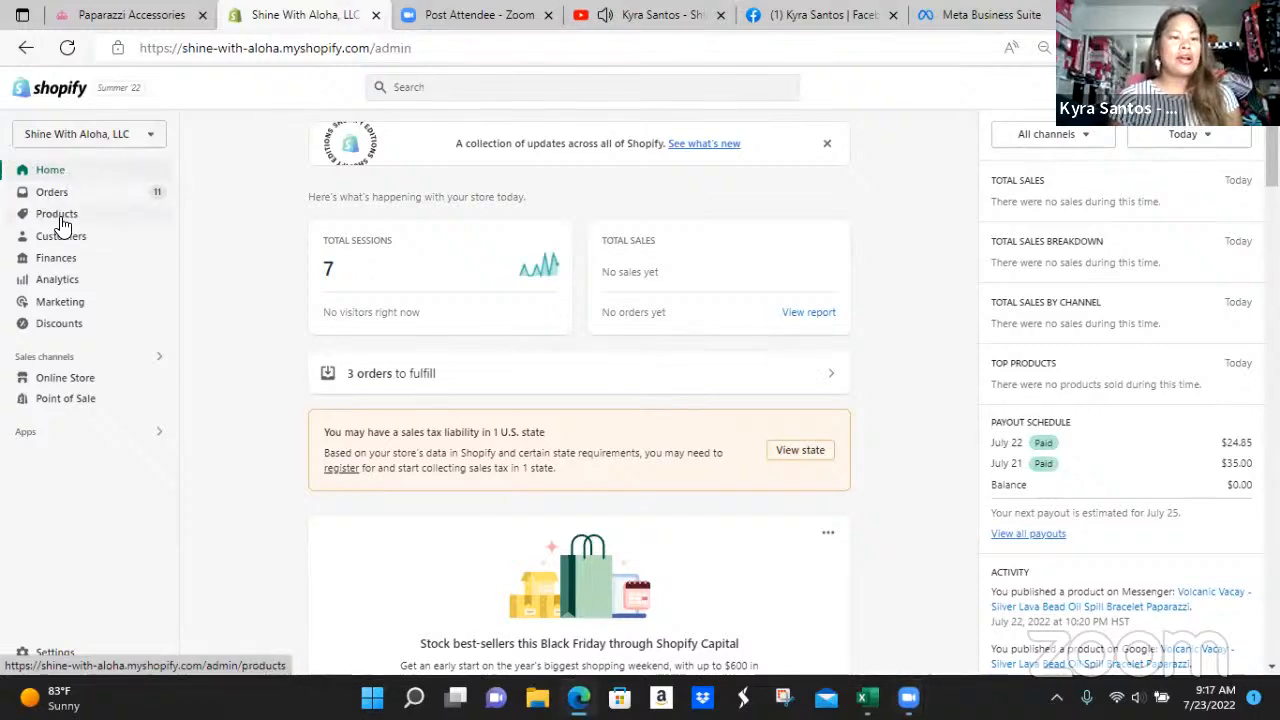
Step: Open the store's product collections and review the collection titles with their product conditions
click(60, 216)
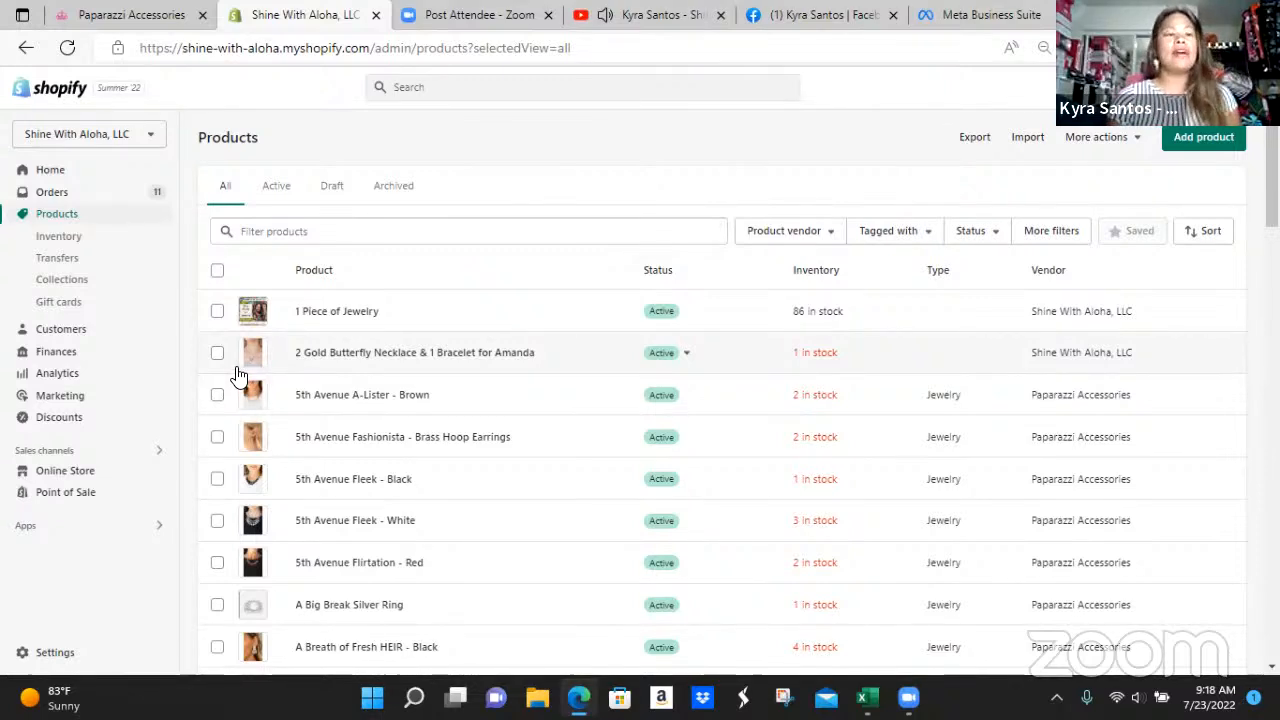
click(58, 285)
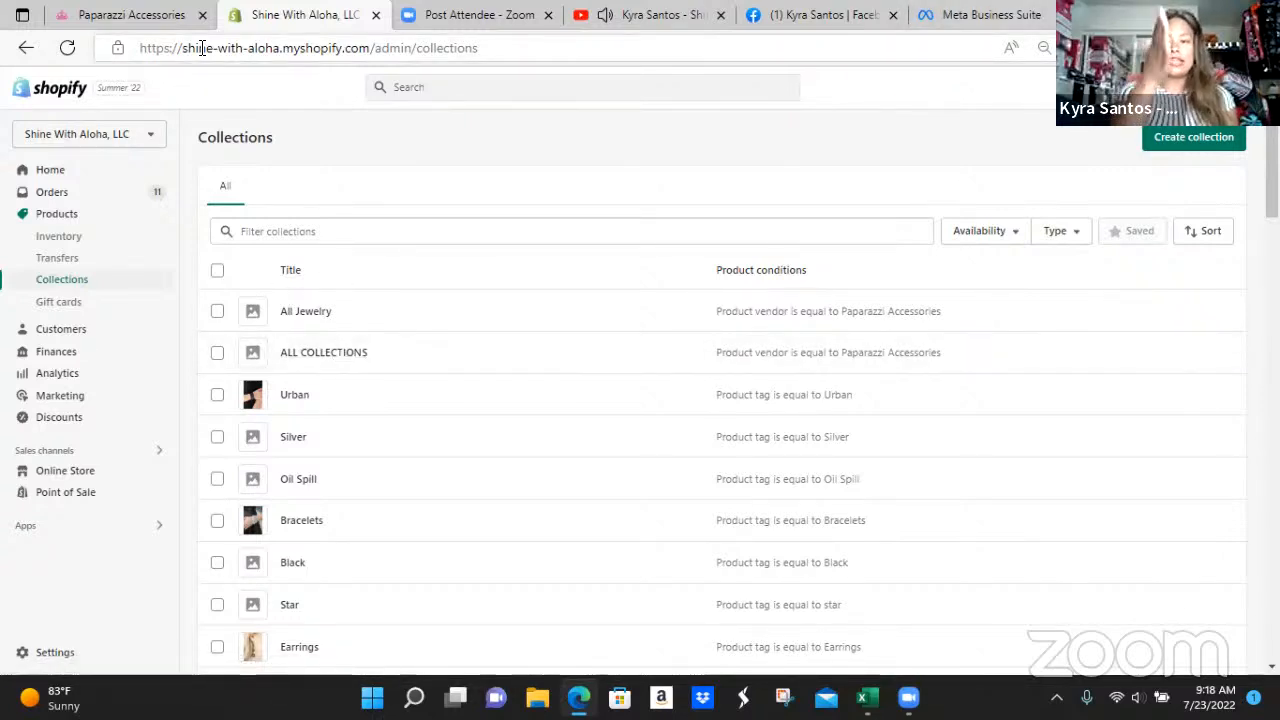
scroll(277, 274, down, 1)
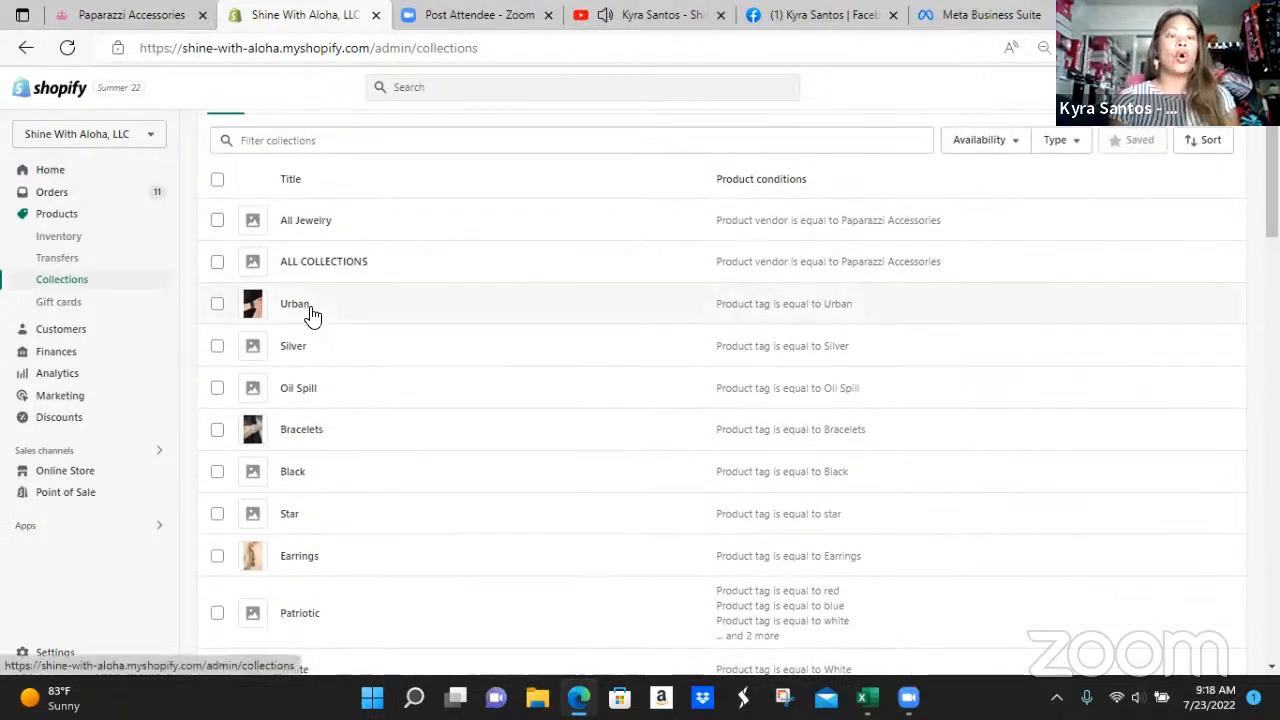
scroll(318, 333, down, 1)
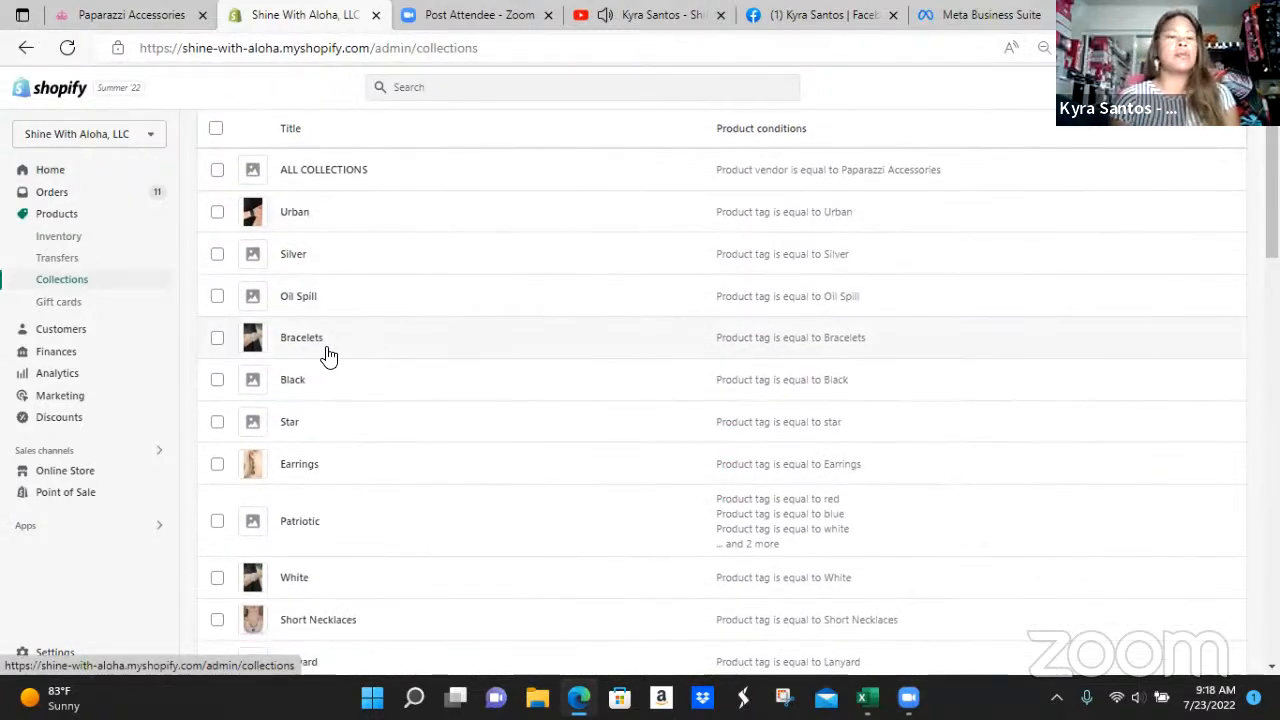
scroll(303, 343, down, 1)
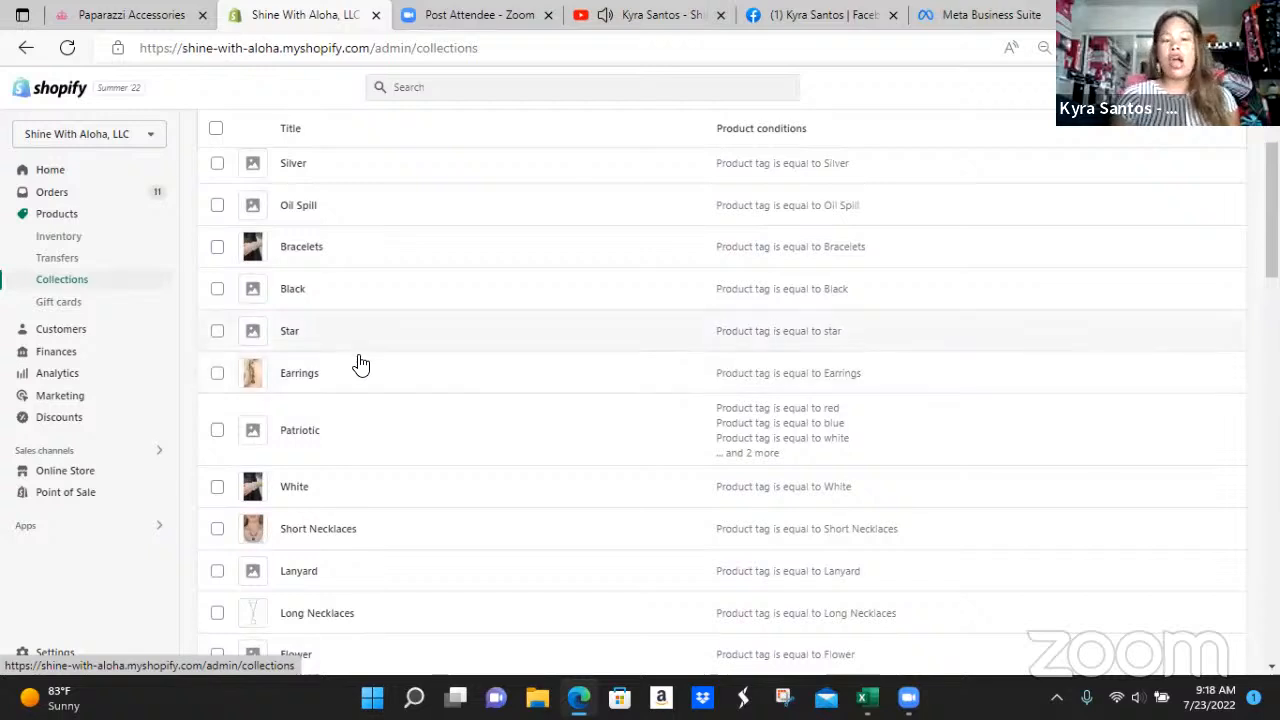
scroll(352, 372, down, 1)
scroll(352, 372, down, 1)
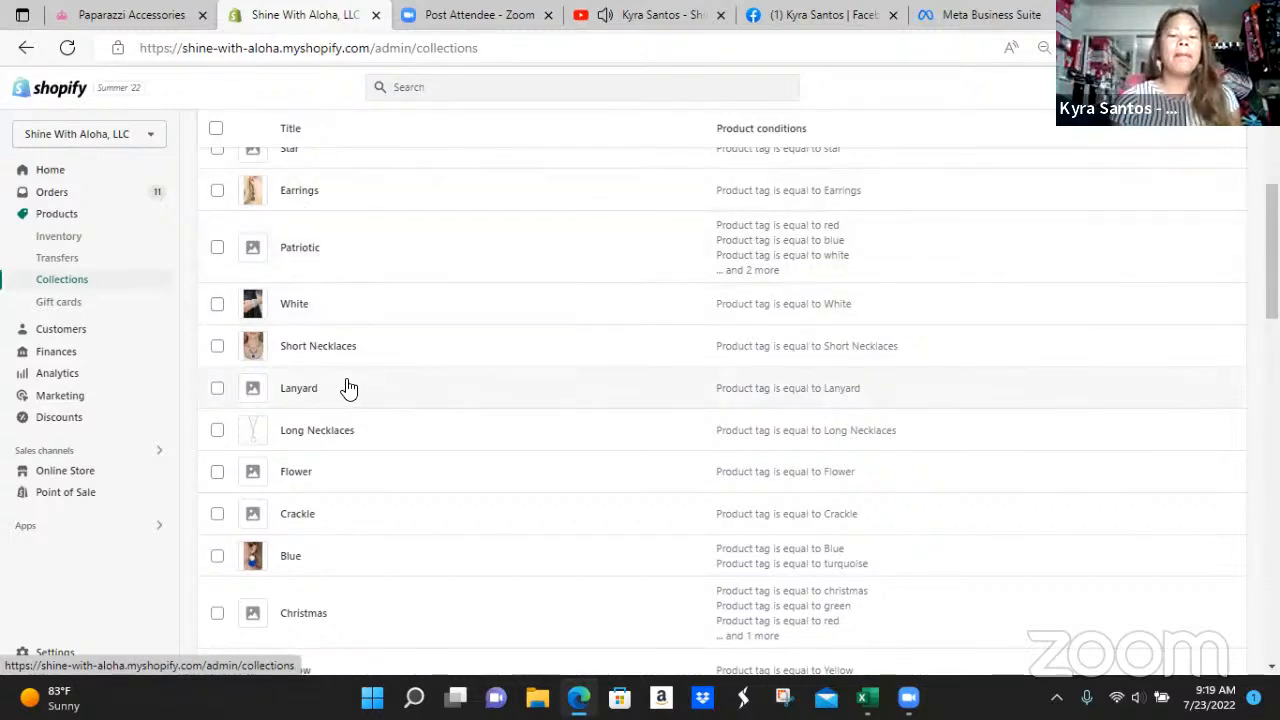
scroll(350, 385, down, 3)
scroll(366, 391, down, 5)
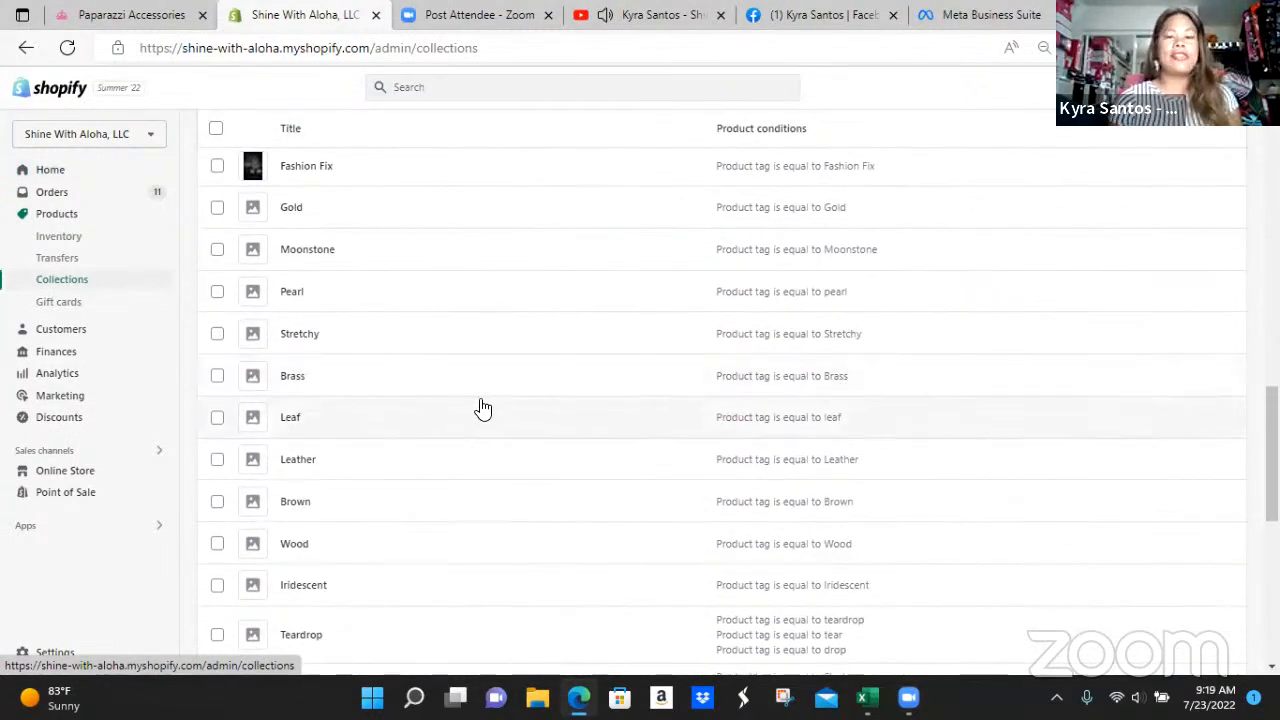
scroll(485, 405, up, 4)
scroll(488, 398, up, 8)
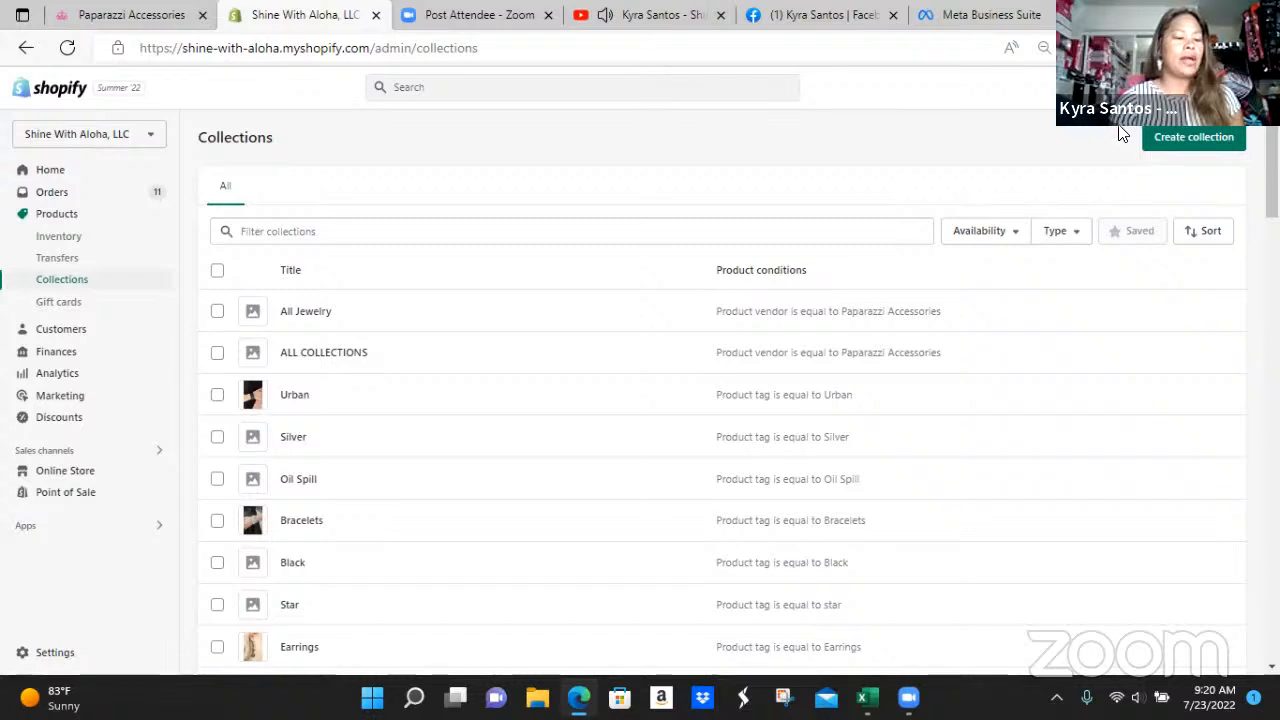
Step: Start a new collection and enter "Current Fashion" as its title
click(1186, 145)
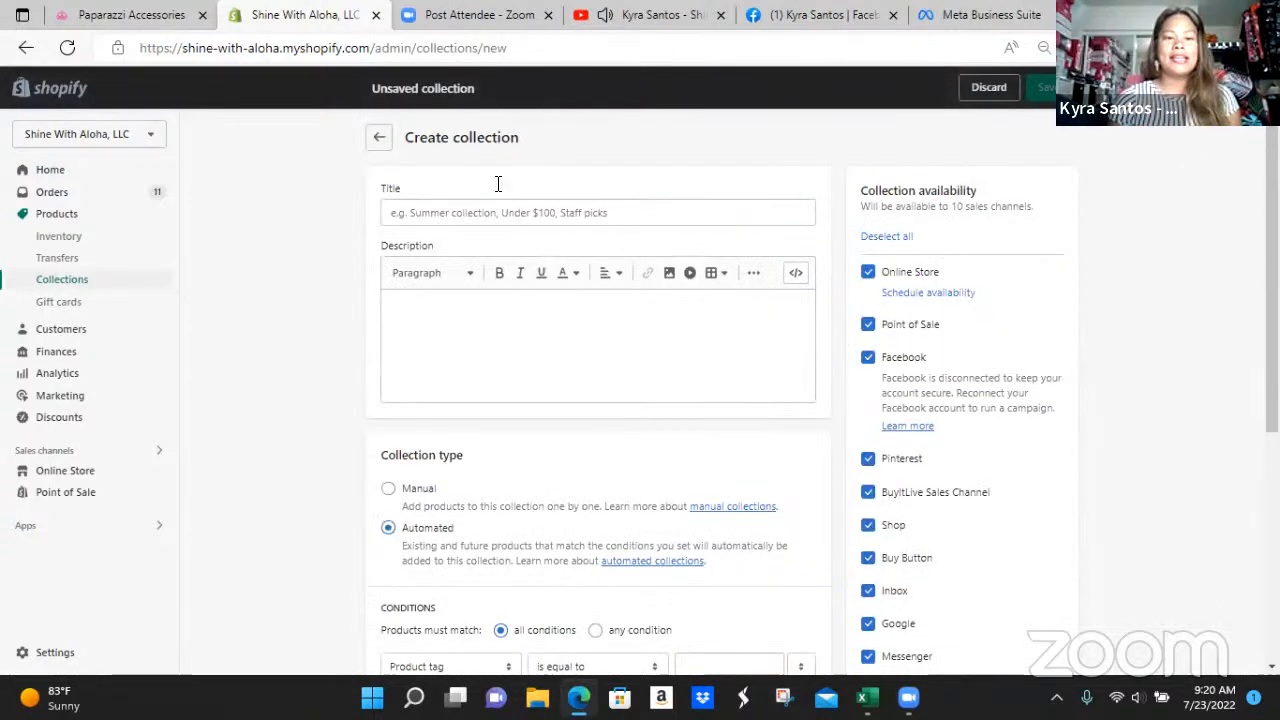
click(441, 211)
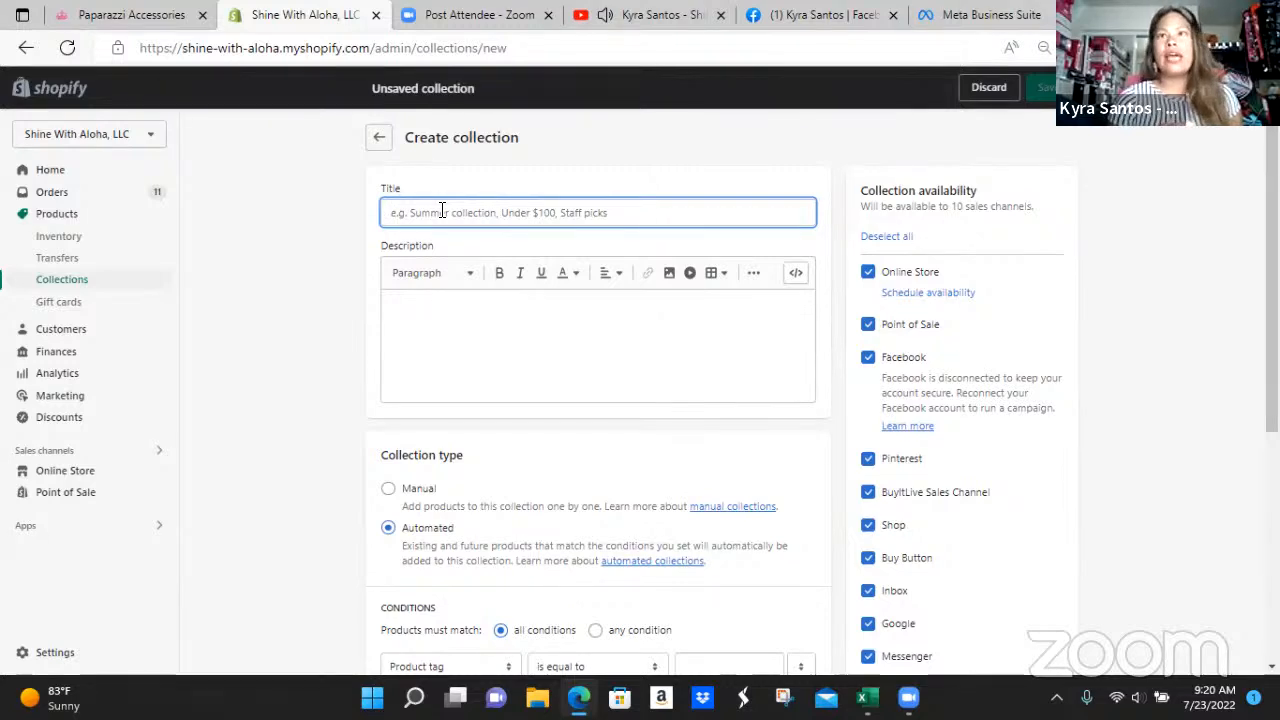
text(Current Fashion)
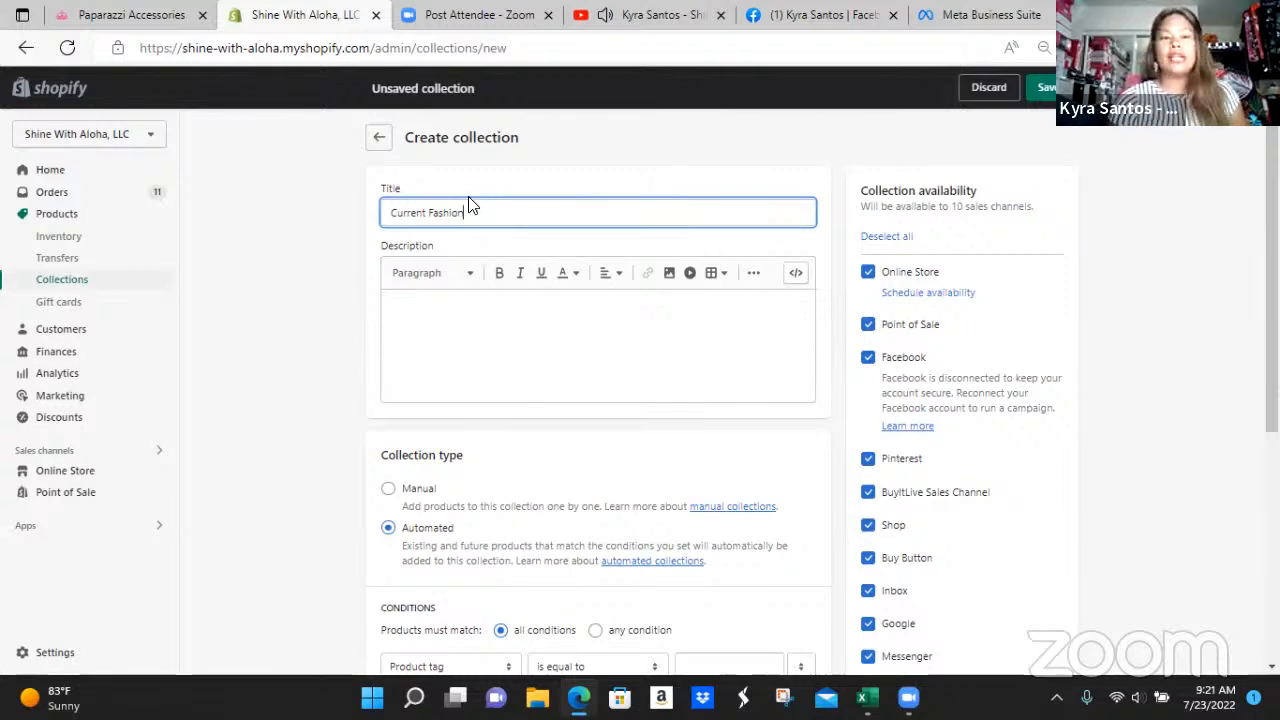
Step: Replace the new collection's title with "Rainbows"
drag(466, 203, 348, 197)
text(Rain)
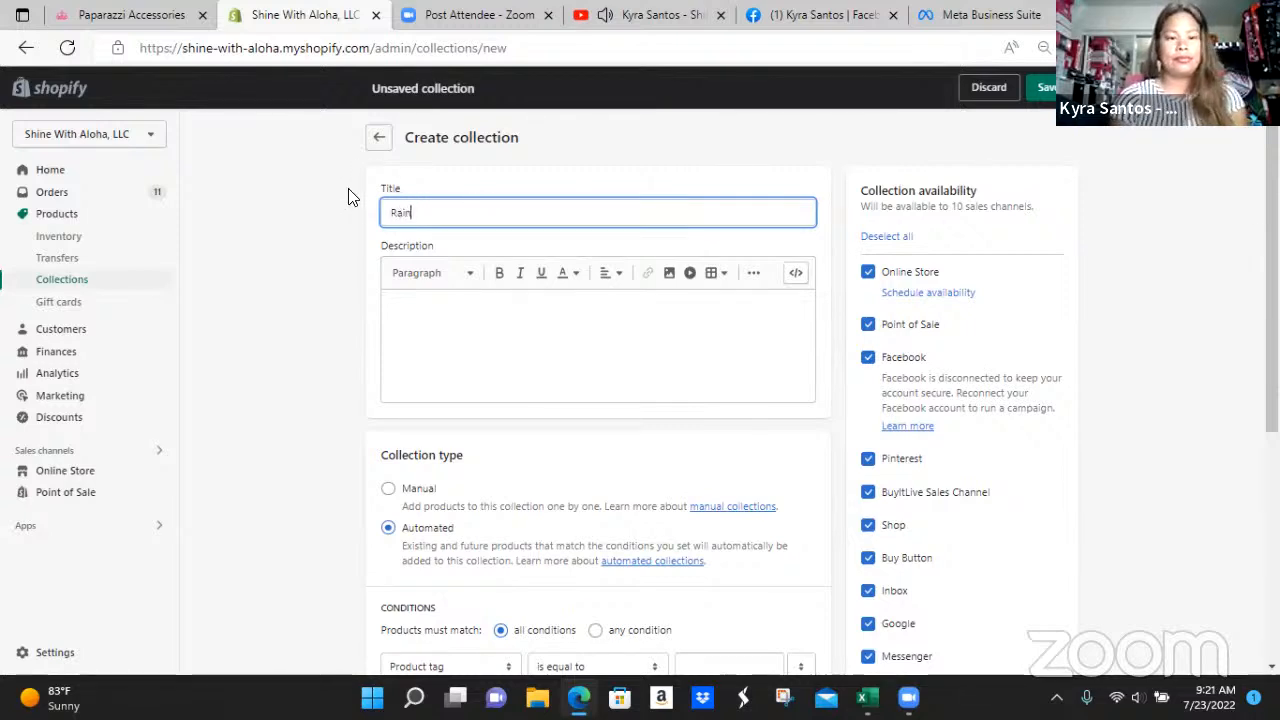
text(b)
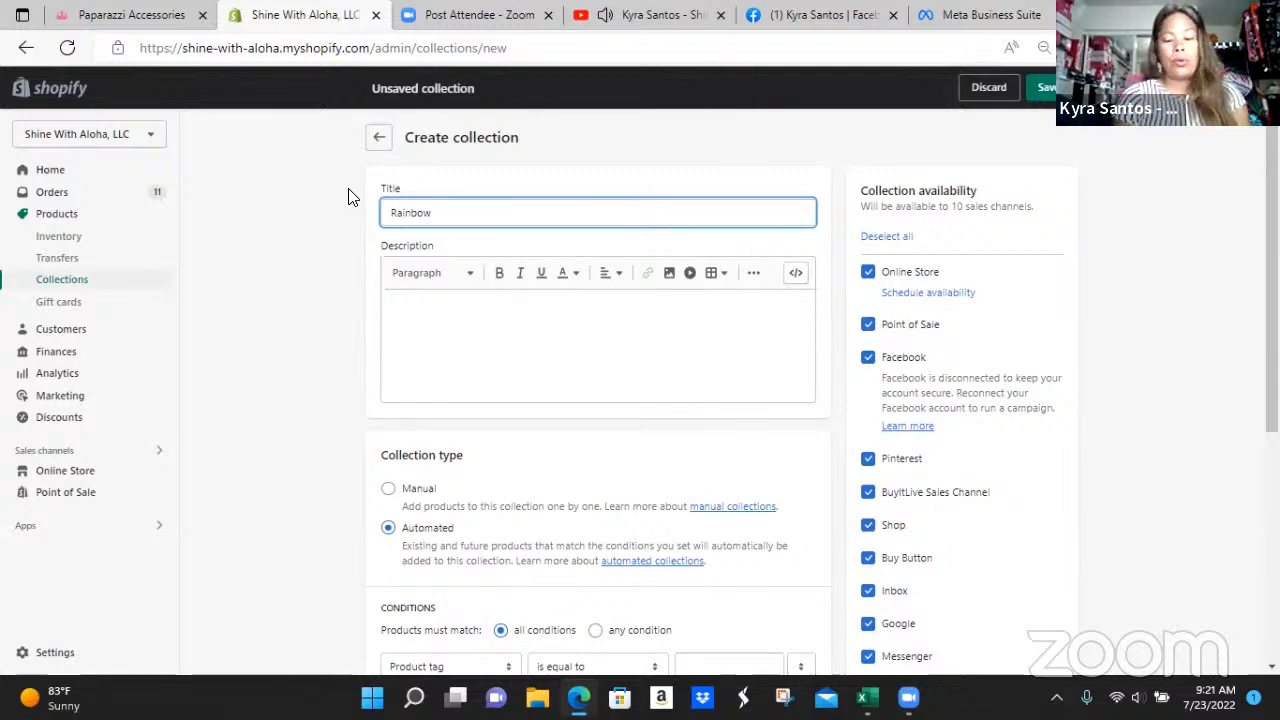
text(ow)
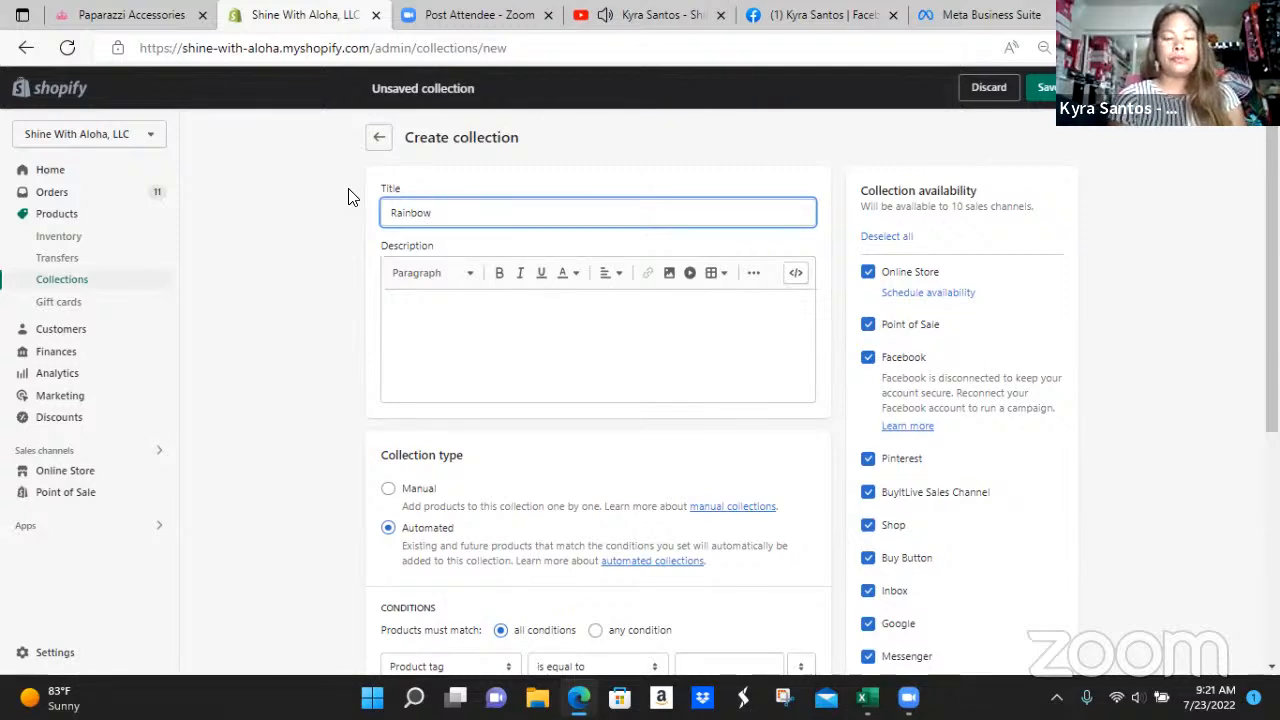
text(s)
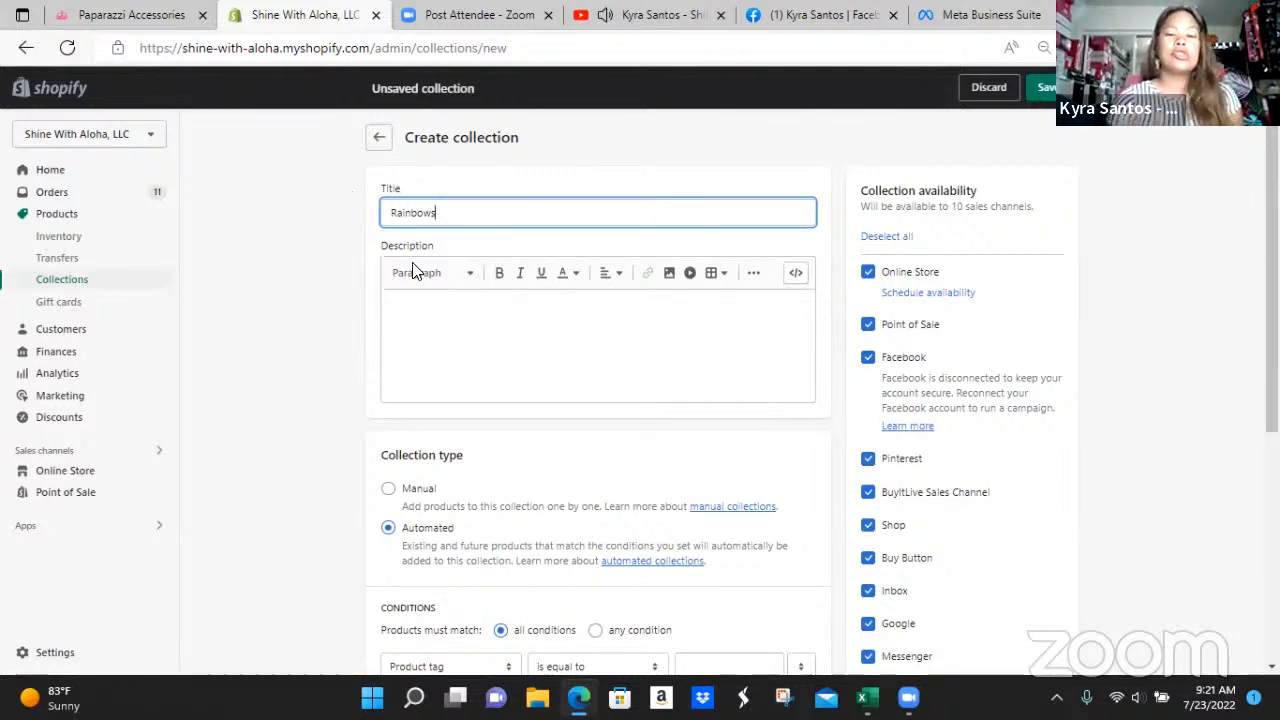
Step: Enter "Paparazzi Accessories - $5 Jewelry" as the first line of the collection description
click(465, 327)
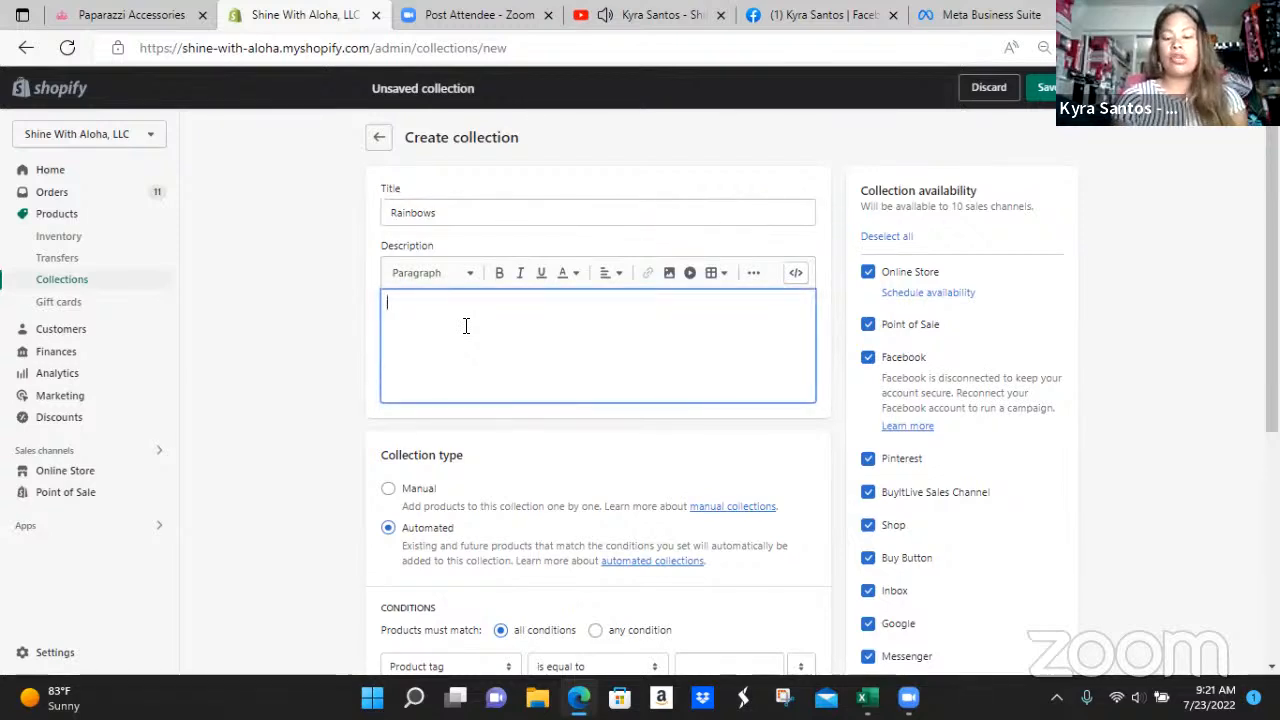
text(Paparazzi Ac)
key(BackSpace)
key(BackSpace)
key(BackSpace)
key(BackSpace)
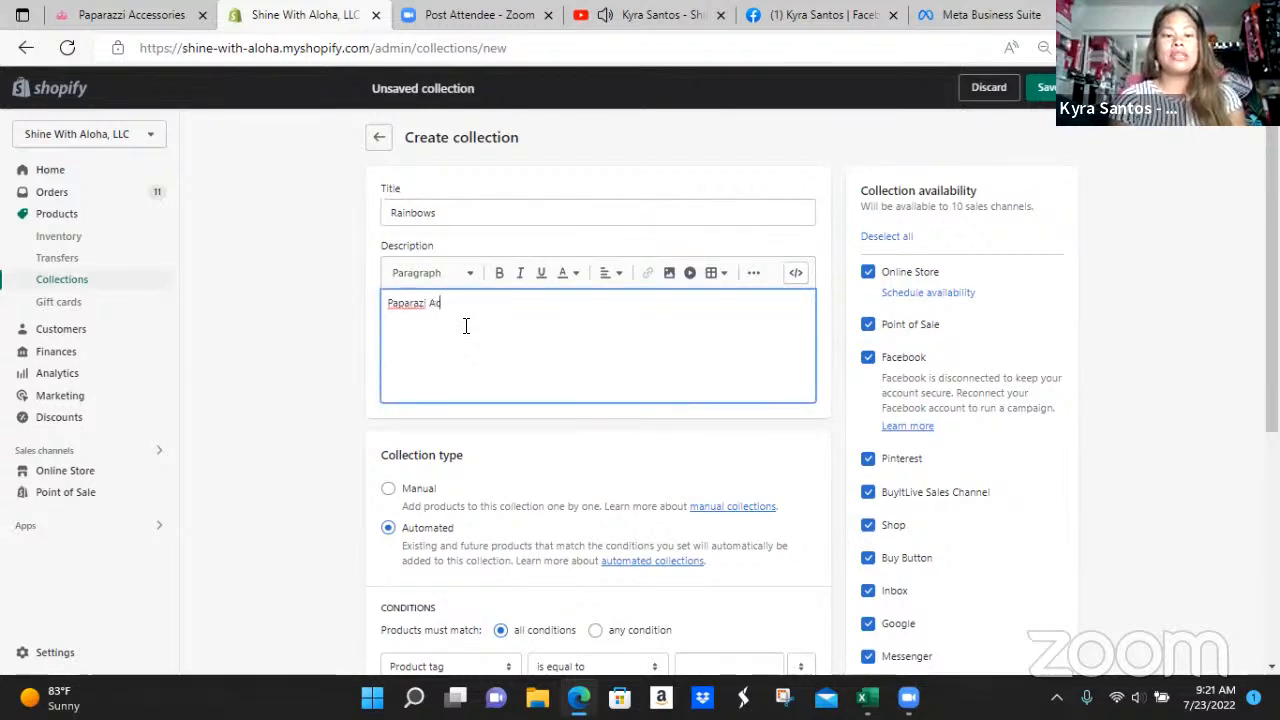
text(zi Accessor)
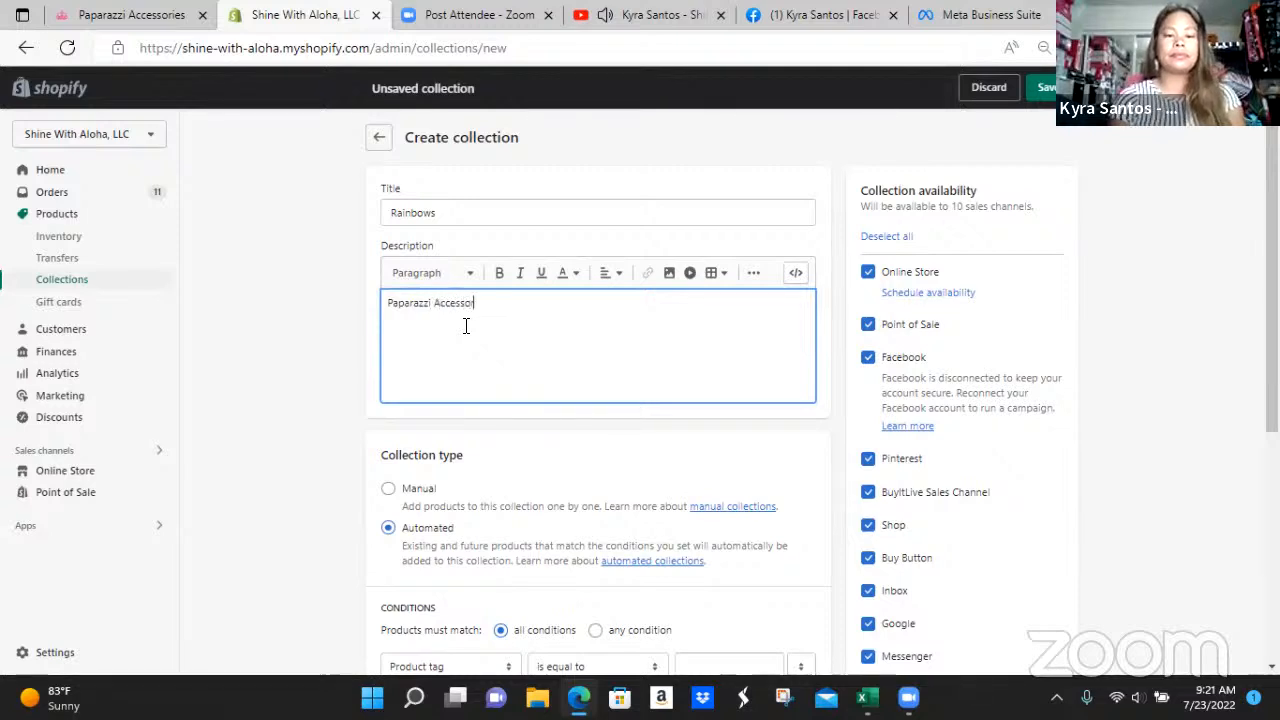
text(ies - $)
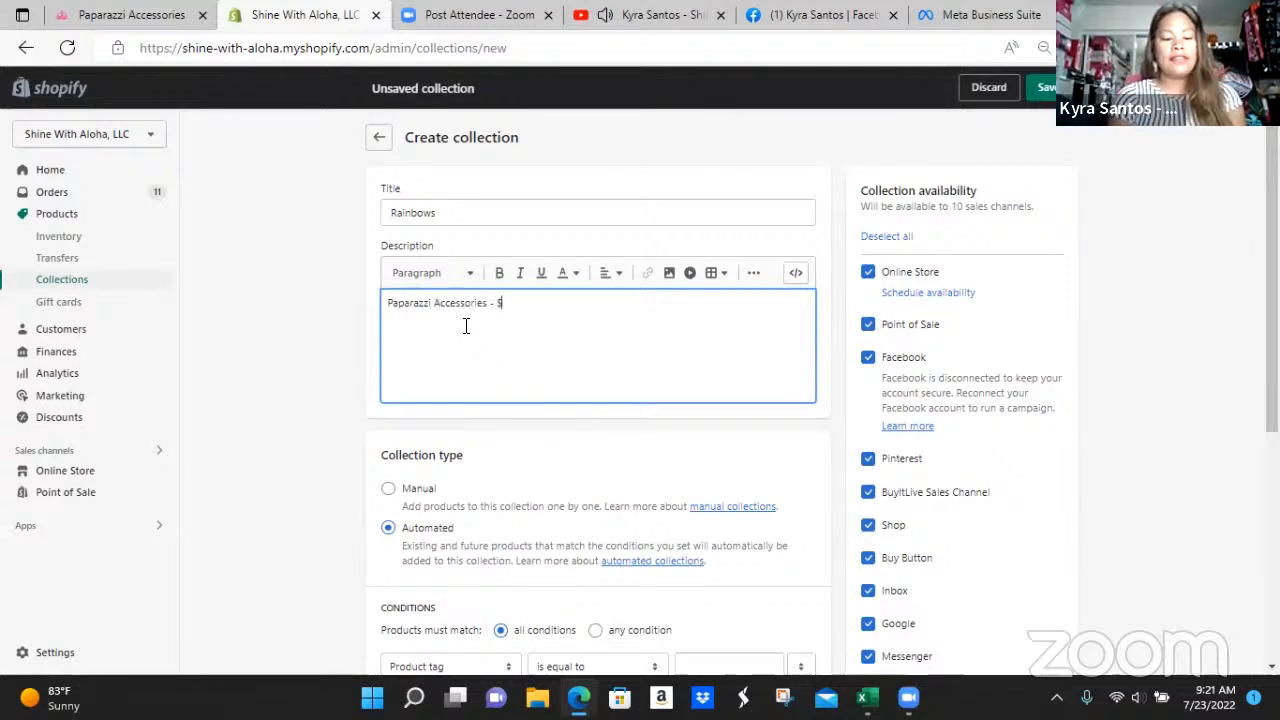
text(5 Jewelry)
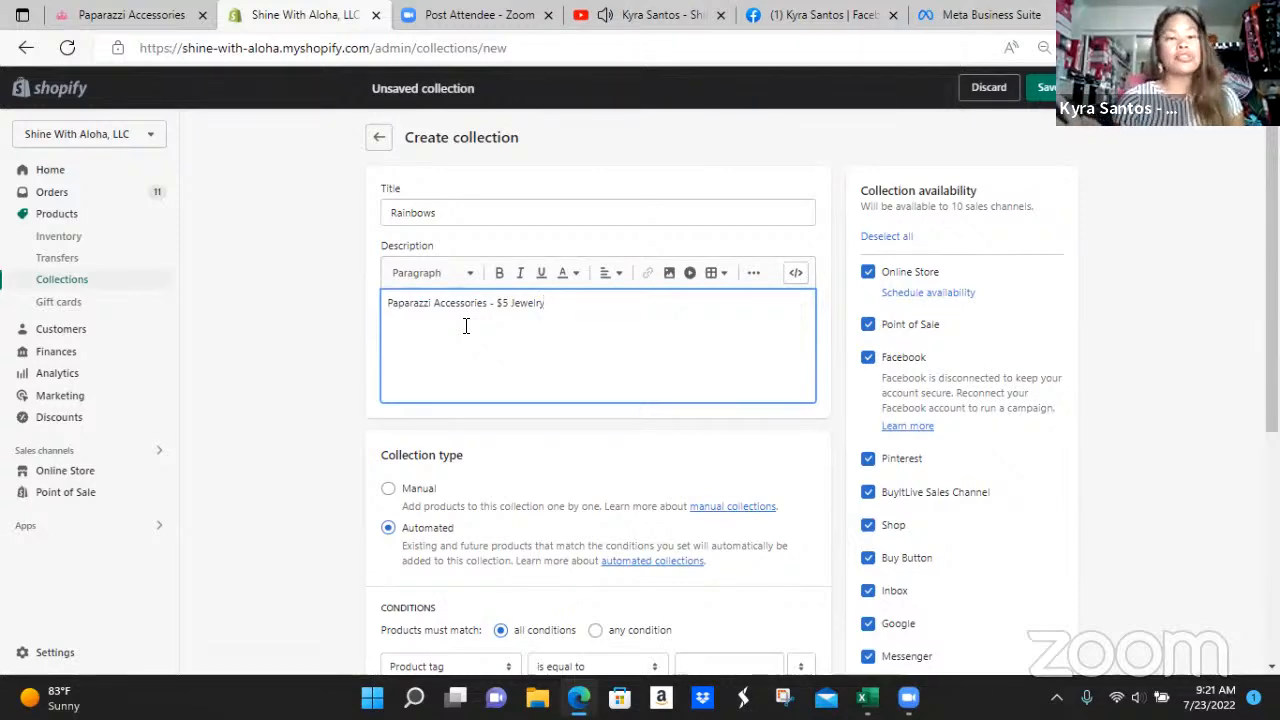
Step: Add a second description line reading "This collection has multi-color jewelry"
key(Return)
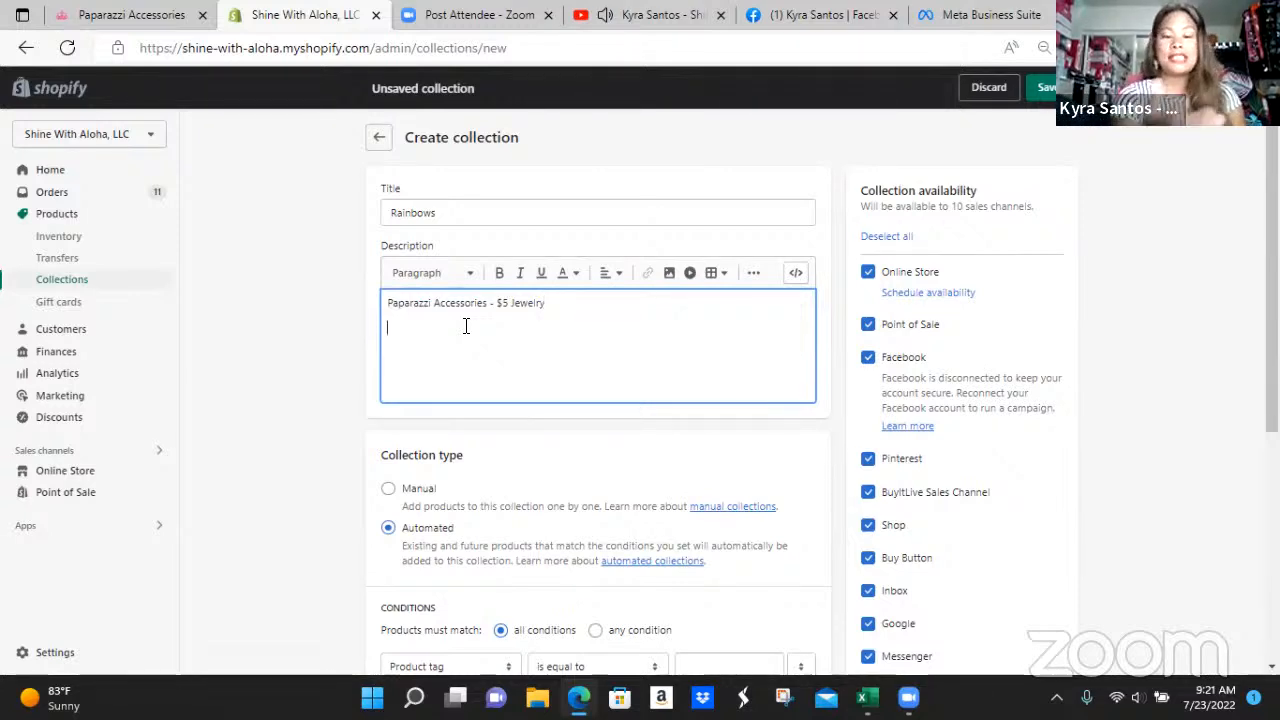
text(Mu)
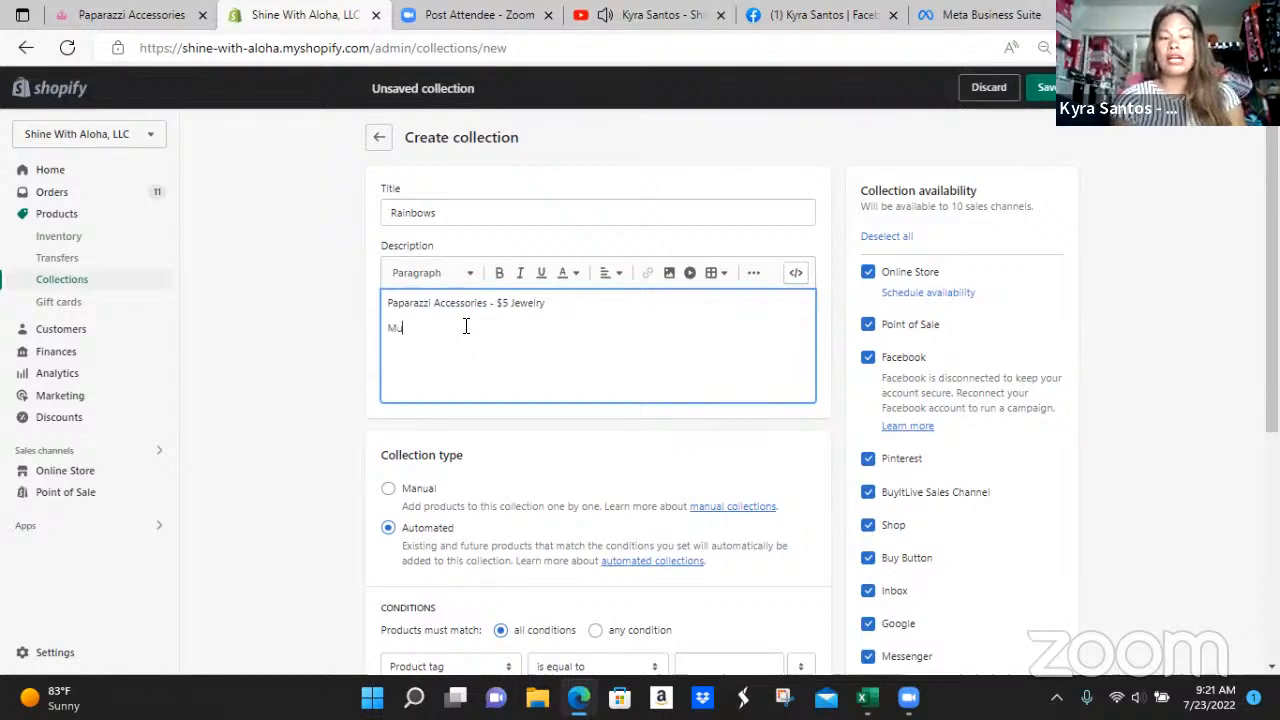
key(BackSpace)
key(BackSpace)
key(BackSpace)
text(Th)
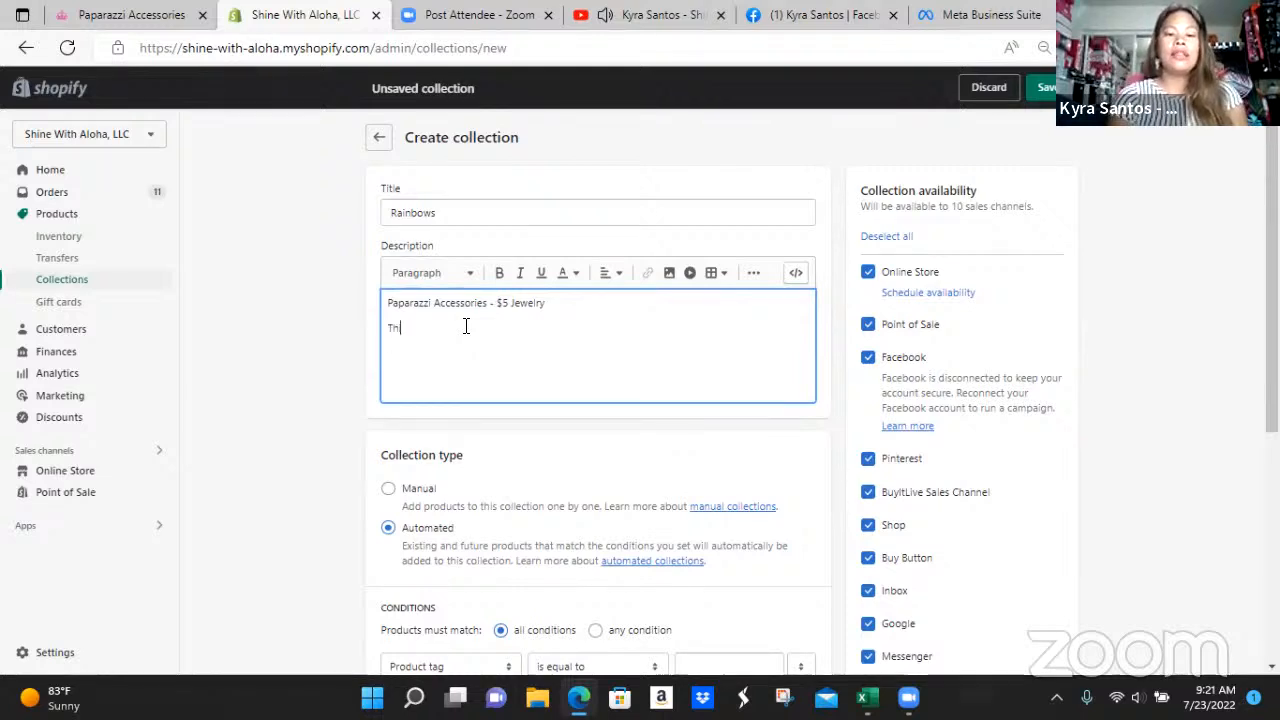
text(is collection h)
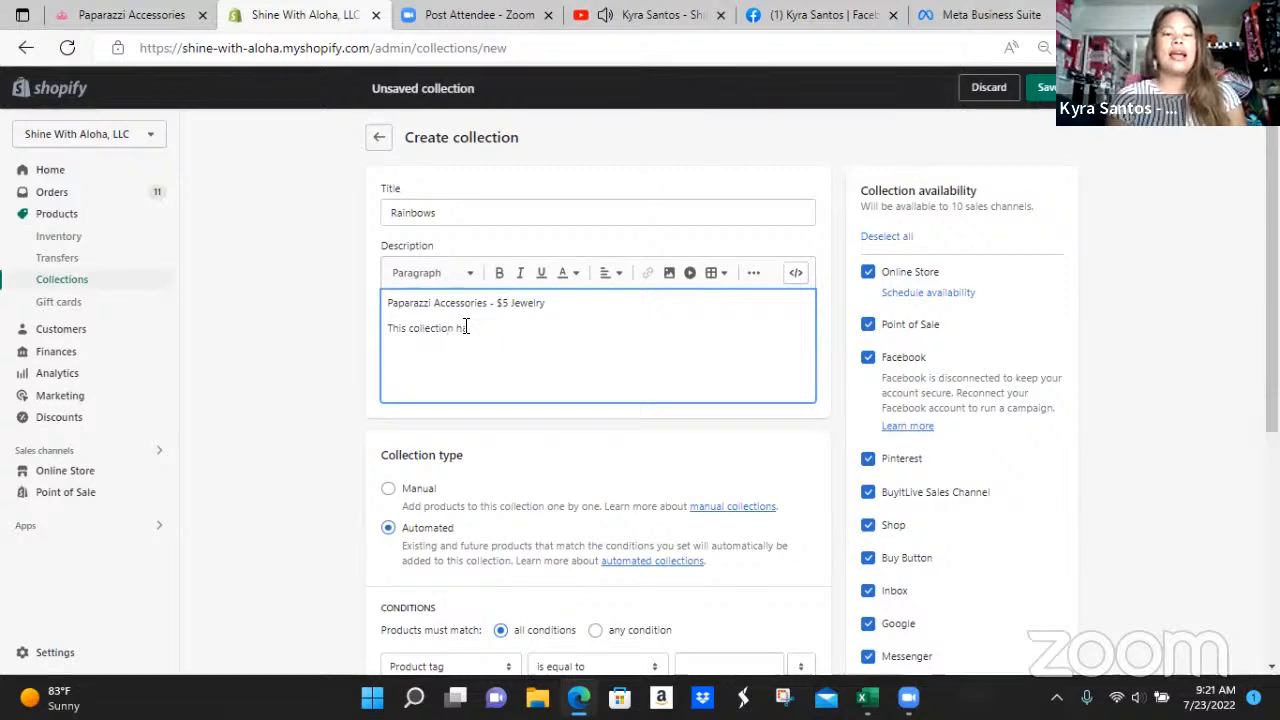
text(as multi-c)
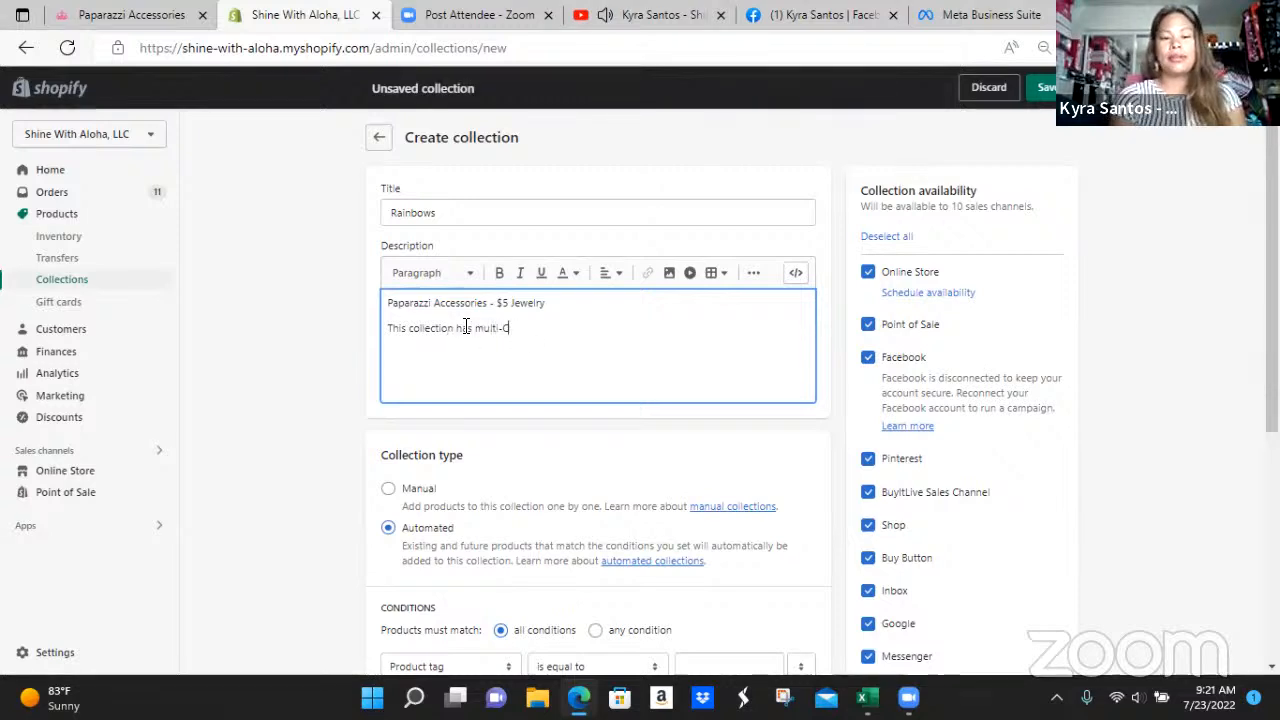
text(olor jewelry)
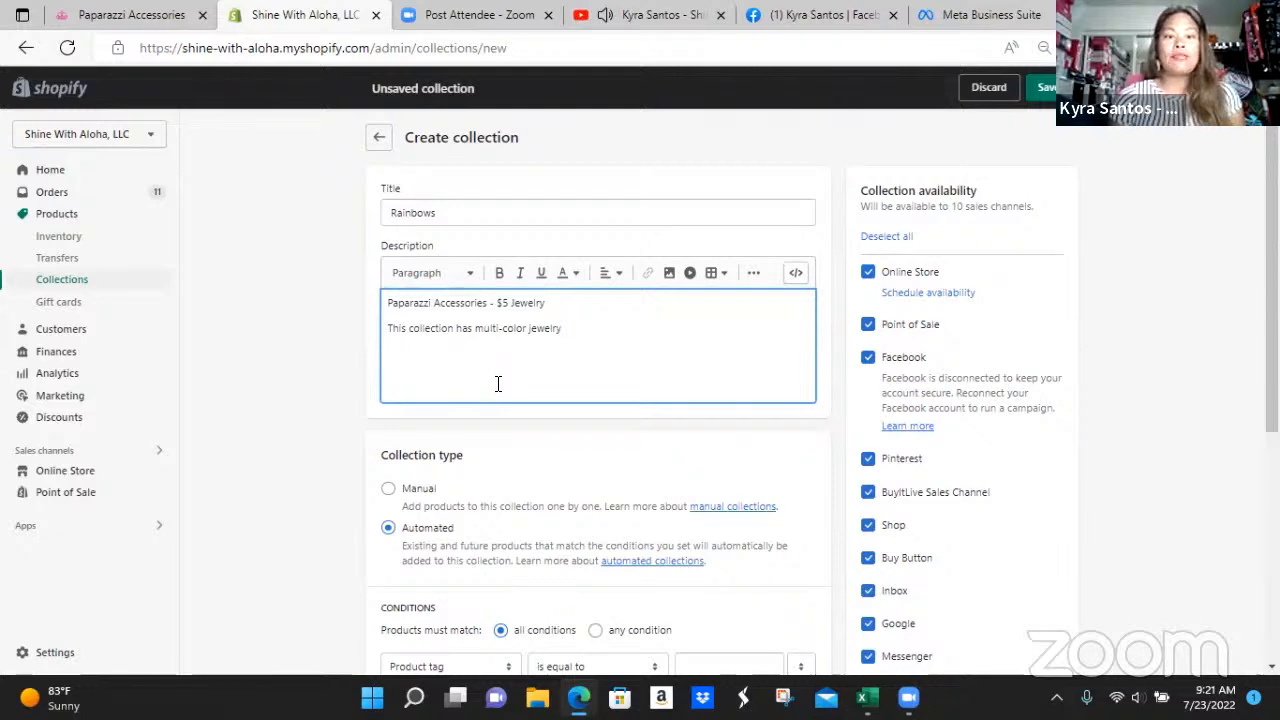
Step: Set the automated collection's conditions so that products must match any condition
scroll(600, 353, down, 1)
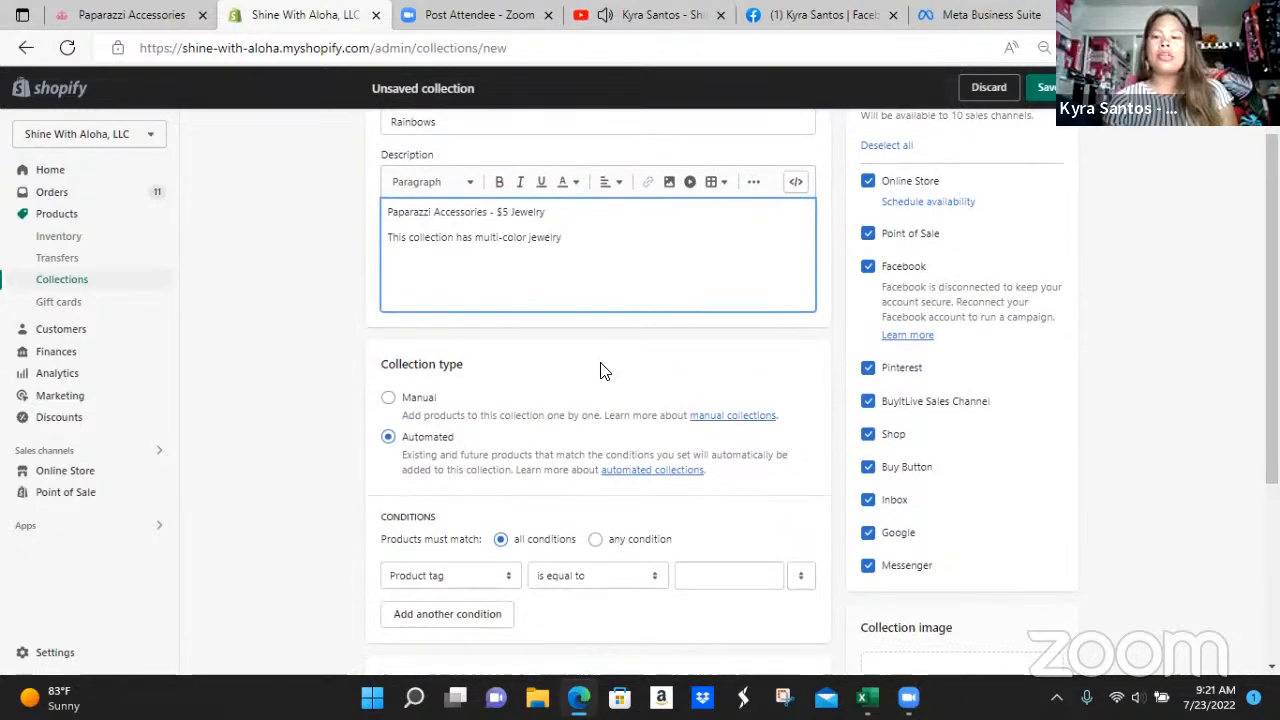
scroll(601, 363, down, 1)
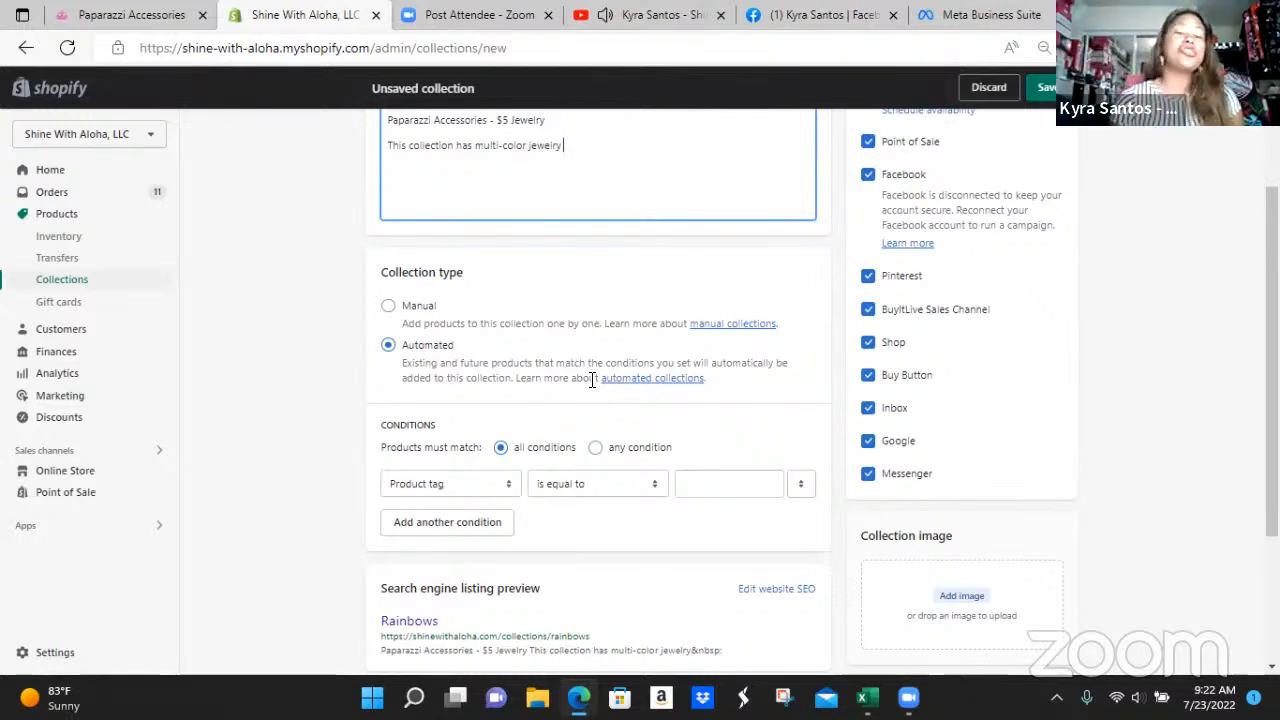
scroll(449, 314, down, 2)
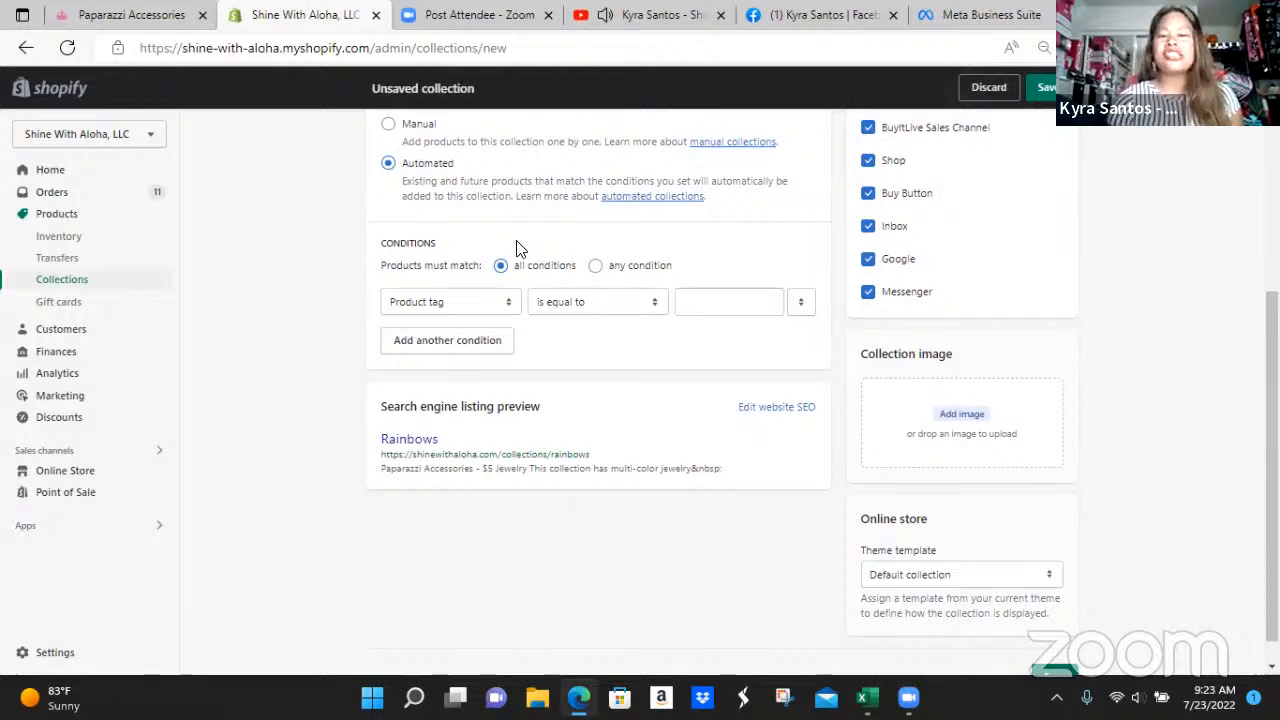
click(595, 268)
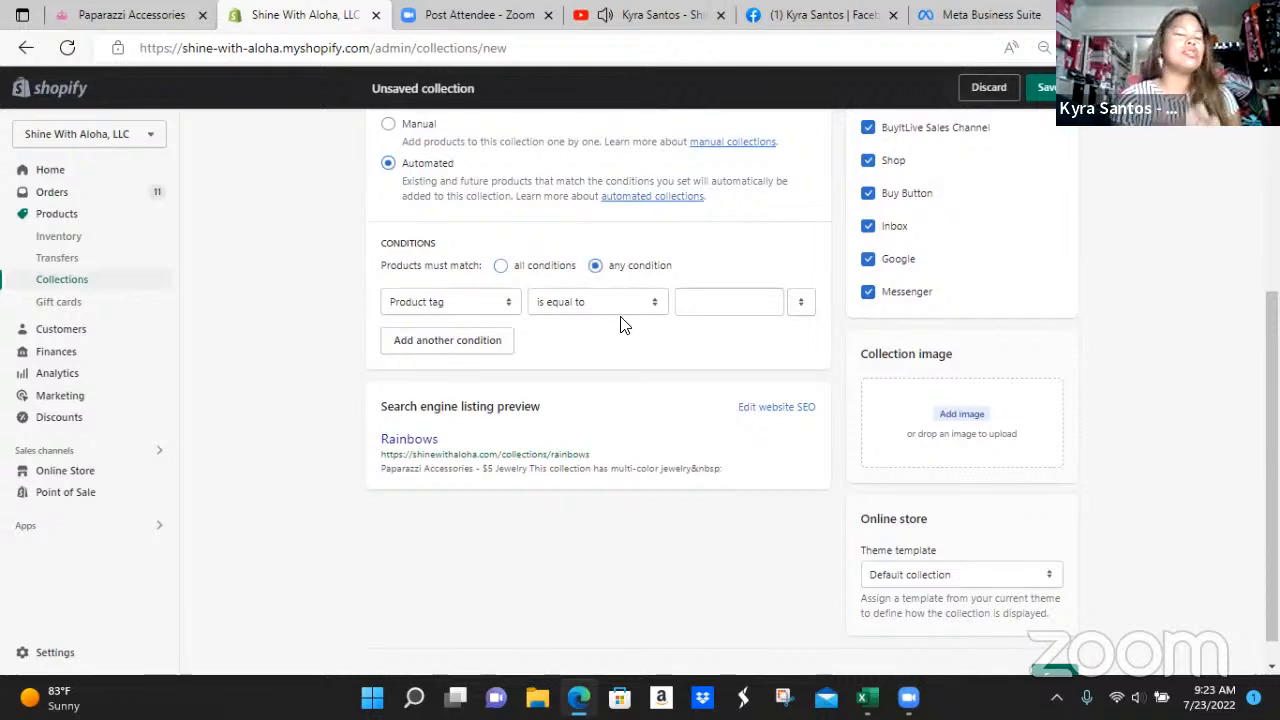
Step: Set the first condition to product tag is equal to "rainbow", keeping the match rule on any condition
click(474, 304)
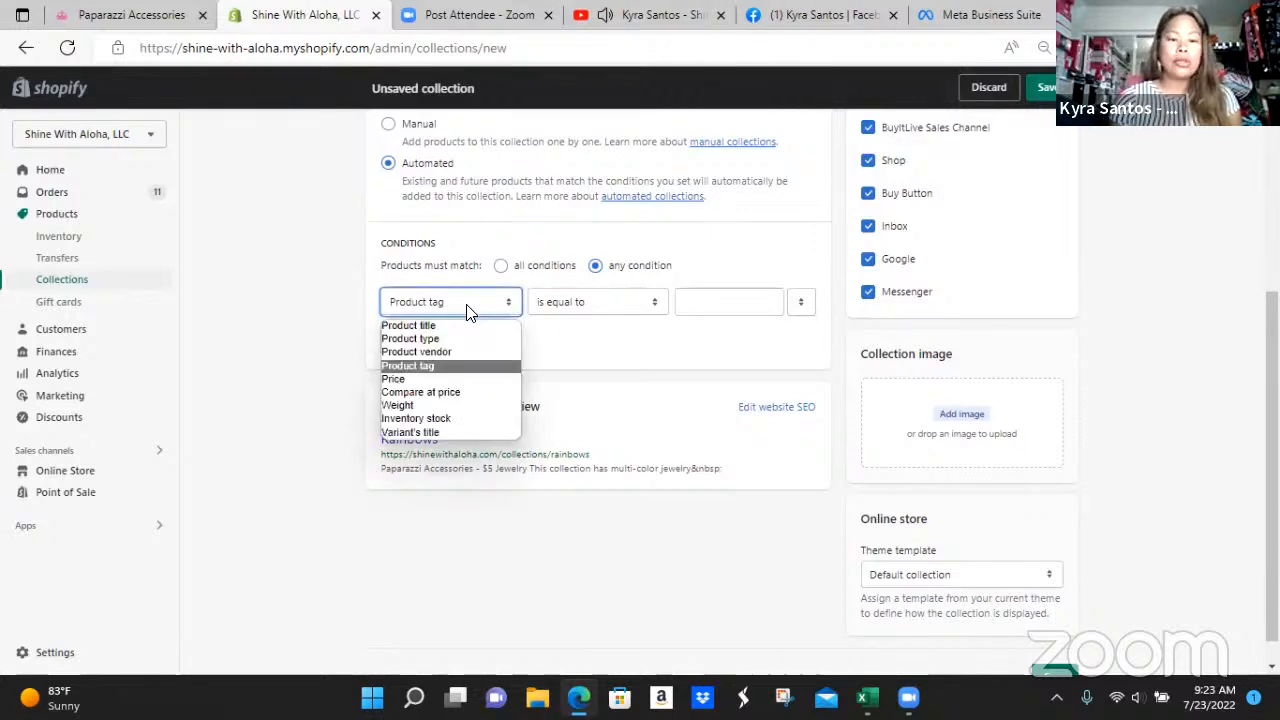
click(430, 366)
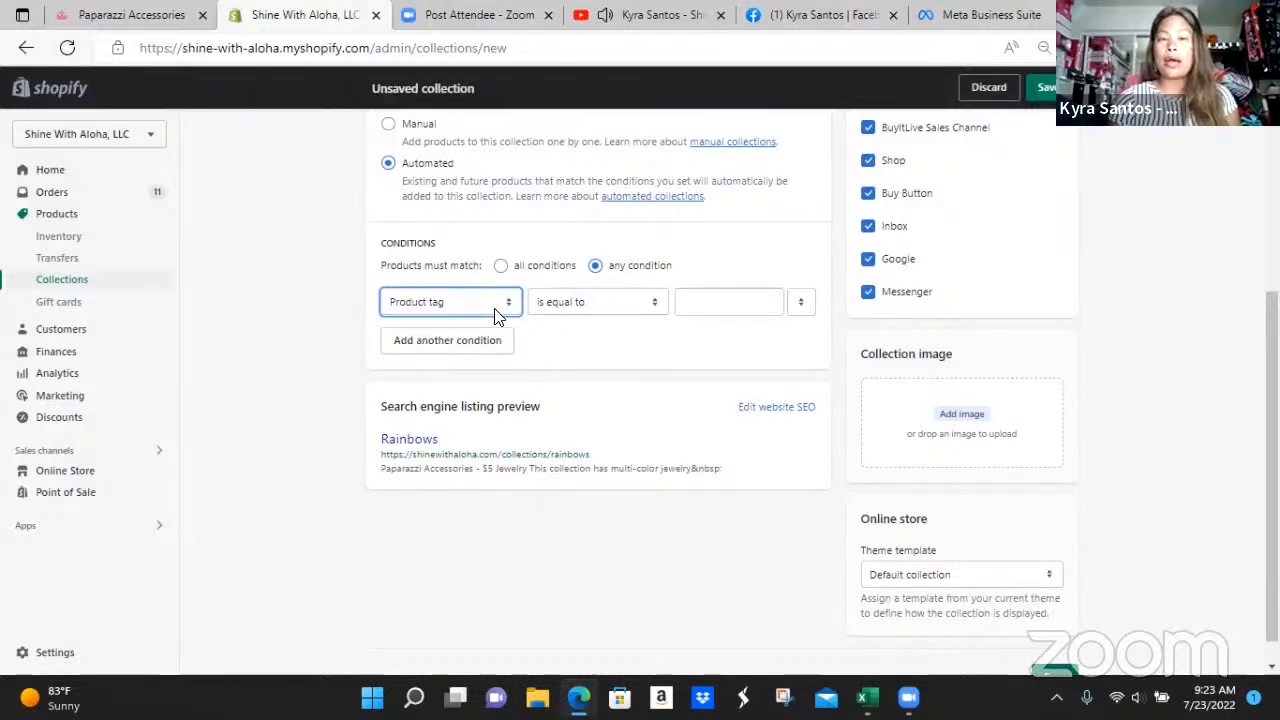
click(638, 305)
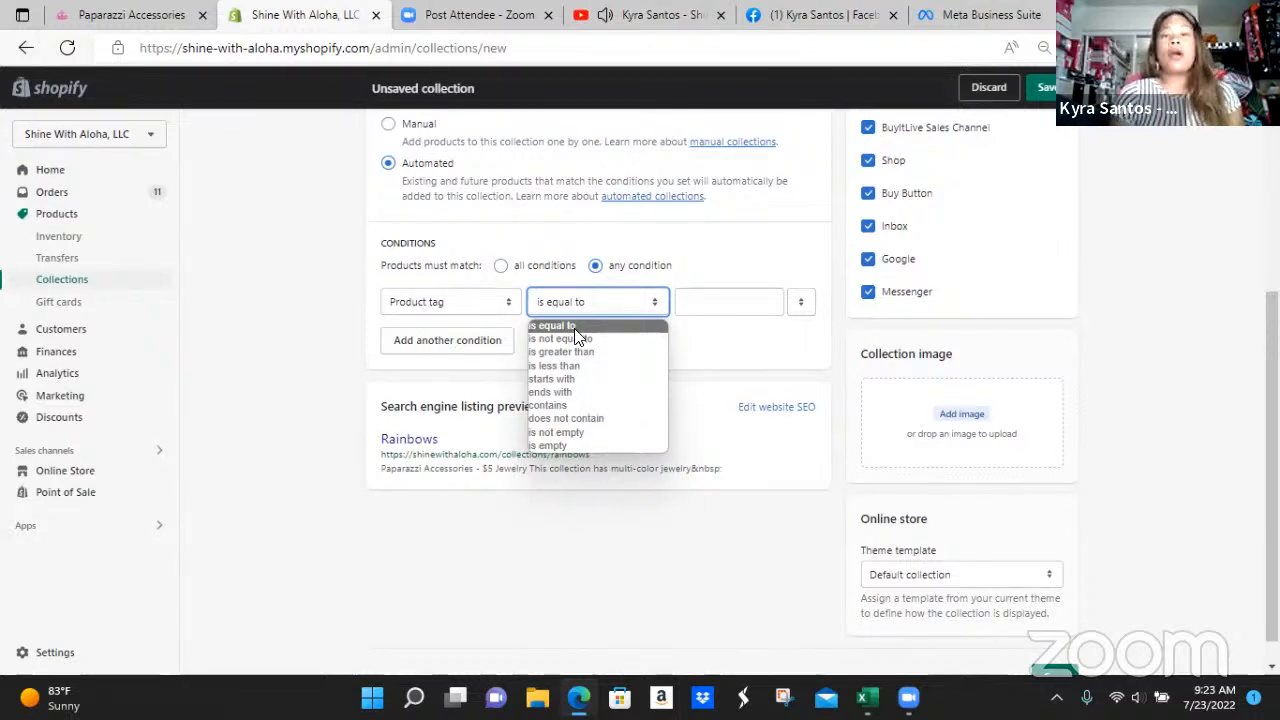
click(598, 312)
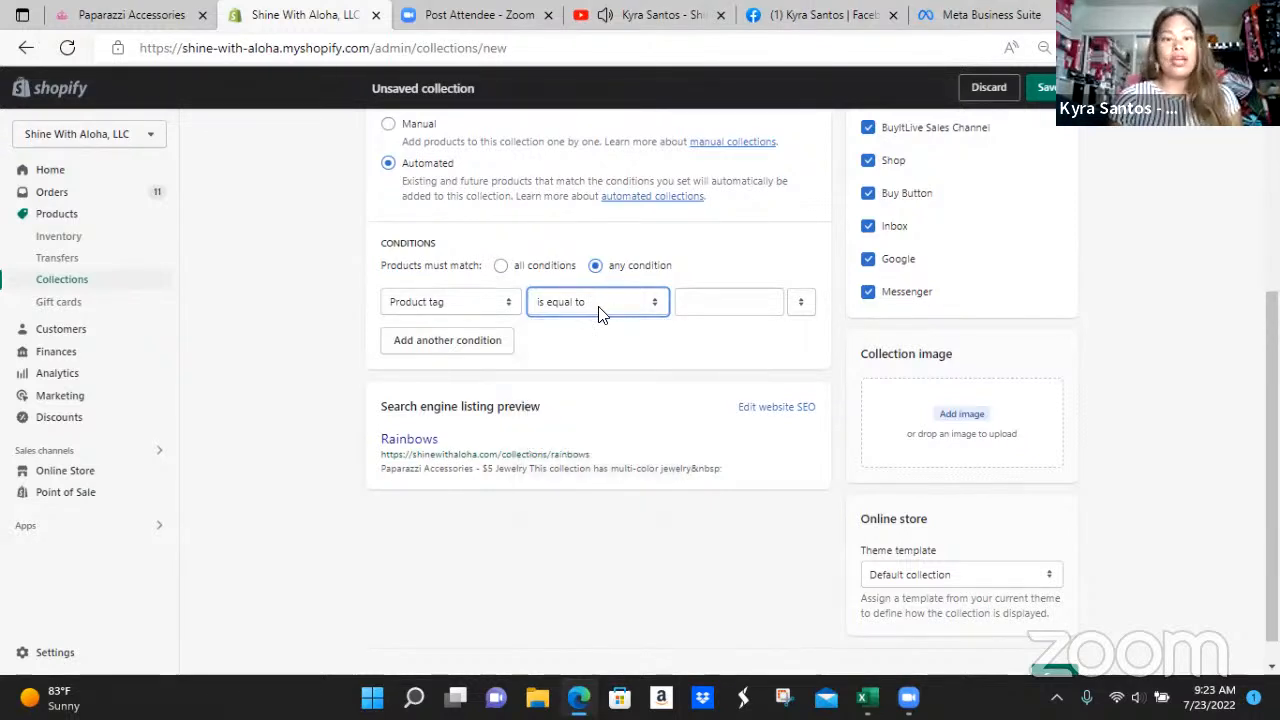
click(735, 294)
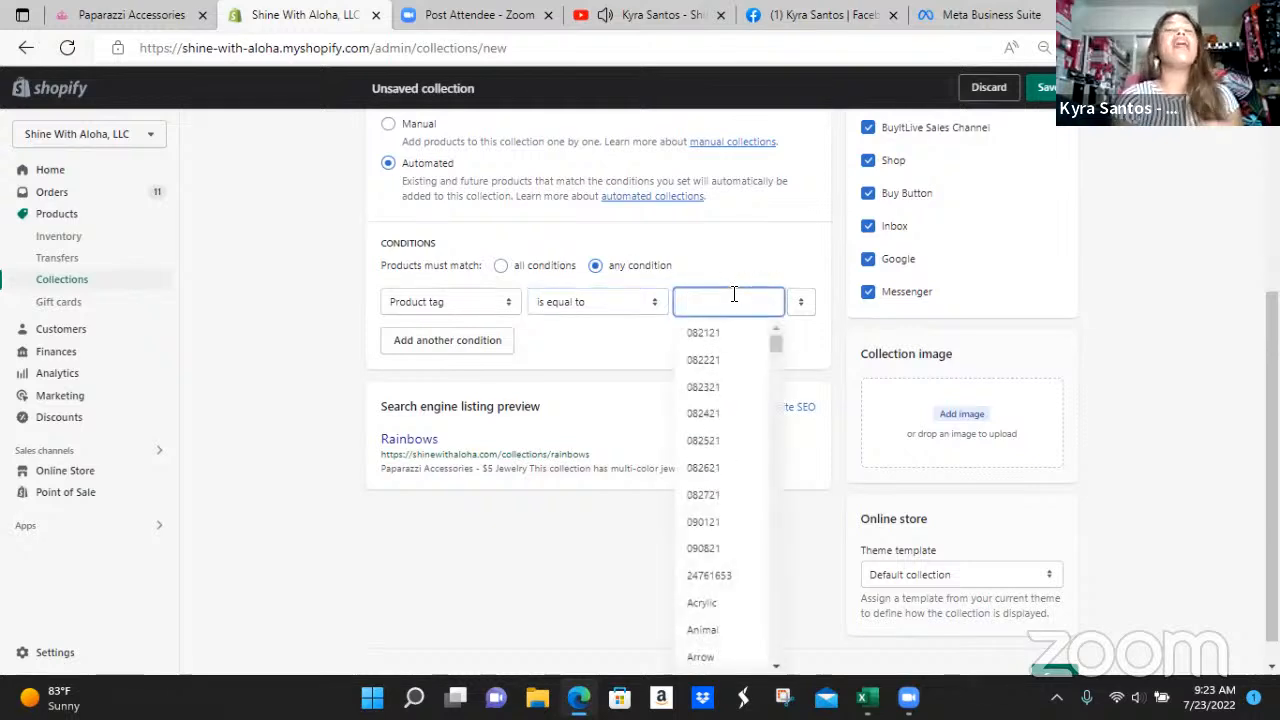
text(rain)
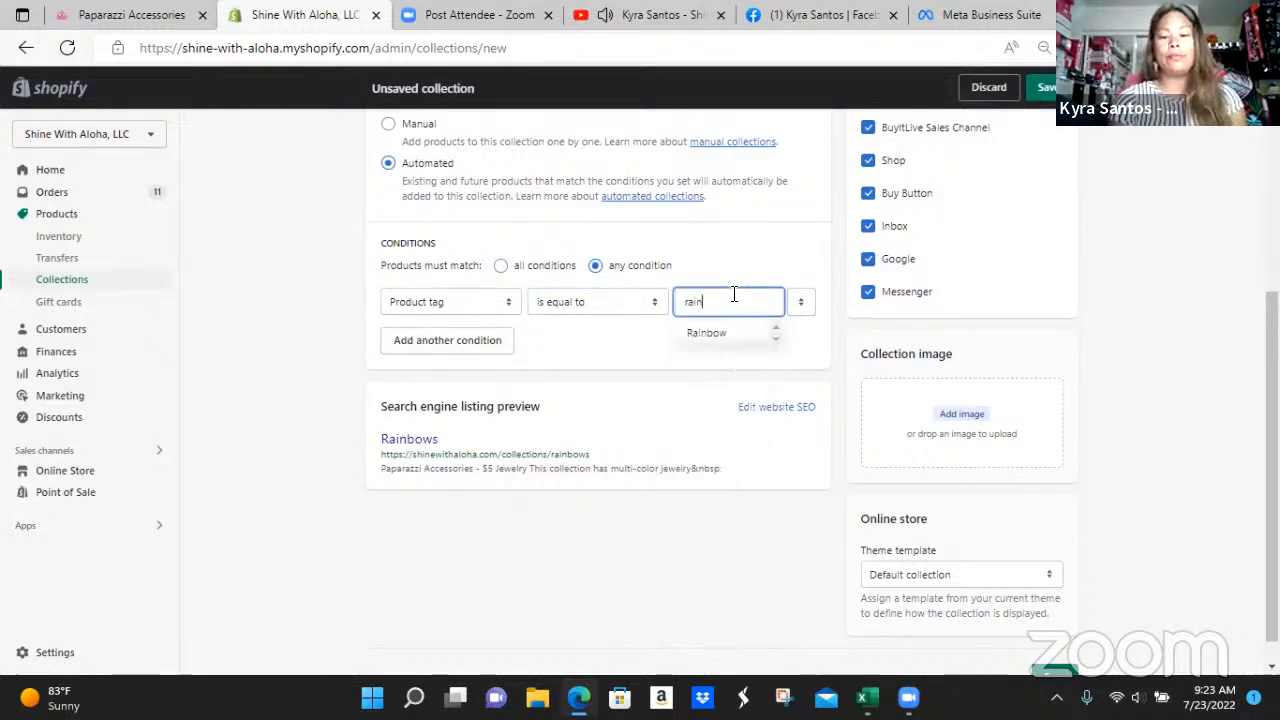
text(bow)
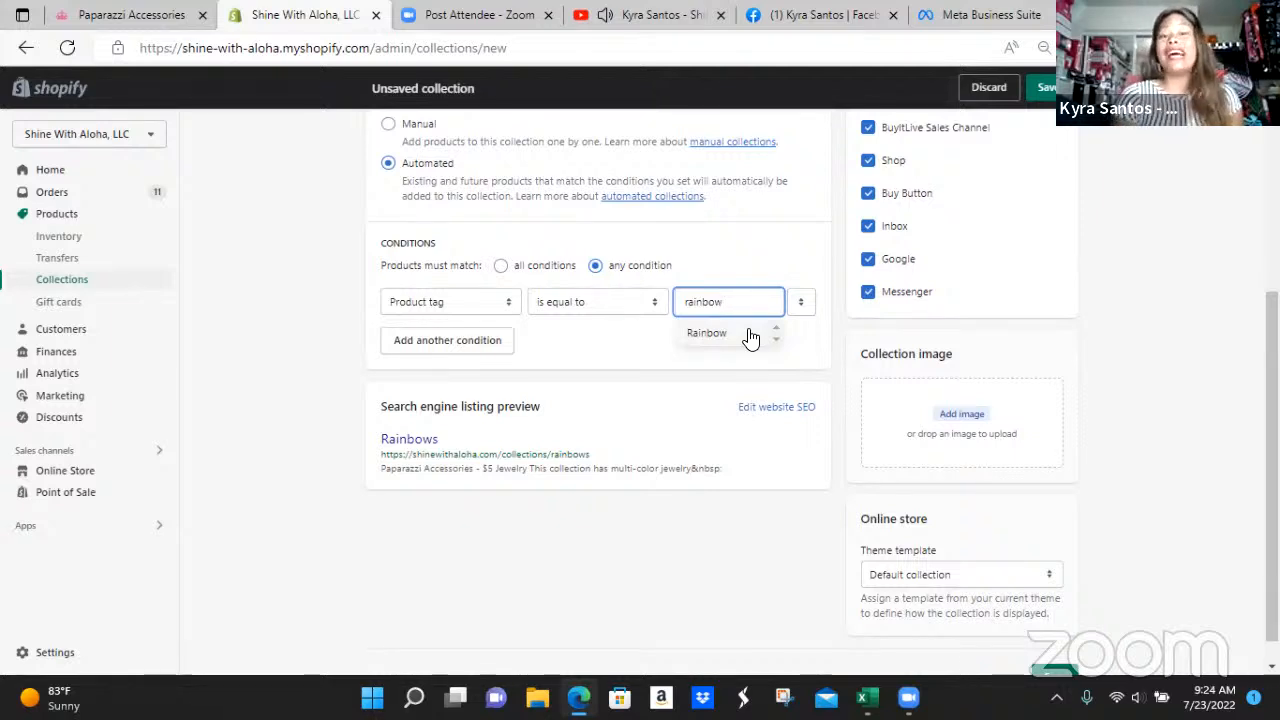
scroll(690, 360, up, 1)
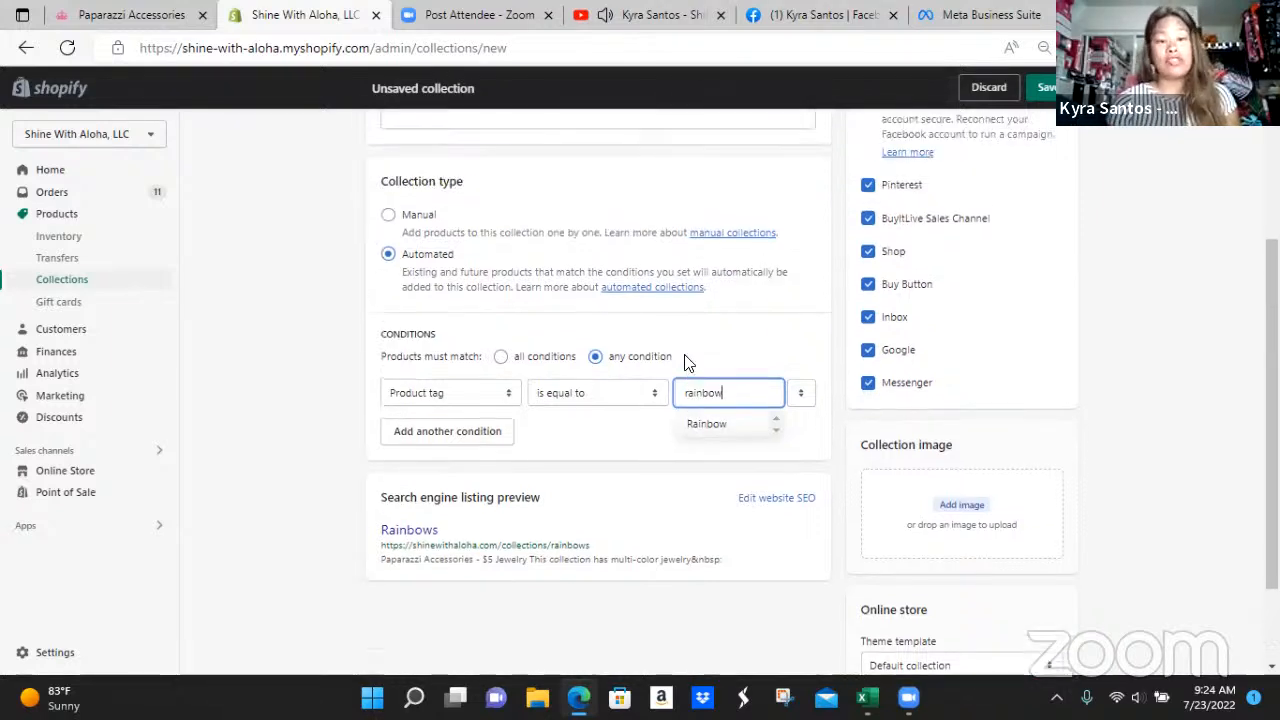
scroll(632, 380, up, 1)
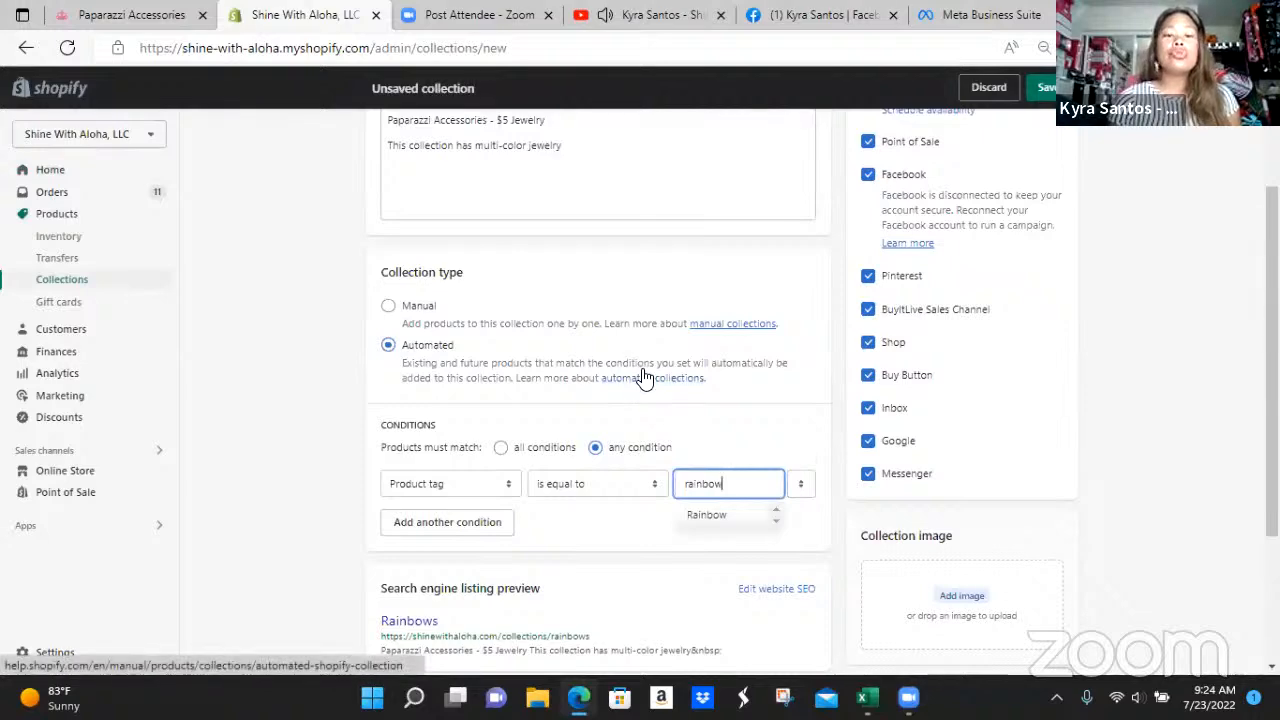
scroll(650, 378, down, 1)
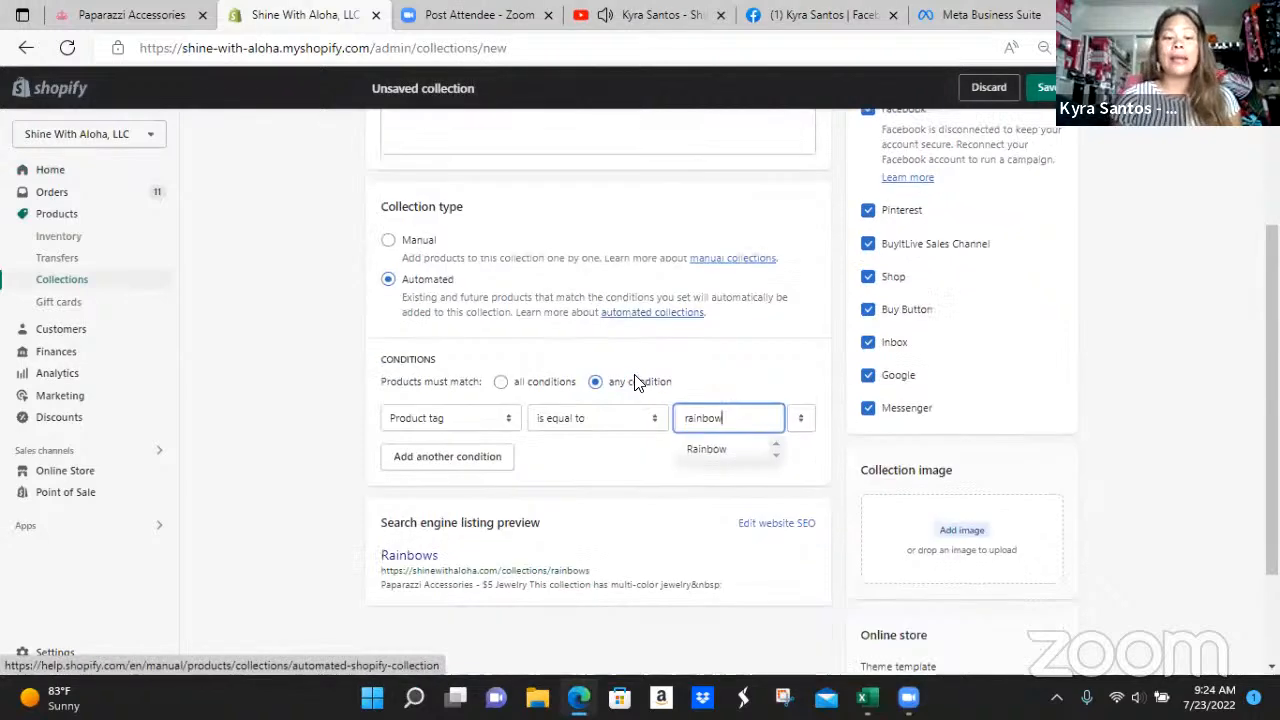
right_click(502, 445)
click(335, 419)
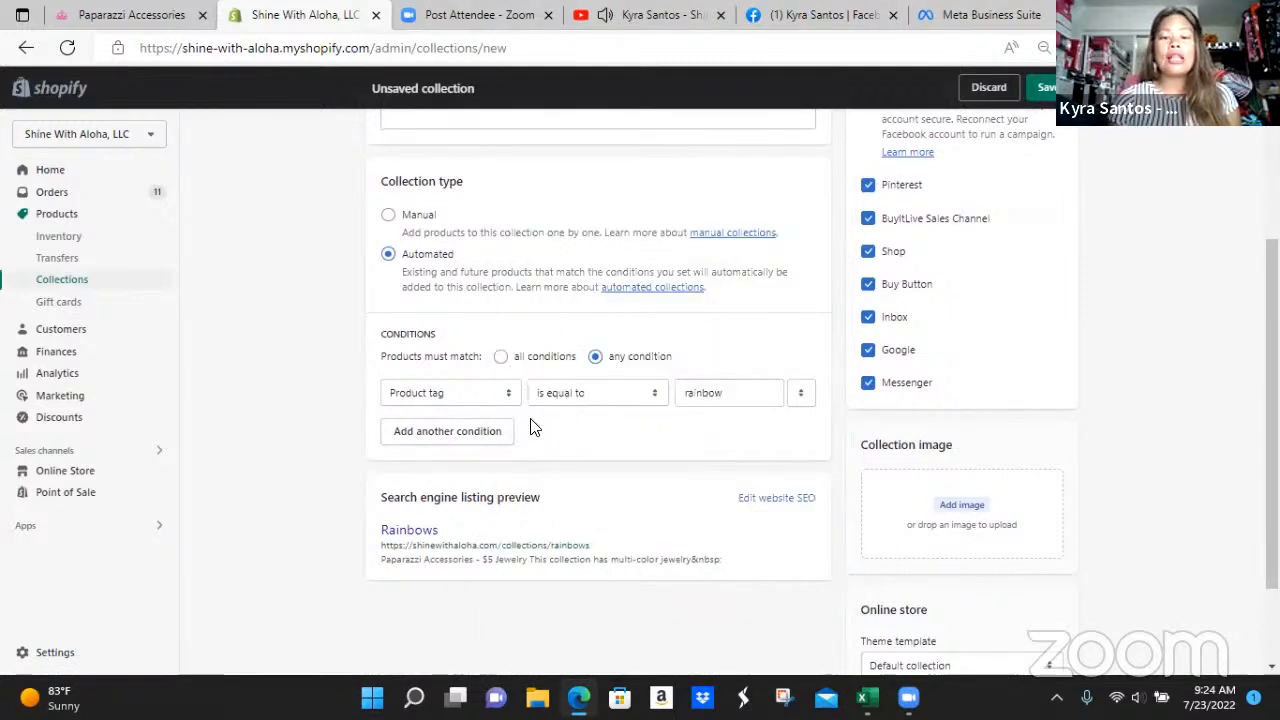
click(596, 356)
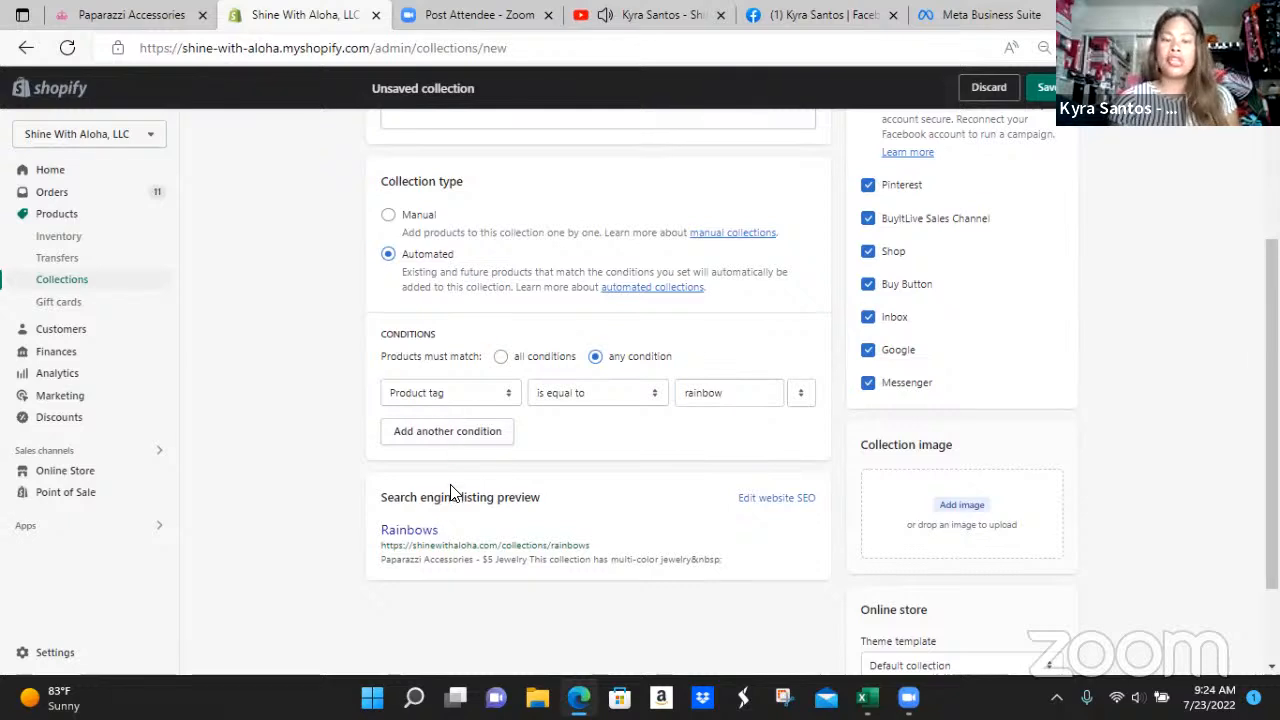
Step: Add a second condition requiring the product tag to be equal to the existing tag "Multi-Color"
click(426, 440)
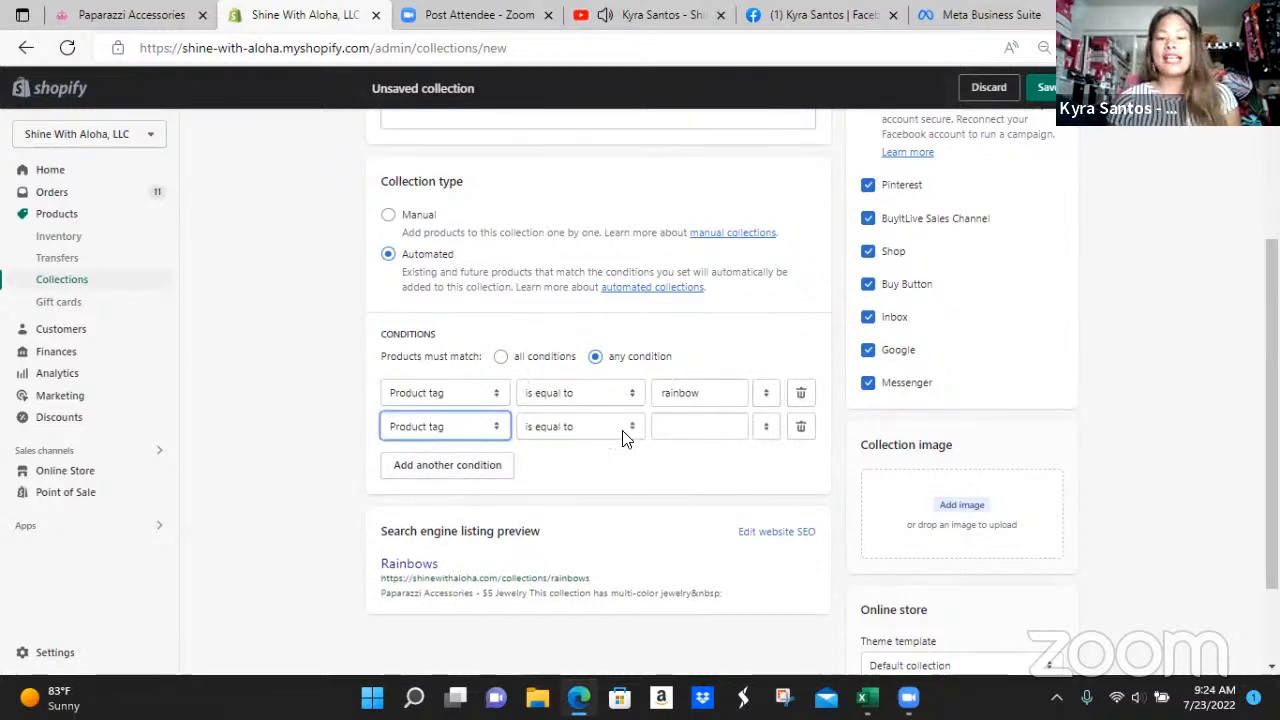
click(662, 428)
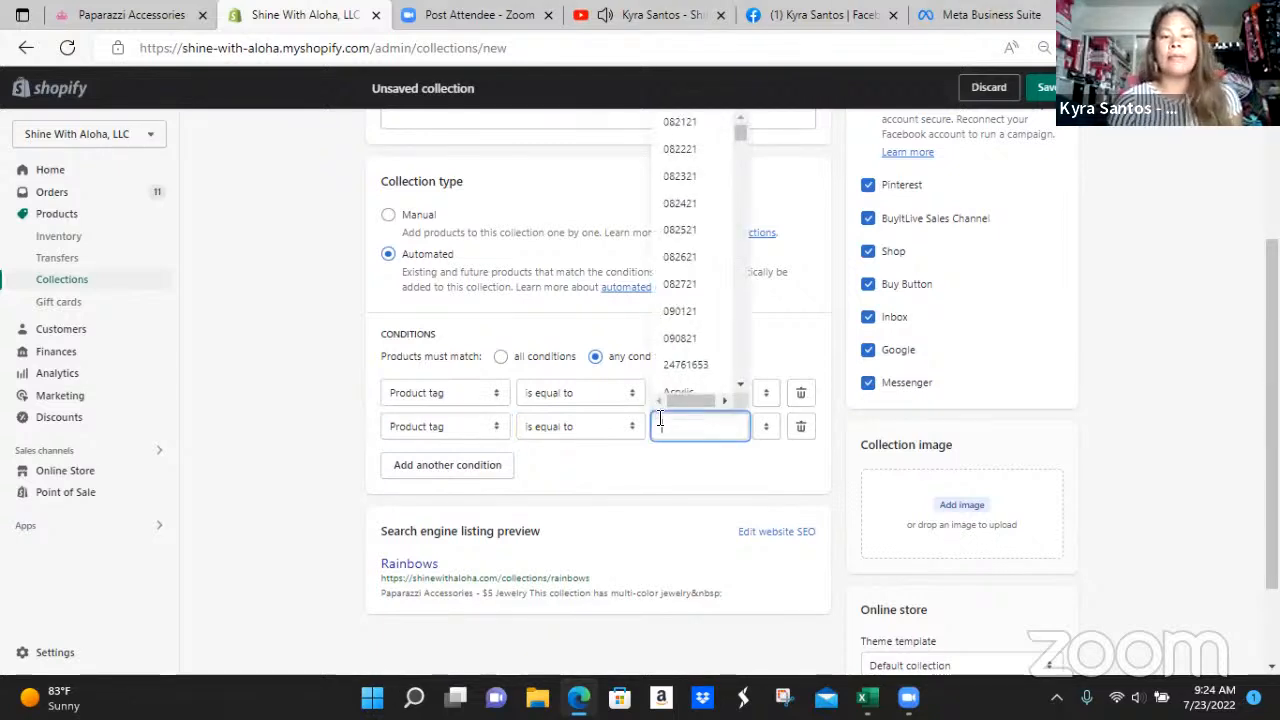
text(muylt)
key(BackSpace)
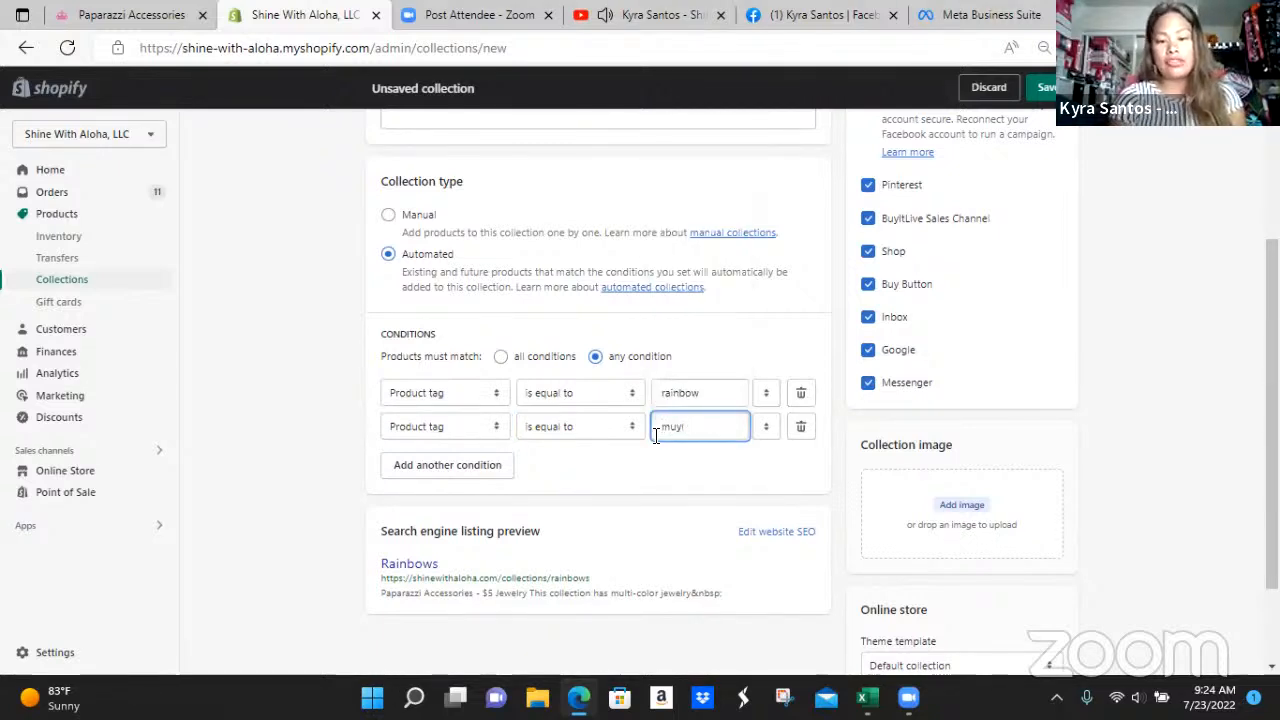
key(BackSpace)
text(ylt)
key(BackSpace)
key(BackSpace)
key(BackSpace)
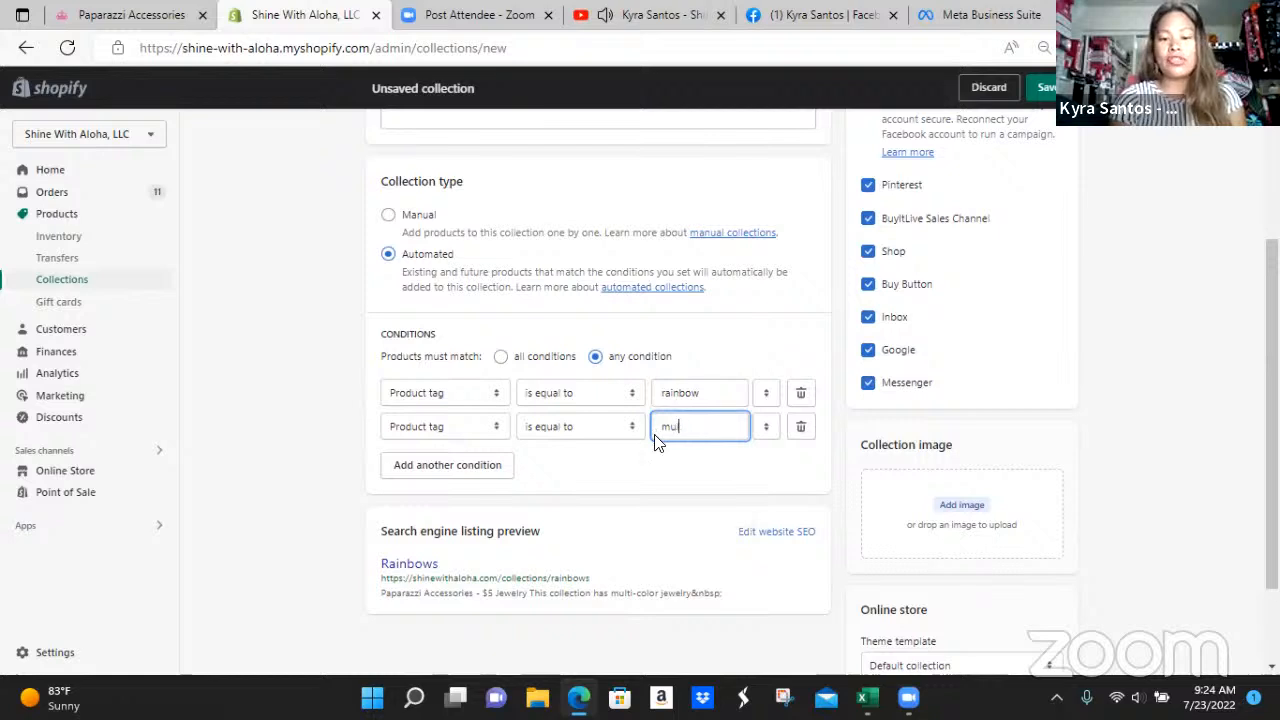
text(lt)
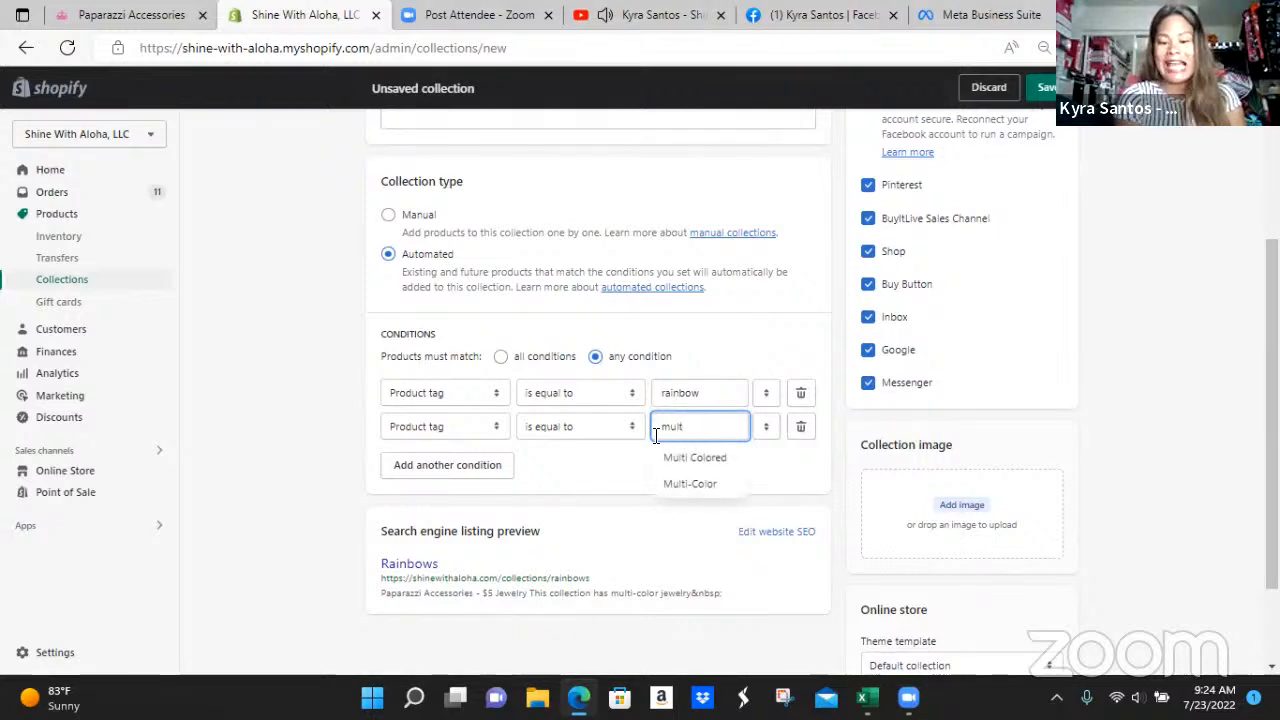
text(-col)
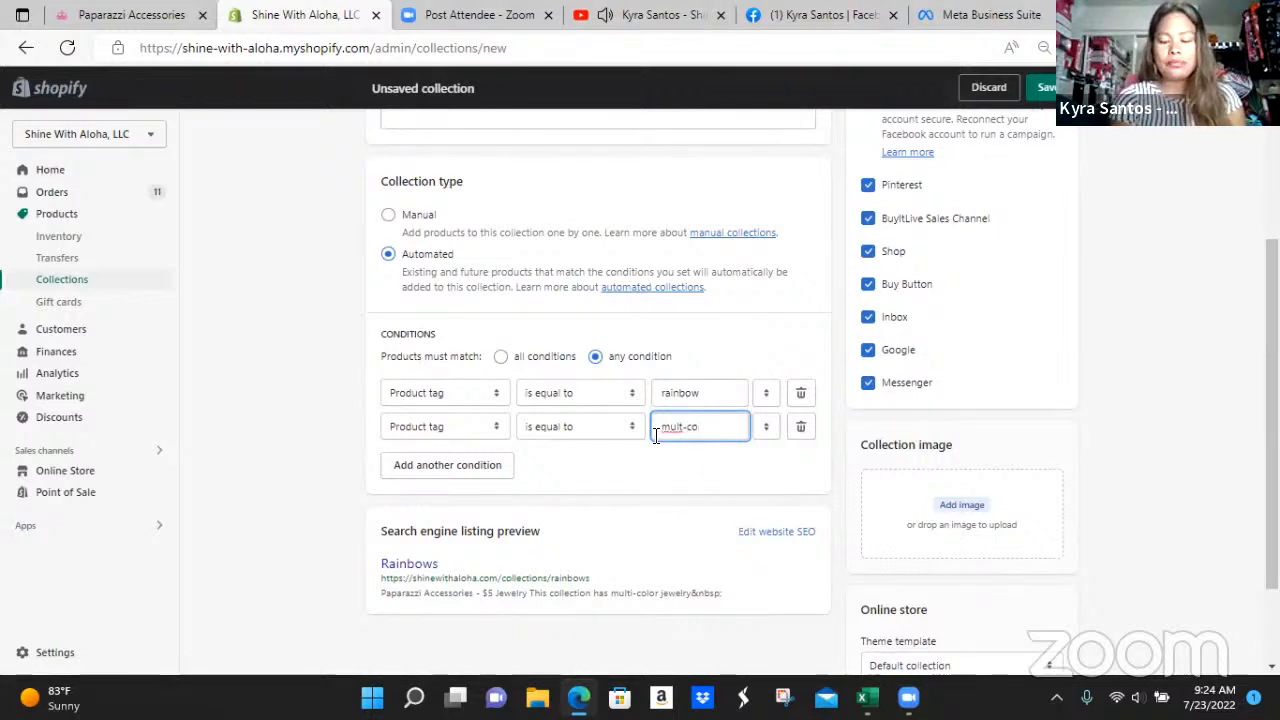
key(BackSpace)
key(BackSpace)
key(BackSpace)
key(BackSpace)
key(BackSpace)
key(BackSpace)
key(BackSpace)
text(mult)
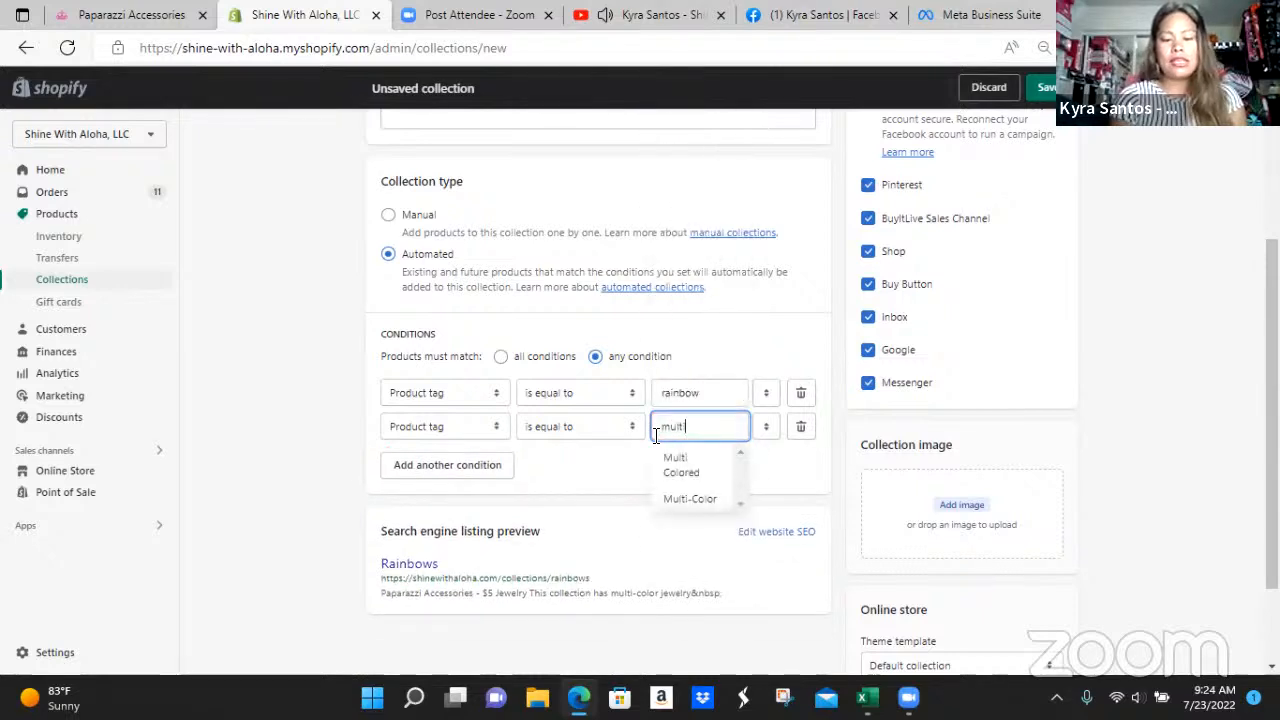
text(i-color)
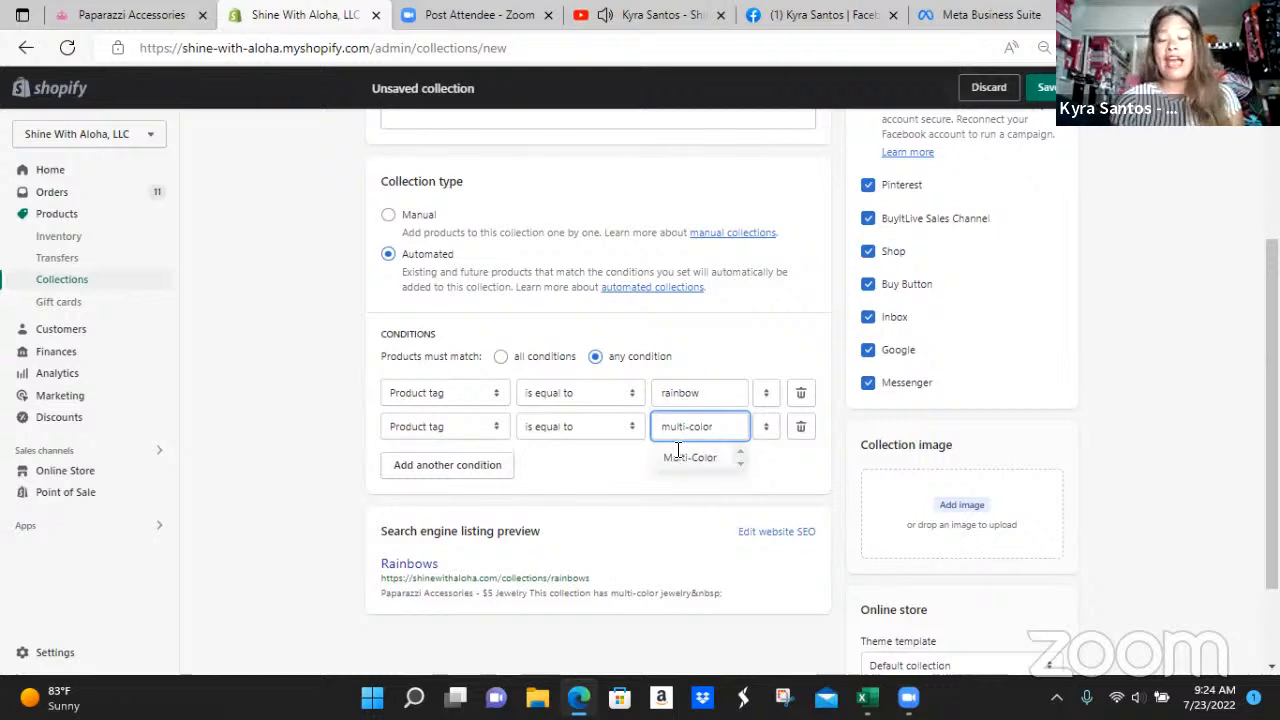
click(698, 466)
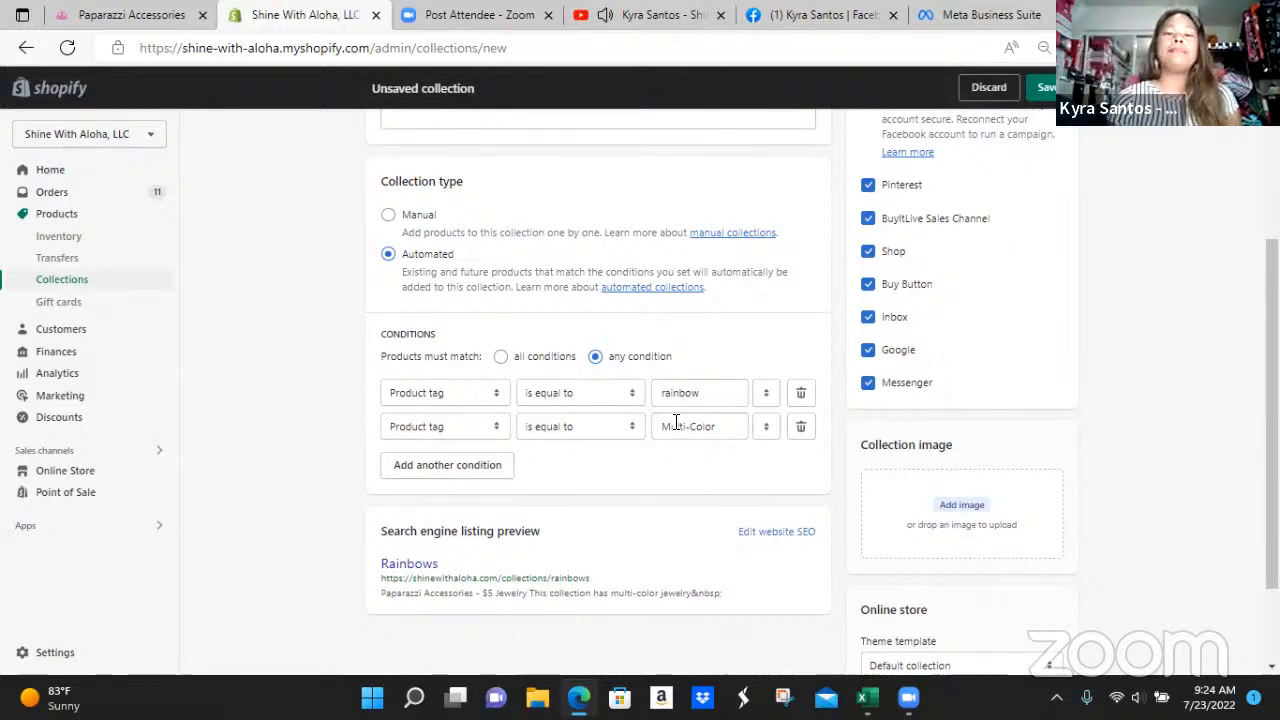
Step: Try "Multi-Colors" as the second condition's tag value and reselect the existing "Multi-Color" tag
click(720, 426)
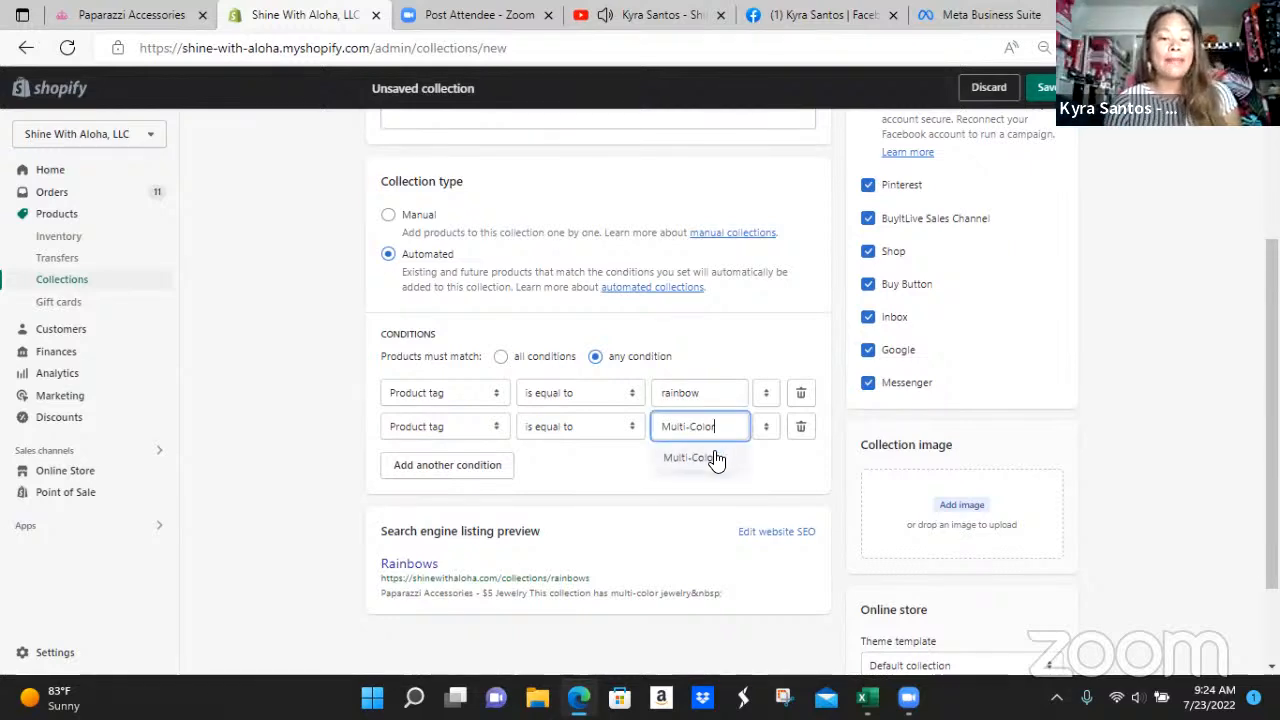
text(s)
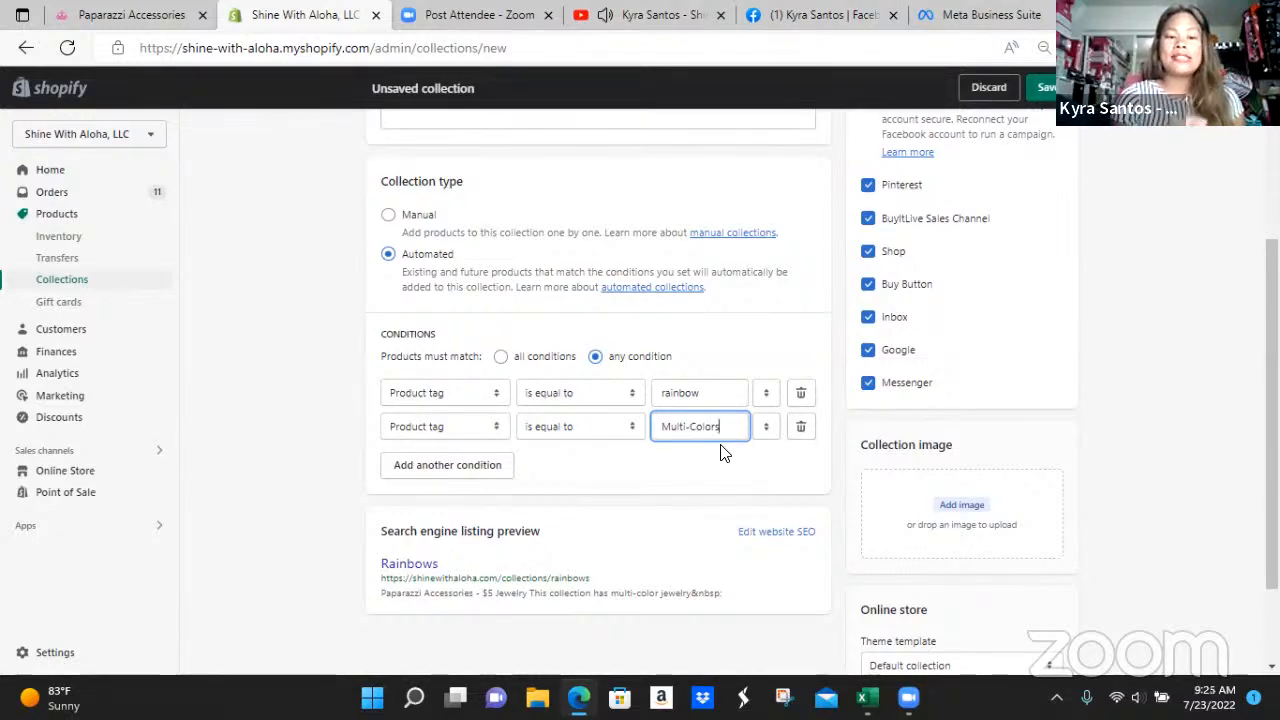
key(BackSpace)
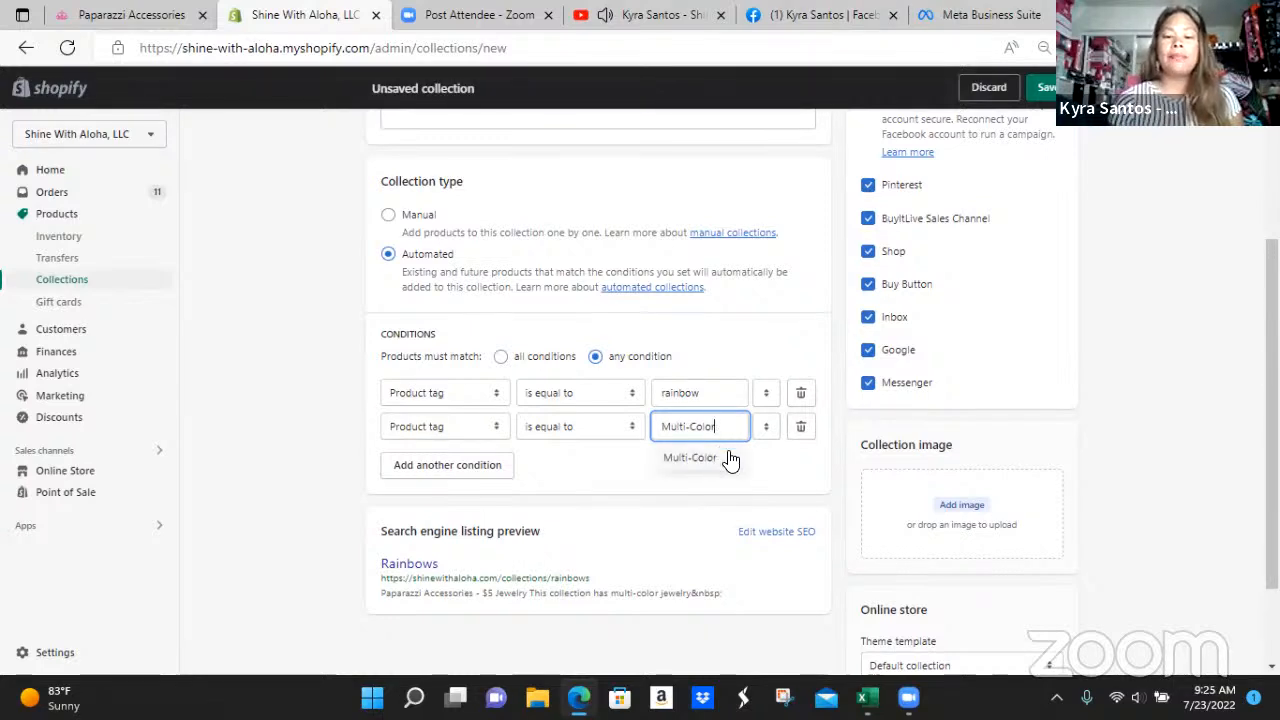
click(691, 459)
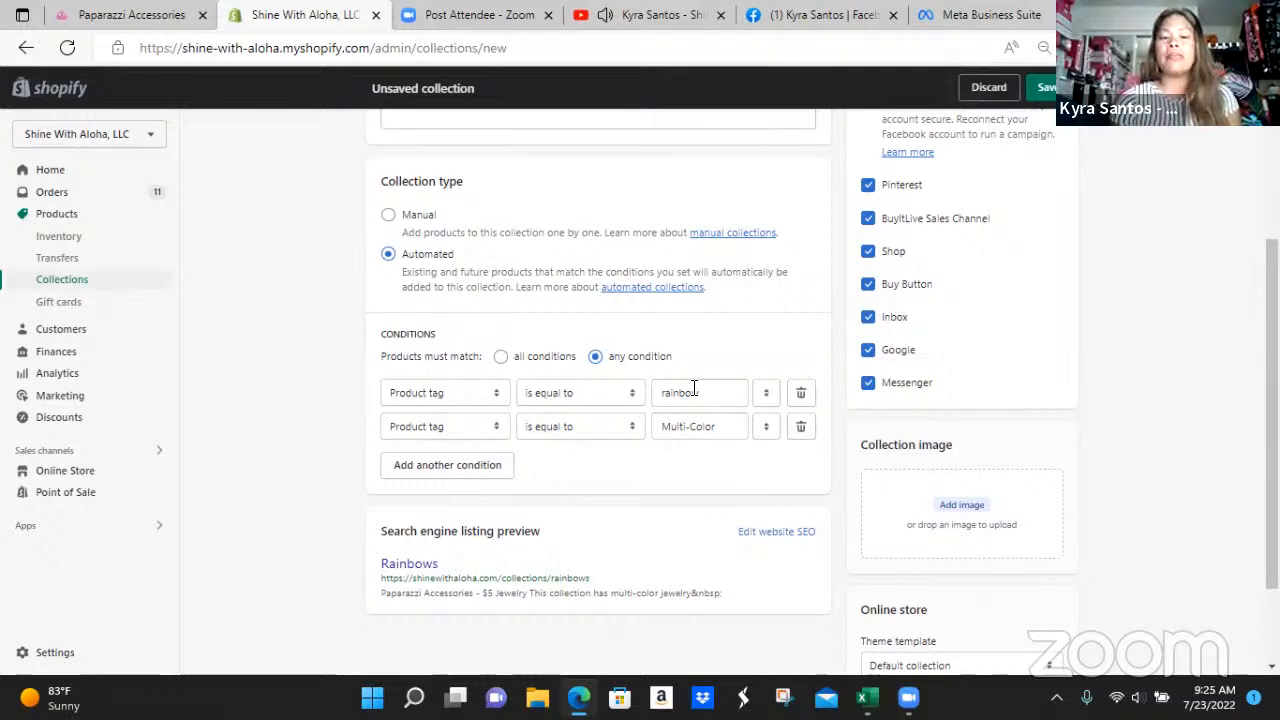
Step: Review the new collection's conditions, sales channel availability, image area, theme template and search engine listing preview
scroll(686, 430, up, 2)
scroll(690, 429, down, 2)
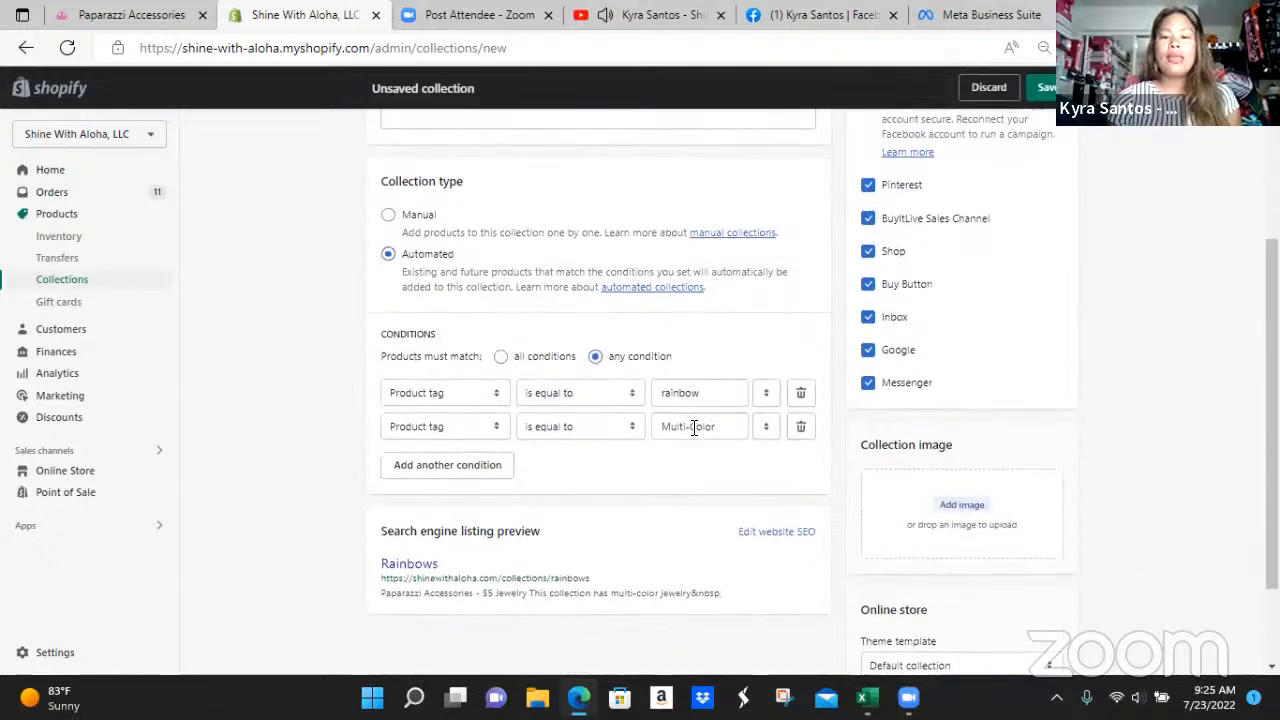
scroll(693, 427, up, 3)
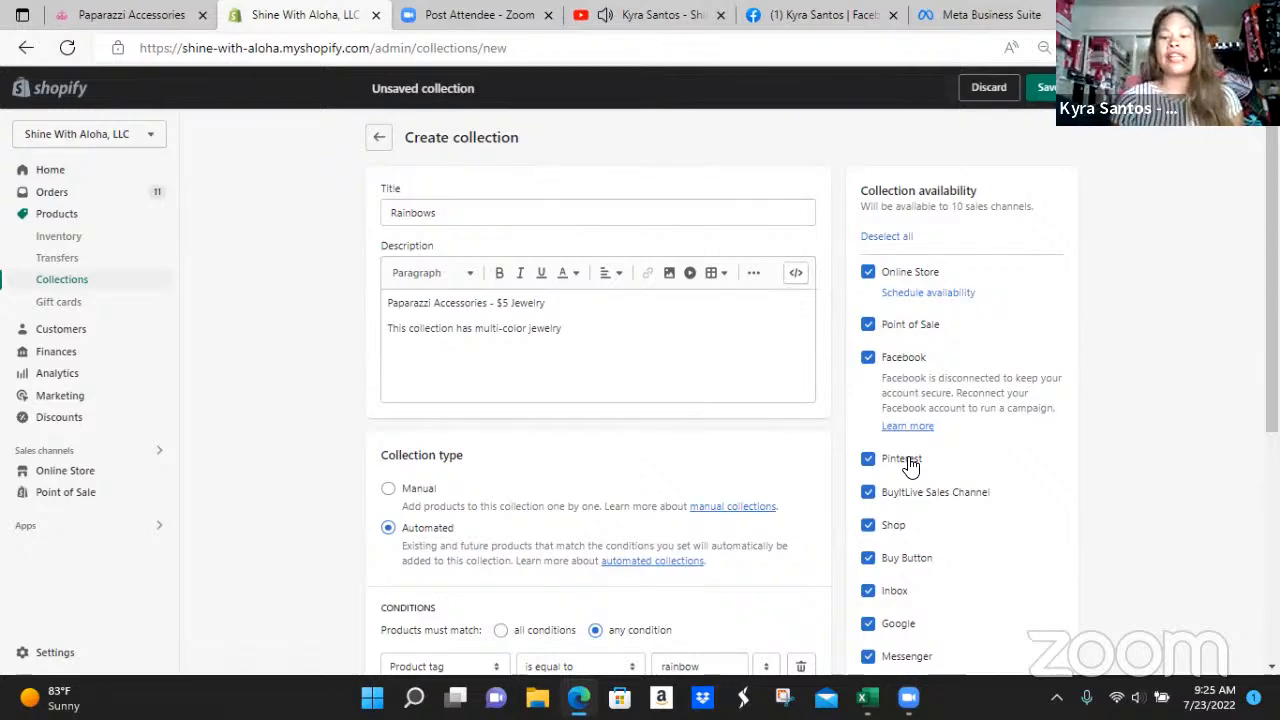
scroll(910, 465, down, 2)
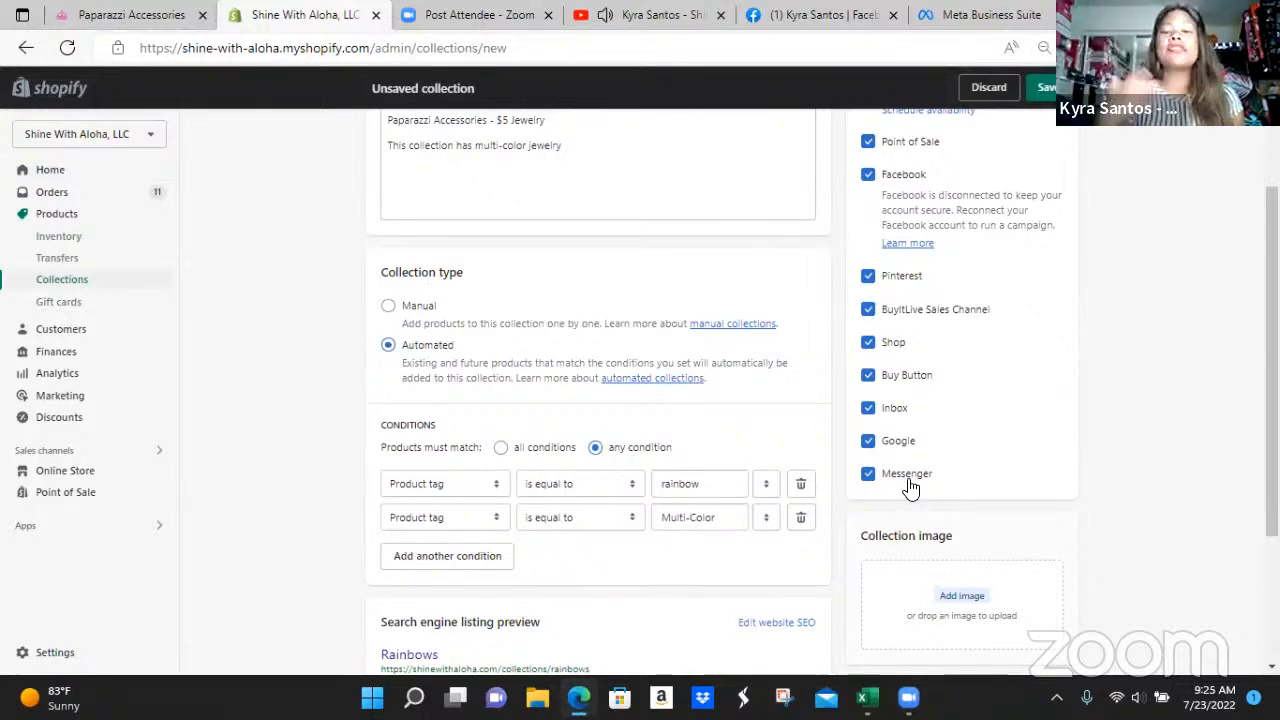
scroll(900, 495, up, 1)
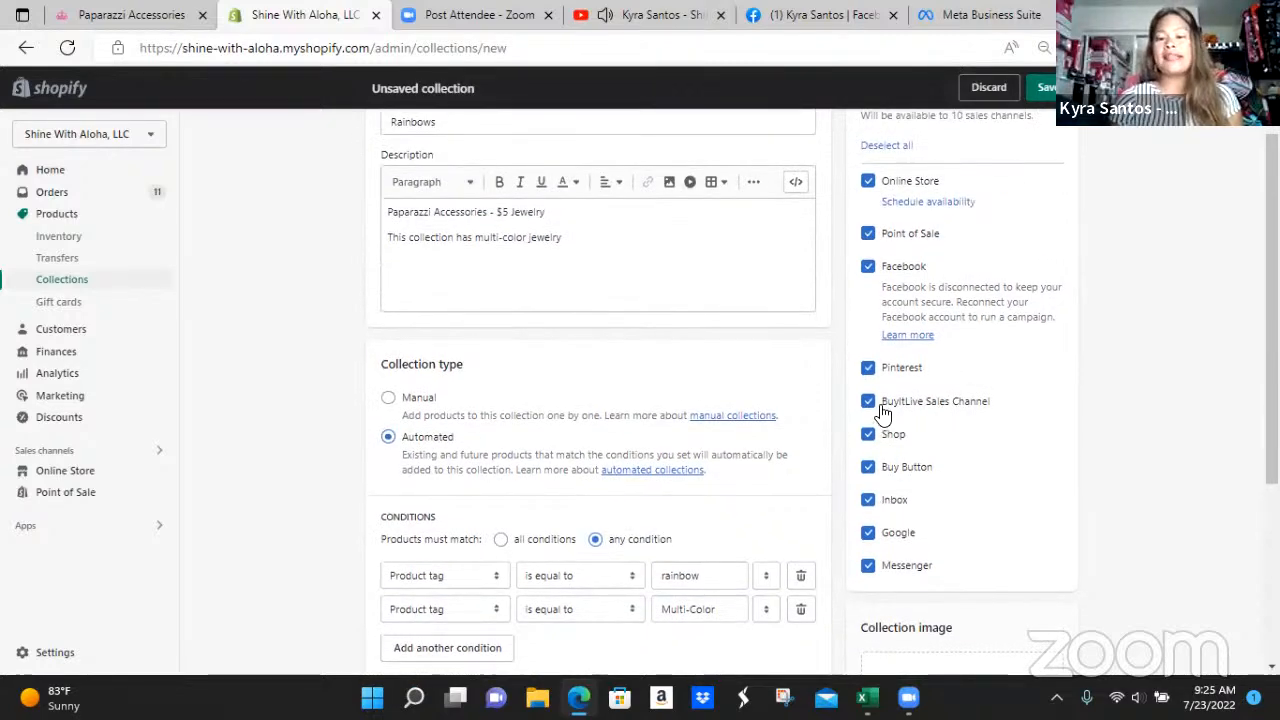
scroll(948, 474, up, 1)
scroll(950, 480, down, 4)
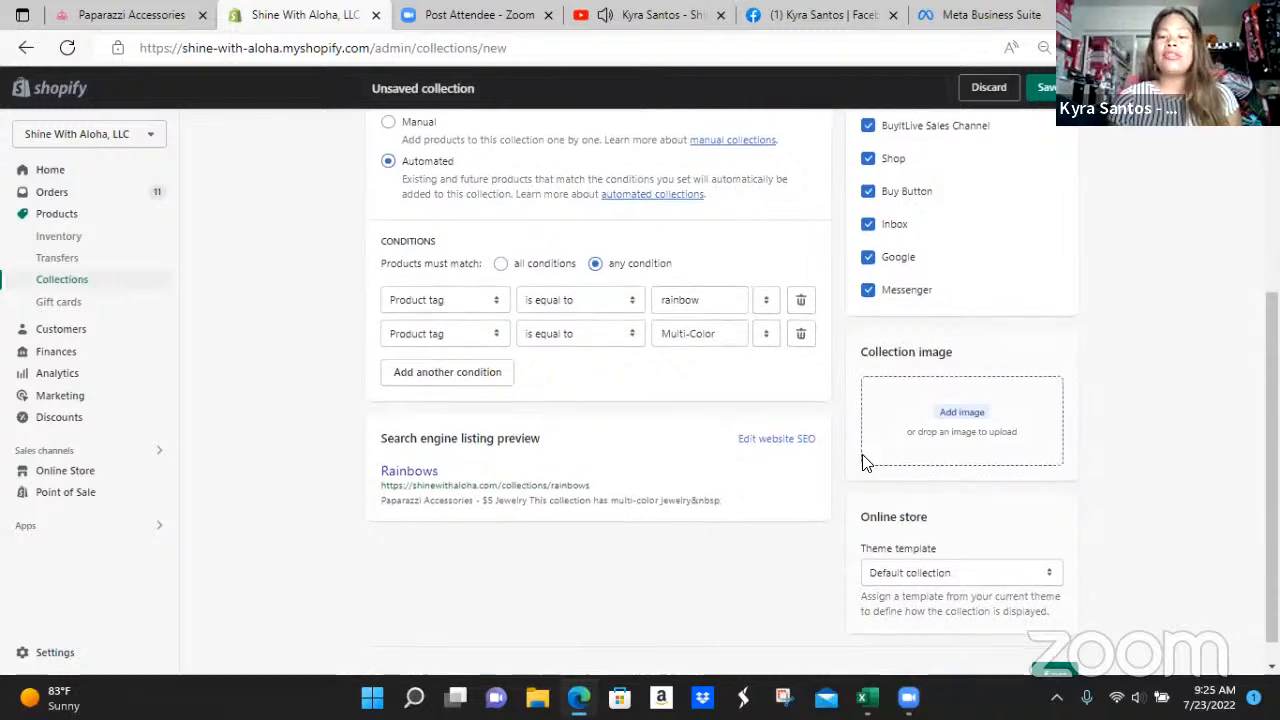
scroll(866, 455, down, 1)
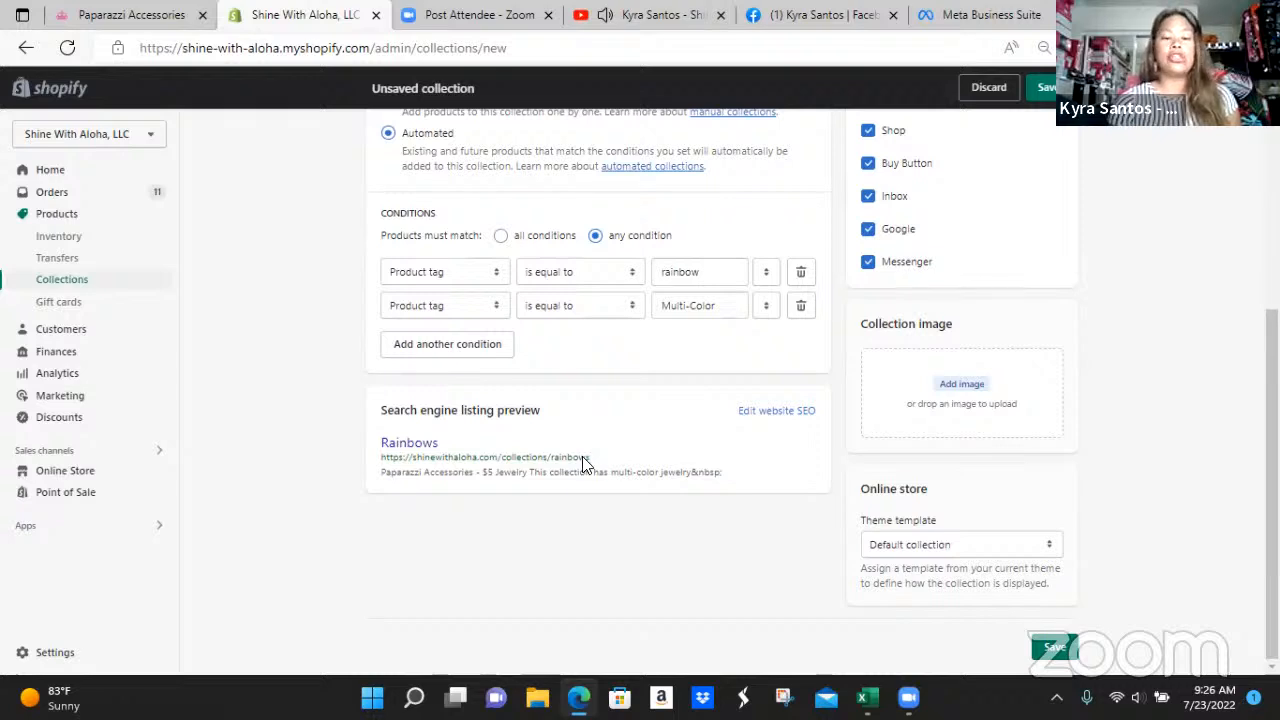
Step: Save the new Rainbows collection and search the collections list for "rainbow"
drag(593, 458, 381, 460)
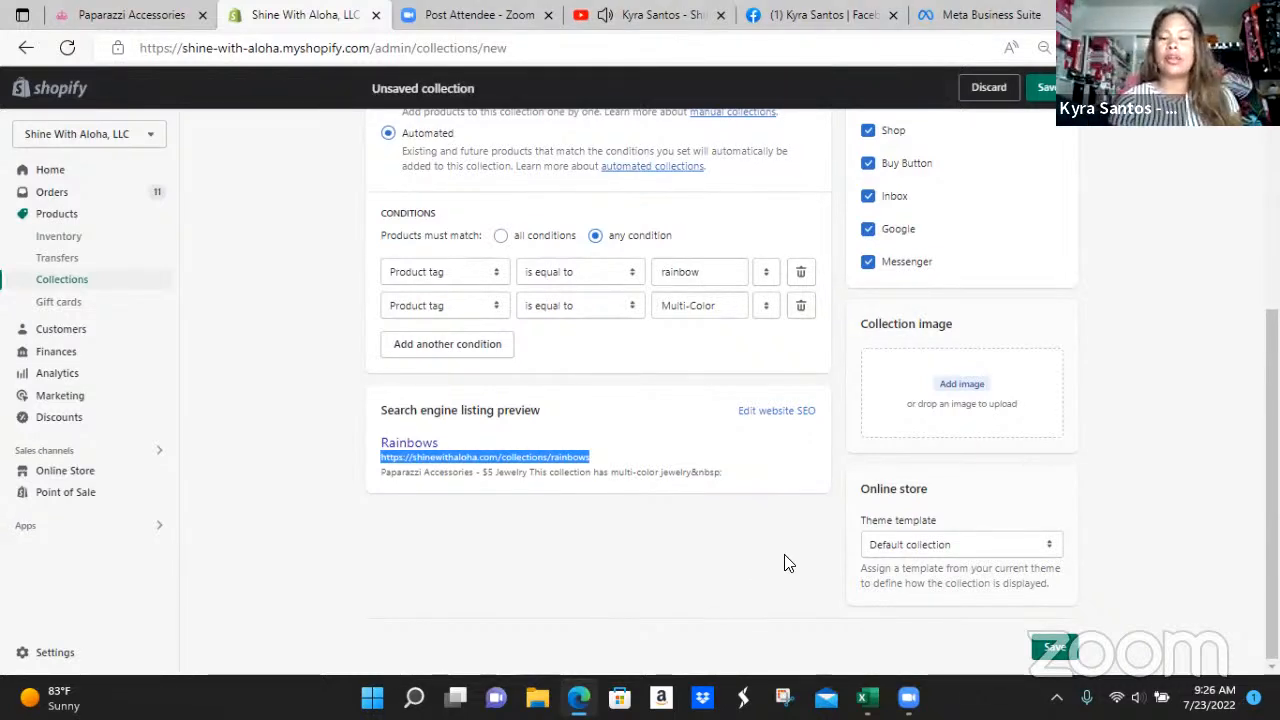
click(1045, 648)
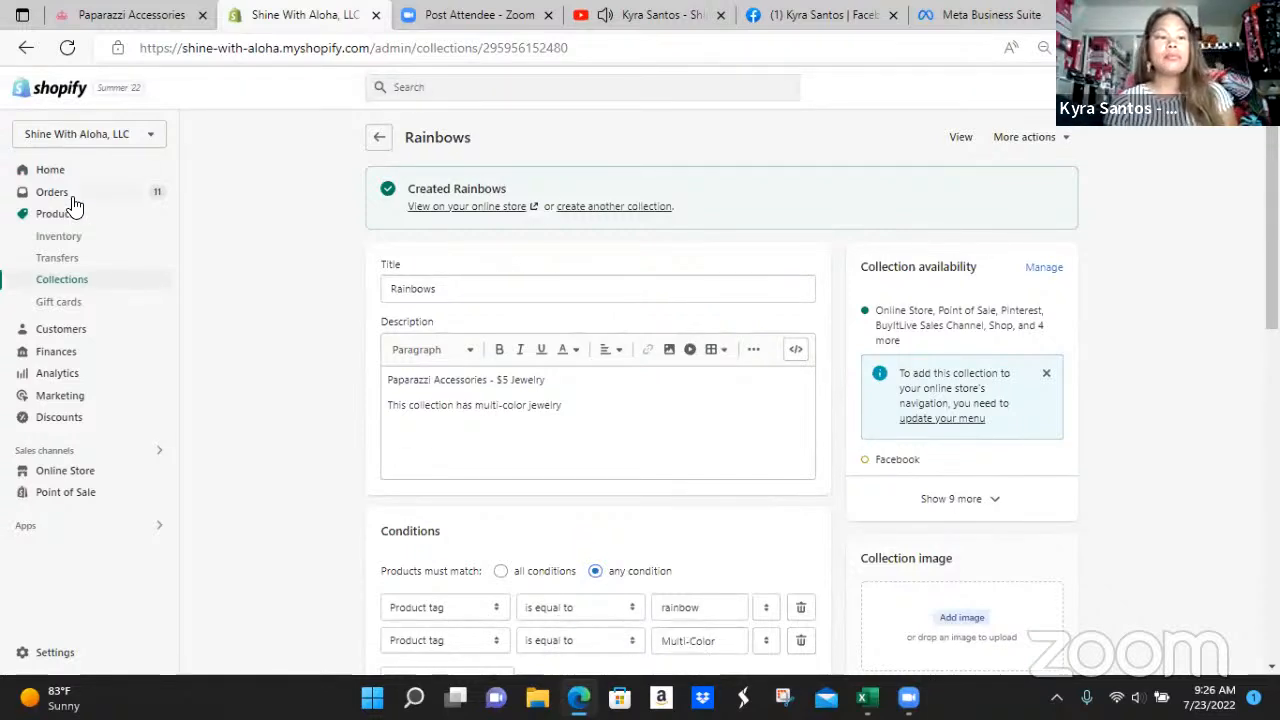
click(62, 288)
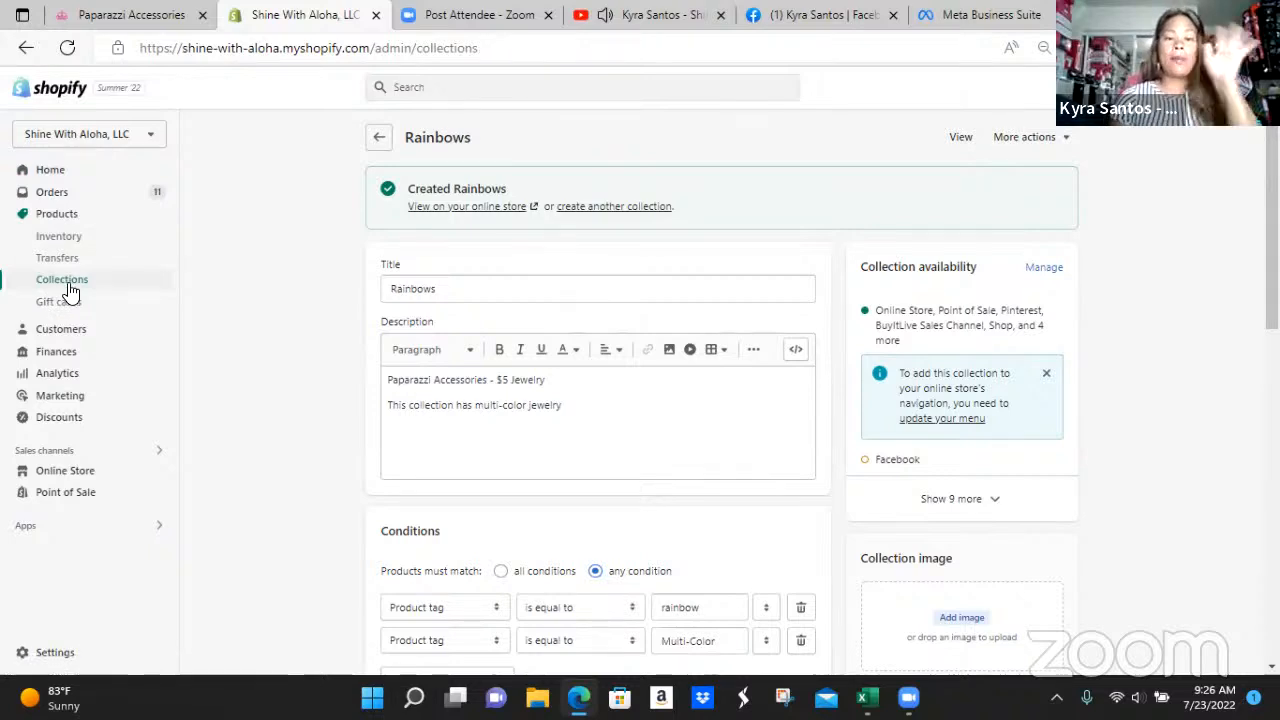
click(358, 231)
text(rainbow)
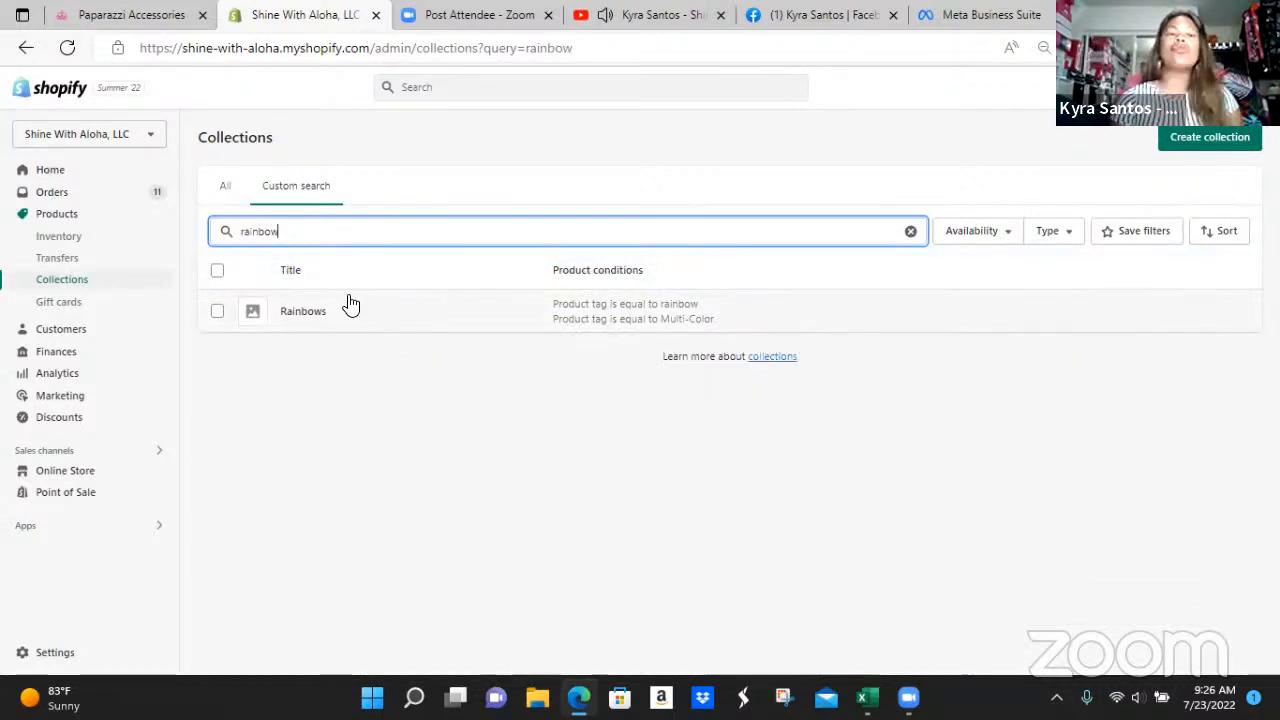
Step: Open the Rainbows collection, change its title to "Rainbow" and save the change
click(288, 318)
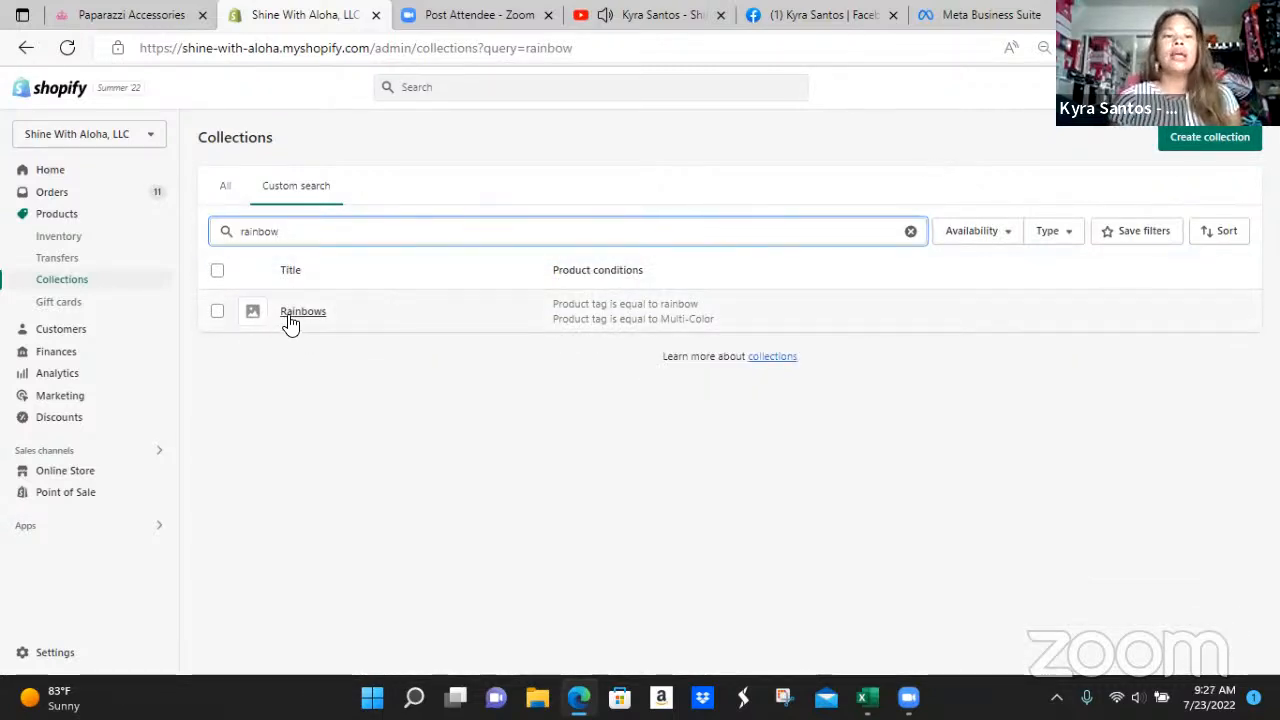
click(476, 214)
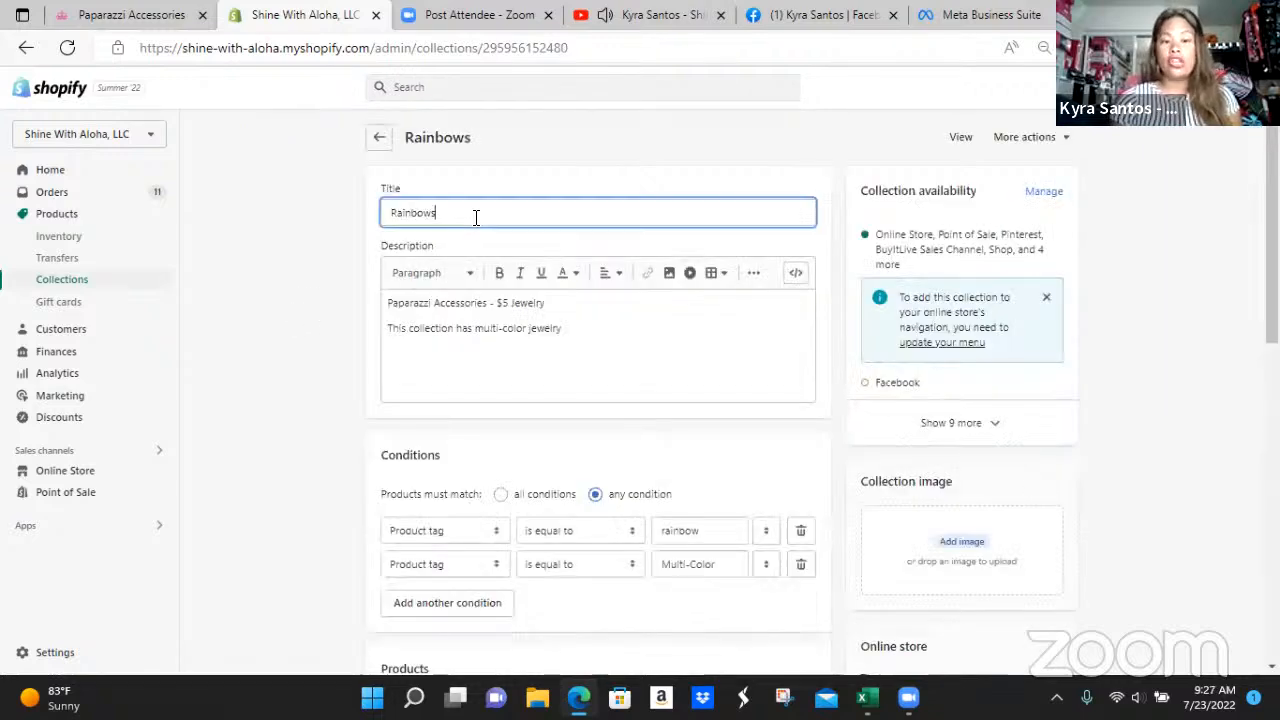
key(BackSpace)
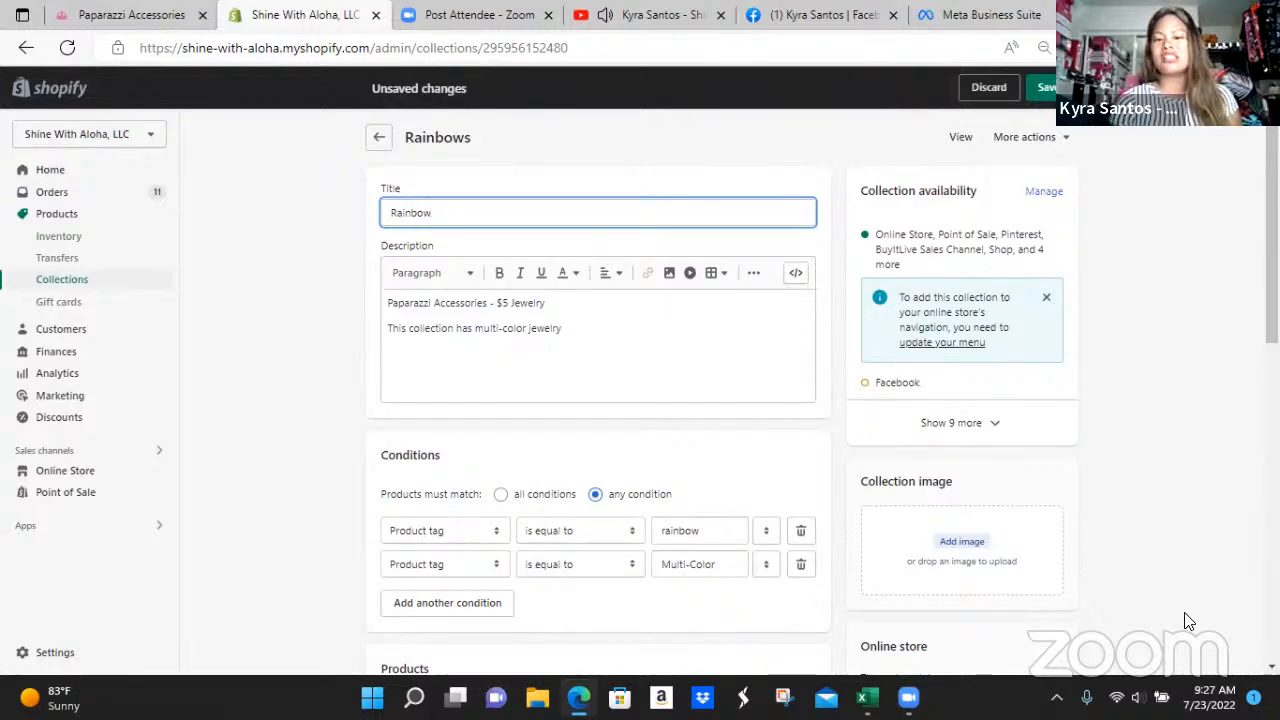
scroll(1160, 610, down, 8)
key(ctrl+s)
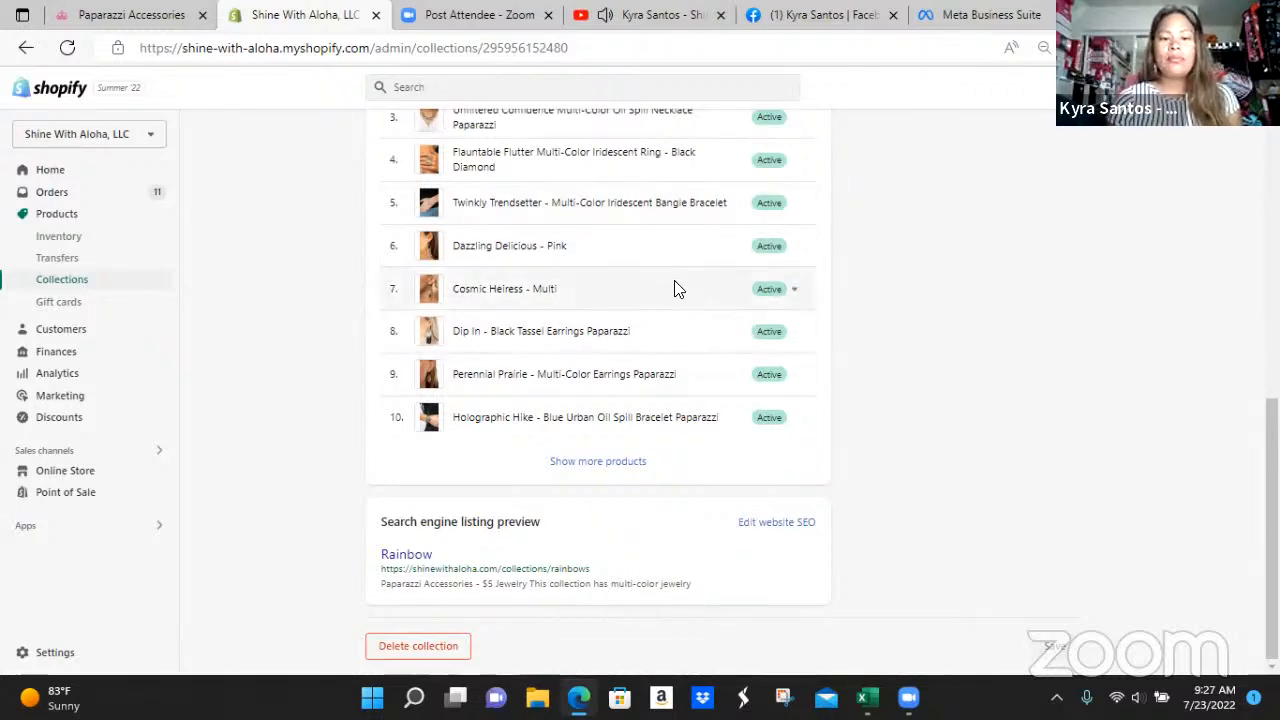
Step: Review the Rainbow collection's tag conditions and the products it has pulled in automatically
scroll(675, 282, up, 5)
scroll(678, 292, down, 2)
scroll(680, 296, up, 4)
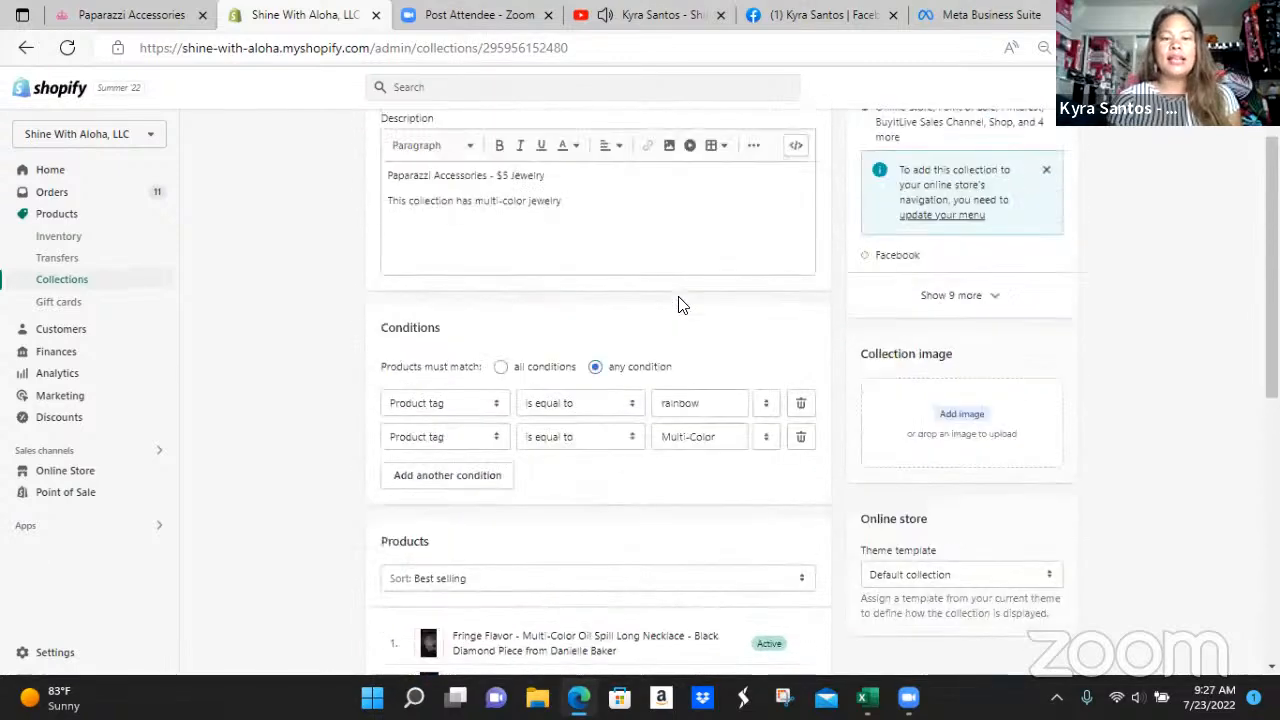
scroll(679, 295, down, 2)
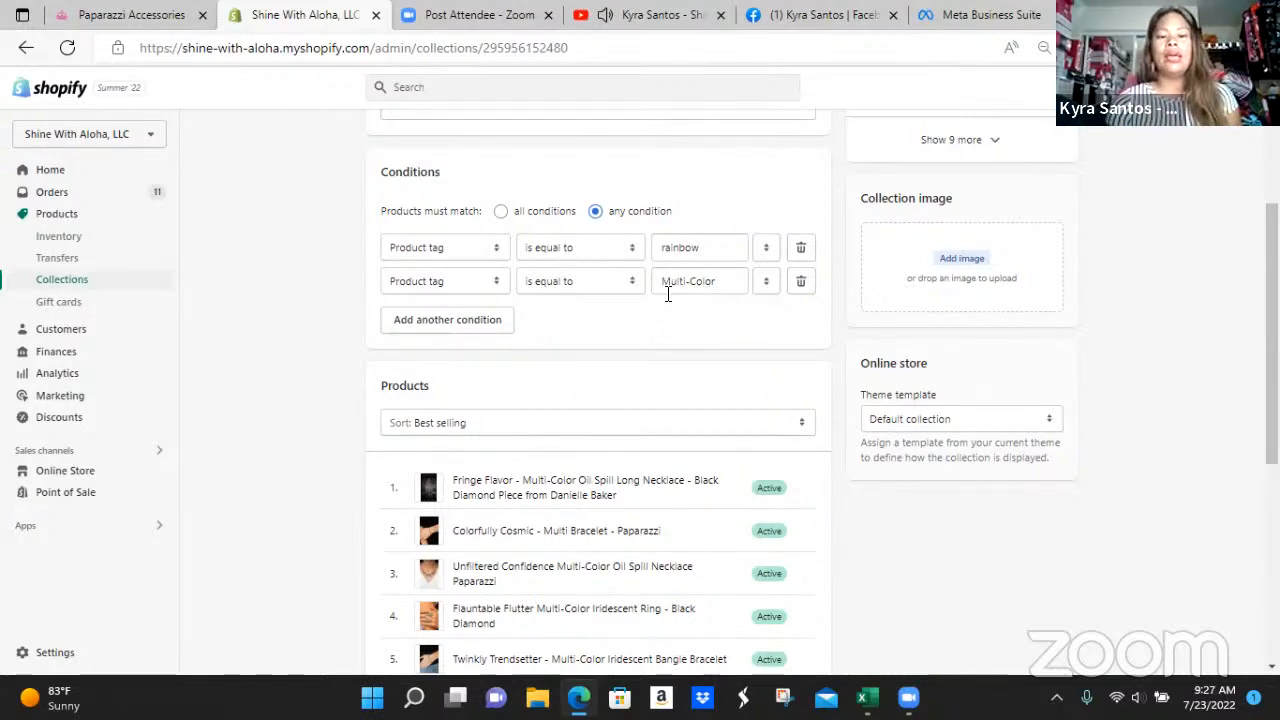
scroll(631, 309, down, 3)
scroll(631, 313, down, 1)
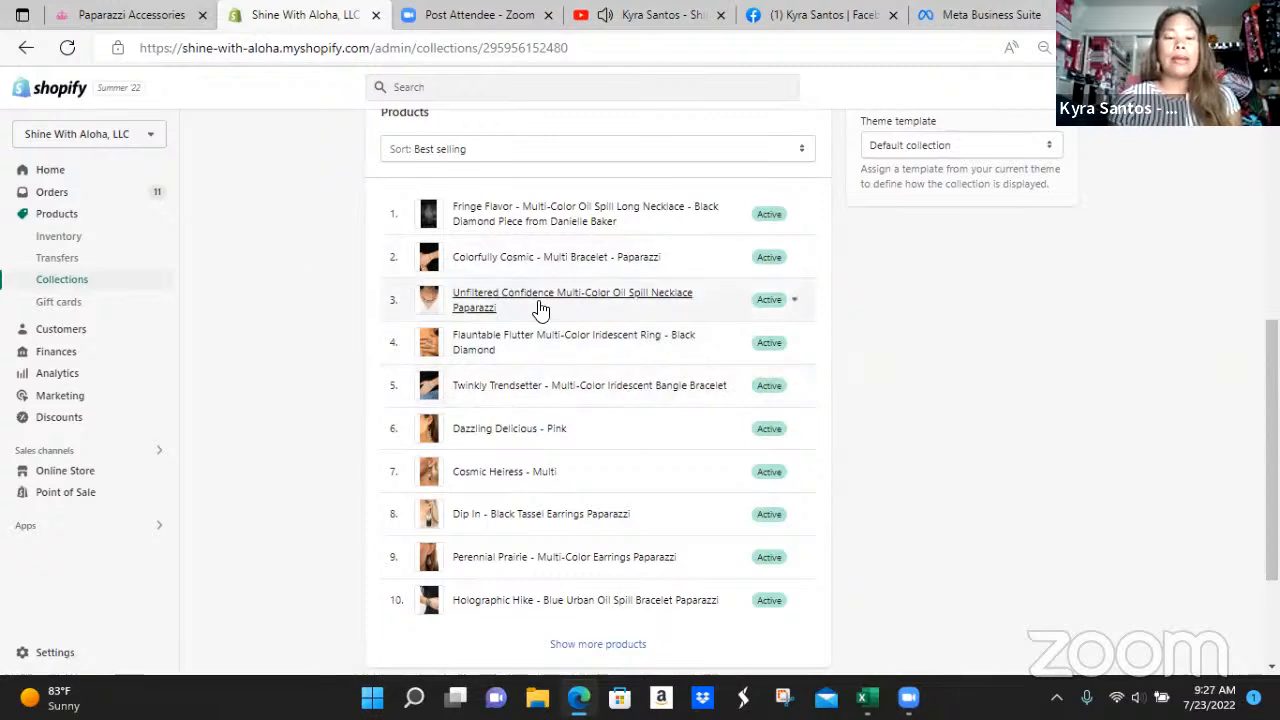
scroll(566, 316, down, 1)
scroll(566, 316, down, 1)
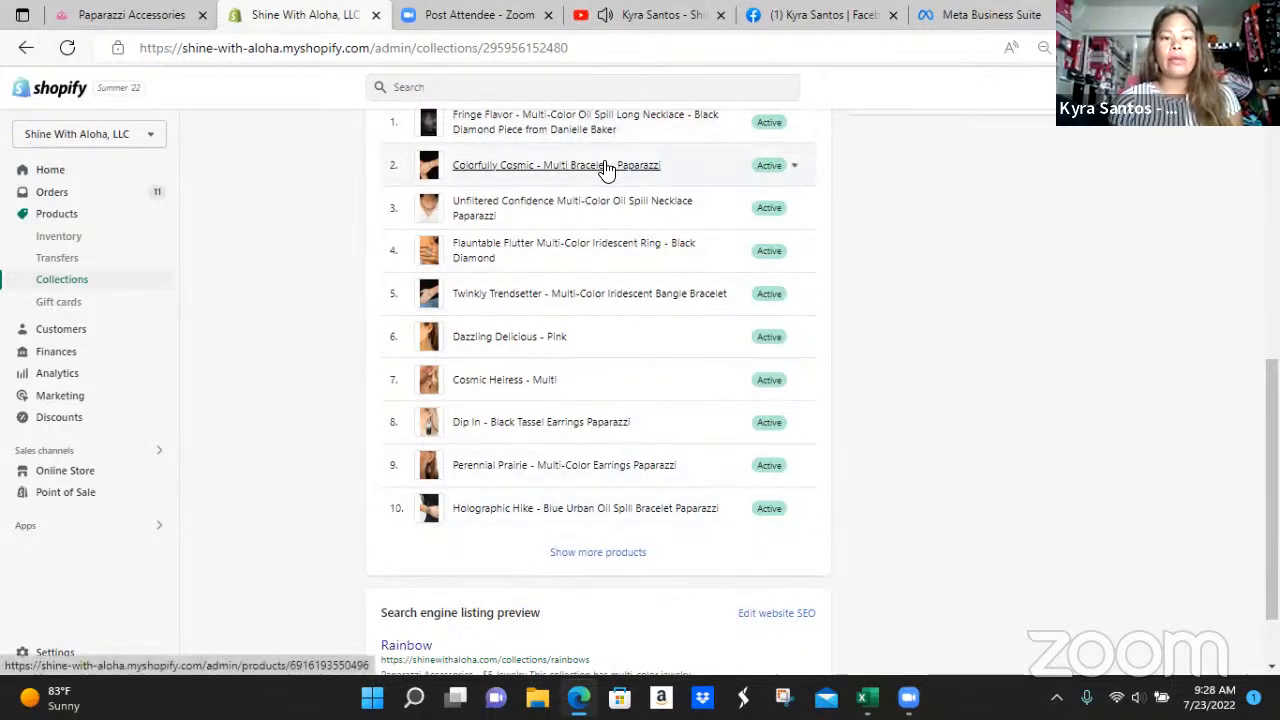
Step: Open the Colorfully Cosmic multi bracelet from the collection and examine its tags and assigned collections
click(480, 168)
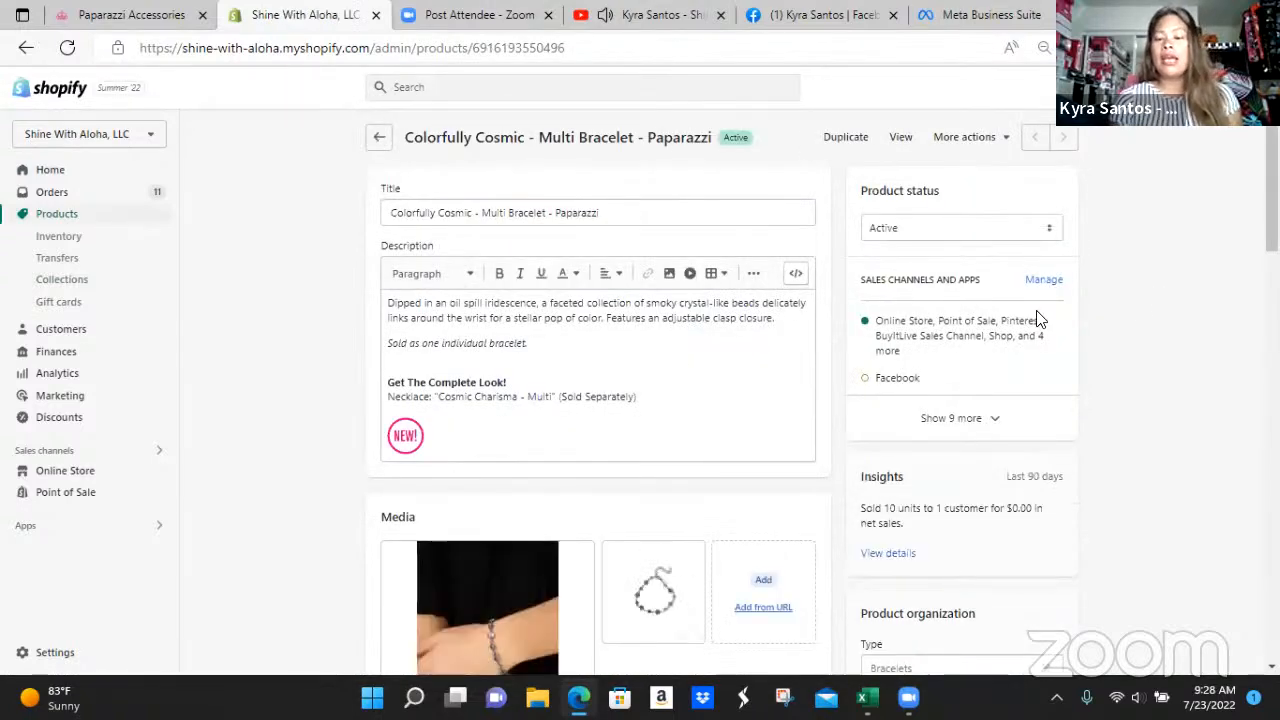
scroll(1035, 288, down, 5)
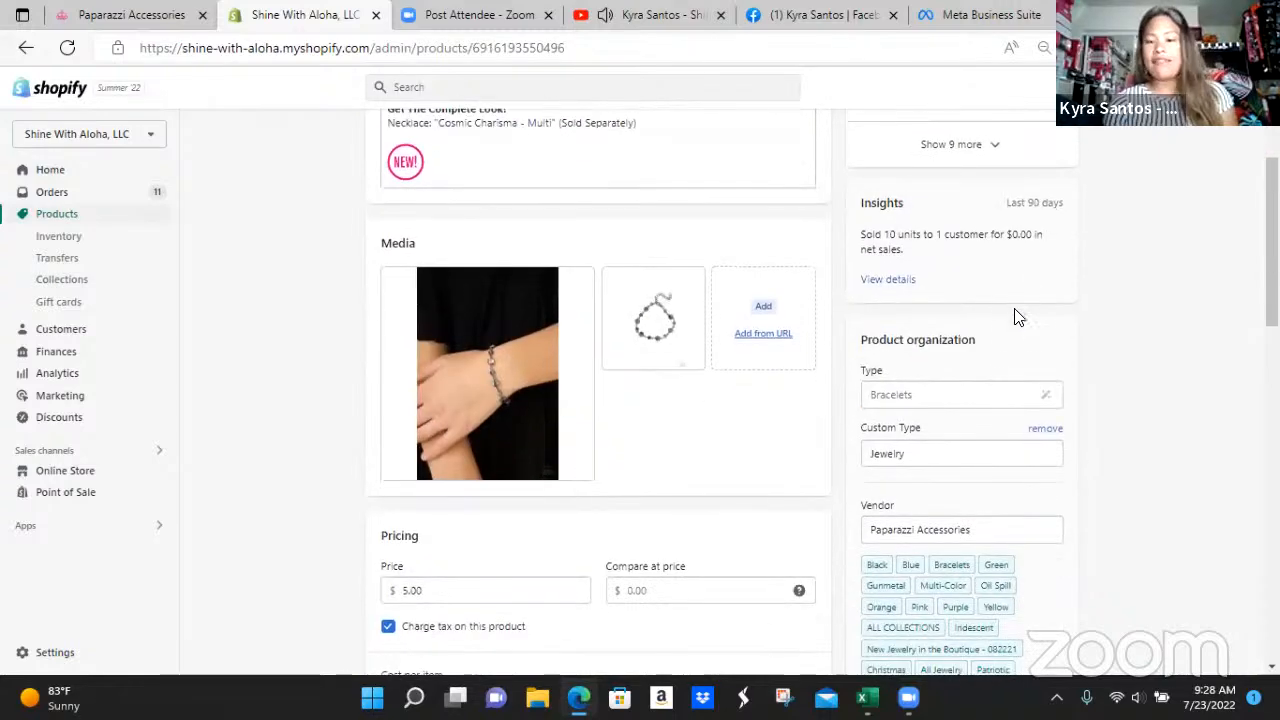
scroll(1012, 322, down, 2)
scroll(918, 376, down, 2)
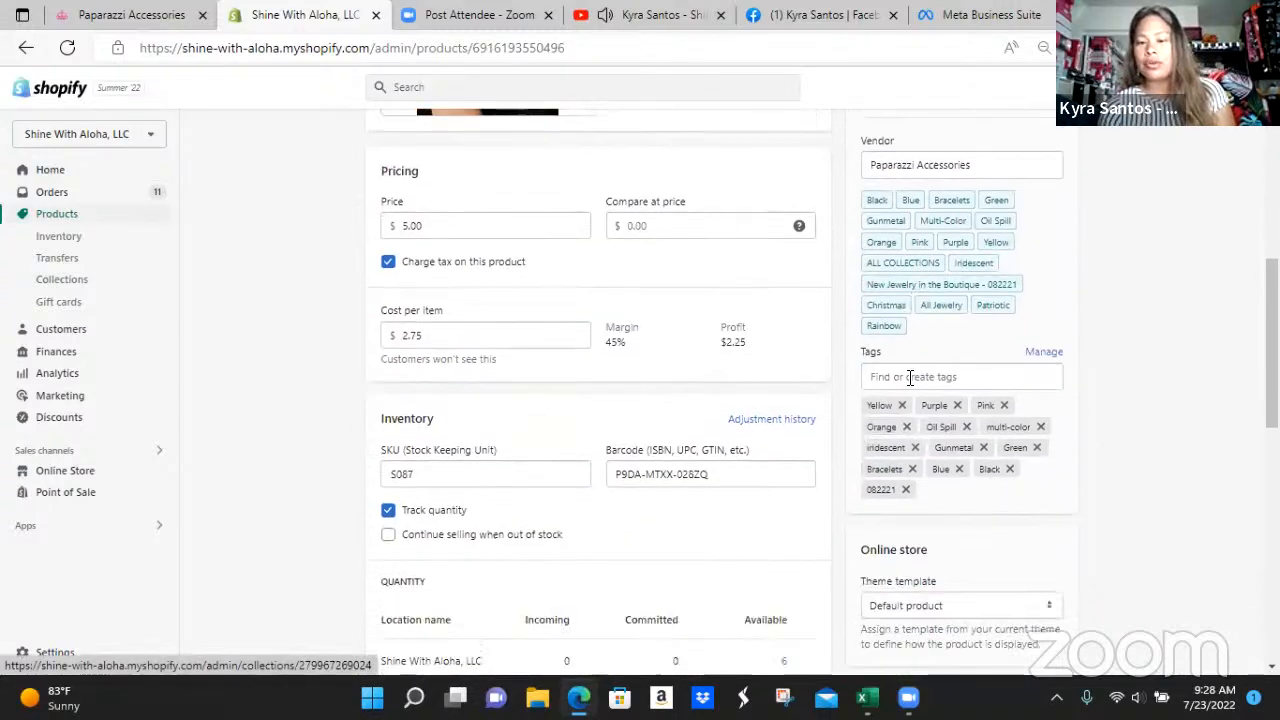
scroll(931, 294, up, 1)
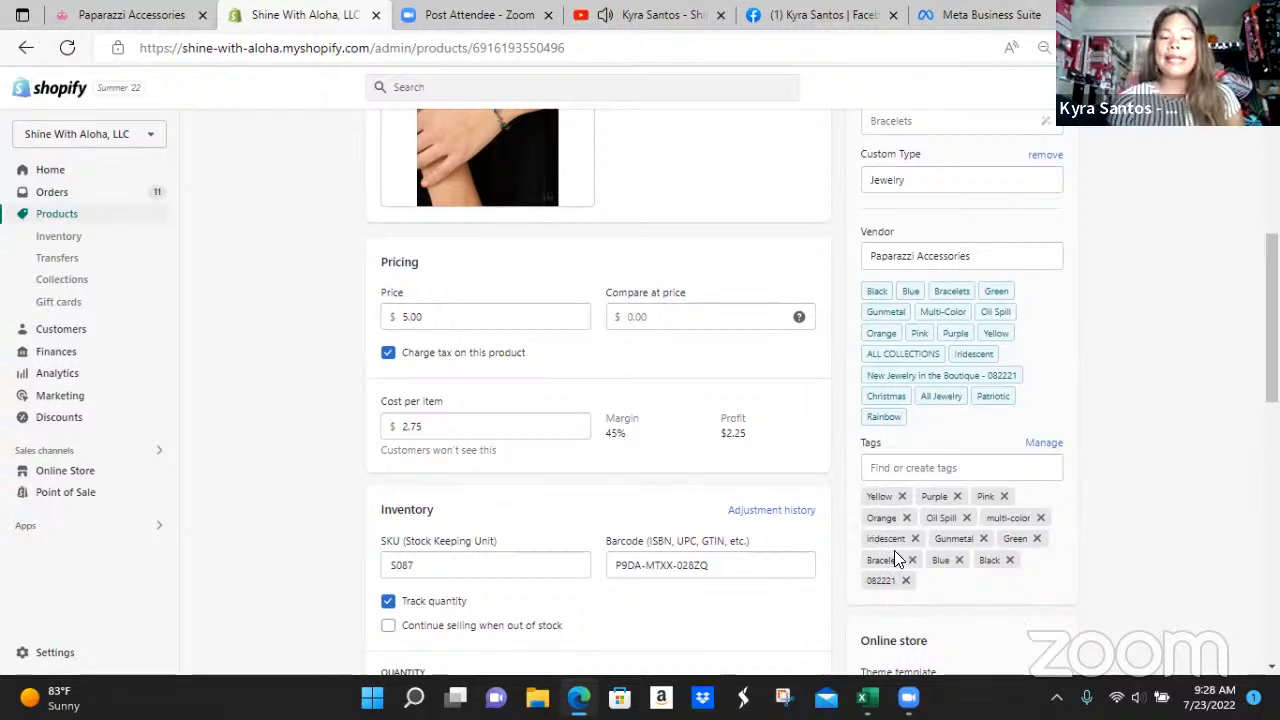
Step: Return to the Rainbow collection and look through its product list again
click(885, 418)
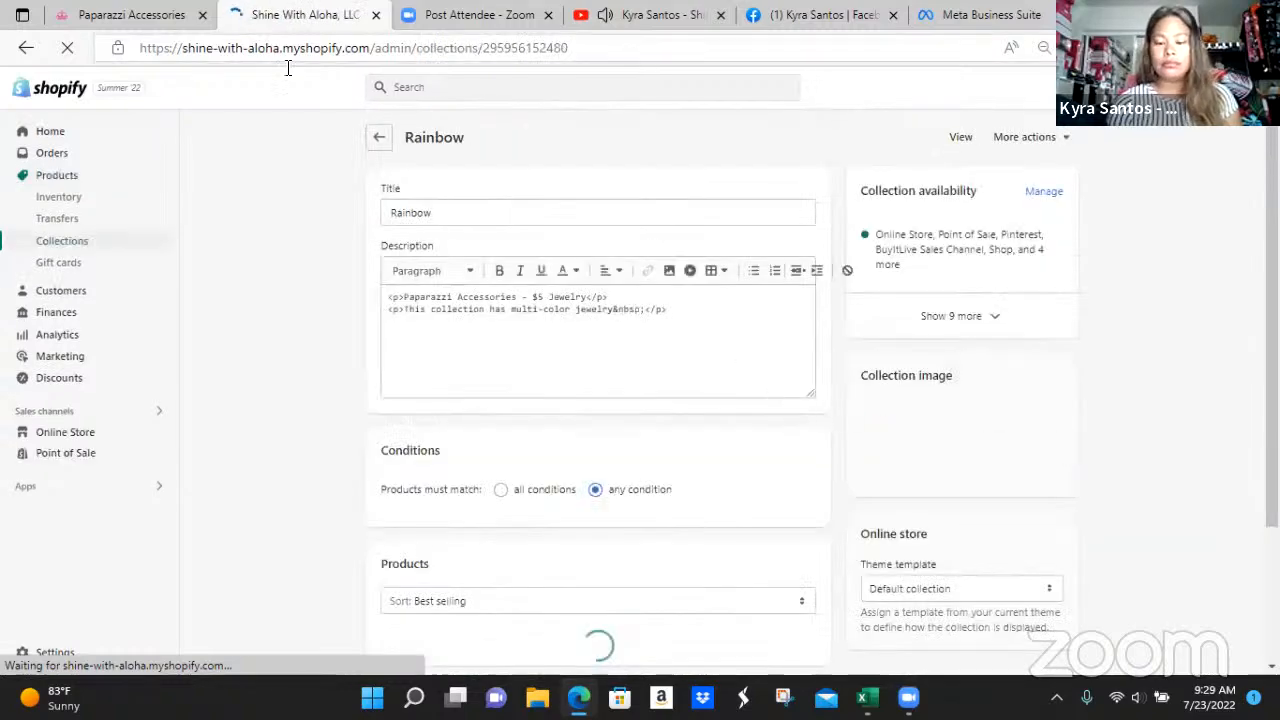
click(379, 137)
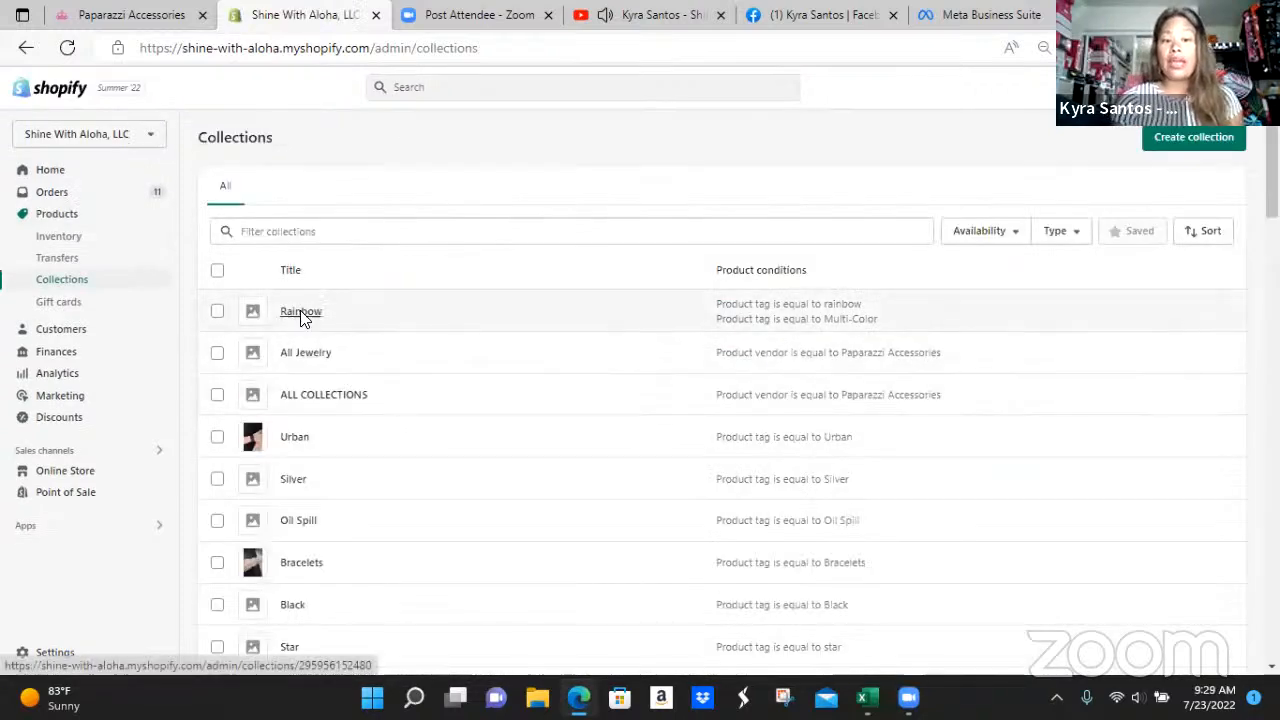
click(300, 316)
scroll(548, 360, down, 1)
scroll(560, 383, down, 4)
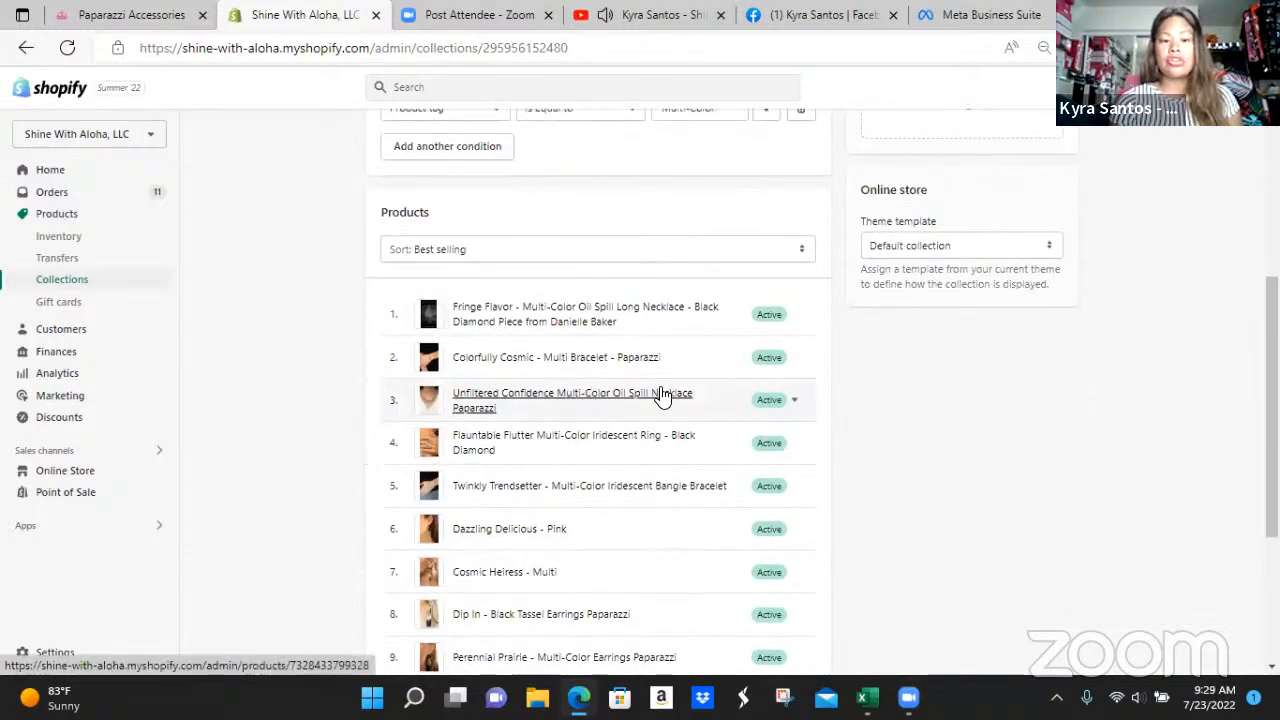
scroll(660, 398, down, 1)
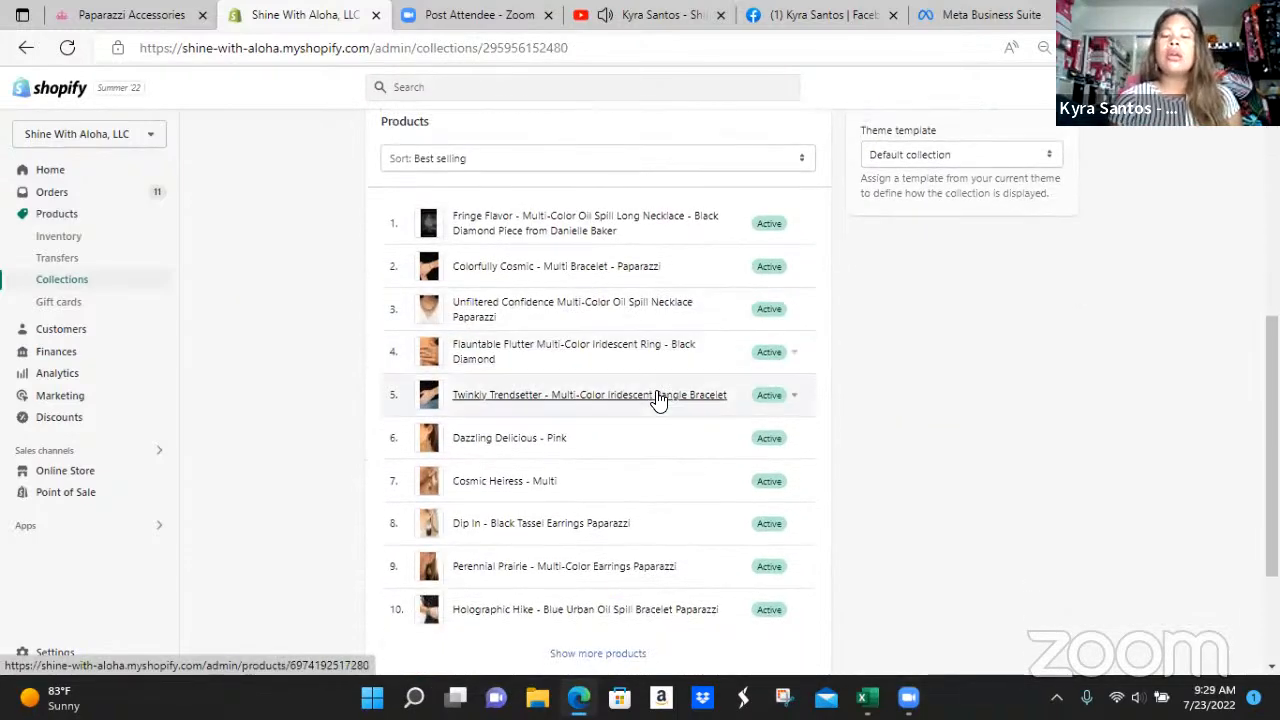
Step: Remove the Multi-Color tag from the Unfiltered Confidence oil spill necklace, save the product, and check its tags and collections
click(468, 314)
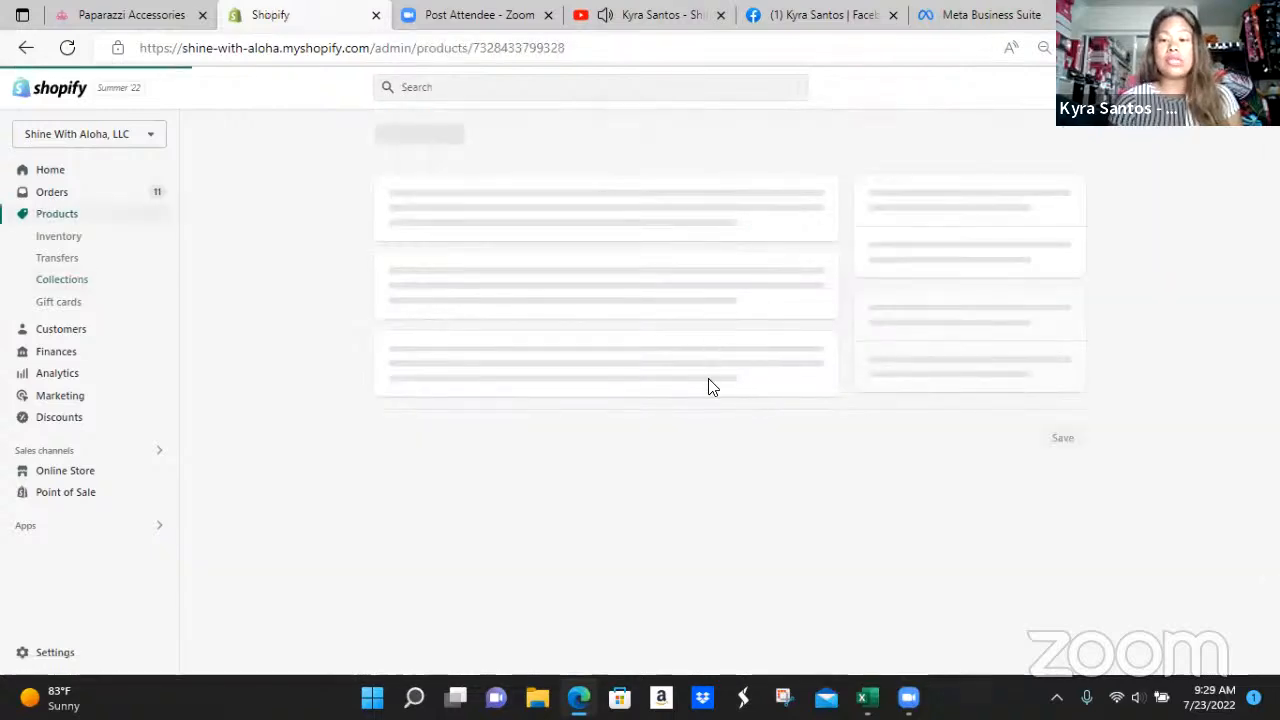
scroll(1103, 413, down, 5)
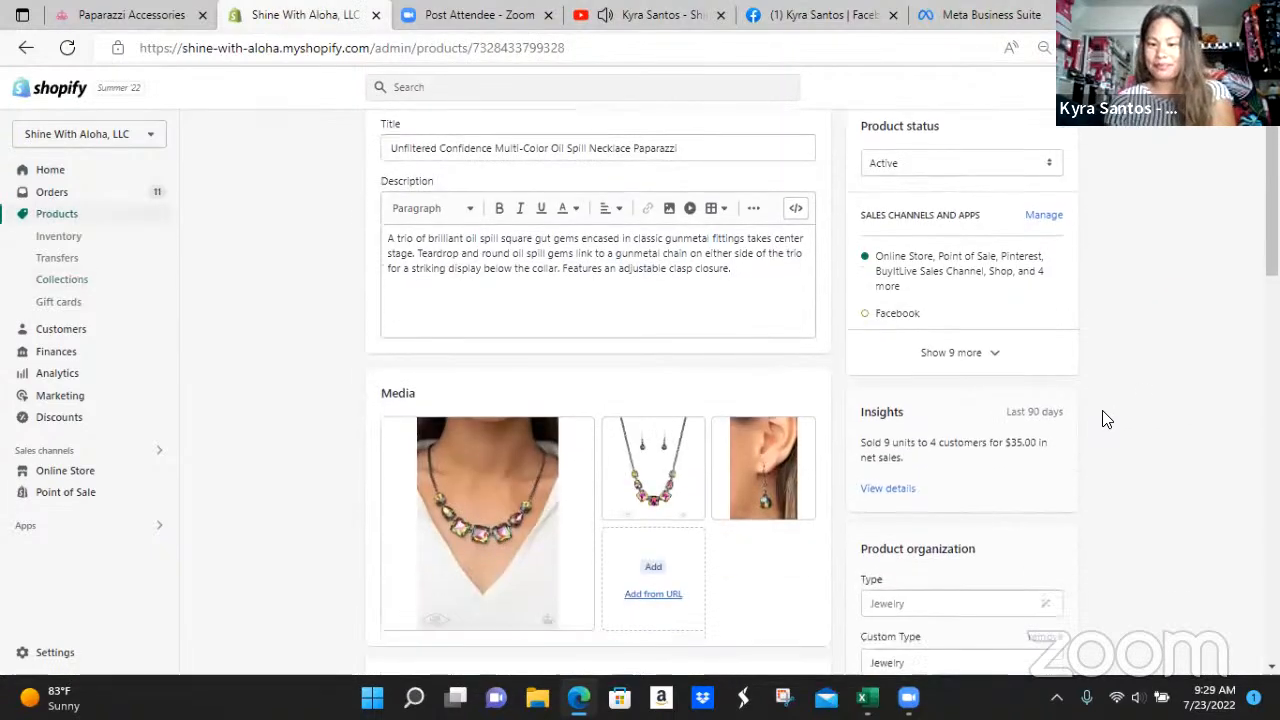
scroll(1103, 413, down, 1)
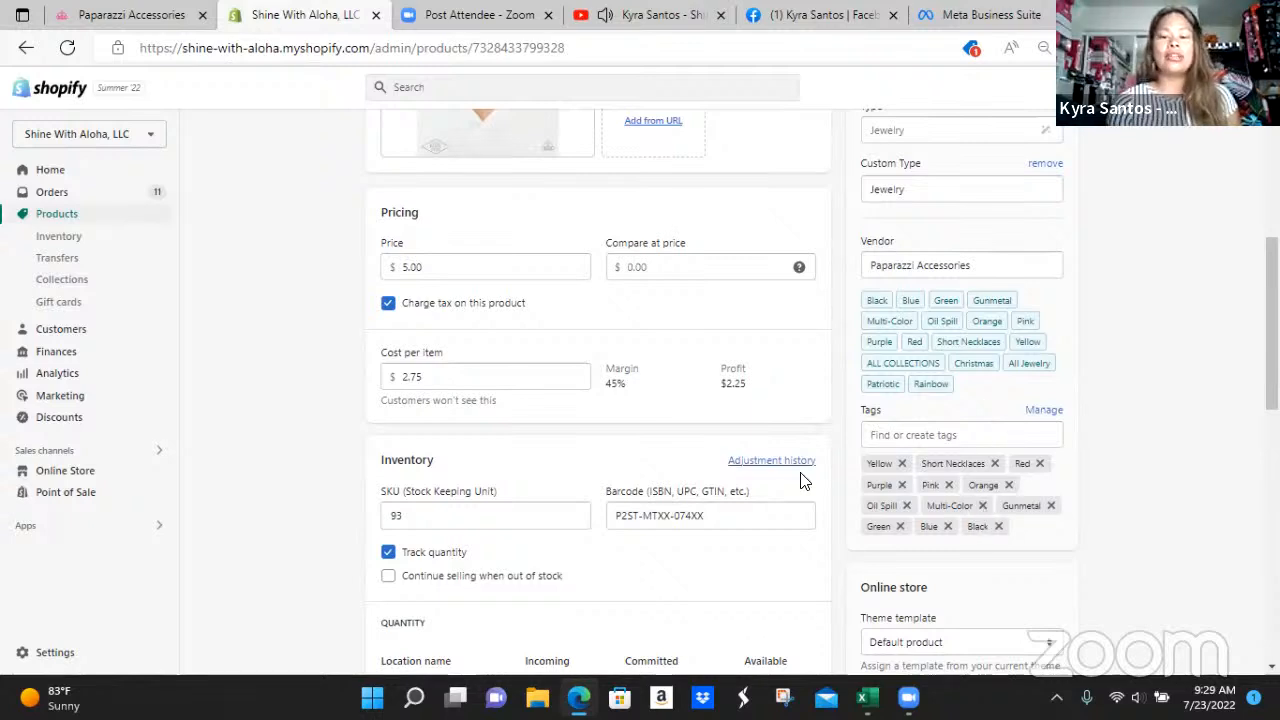
click(982, 505)
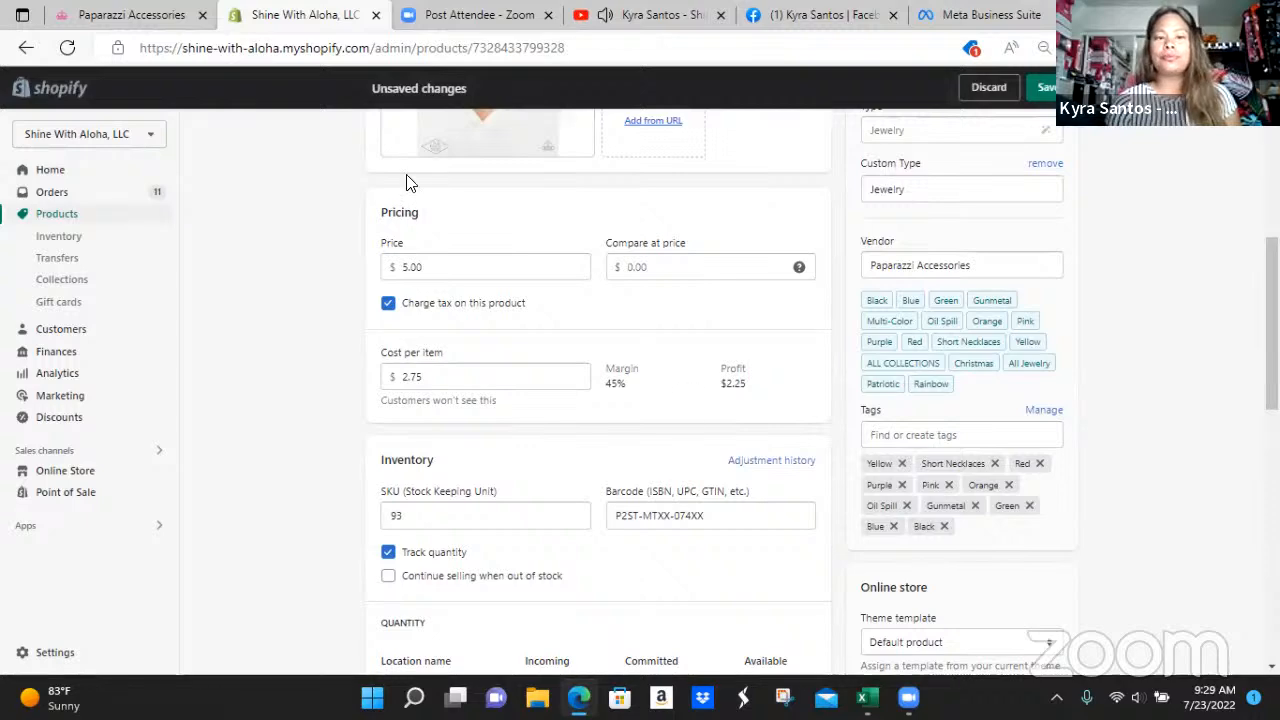
scroll(1100, 471, down, 6)
scroll(1050, 470, down, 3)
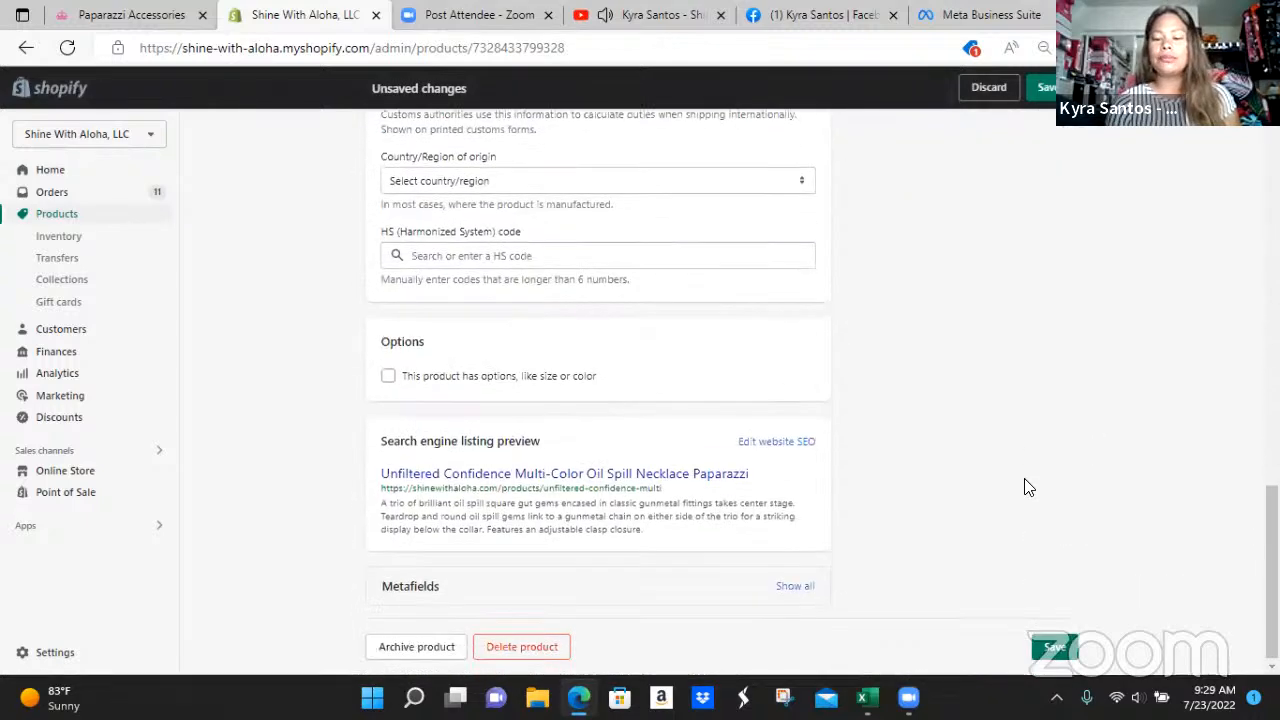
key(ctrl+s)
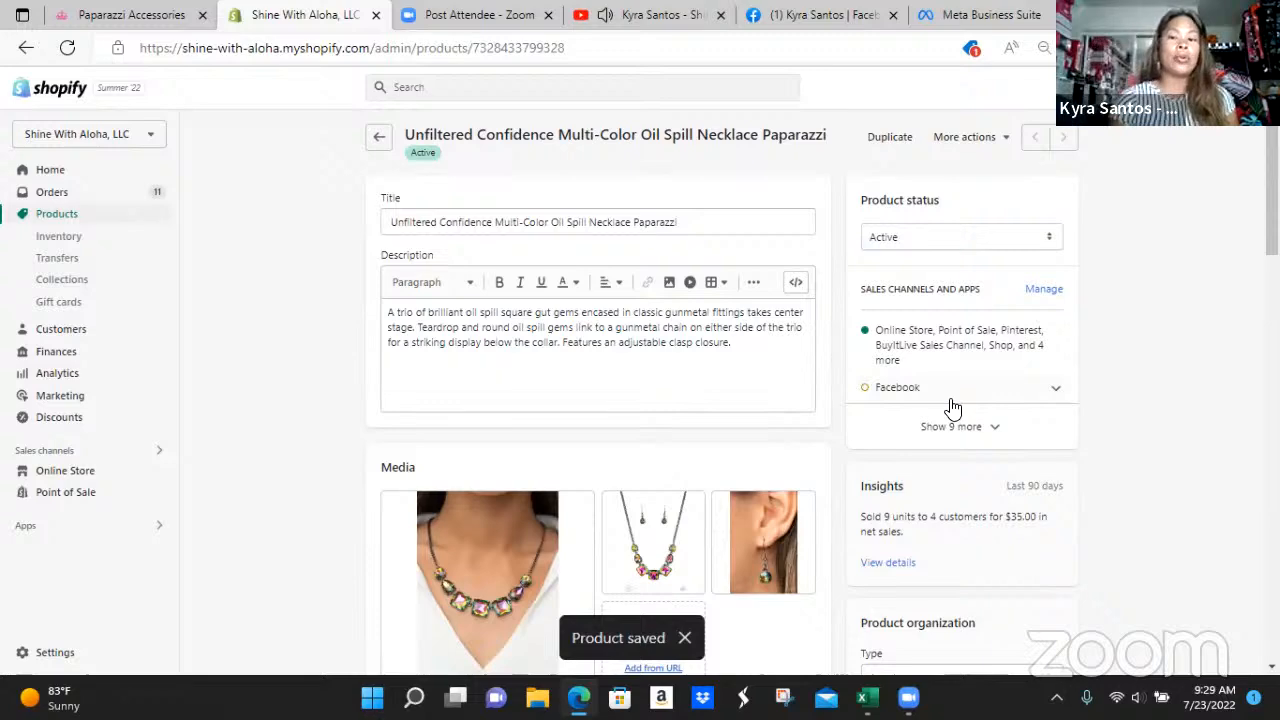
scroll(953, 408, down, 5)
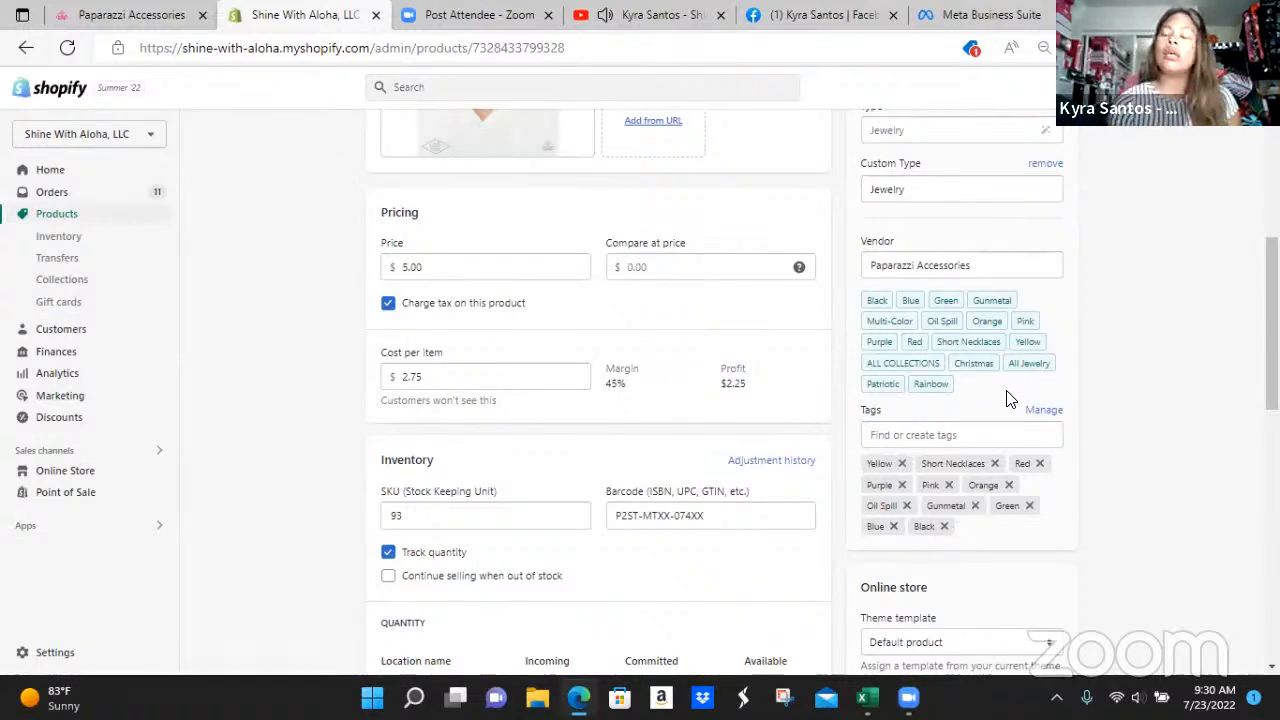
scroll(580, 374, up, 6)
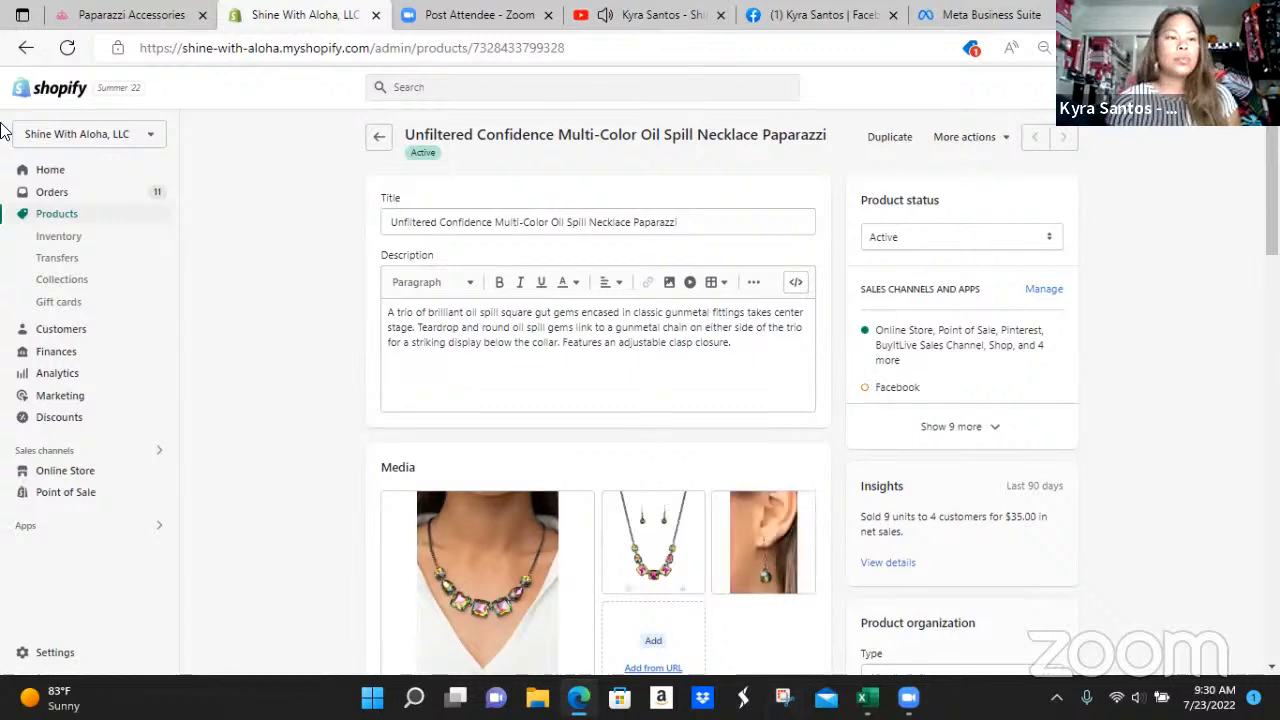
Step: Search the product list for "glow getter" and delete the GLOW-Getter Glamour multi-color oil spill necklace
click(389, 144)
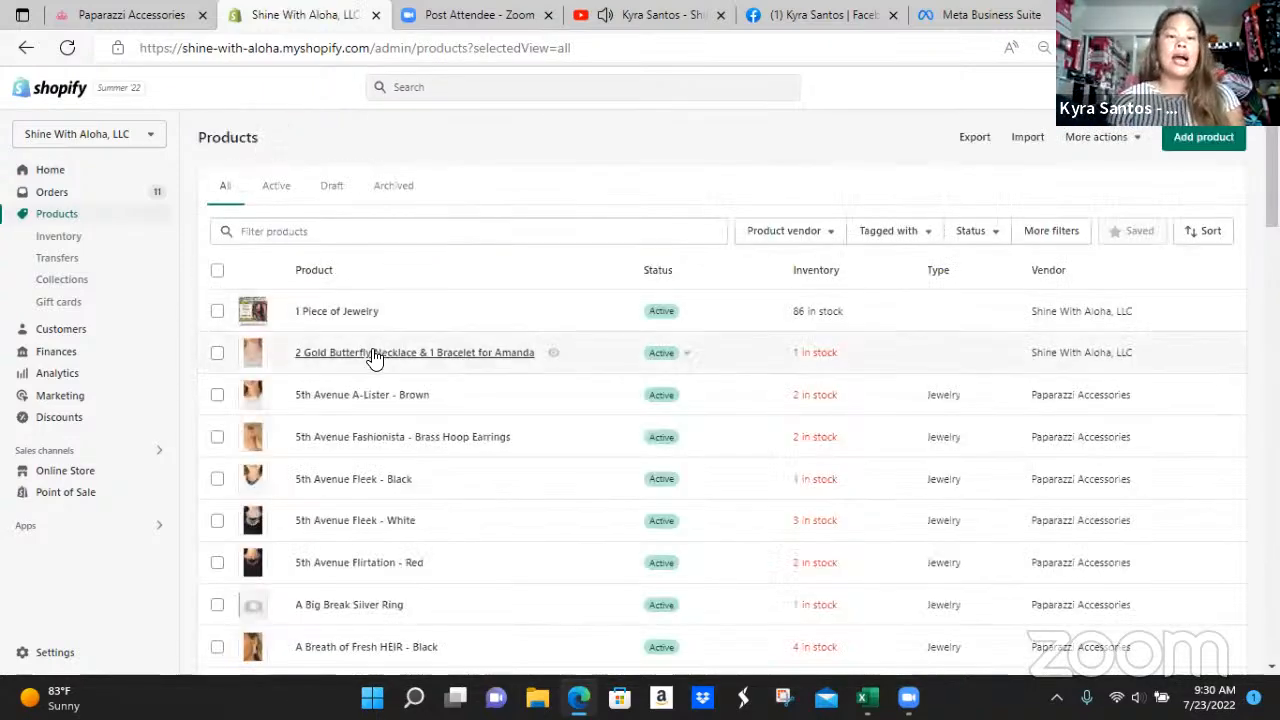
scroll(378, 360, down, 3)
scroll(343, 280, up, 3)
click(358, 240)
text(g)
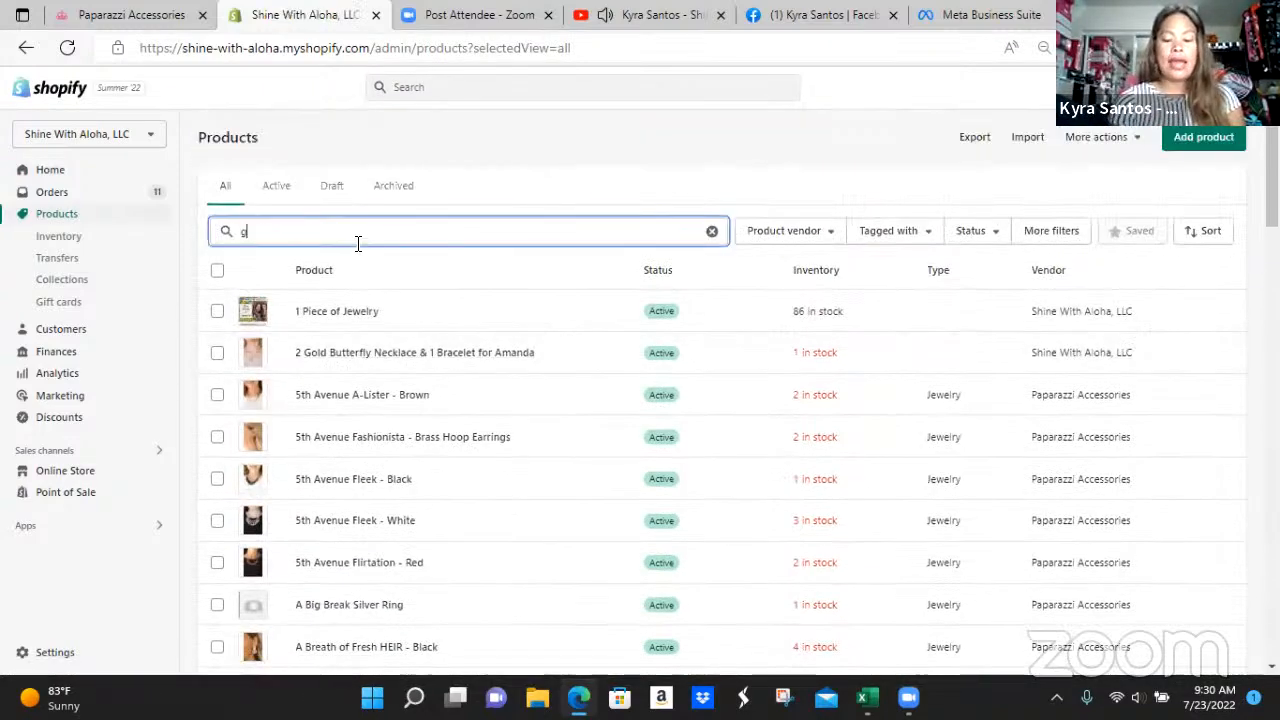
text(low getter)
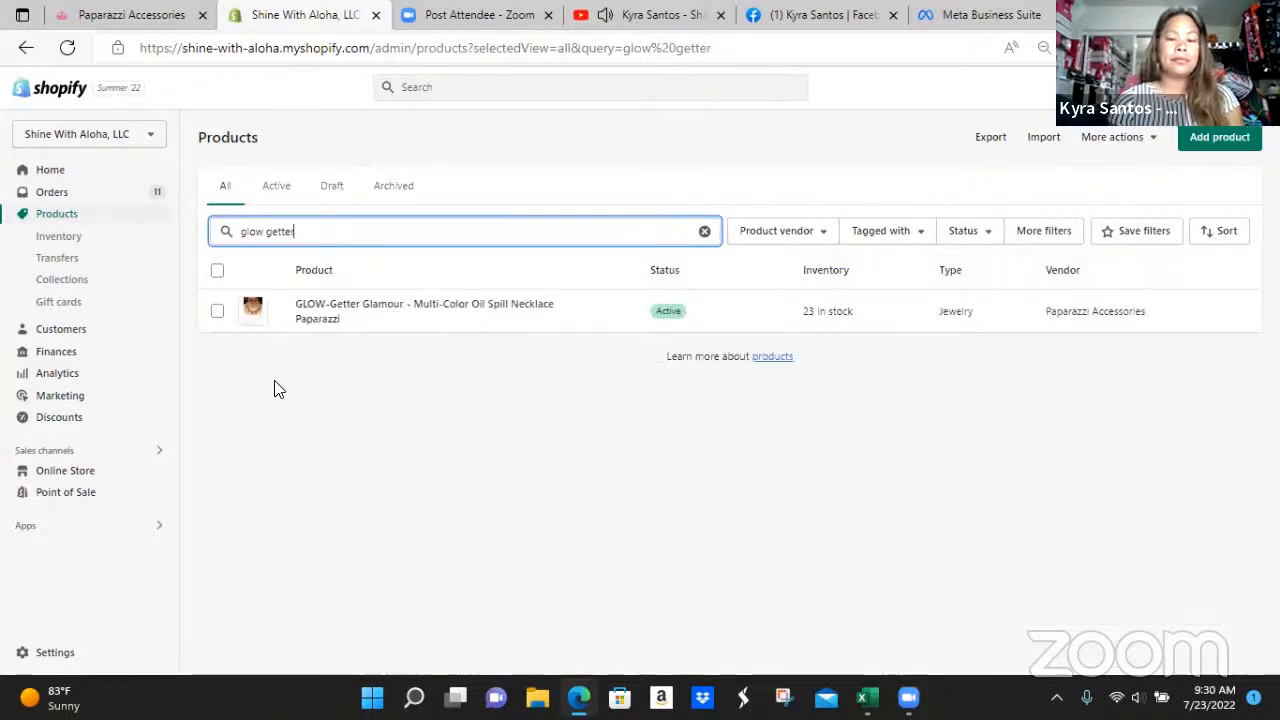
click(218, 312)
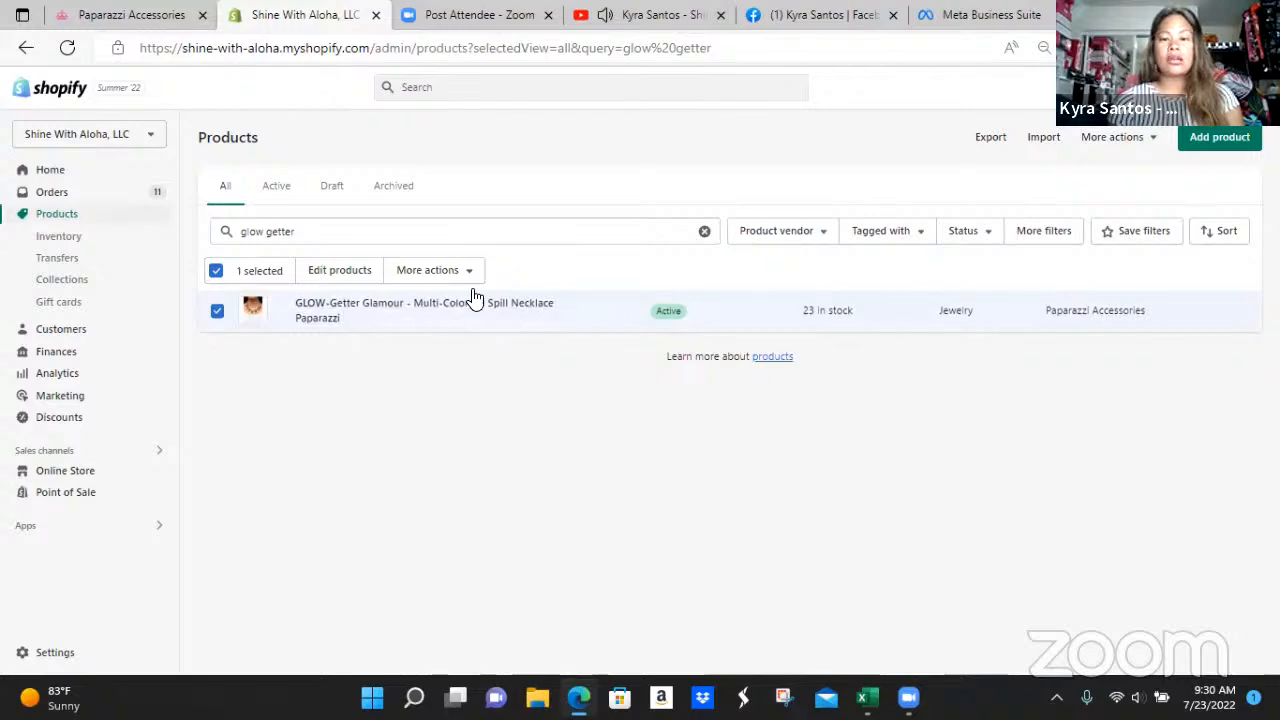
click(424, 272)
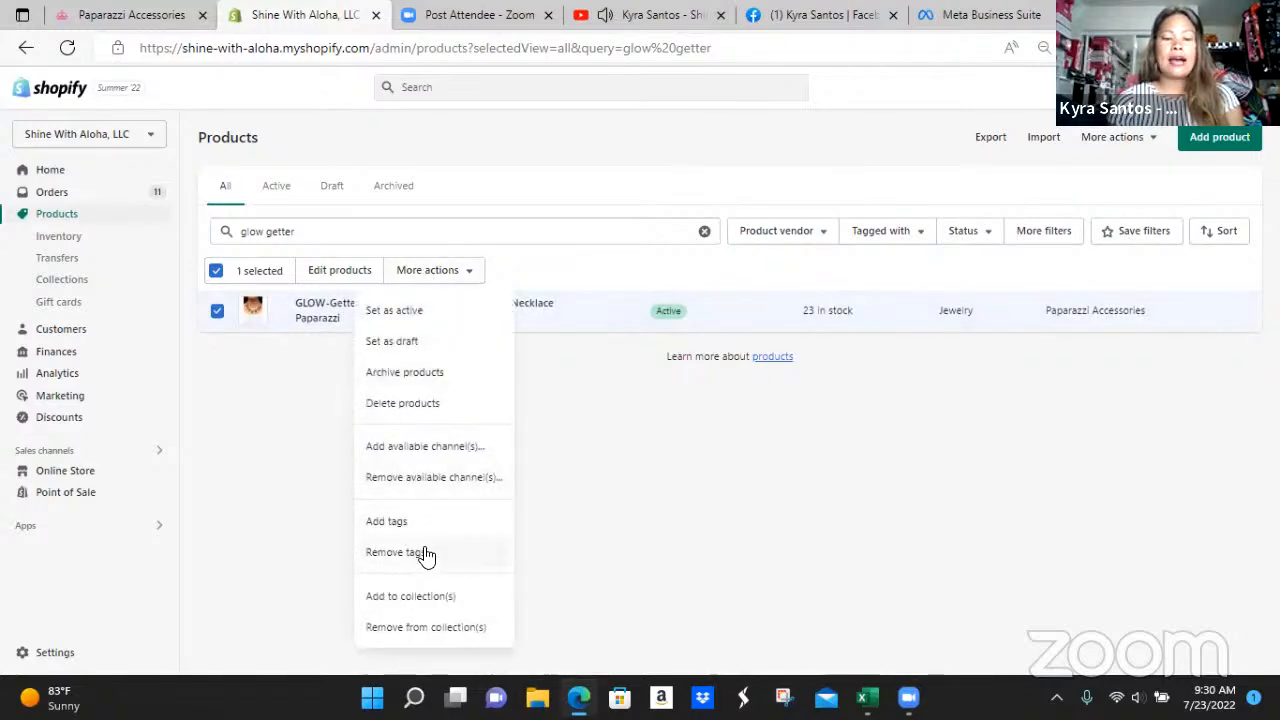
click(420, 410)
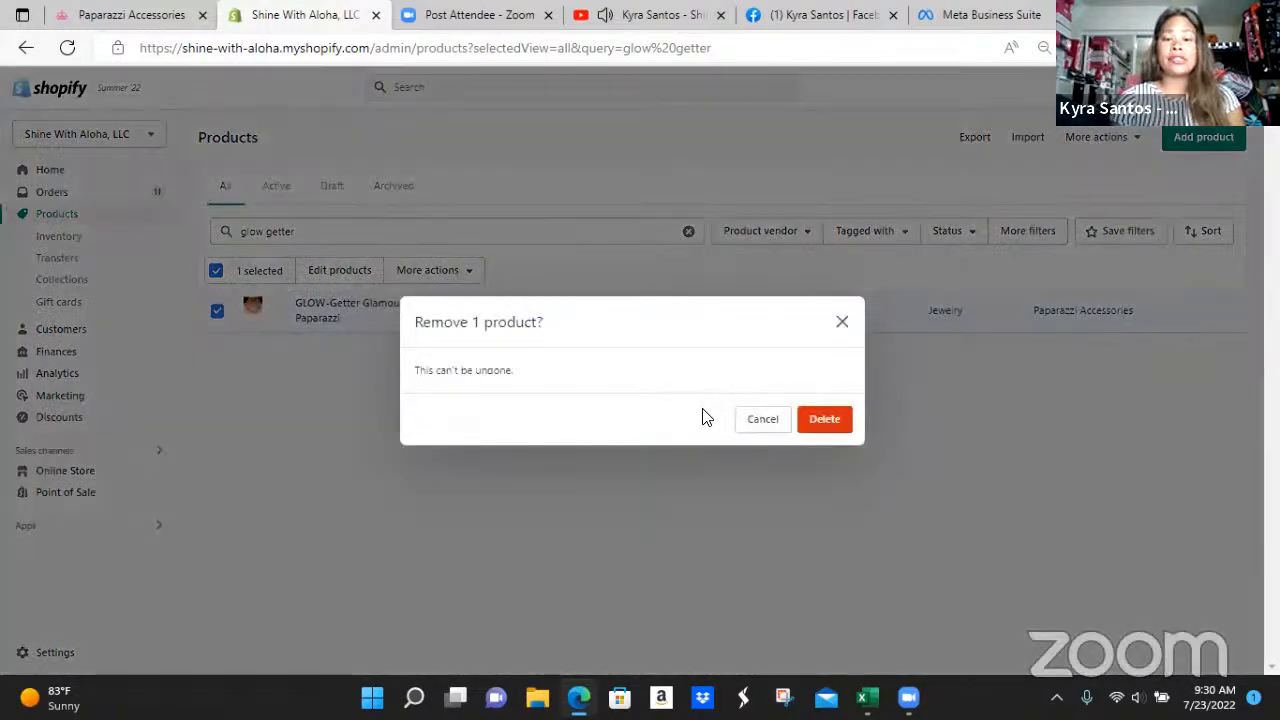
click(824, 424)
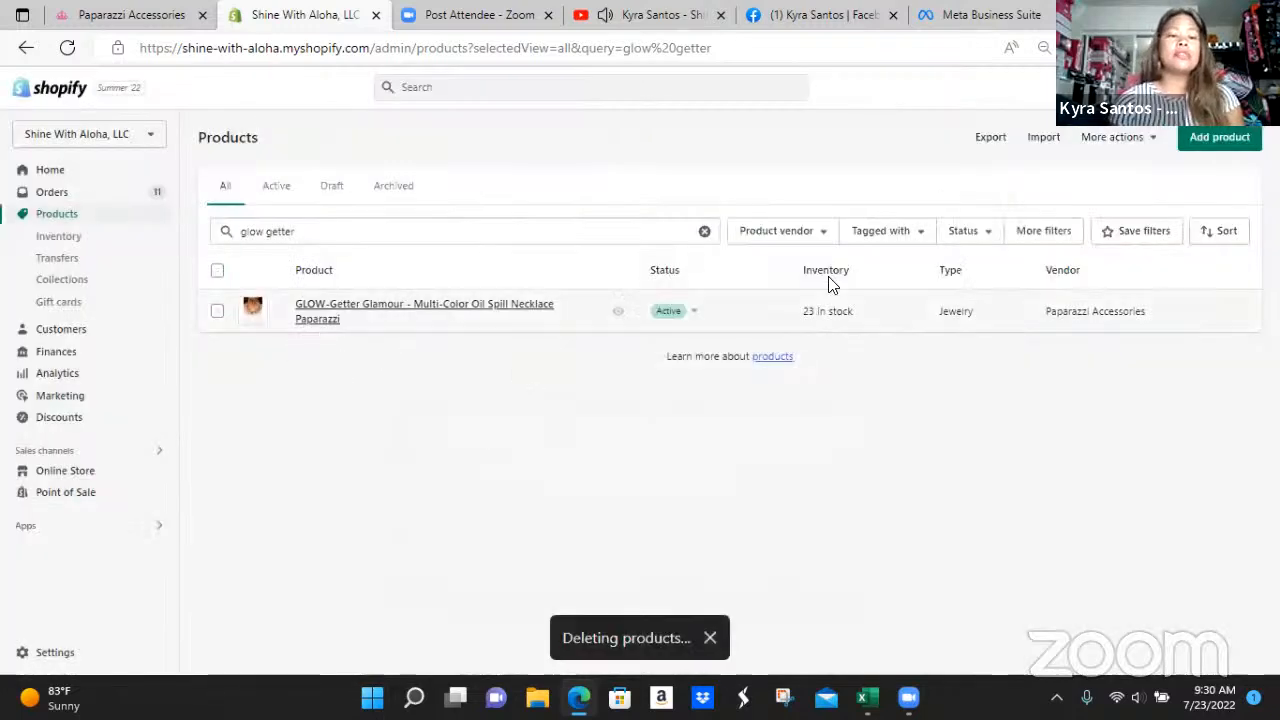
Step: Clear the product search in Shopify and switch to the Paparazzi_Order_Export_CSV workbook in Excel
click(704, 231)
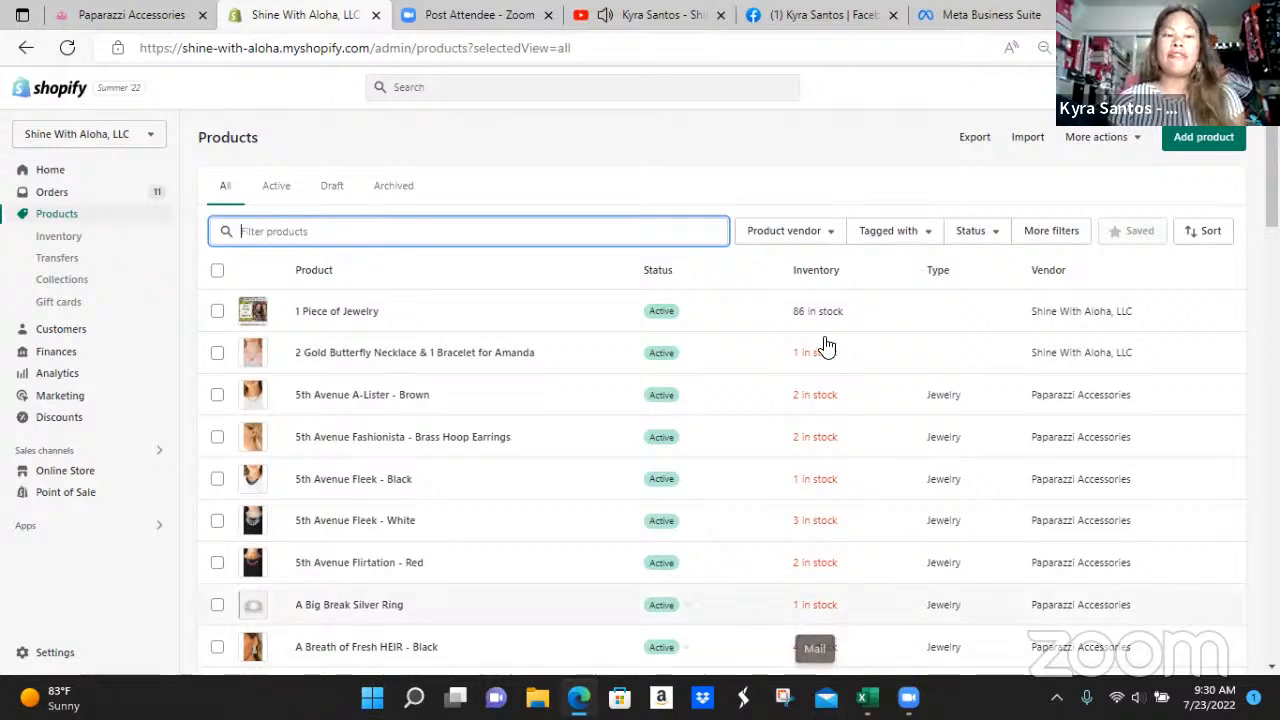
click(867, 697)
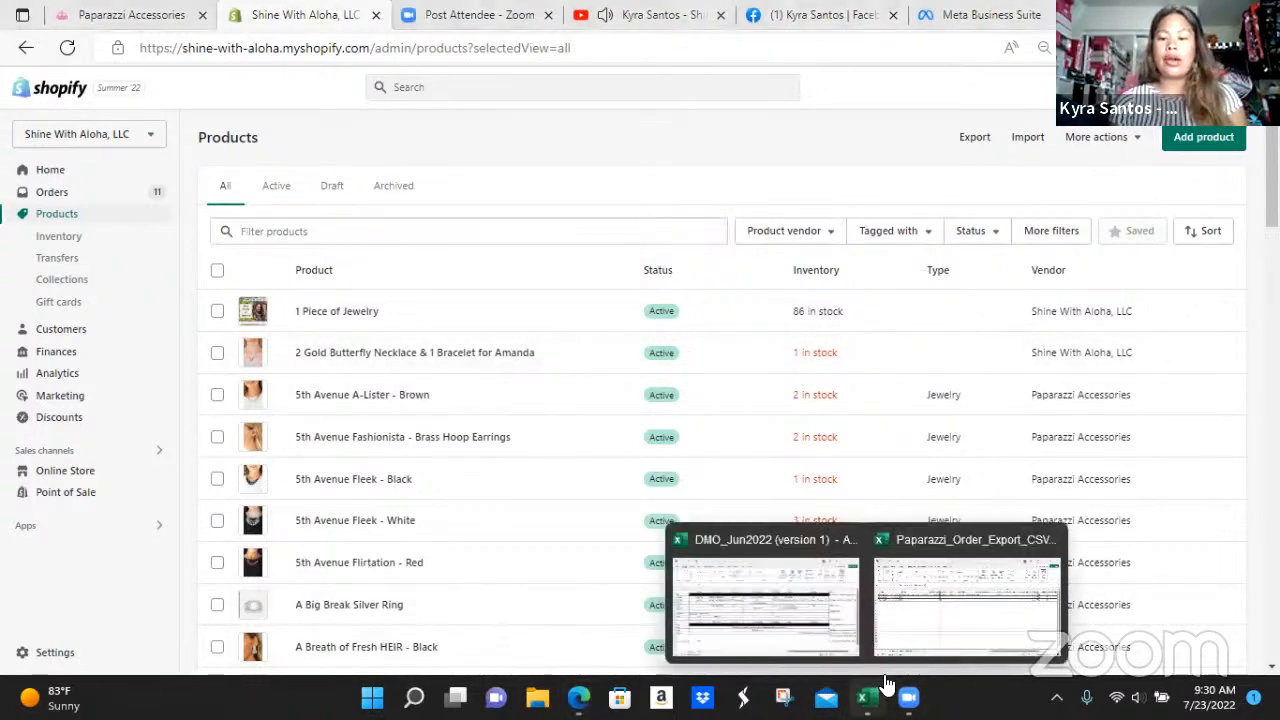
click(928, 540)
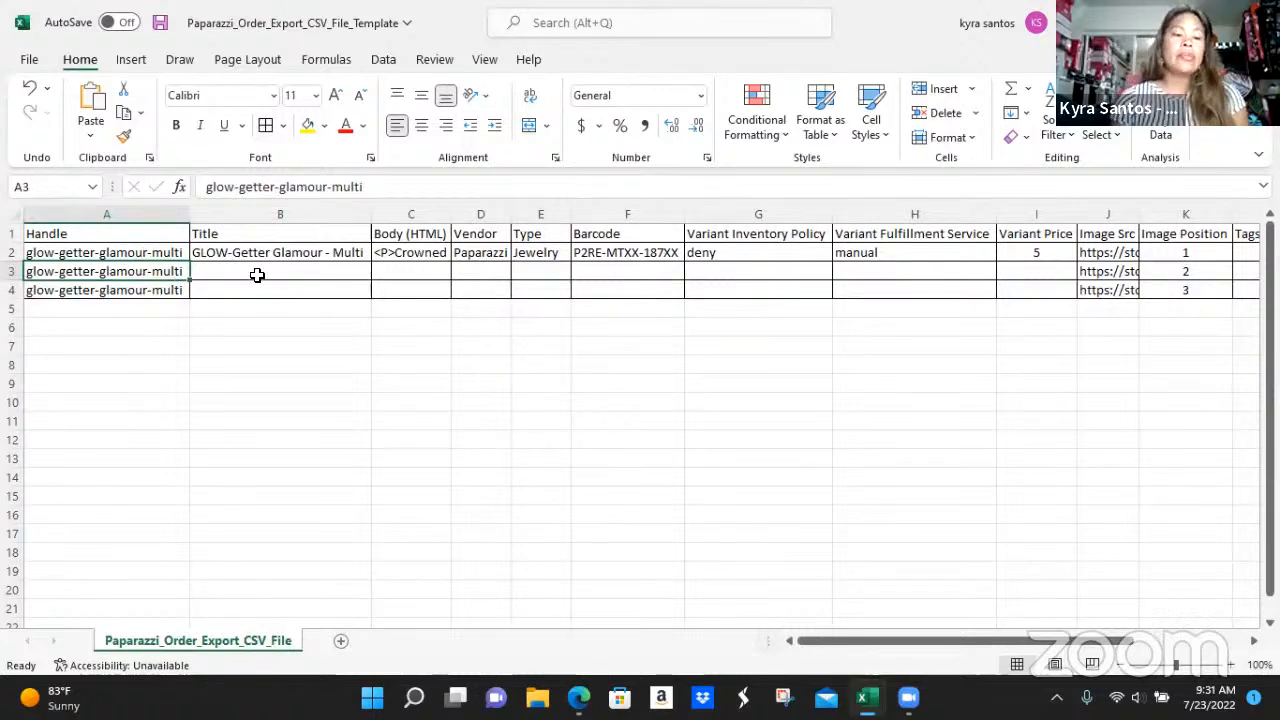
Step: Review the Handle column and the GLOW-Getter Glamour row across all its columns to the end of the data
click(136, 213)
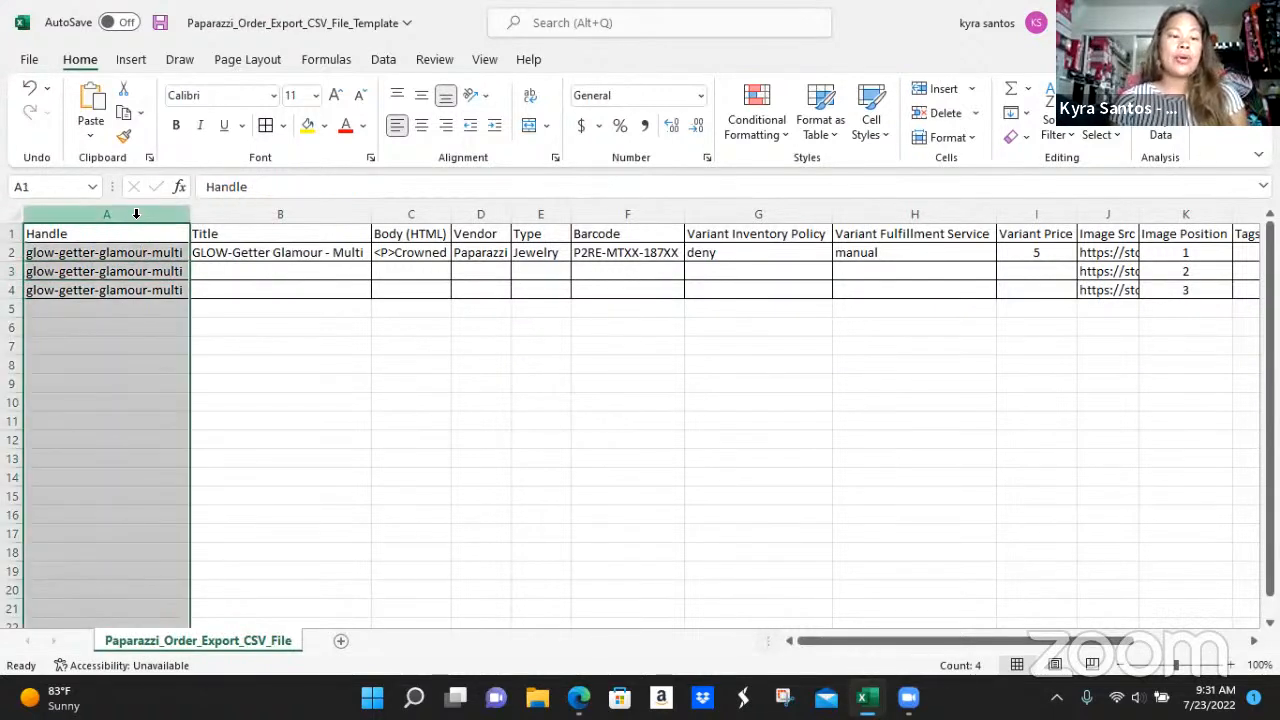
click(158, 230)
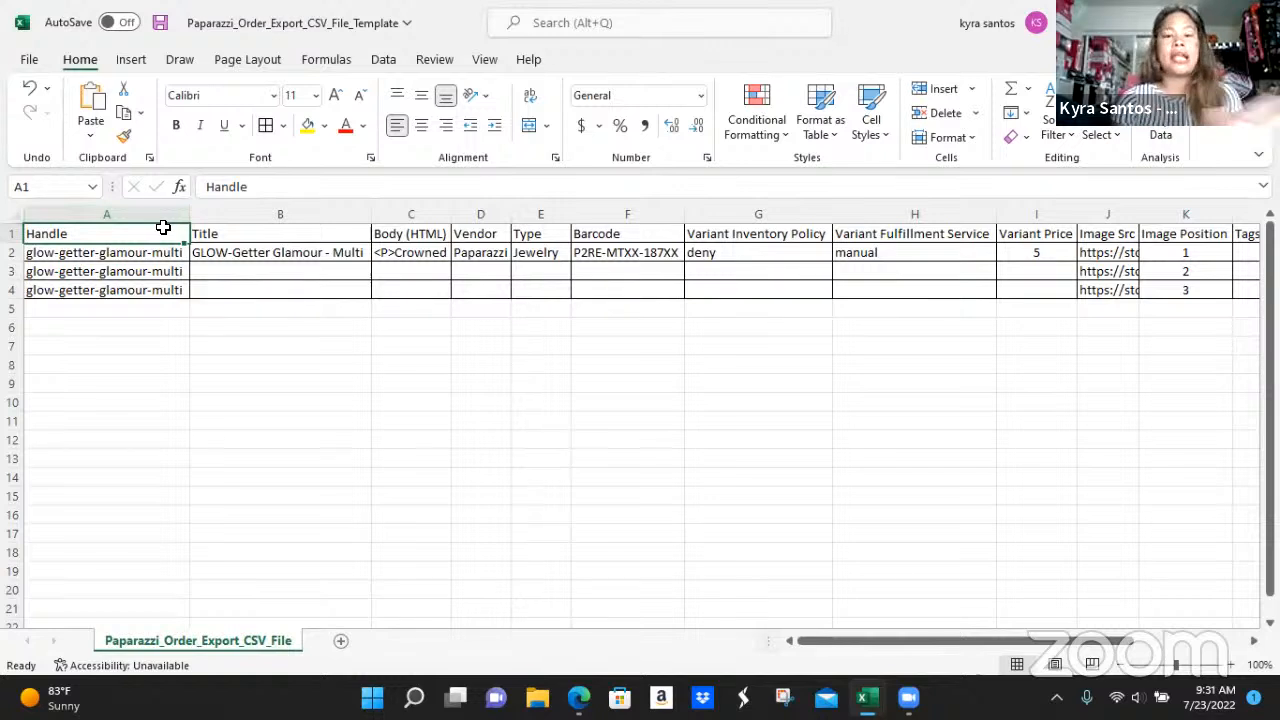
click(268, 257)
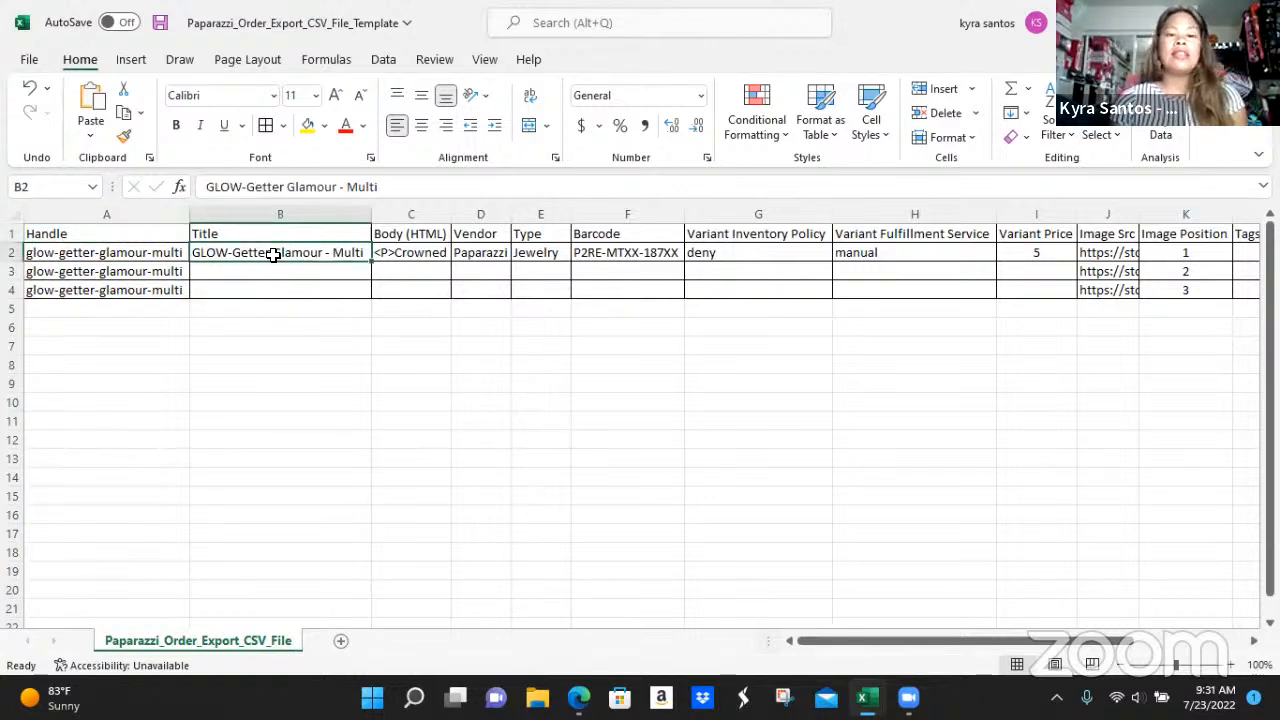
key(Right)
key(Right)
key(Right)
key(Right)
key(Right)
key(Right)
key(Right)
key(Right)
key(Right)
key(Right)
key(Right)
key(Right)
key(Right)
key(Right)
key(Right)
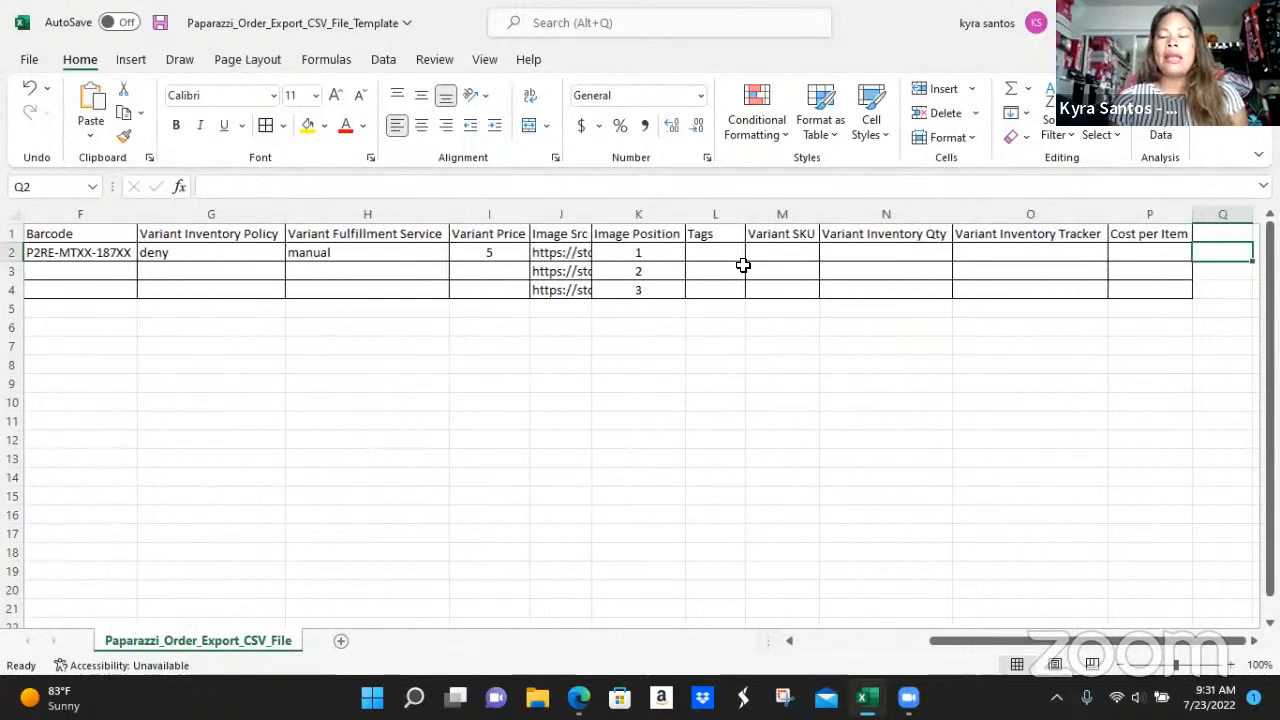
key(Right)
Step: Check the column headers from Image Position through Tags, Variant SKU, Variant Inventory Qty and Variant Inventory Tracker to Cost per Item
click(529, 214)
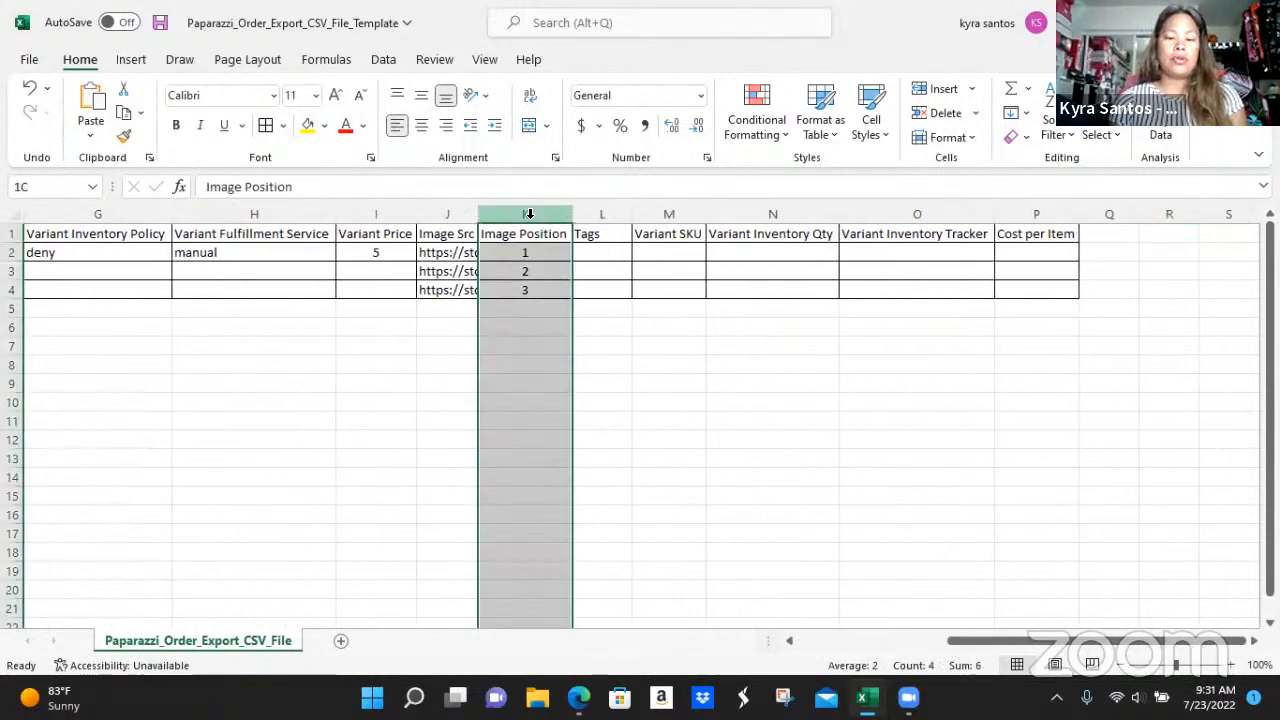
click(530, 238)
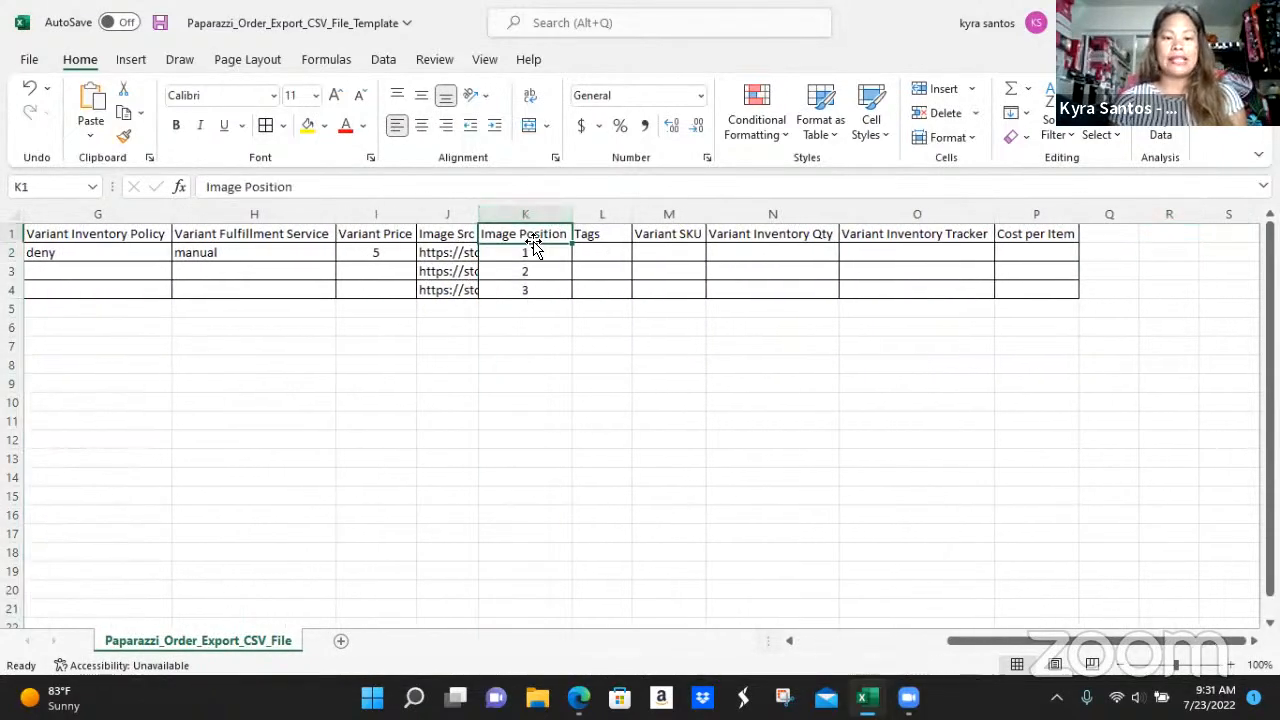
click(590, 234)
click(652, 235)
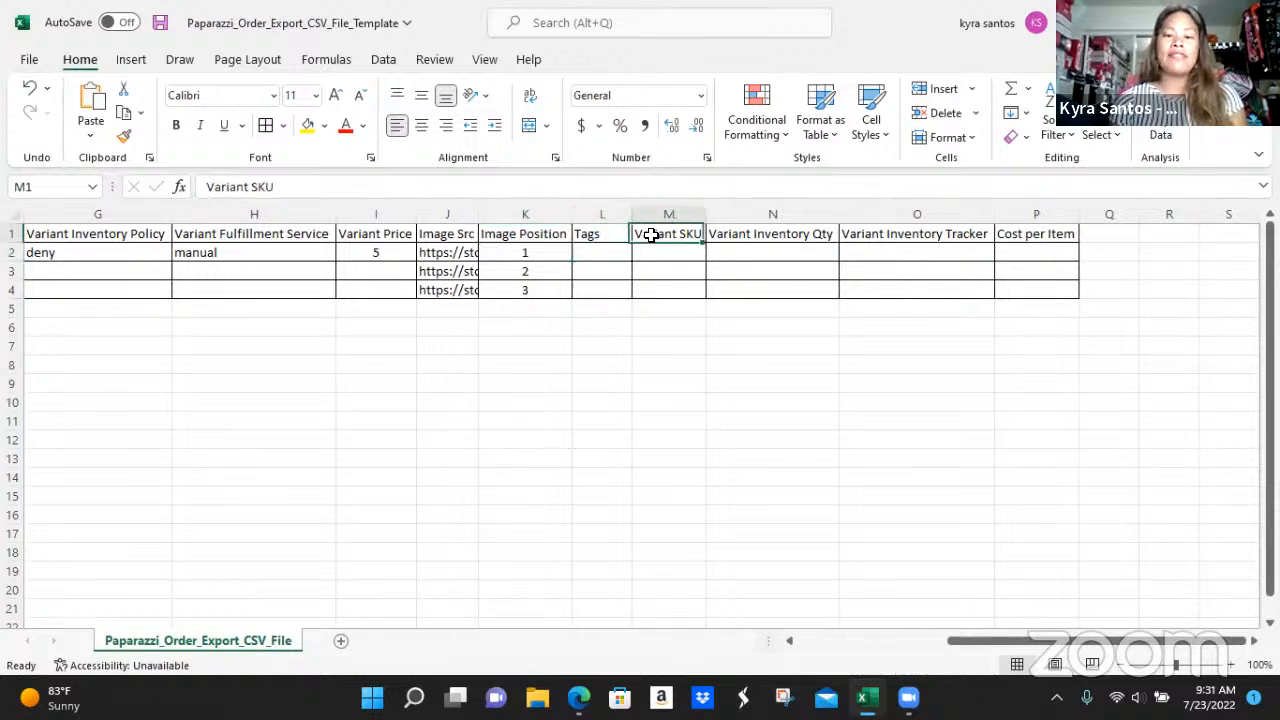
click(762, 234)
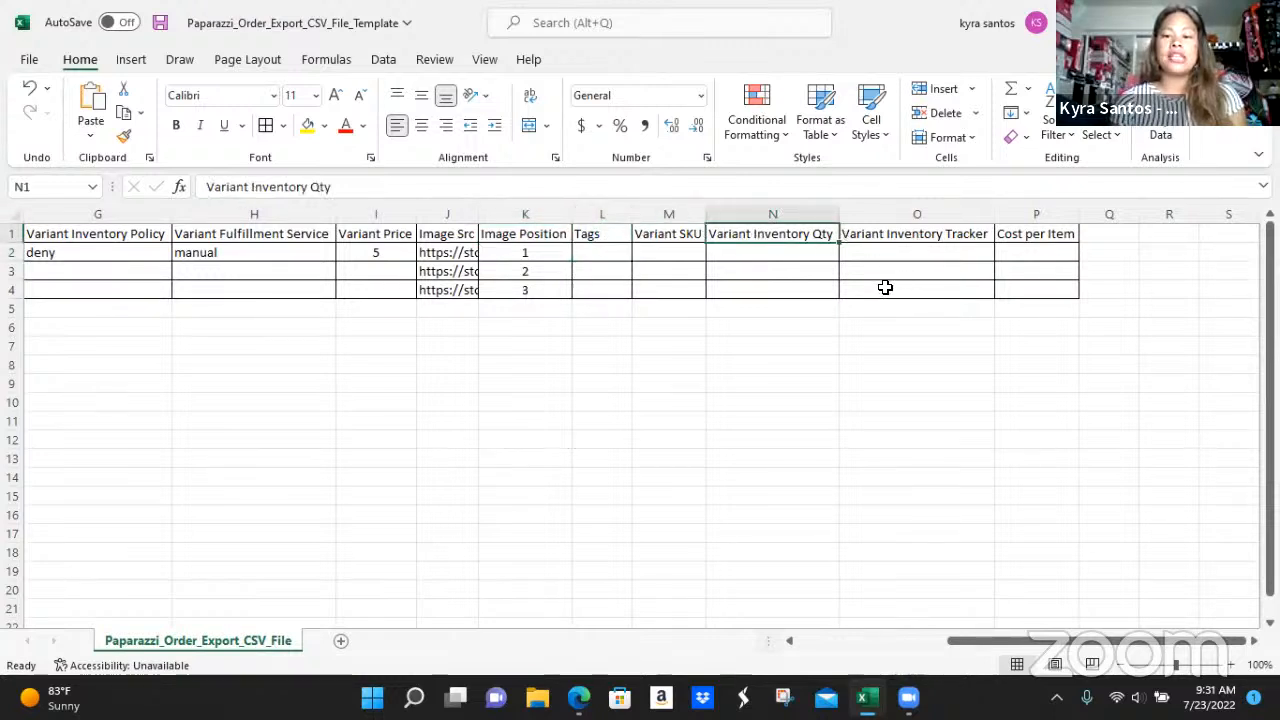
click(953, 234)
click(1040, 235)
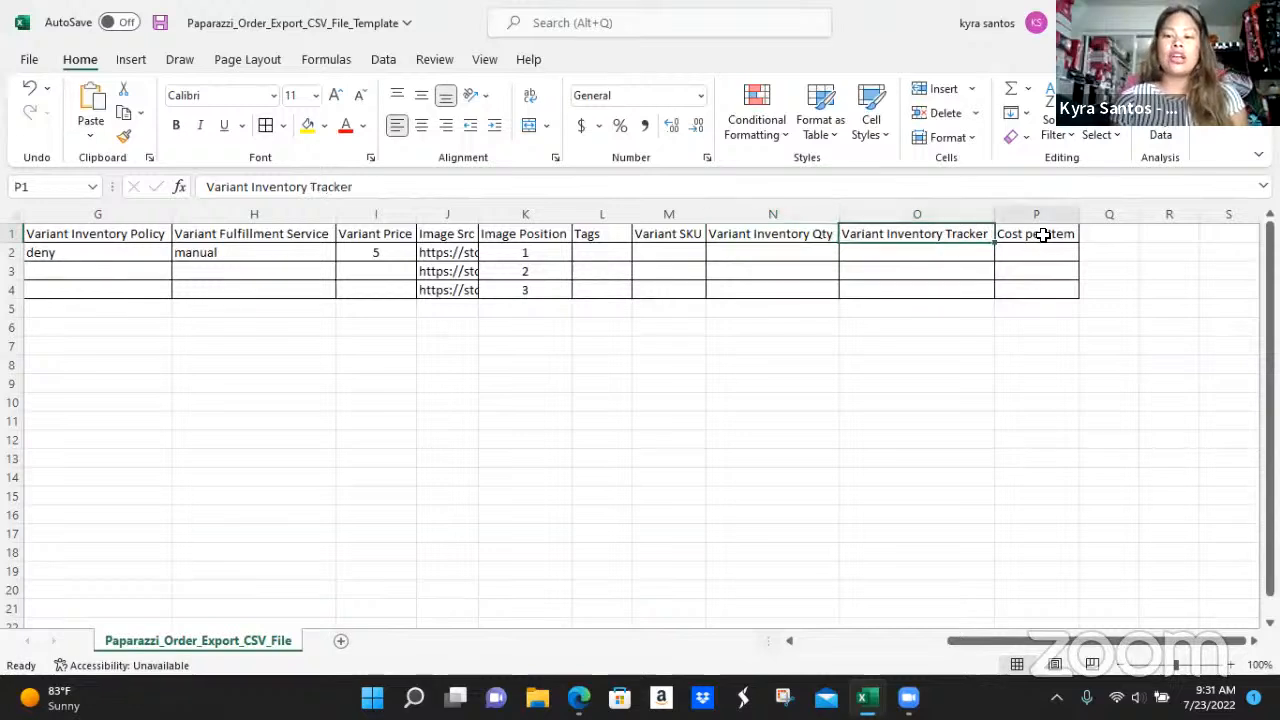
Step: In row 2, enter shopify as the Variant Inventory Tracker and 2.75 as the Cost per Item
click(934, 252)
text(shopify)
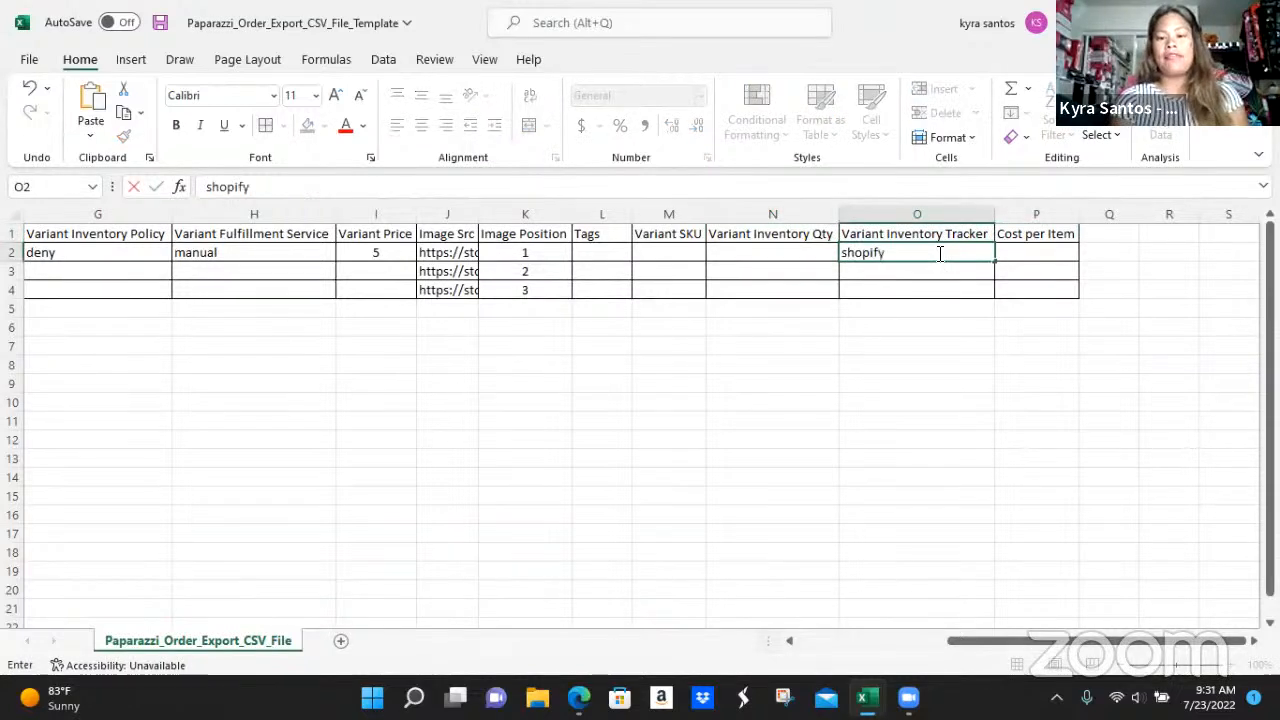
key(Tab)
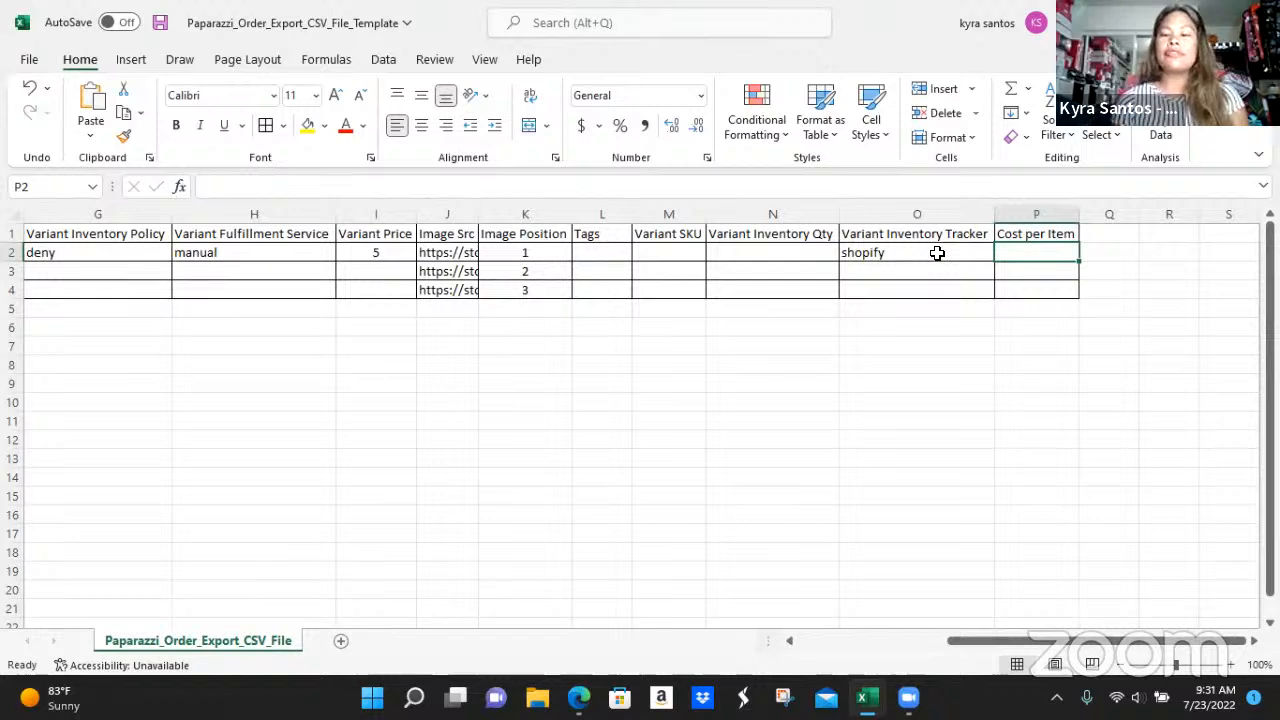
text(2.7)
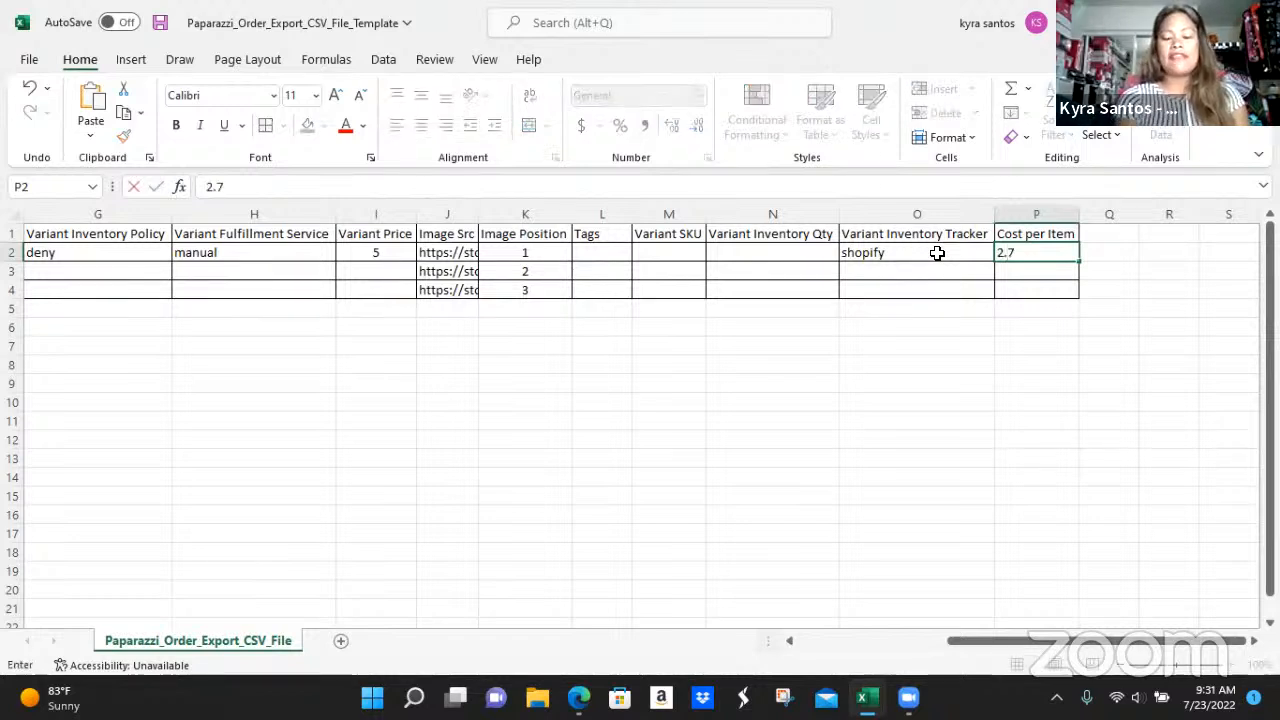
text(5)
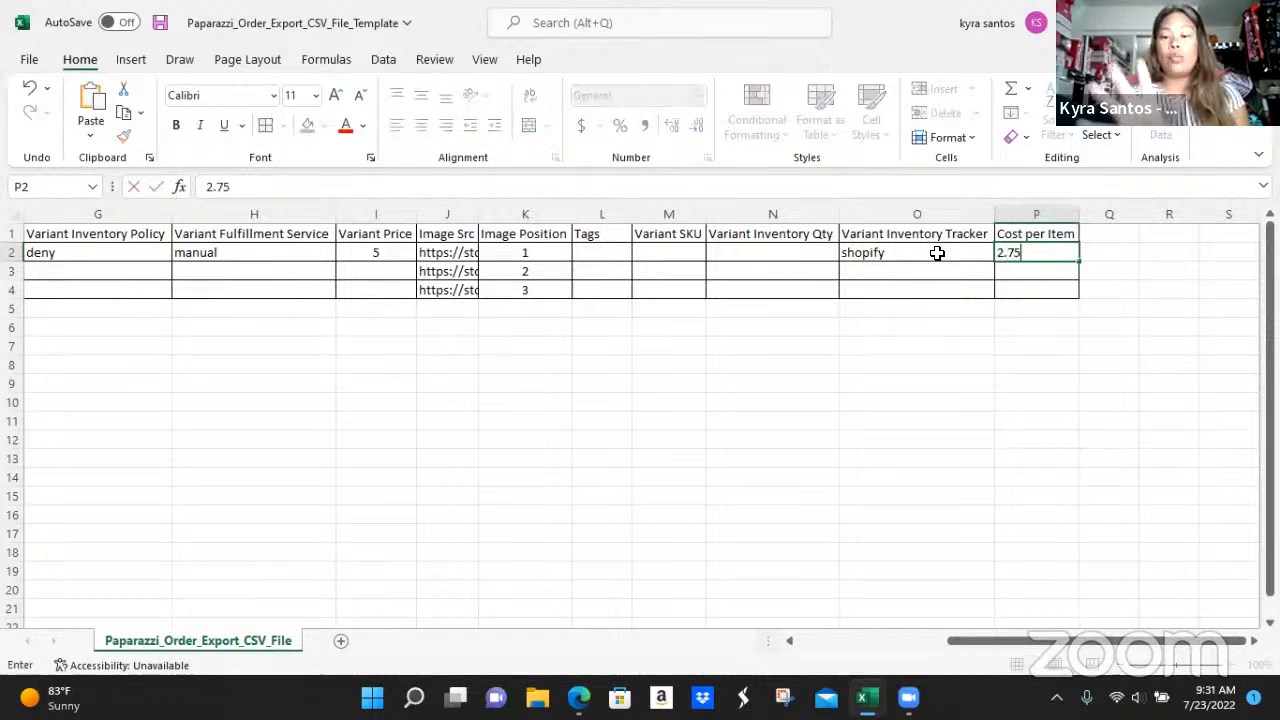
Step: In row 2, set the Variant Inventory Qty to 23 and the Variant SKU to N855
click(808, 252)
text(23)
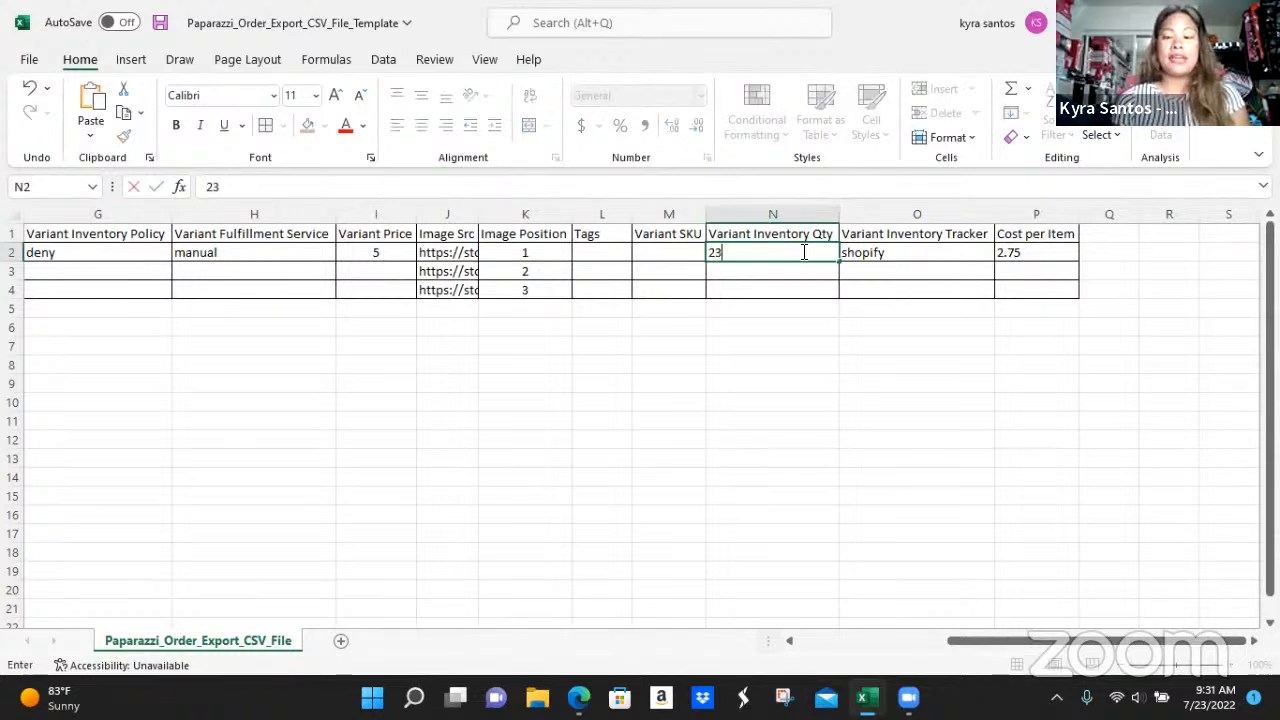
click(659, 255)
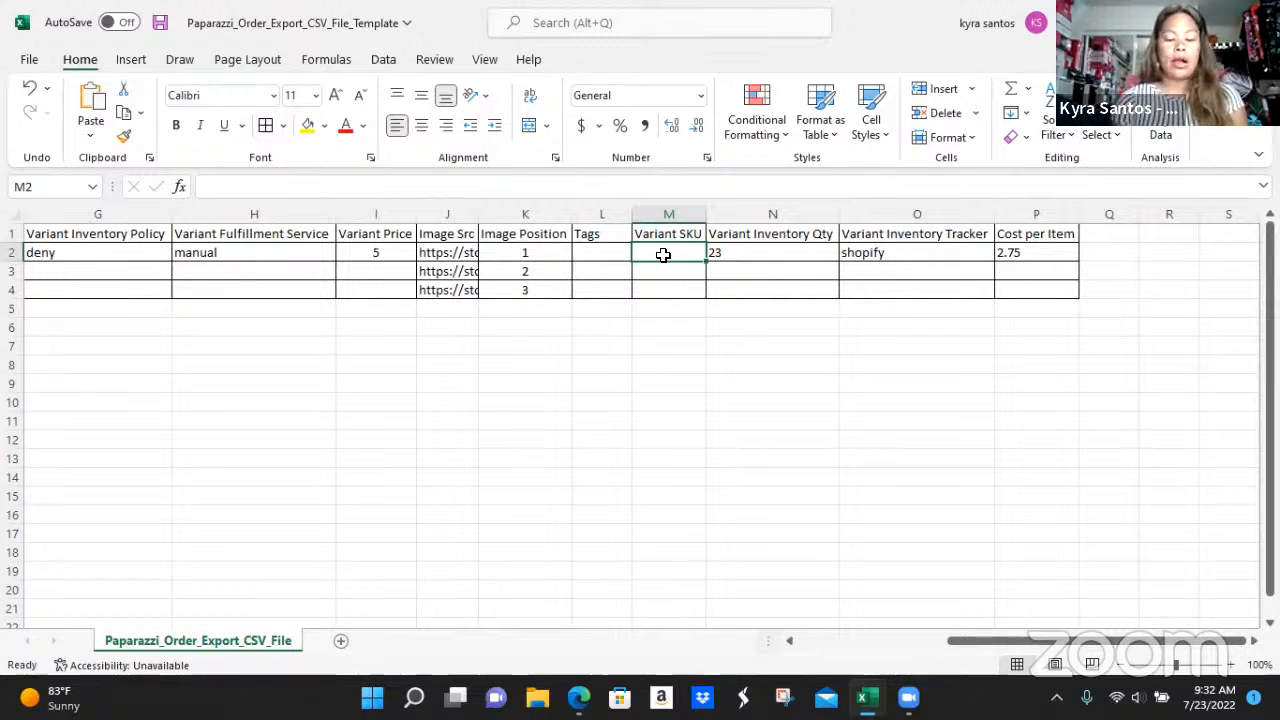
text(N)
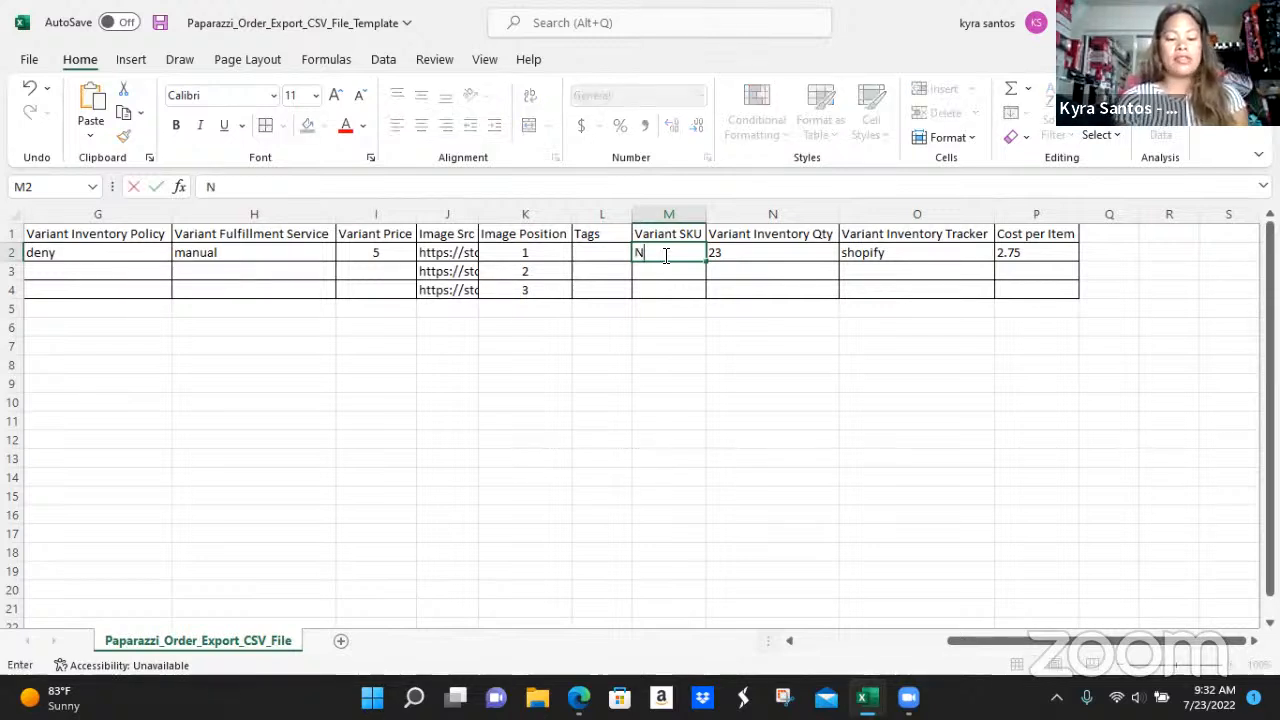
text(566)
key(BackSpace)
key(BackSpace)
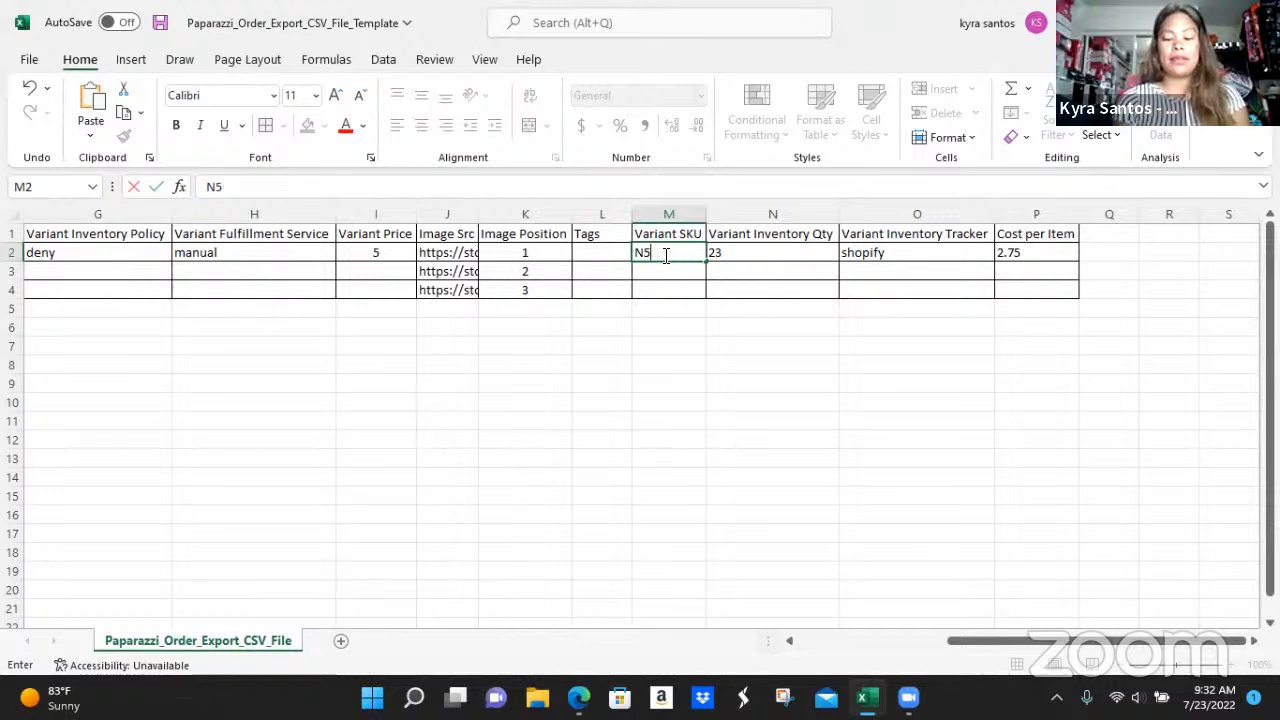
key(BackSpace)
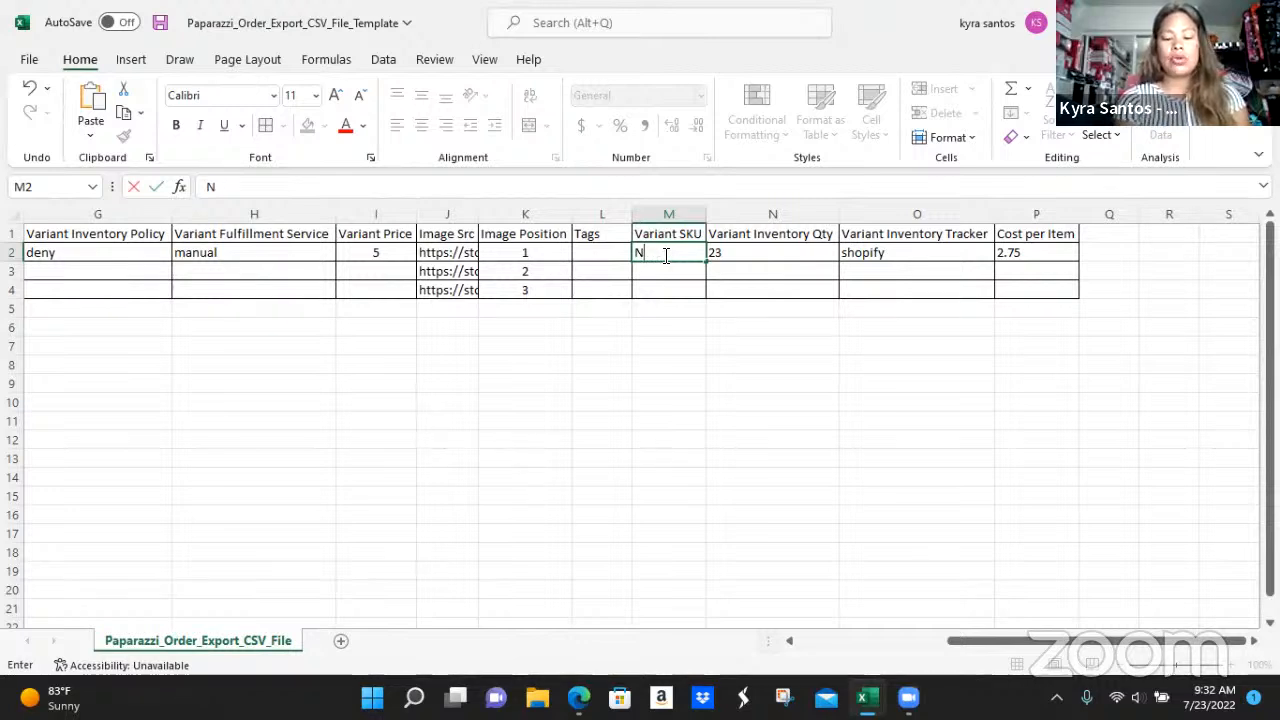
text(855)
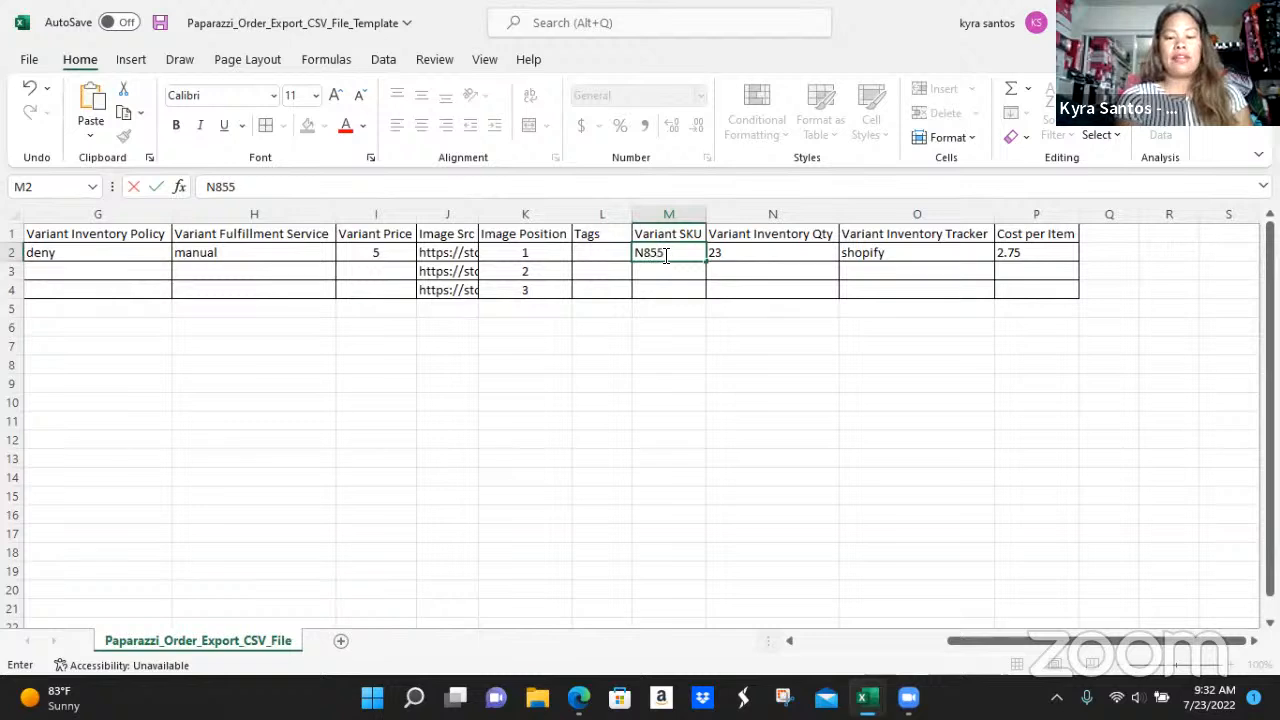
Step: Start the comma-separated tag list in row 2's Tags cell with Short Necklaces
click(591, 254)
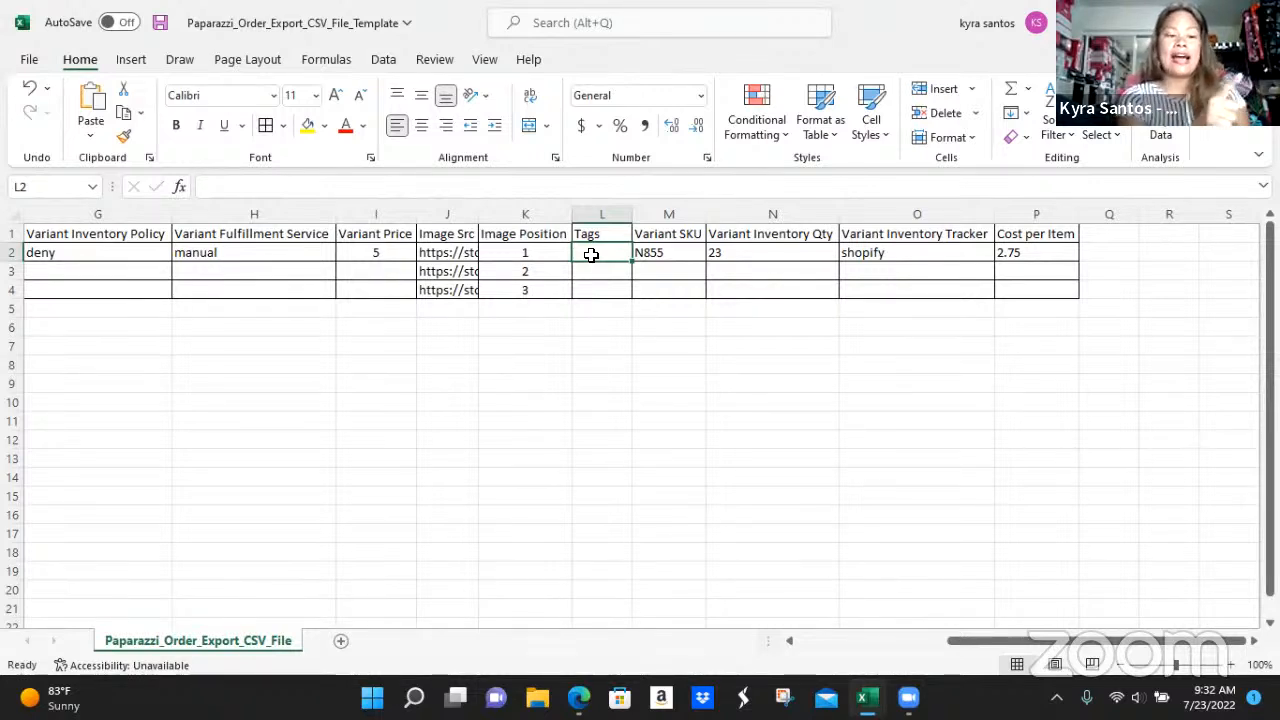
text(Short Nckla)
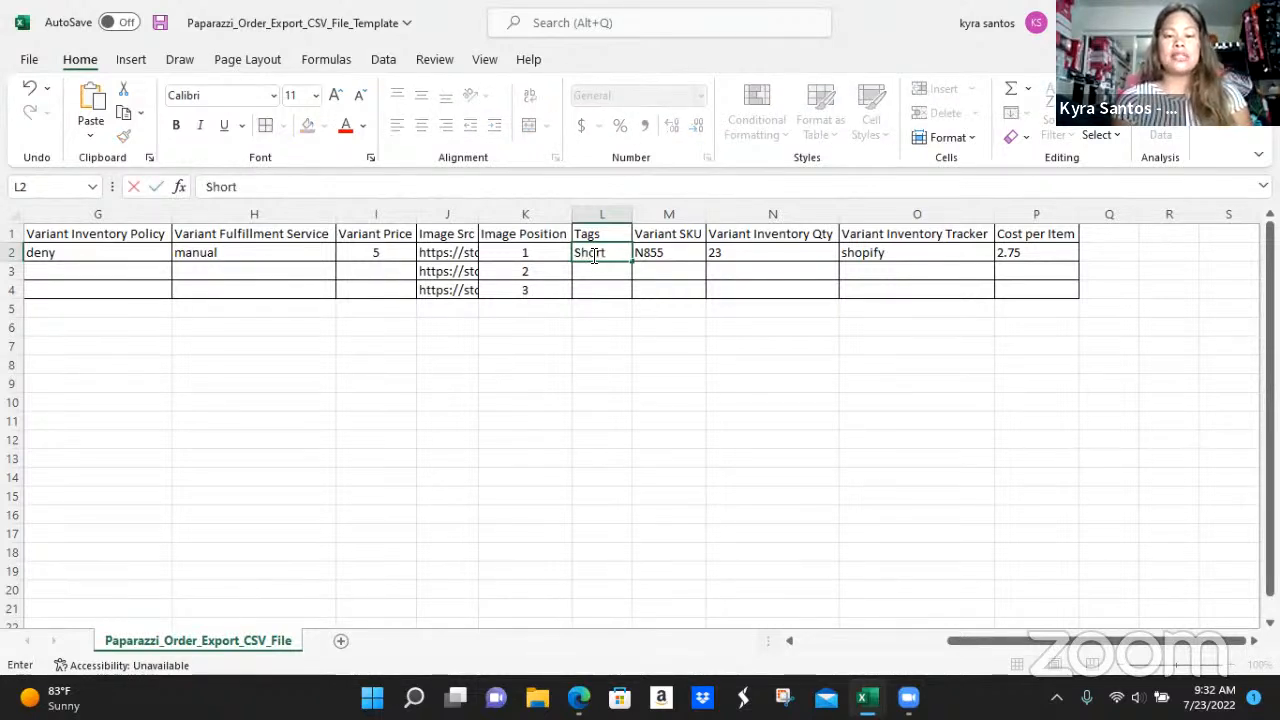
key(BackSpace)
key(BackSpace)
key(BackSpace)
key(BackSpace)
text(e)
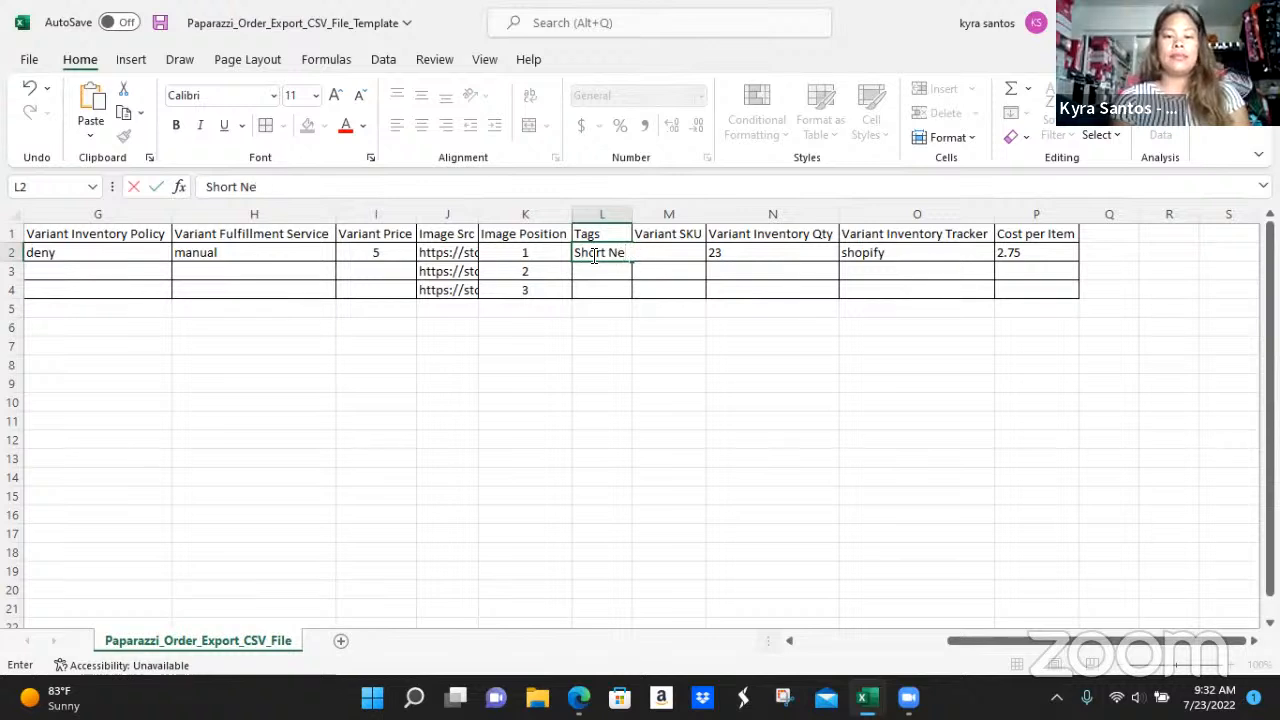
text(cklaces,)
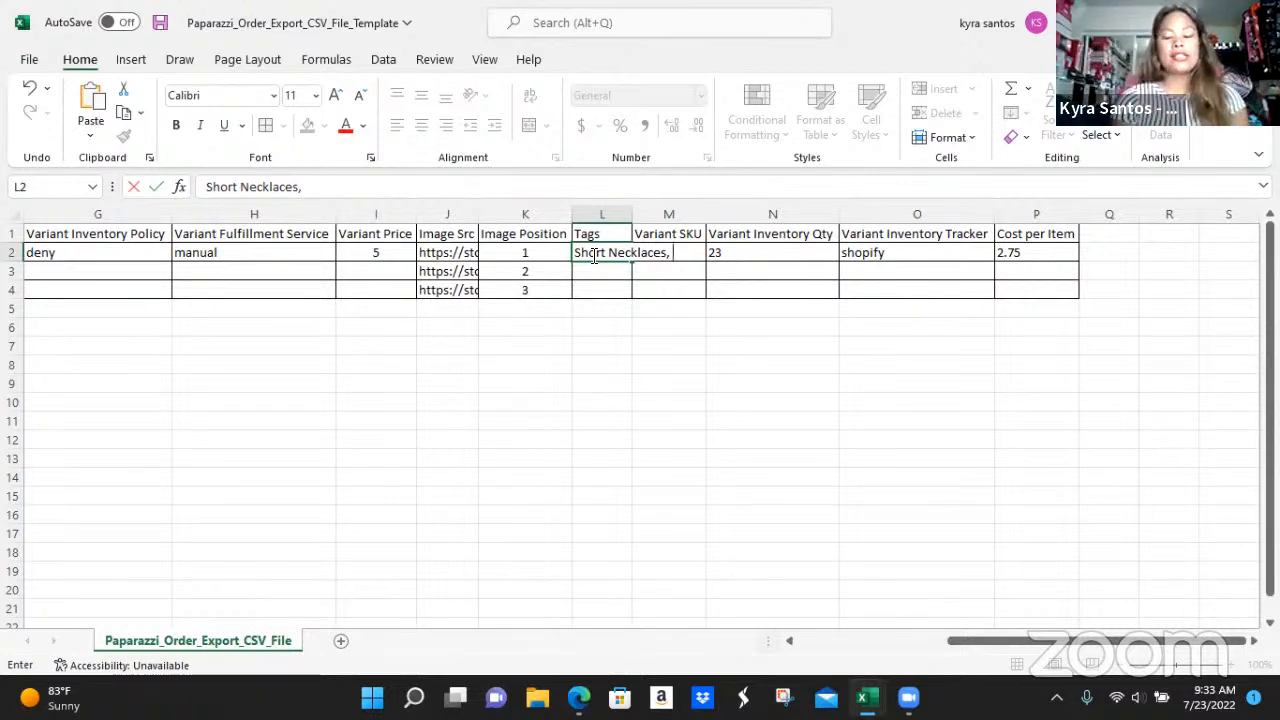
Step: Complete row 2's comma-separated Tags with Oil Spill, Multi-Color, Rainbow, Red, Pink, Purple, Blue, Green, Orange, Yellow, Gunmetal, Black and Hematite
text(Oil Spill)
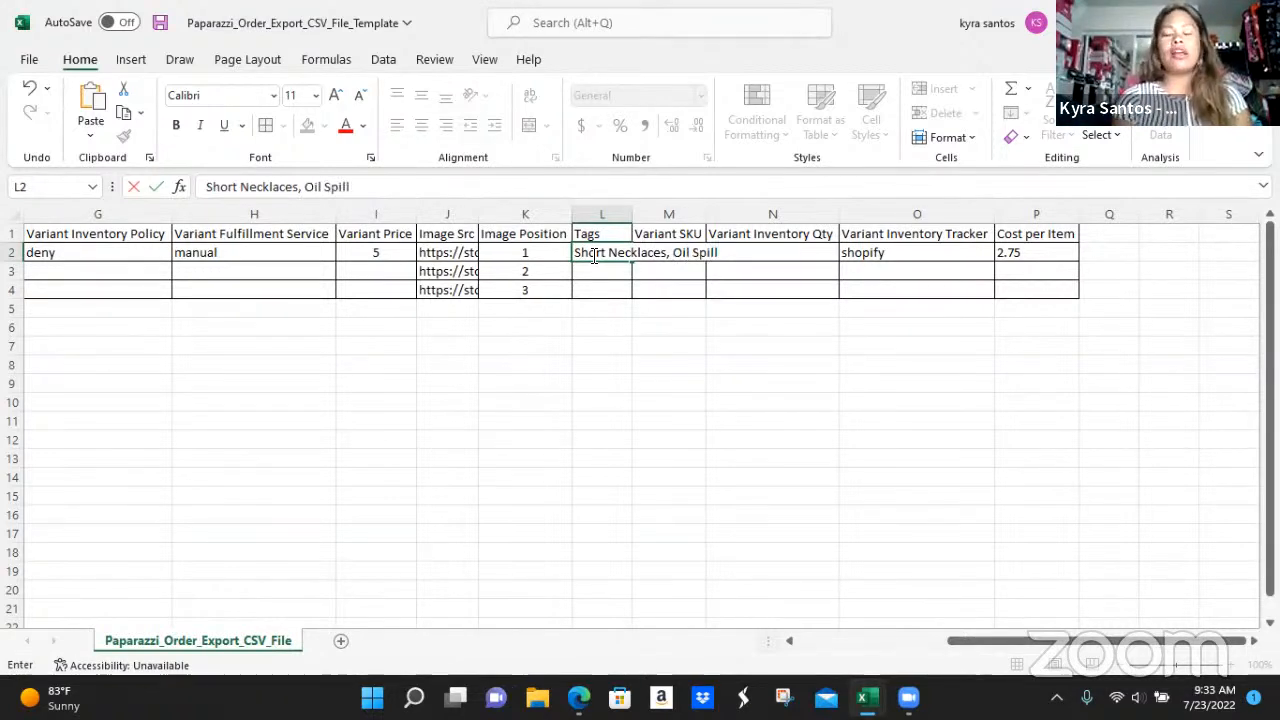
text(, )
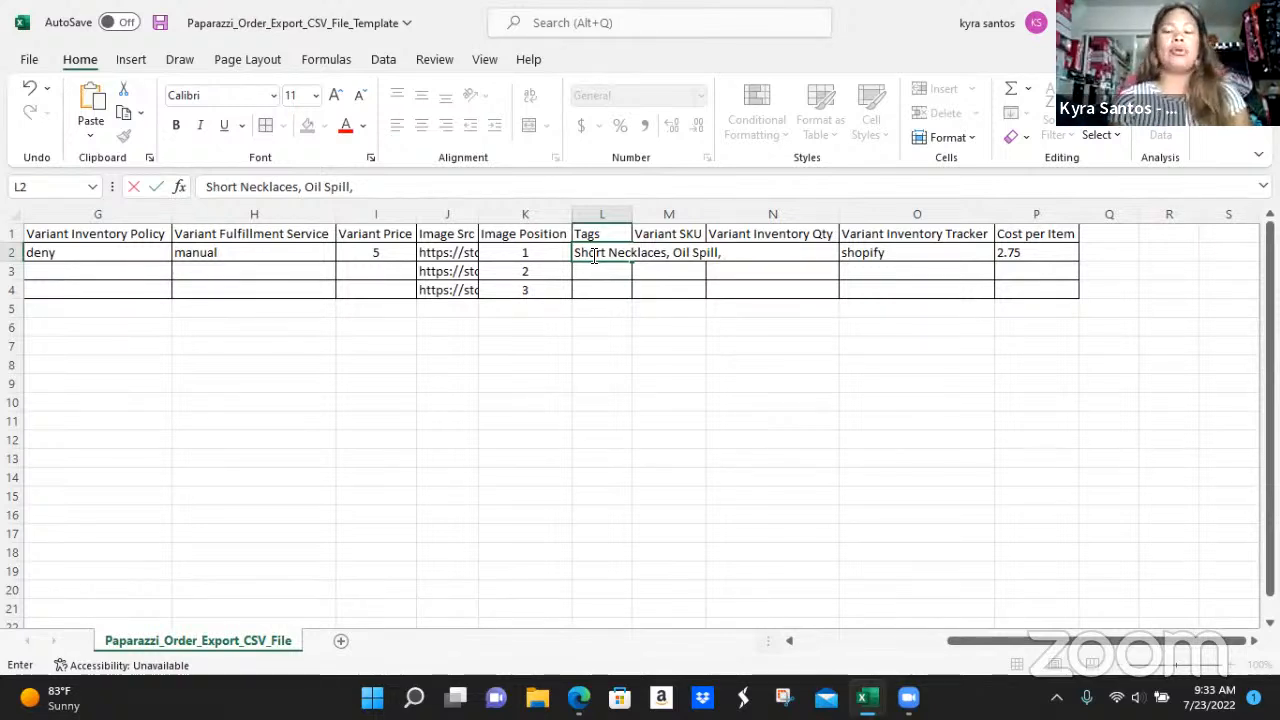
text(Multi-C)
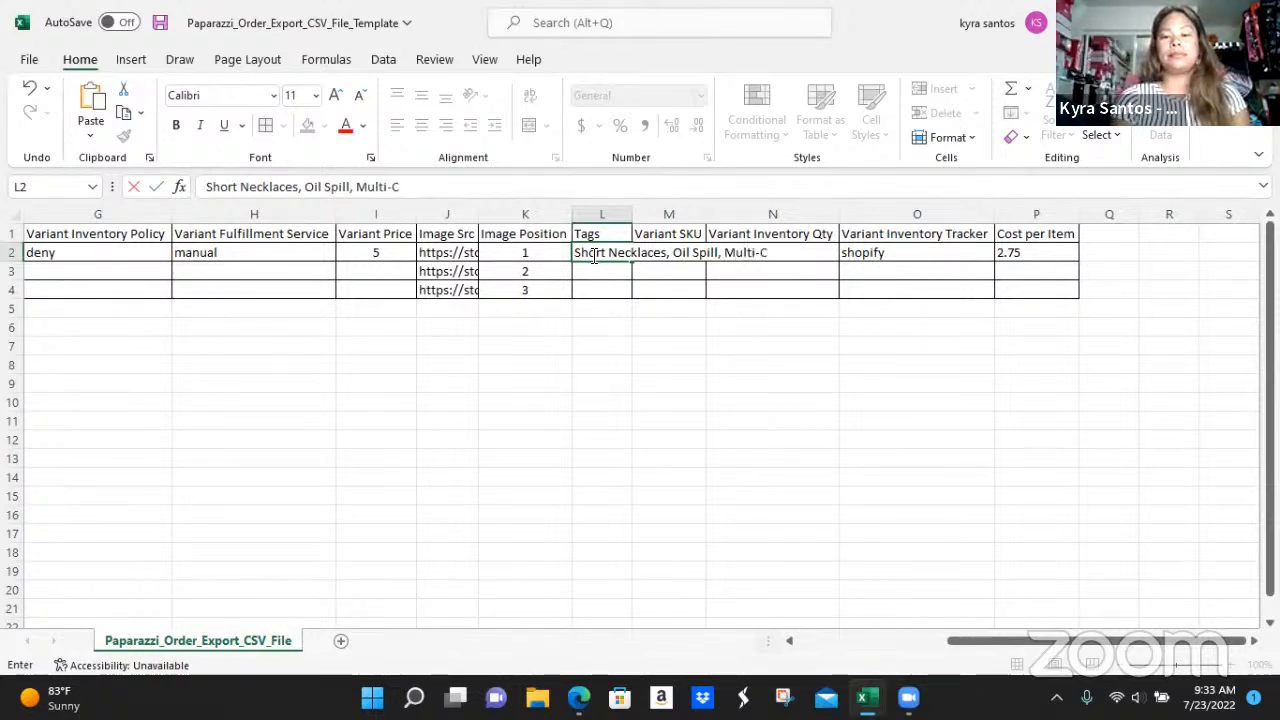
text(olor, Rainbow, )
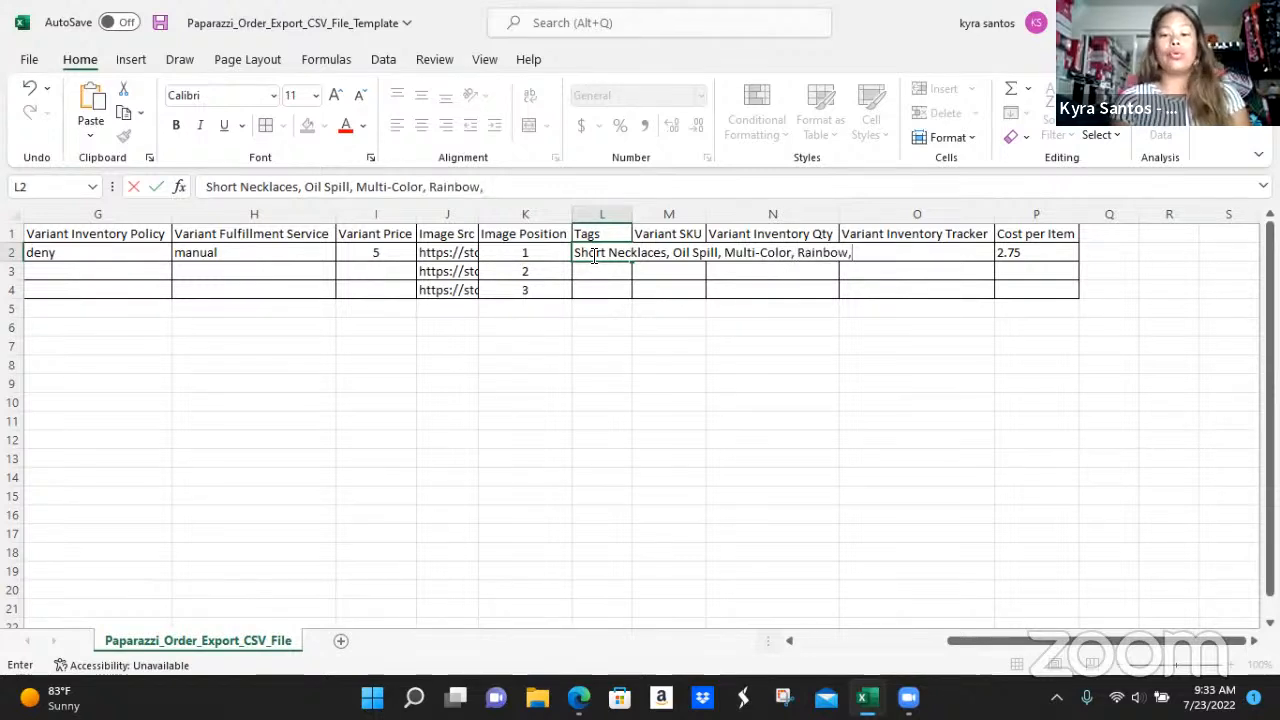
text(Red, P)
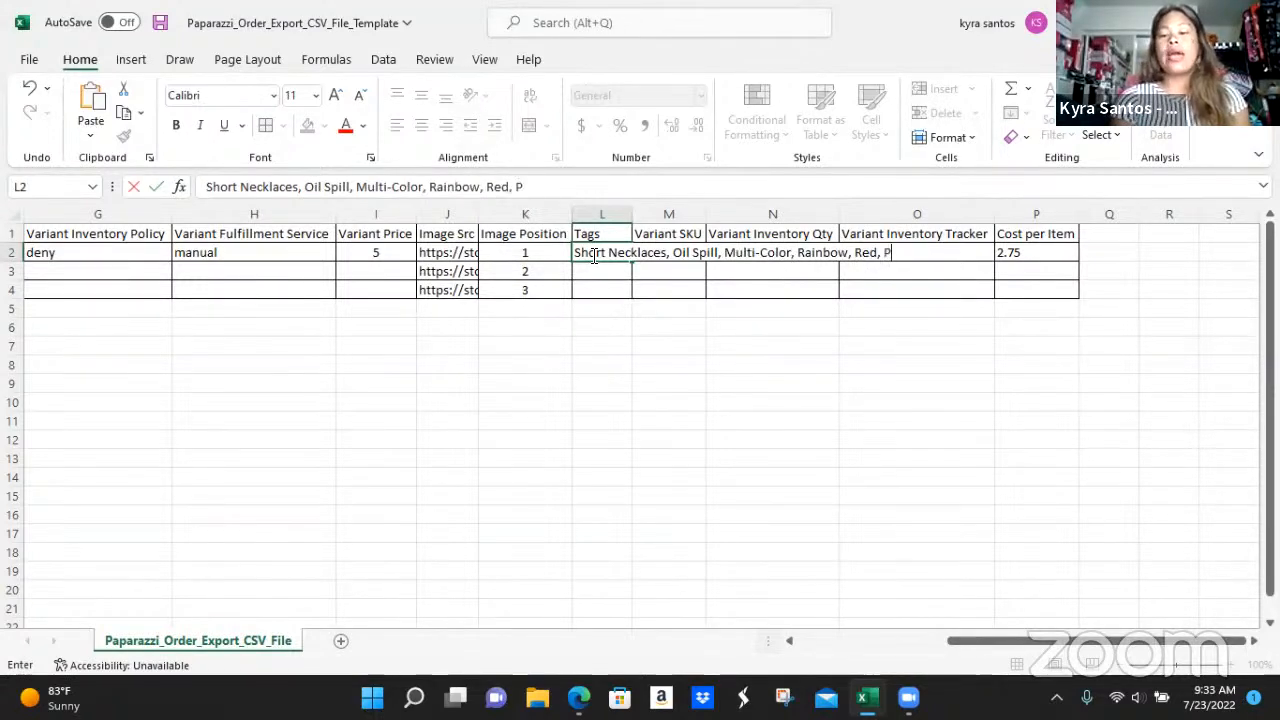
text(ink, Purple)
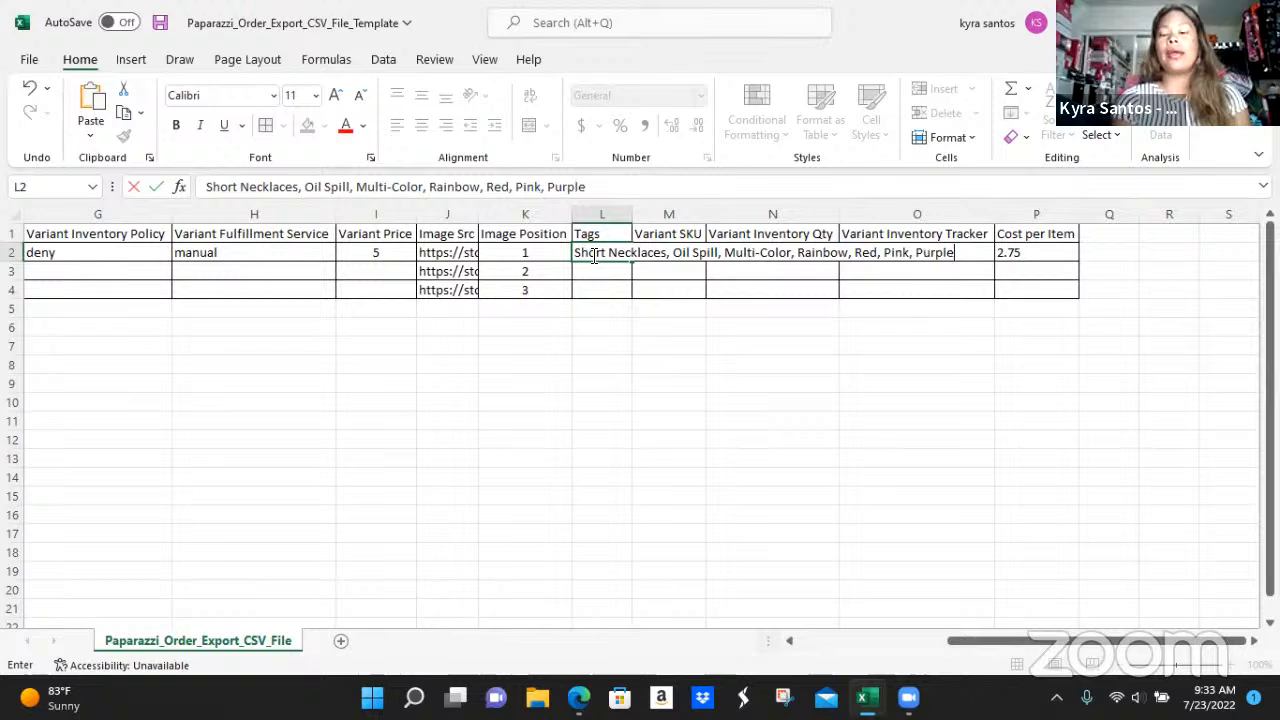
text(, Blue, Green, O)
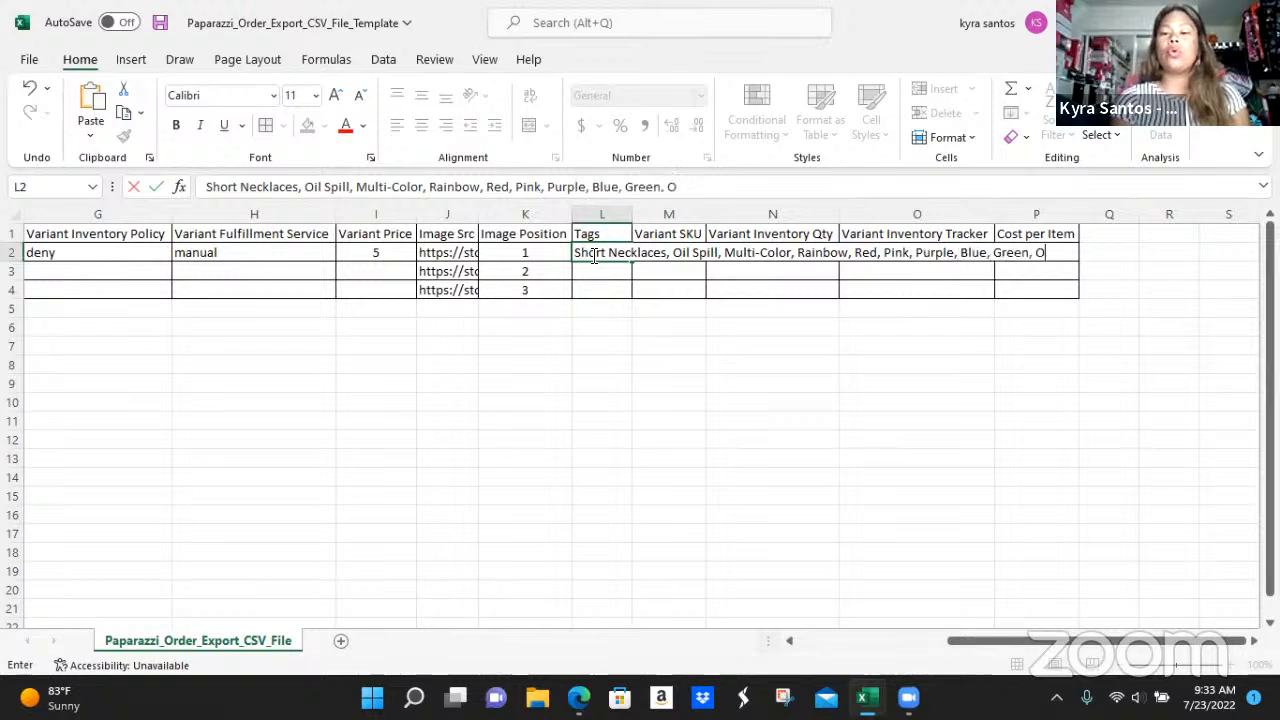
text(range,)
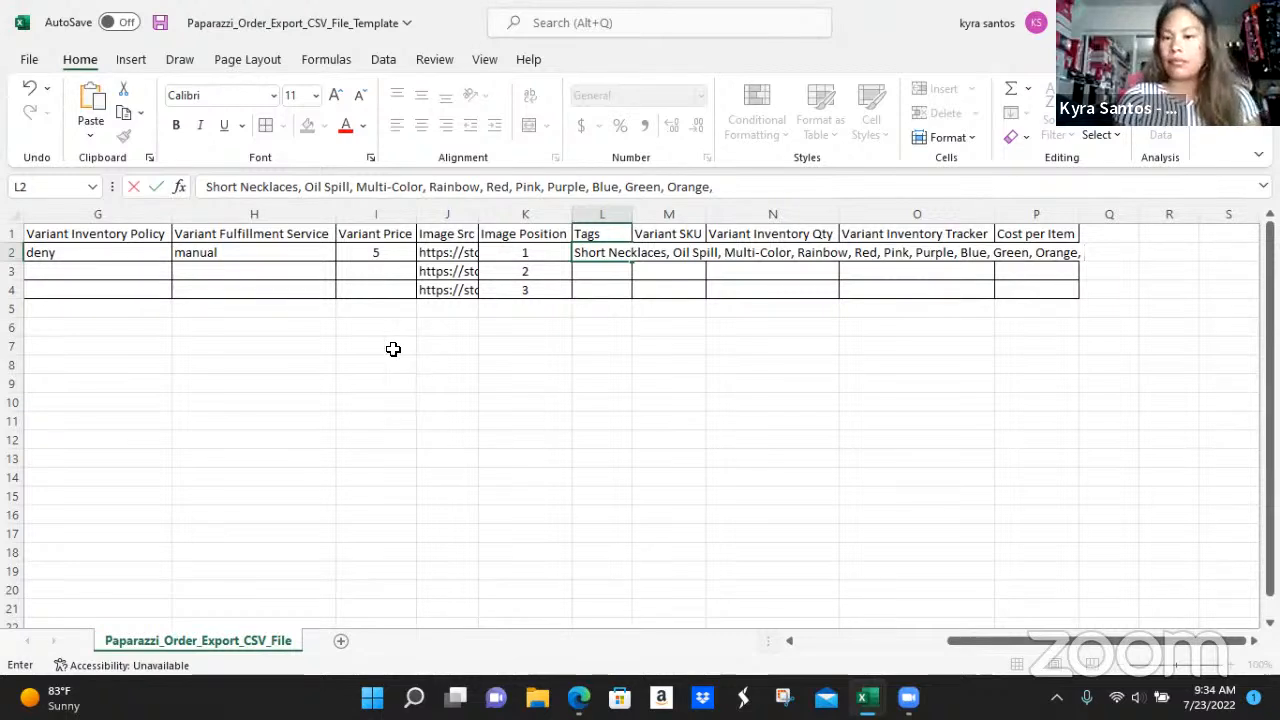
text(Yellow)
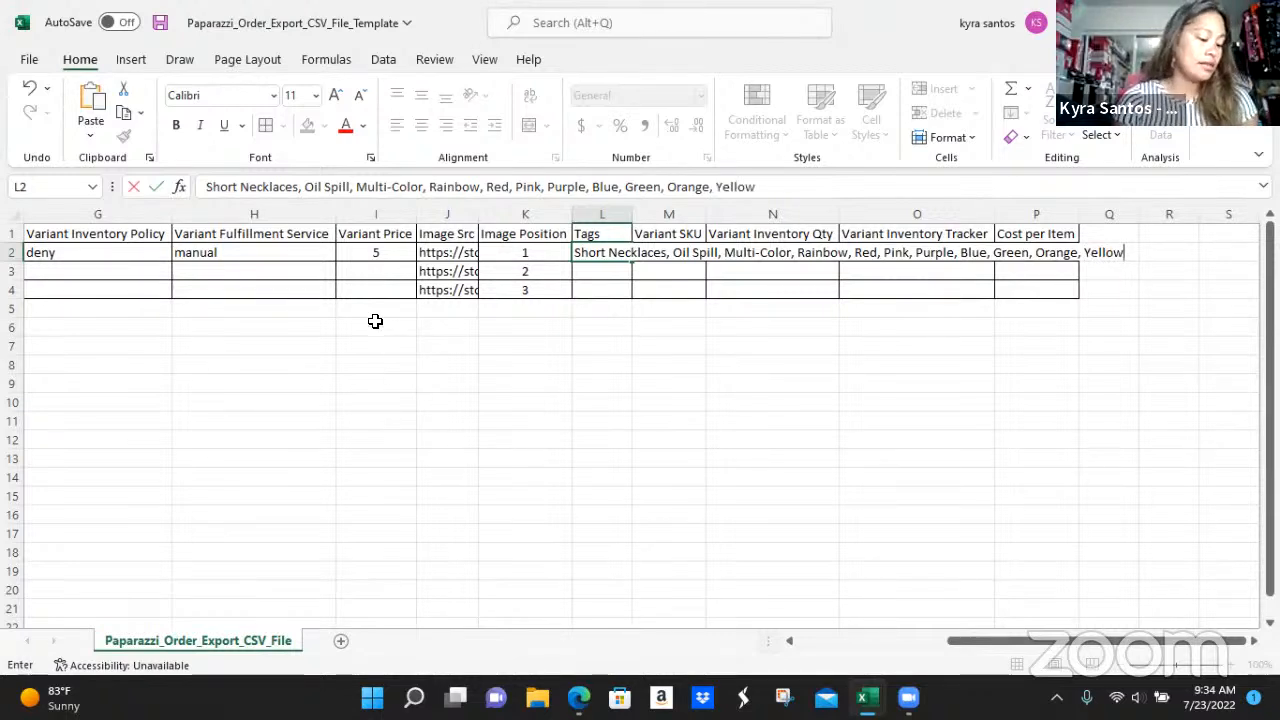
text(, Gunmeta)
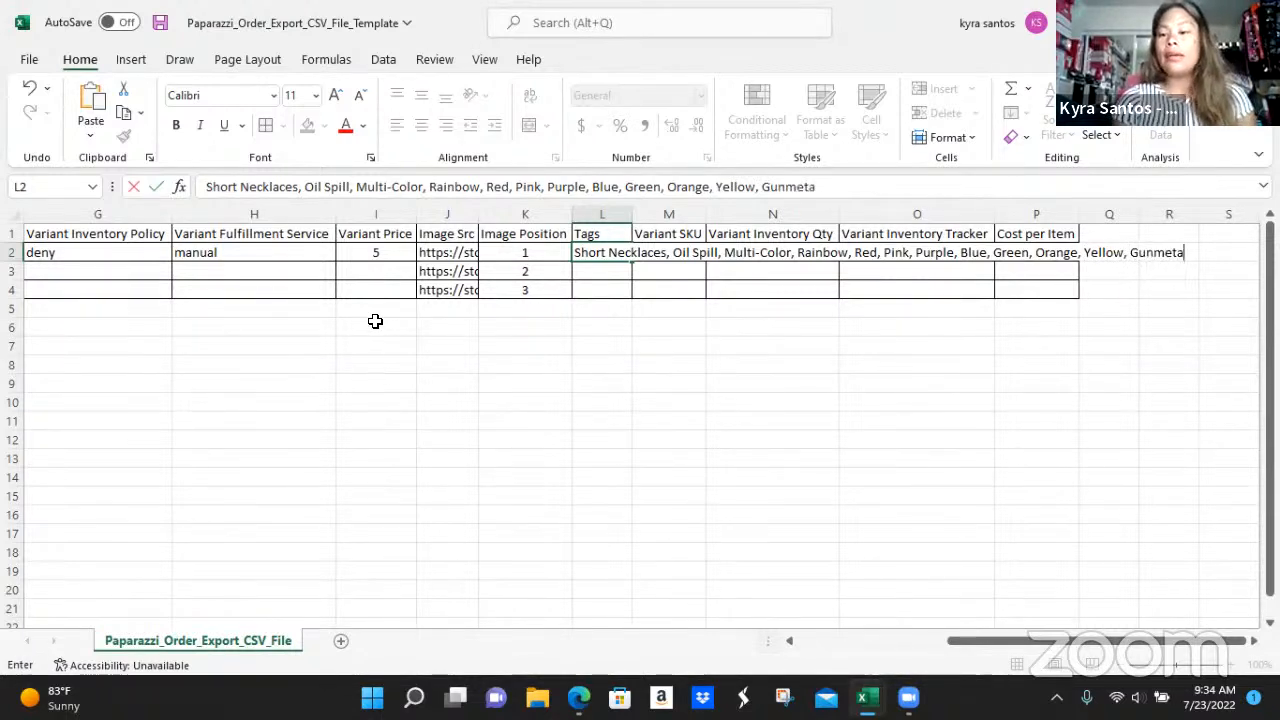
text(l, Black,)
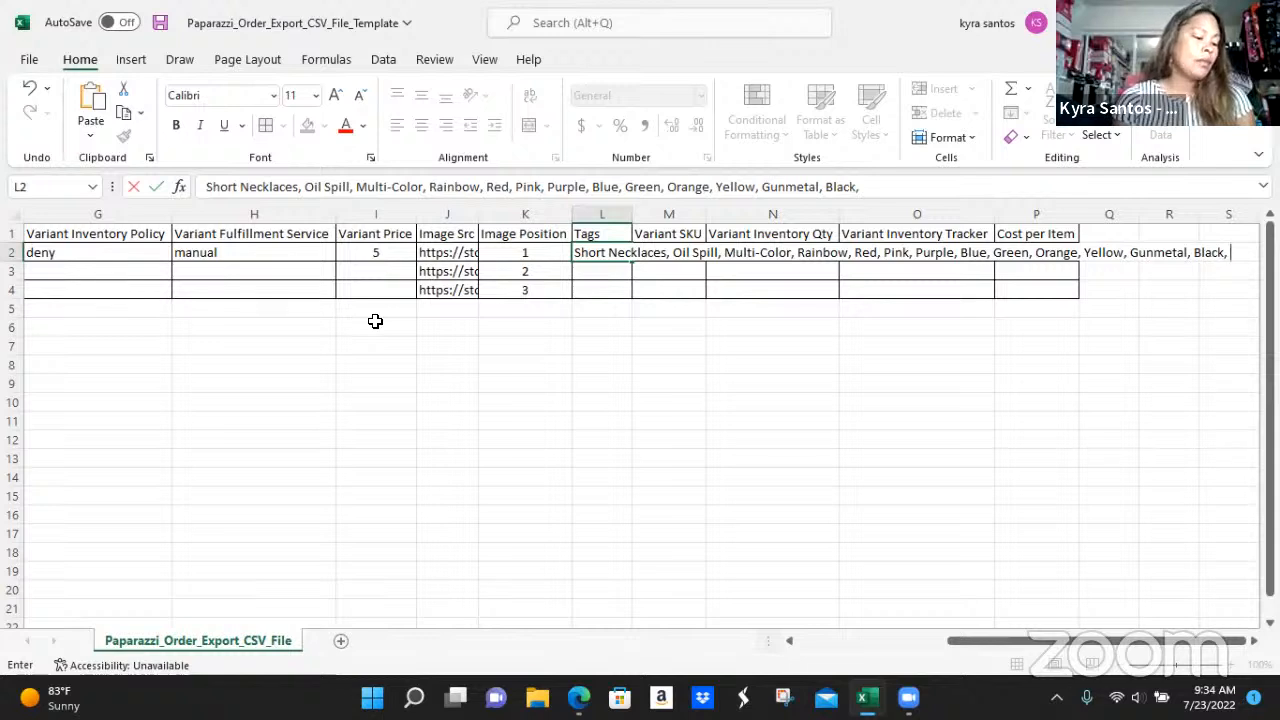
text(Hematite)
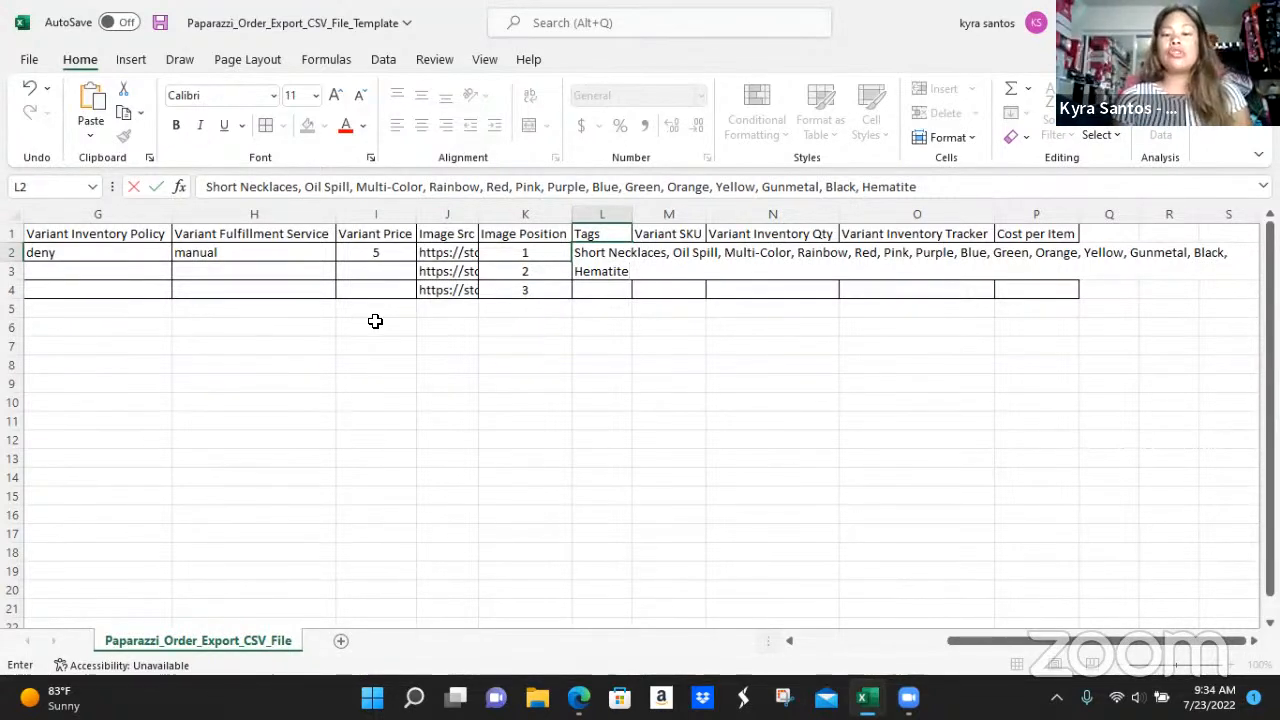
key(Tab)
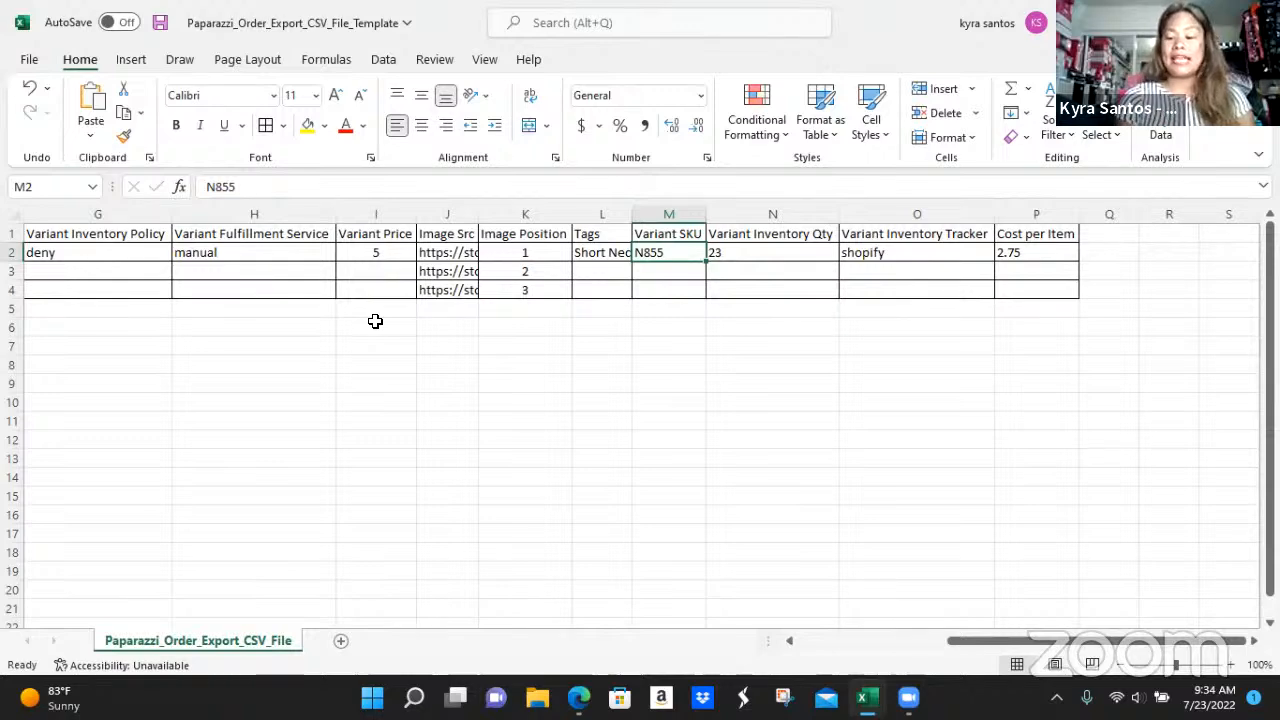
Step: Save the CSV, switch to Shopify and import the Paparazzi_Order_Export_CSV_File_Template file from Downloads as products
key(Home)
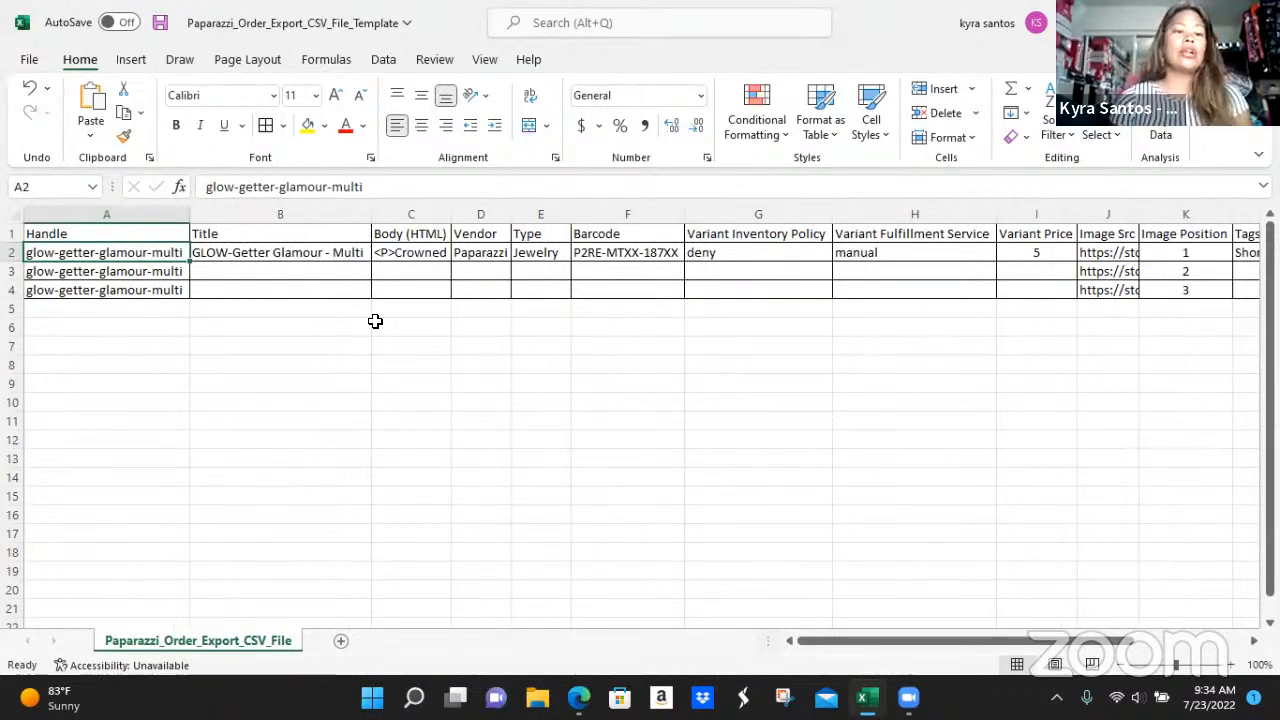
click(160, 28)
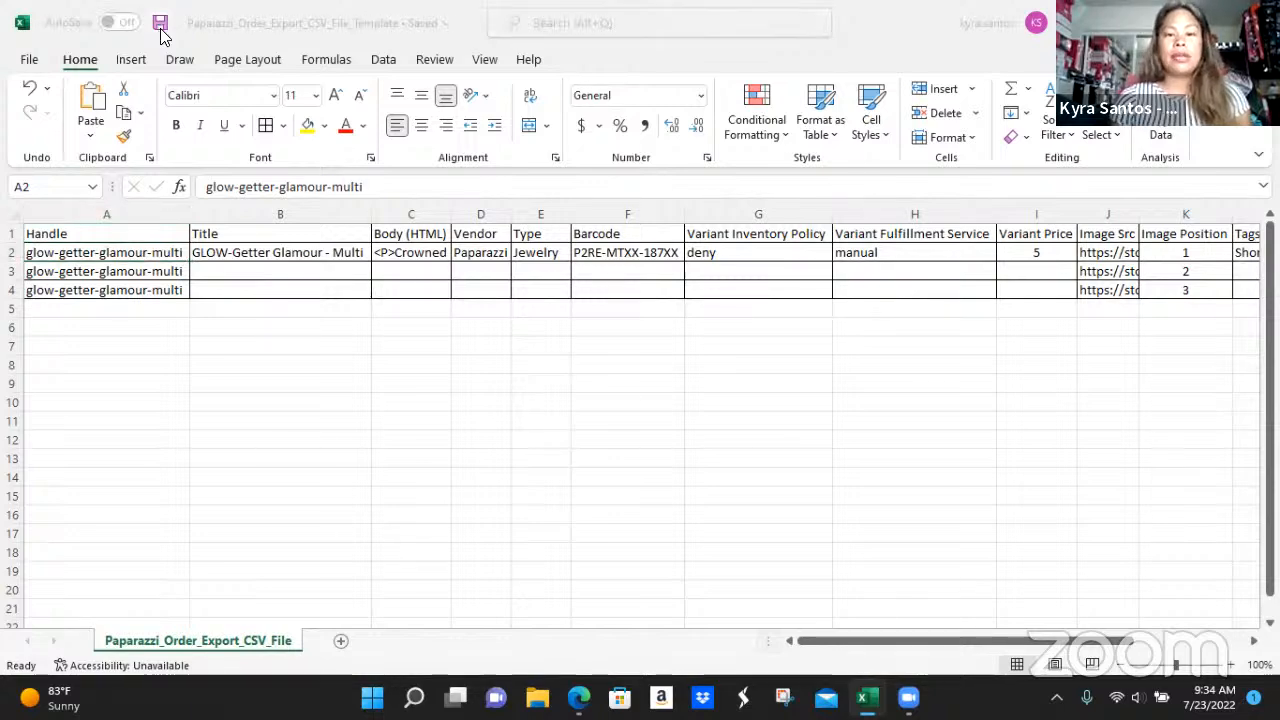
key(alt+Tab)
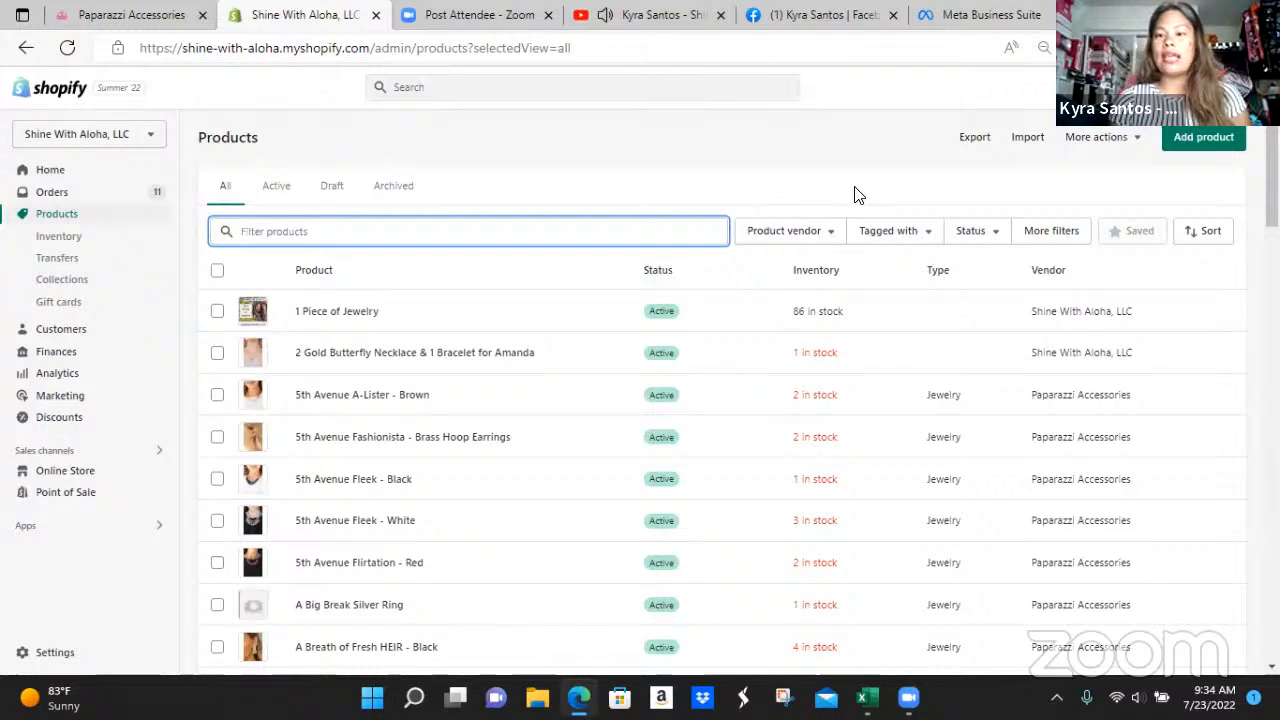
click(1027, 137)
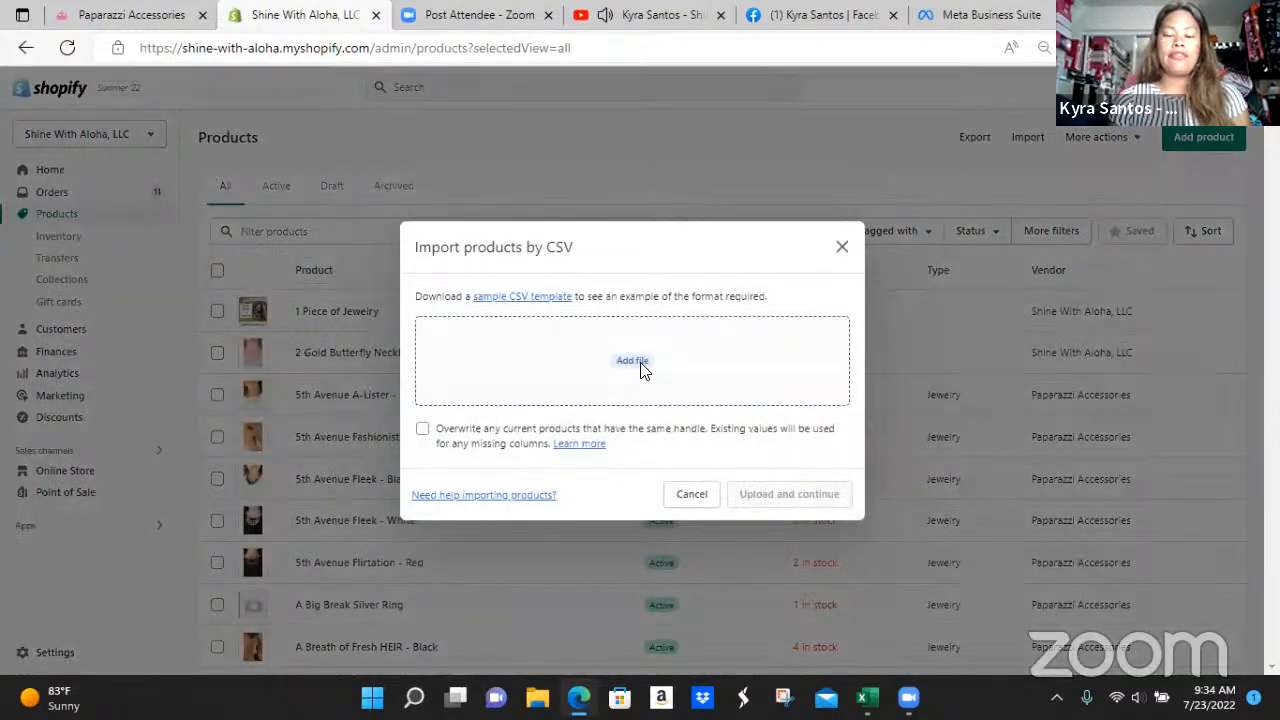
click(641, 365)
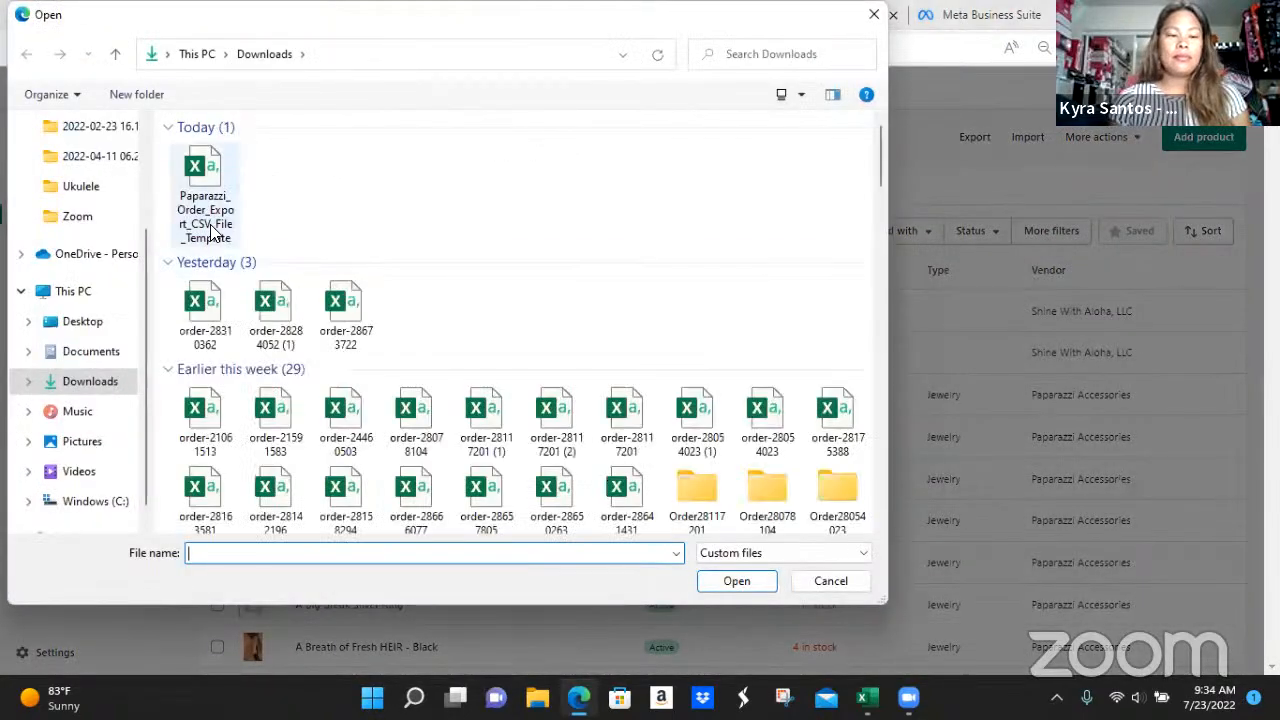
click(210, 232)
click(735, 582)
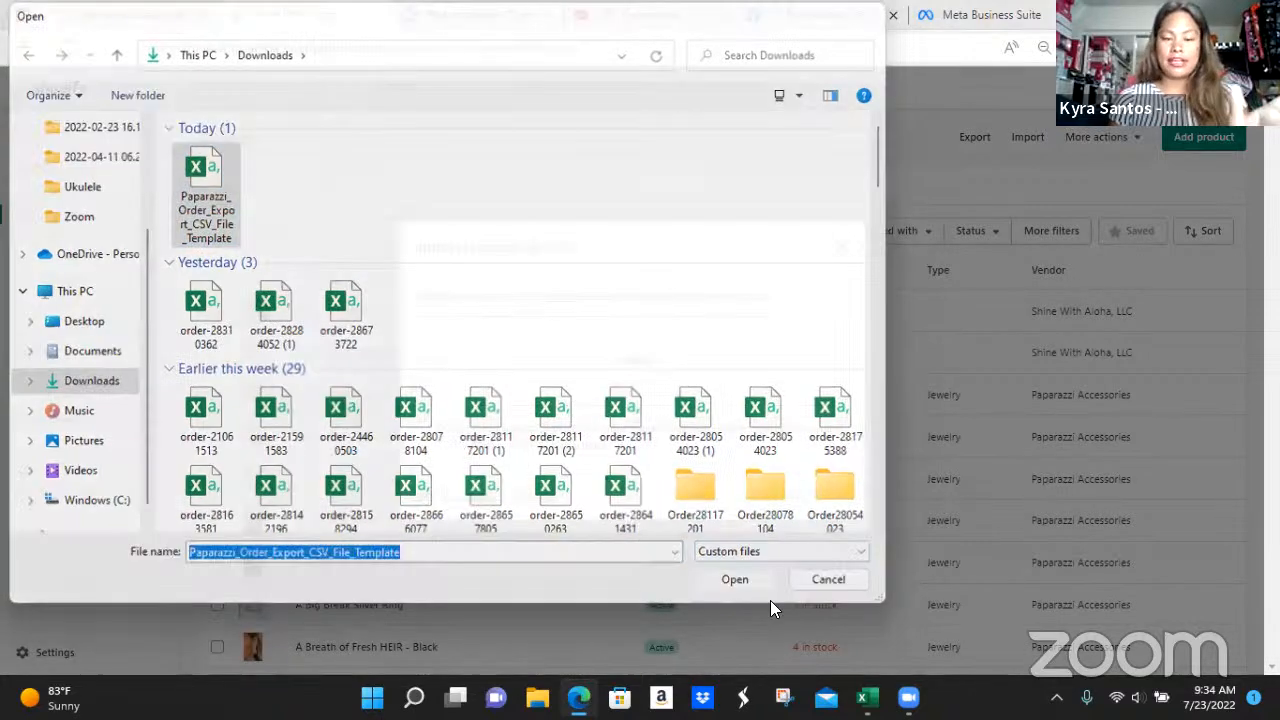
click(792, 484)
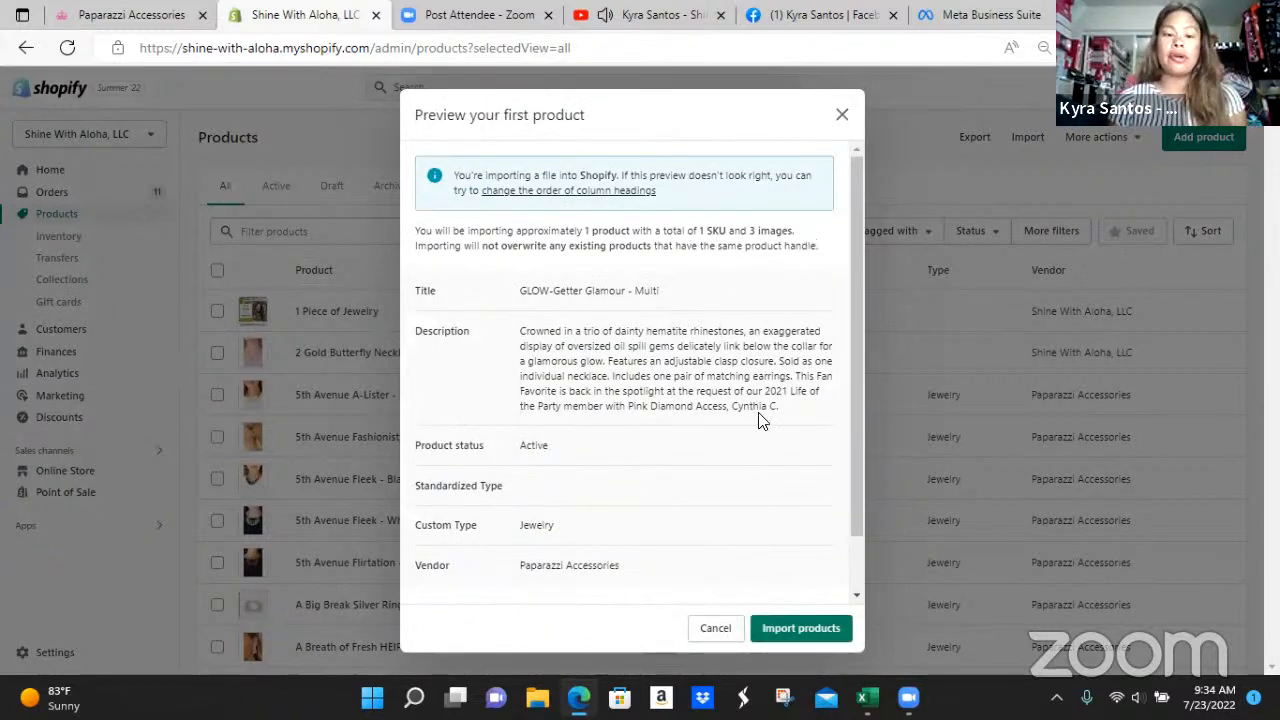
click(805, 634)
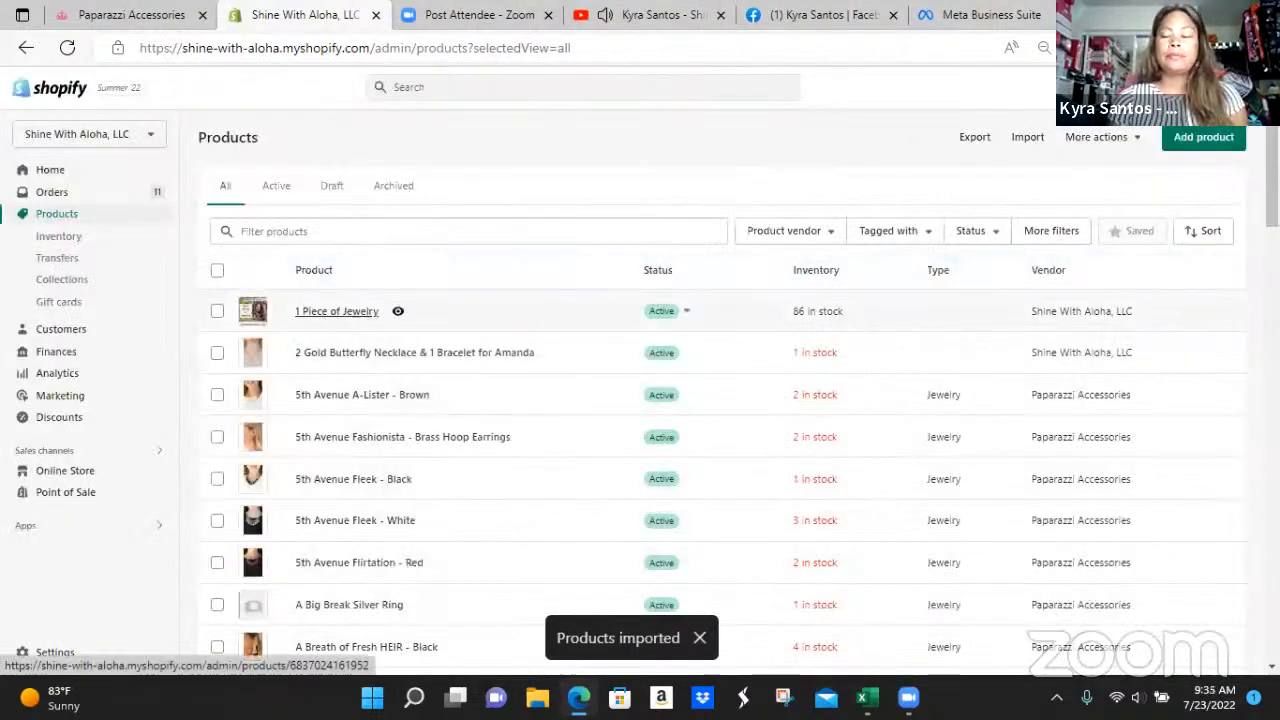
Step: Sort the products by Created (newest first) and open GLOW-Getter Glamour - Multi to review its description, media, tags and pricing
click(1207, 235)
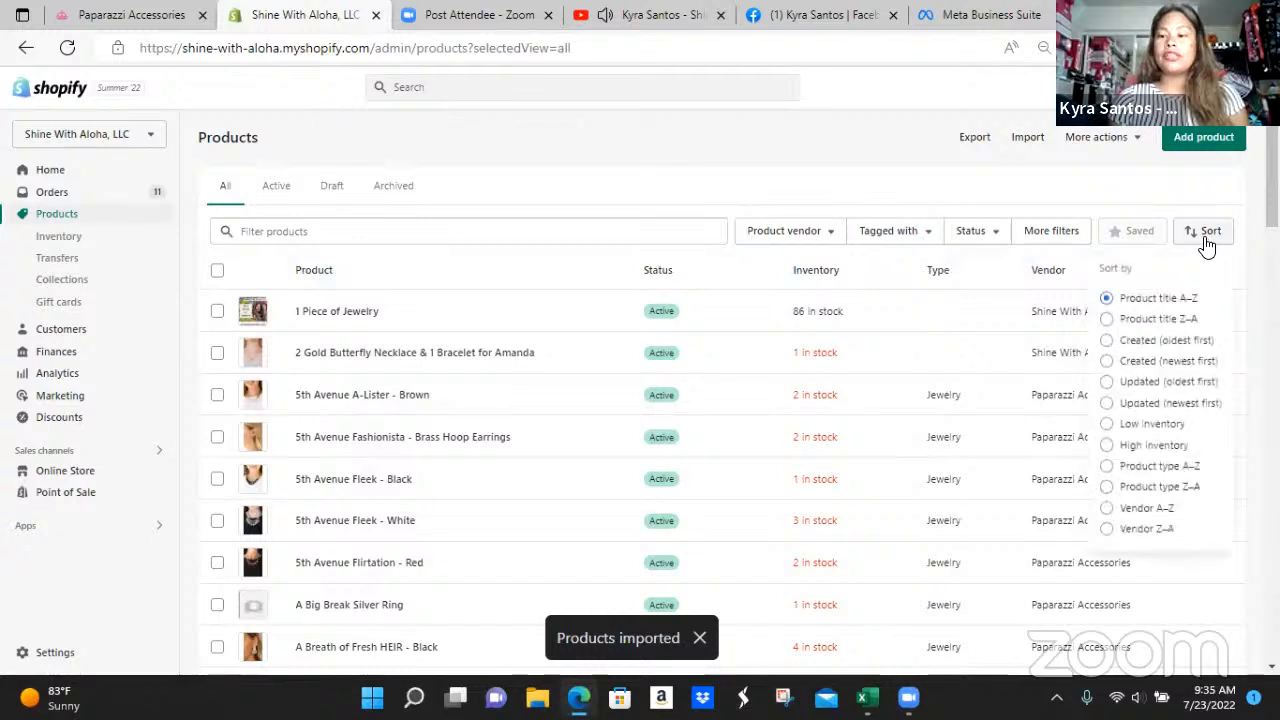
click(1167, 366)
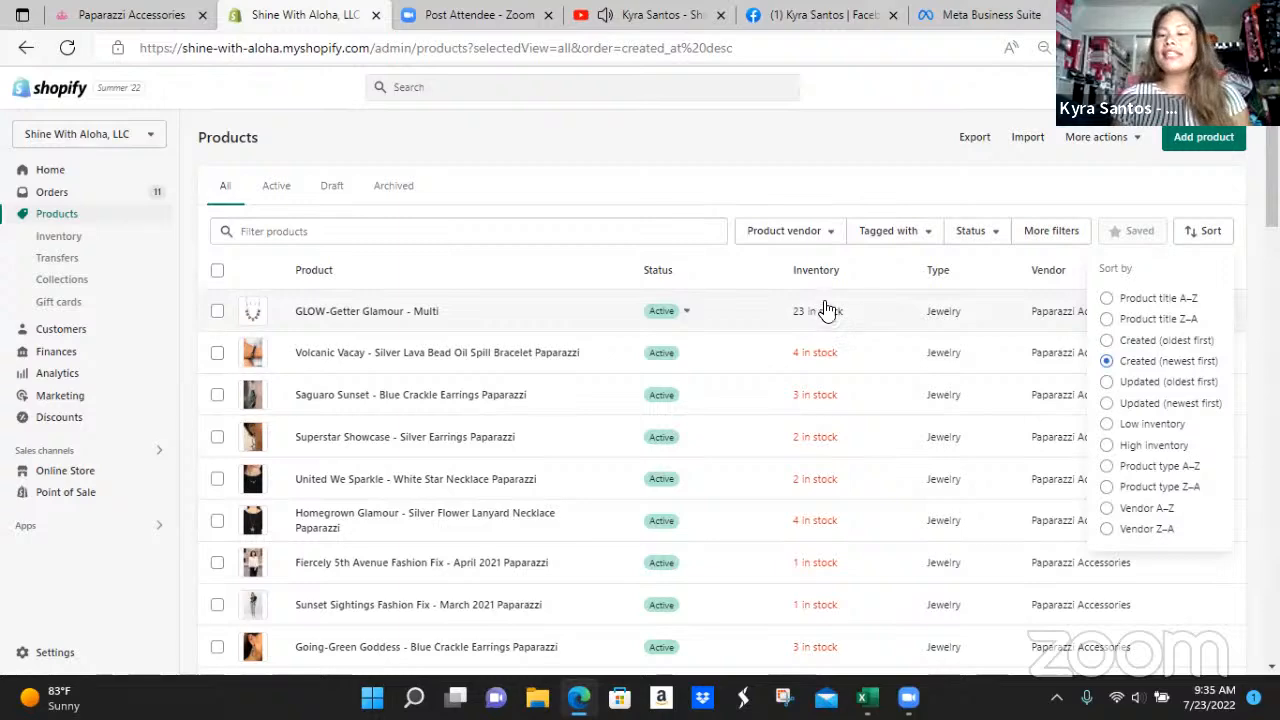
click(342, 313)
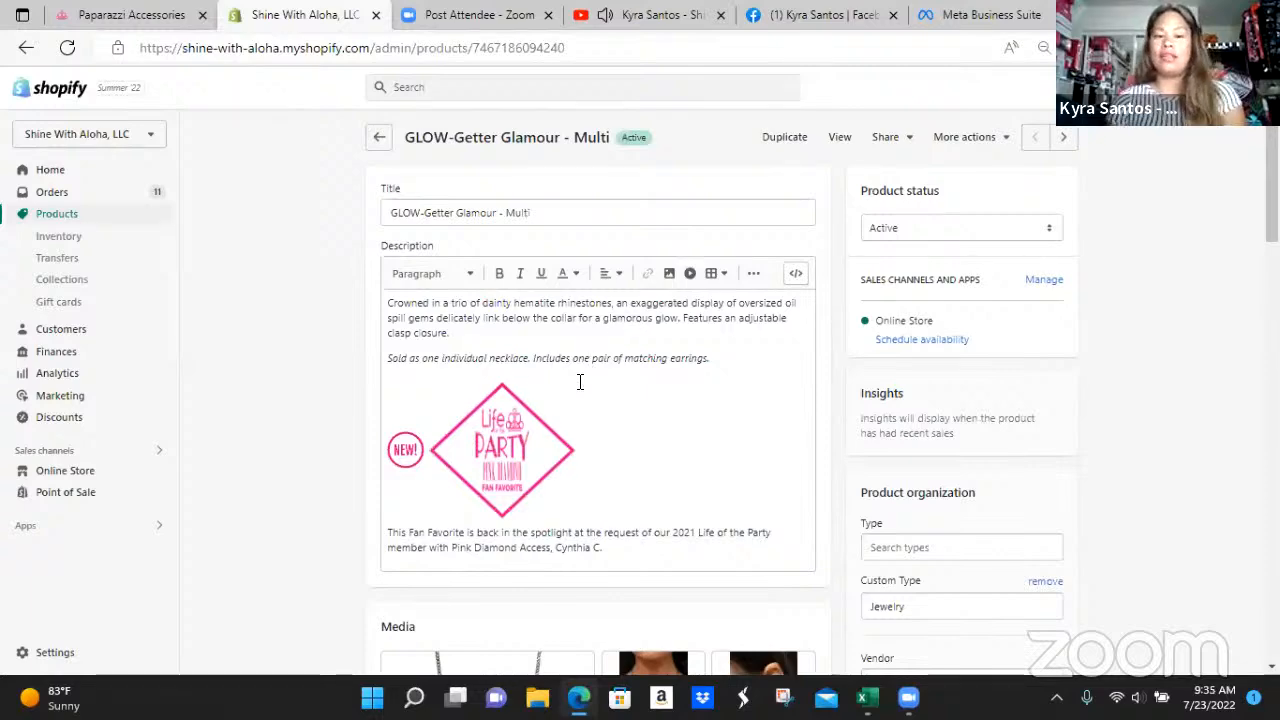
scroll(578, 388, down, 5)
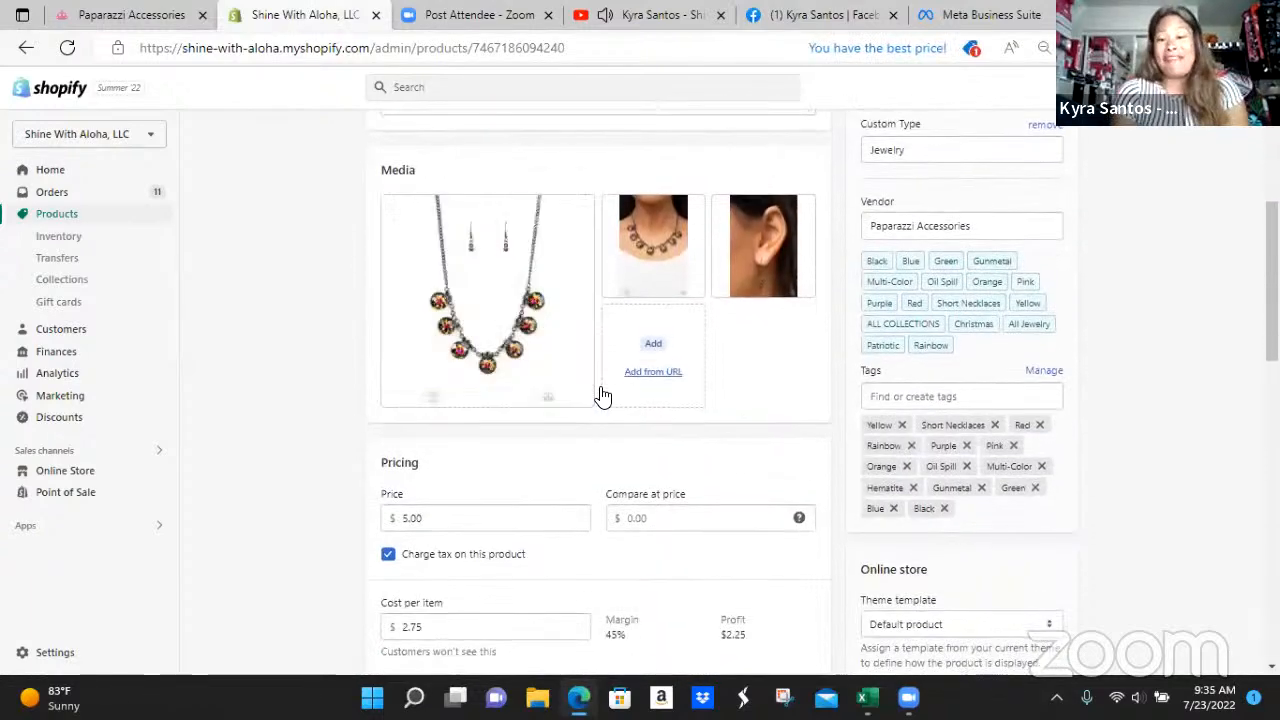
scroll(600, 412, down, 1)
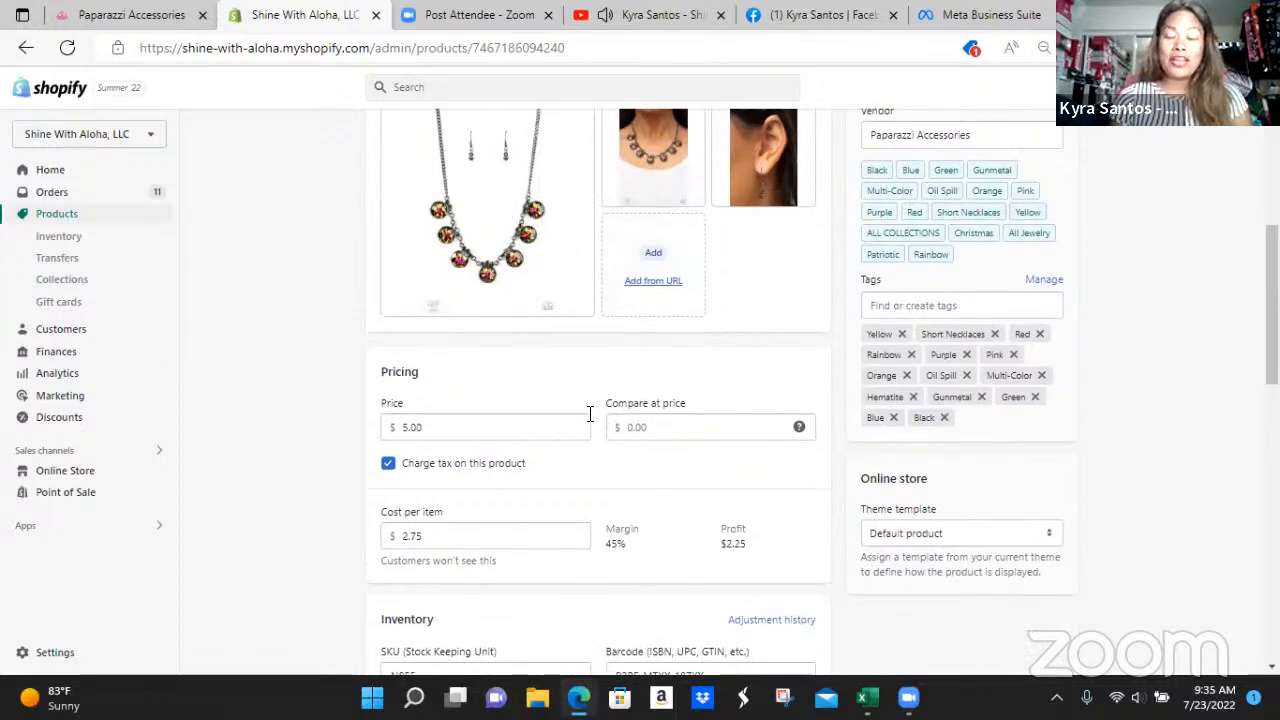
scroll(545, 424, up, 6)
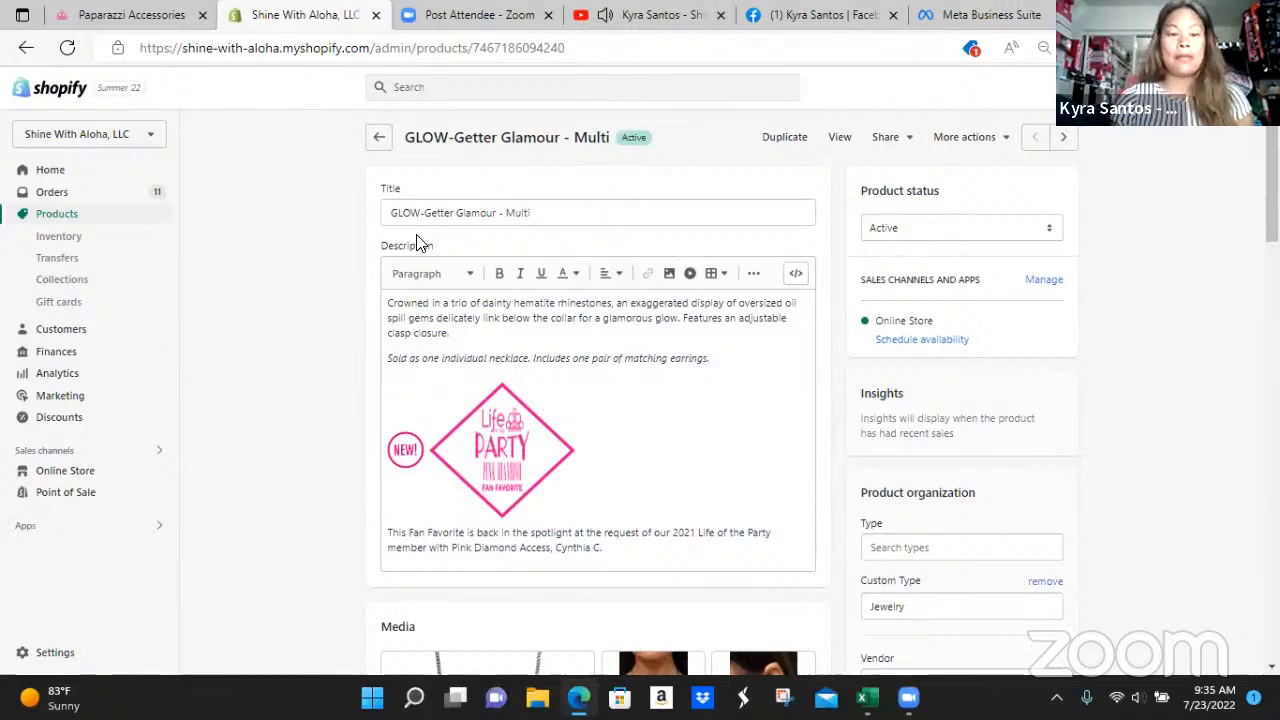
Step: Extend the product title to GLOW-Getter Glamour - Multi-Color Oil Spill Necklace Paparazzi
click(553, 219)
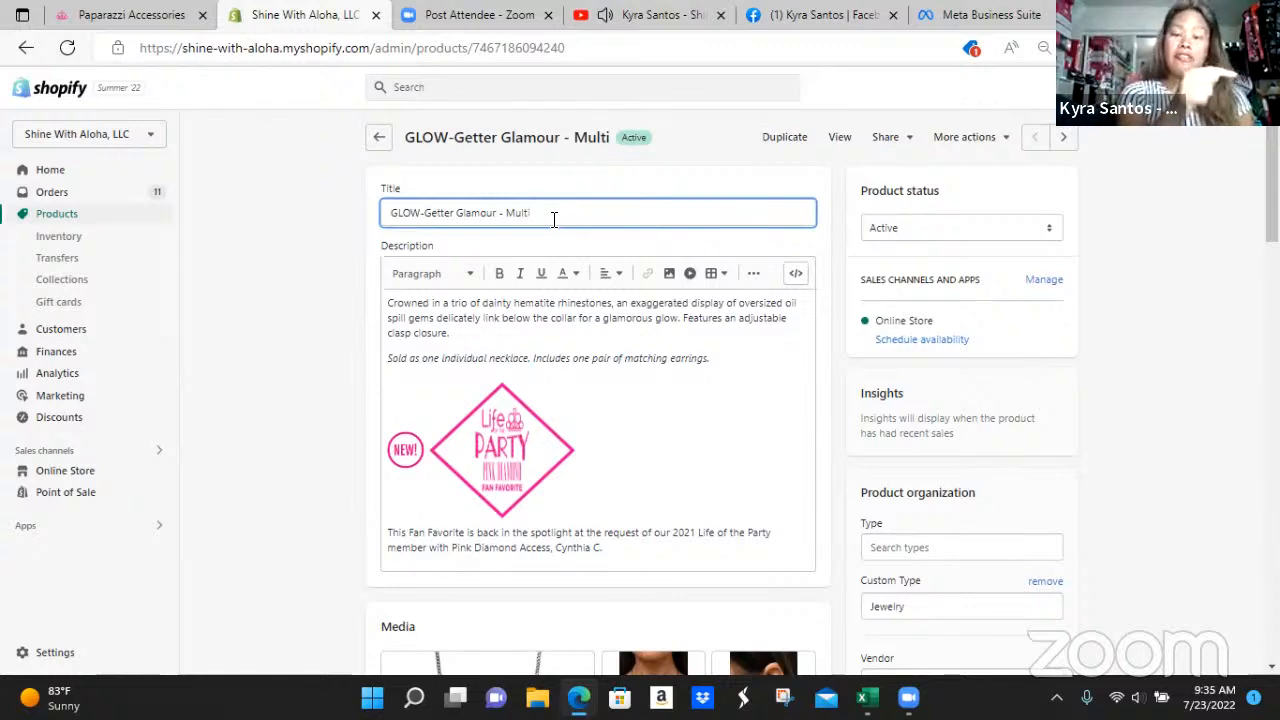
text(-Color Oil Spill)
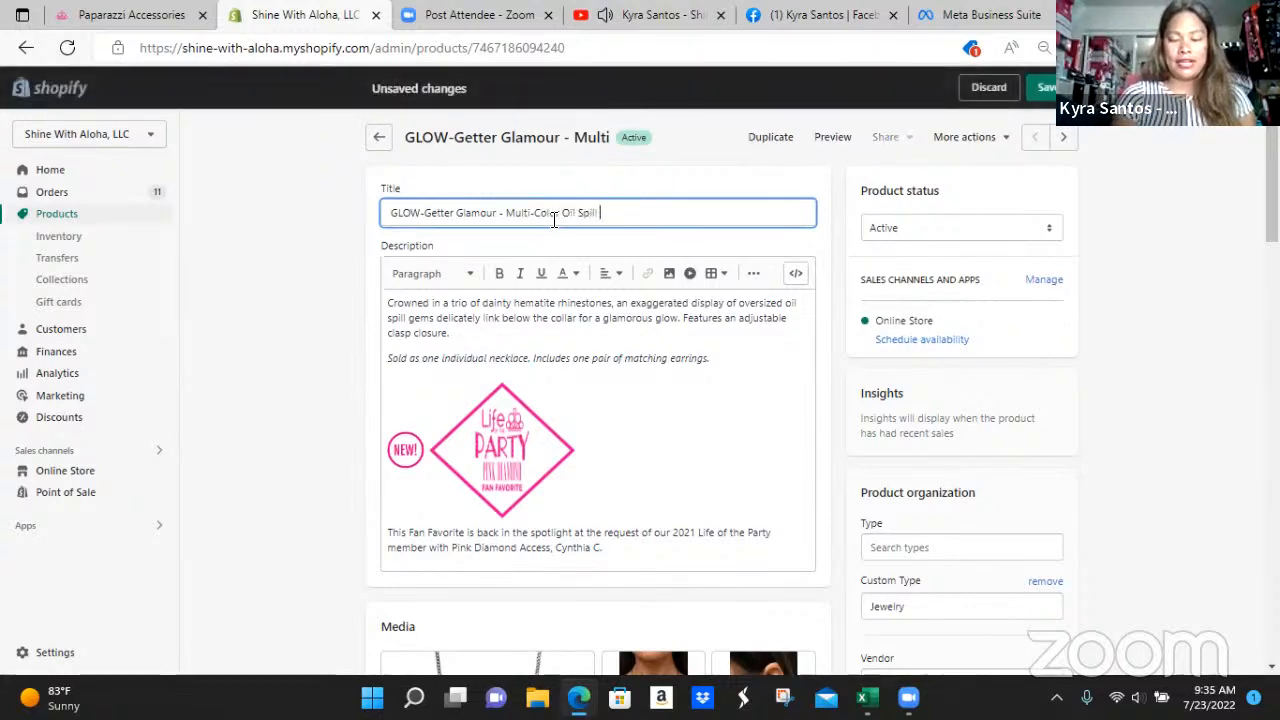
text( Necklace Pa)
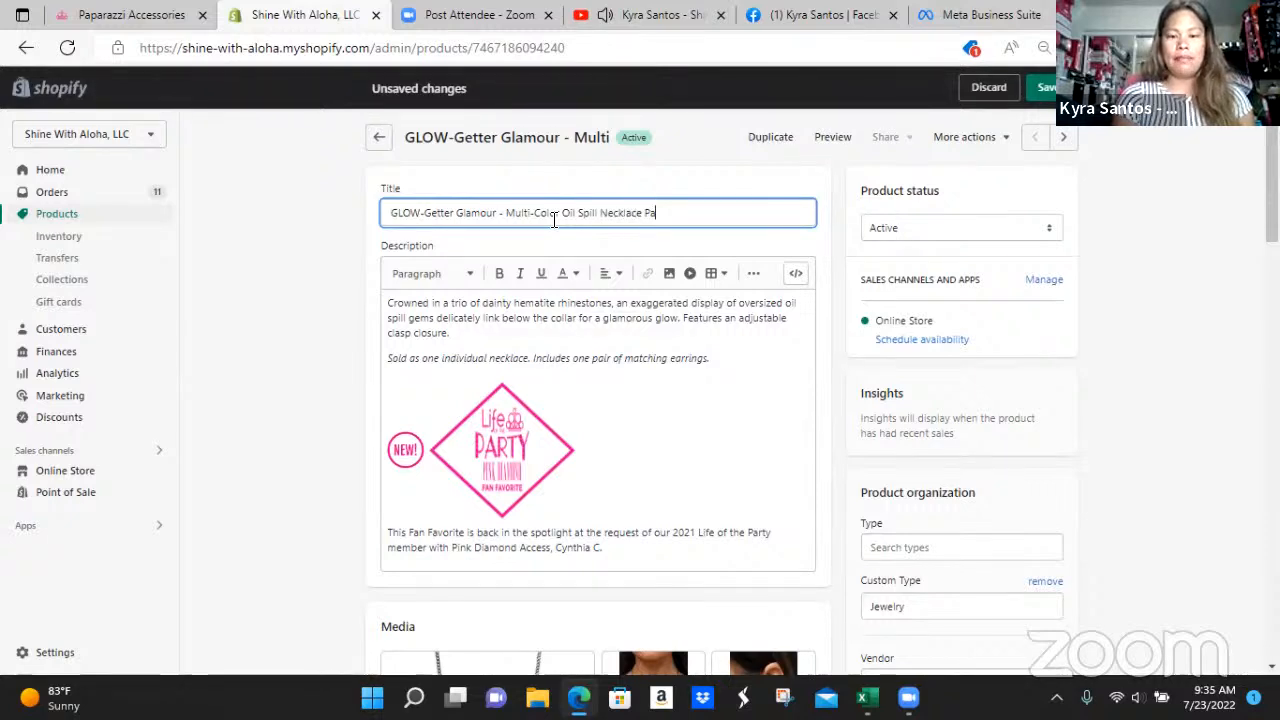
text(parazzi)
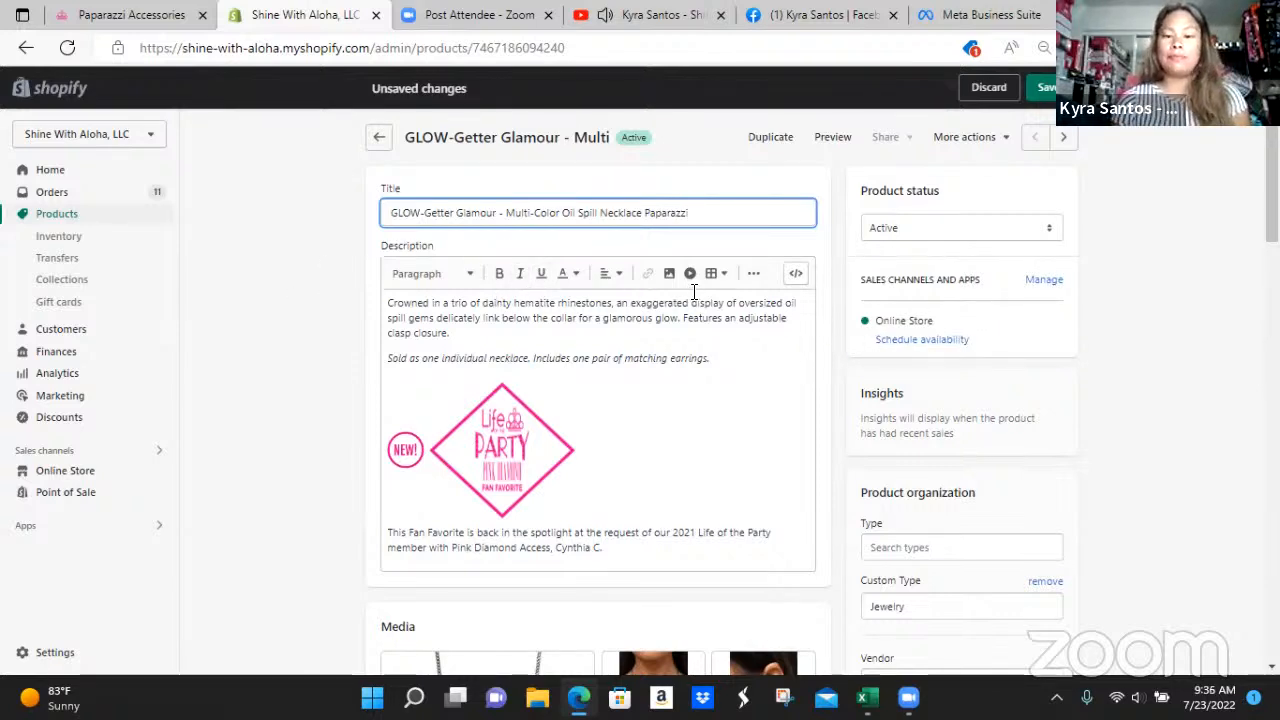
Step: Make the product available on all sales channels and apps
click(1043, 283)
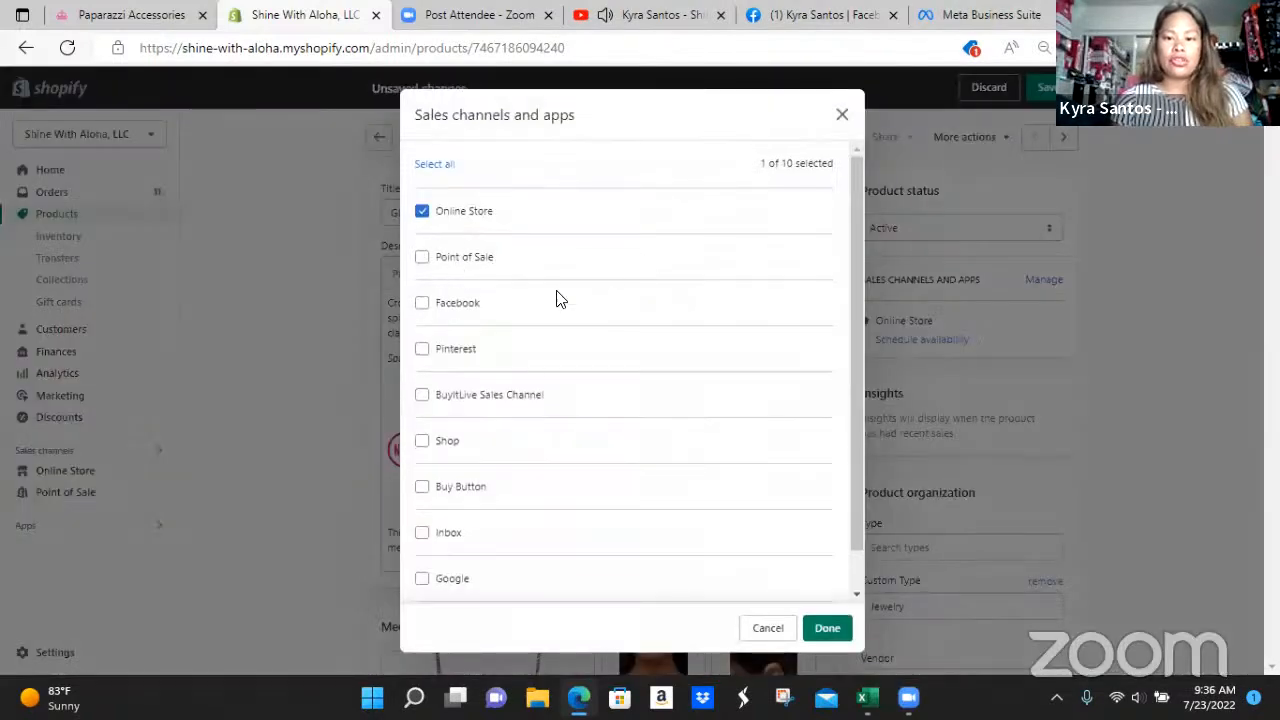
scroll(500, 395, down, 1)
scroll(471, 380, up, 1)
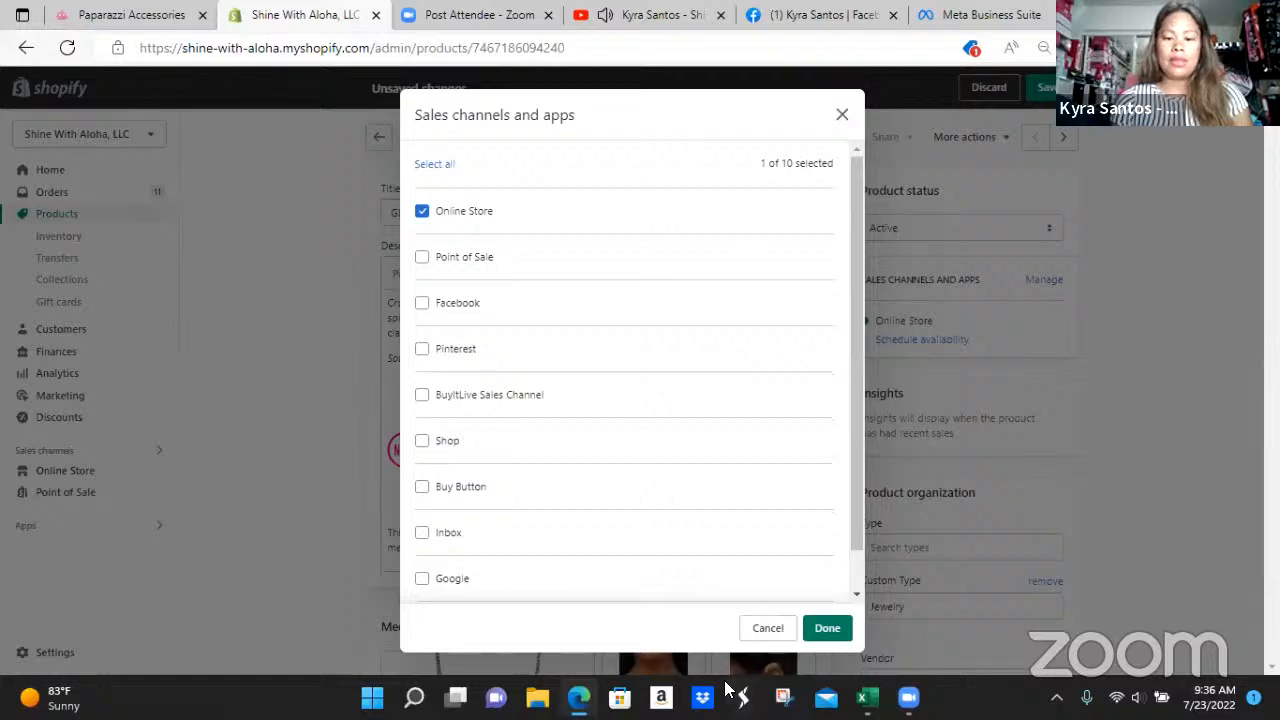
click(434, 164)
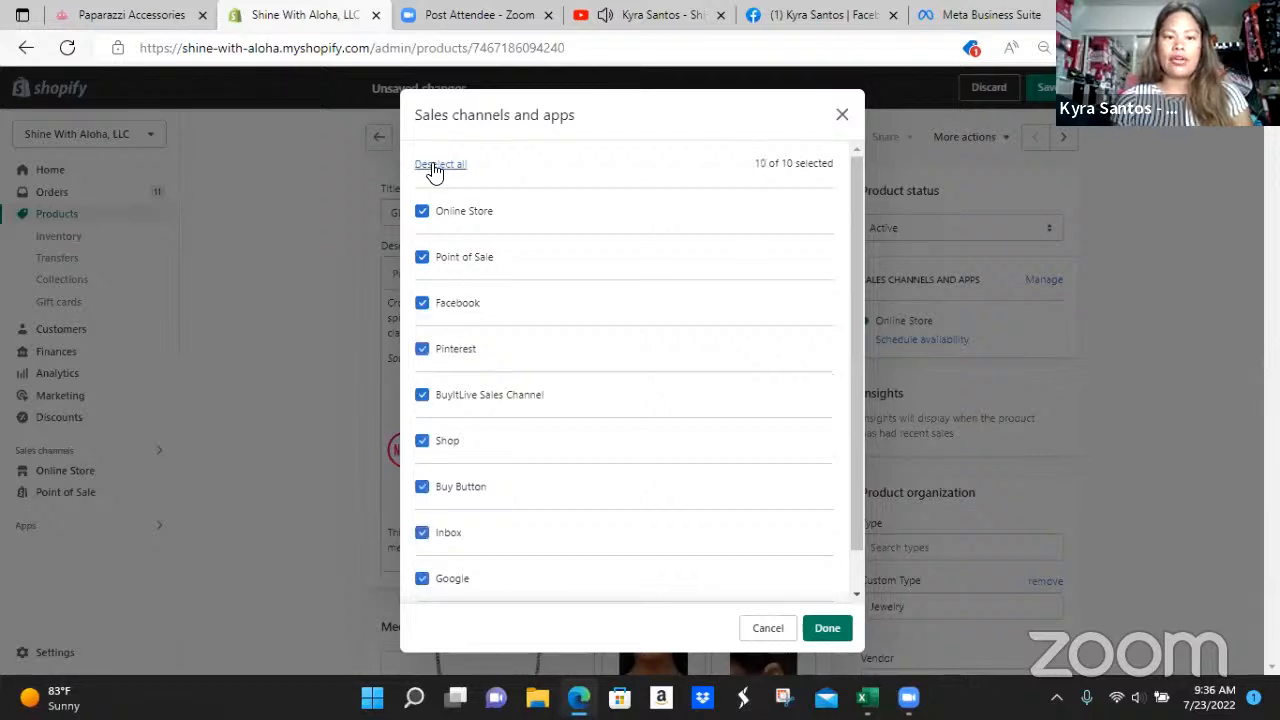
click(826, 629)
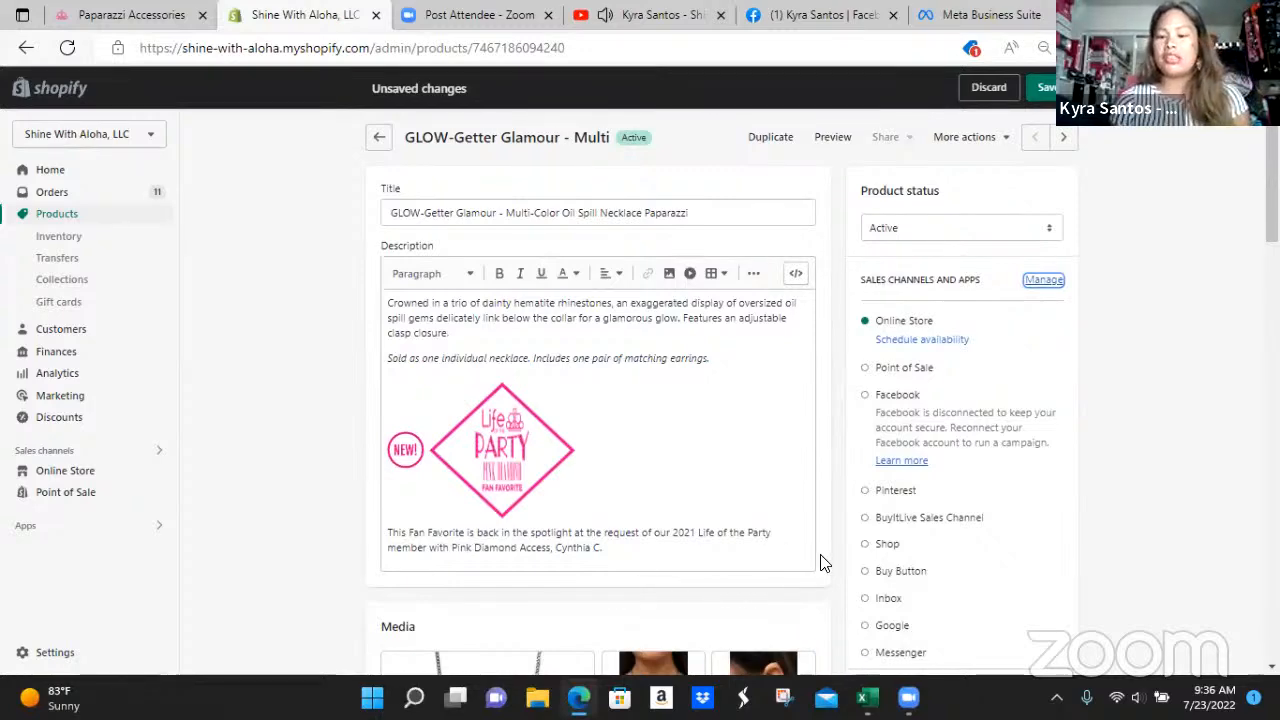
Step: Confirm all sales channels for the product and review its media, pricing, SKU, stock quantity, collections and tags
click(1043, 282)
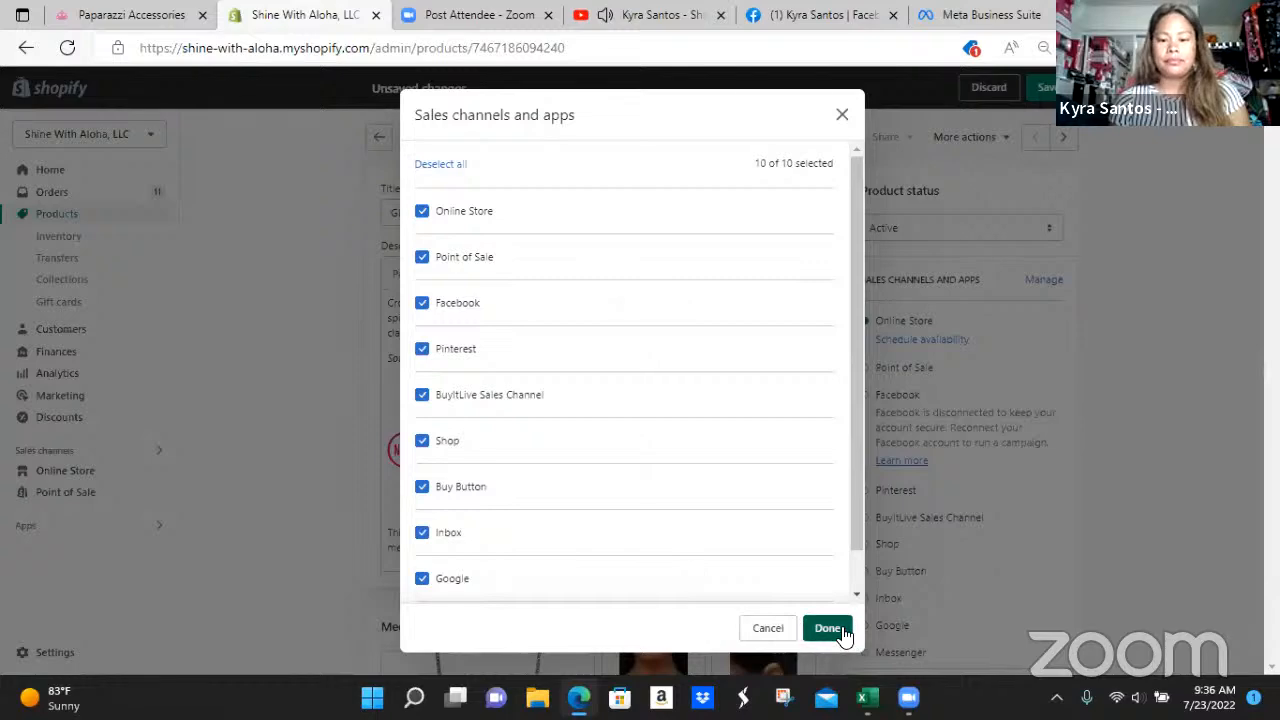
click(822, 628)
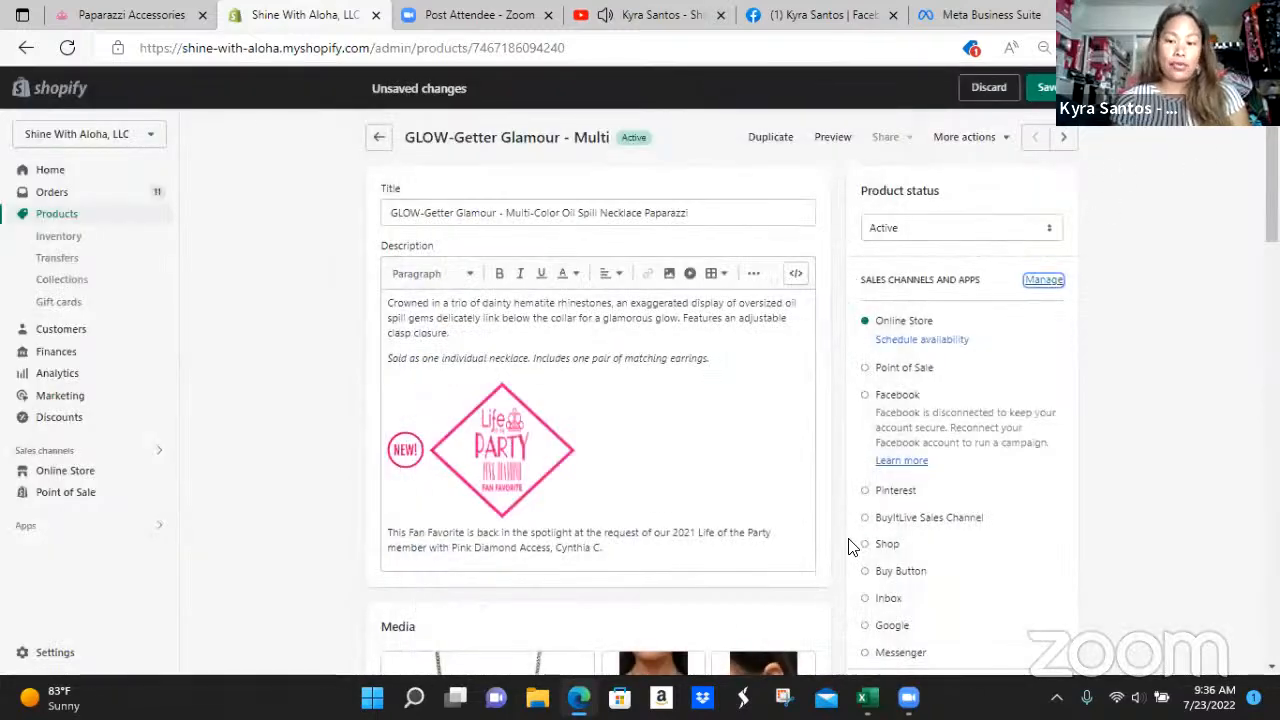
scroll(610, 500, down, 5)
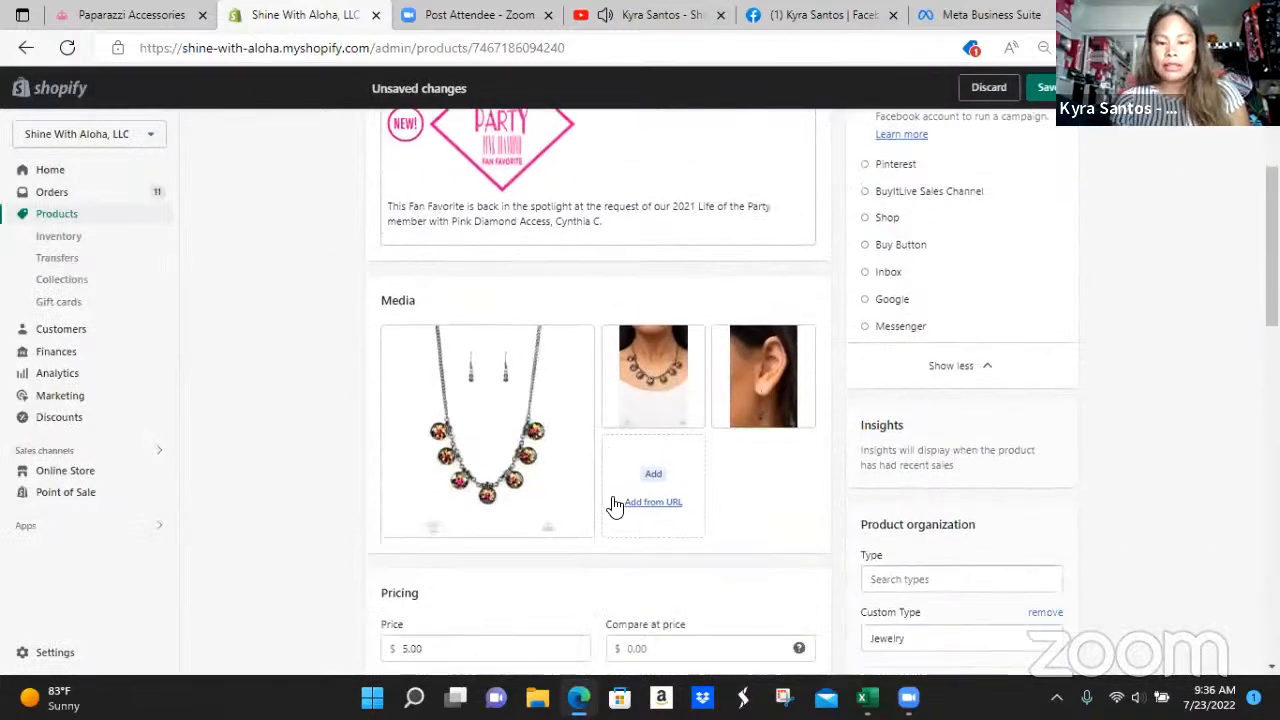
scroll(617, 505, down, 2)
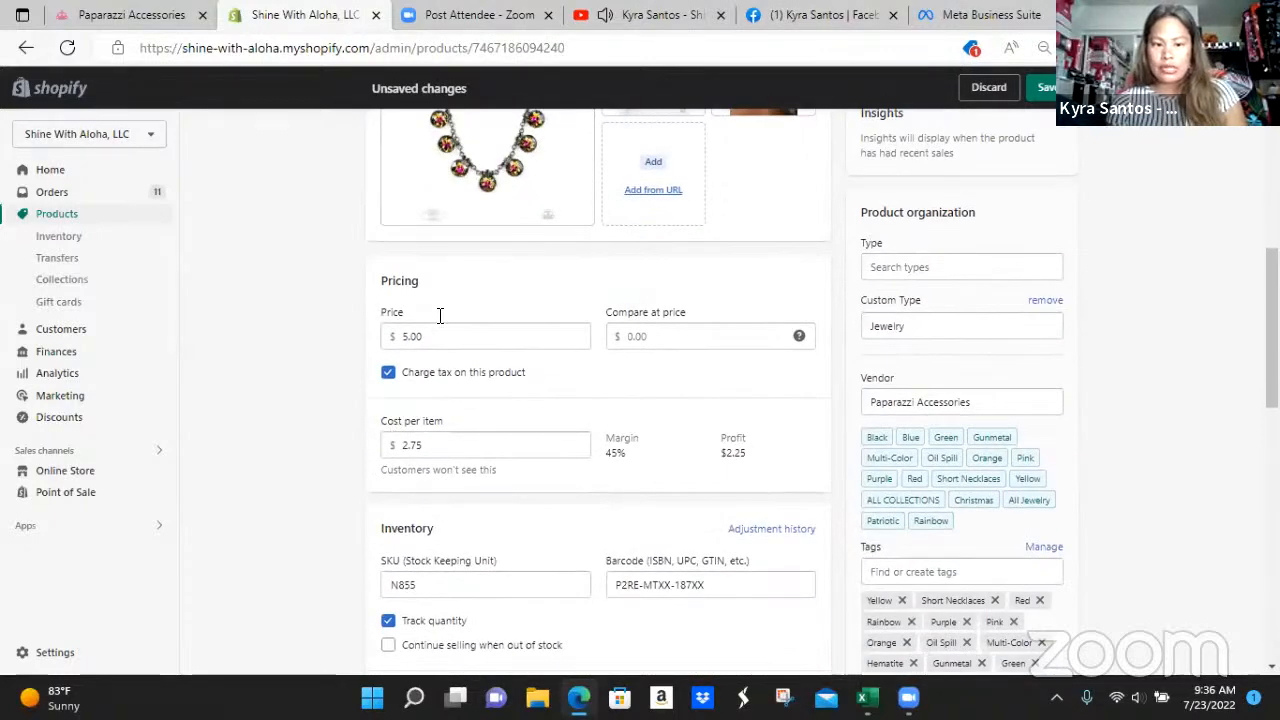
scroll(428, 490, down, 2)
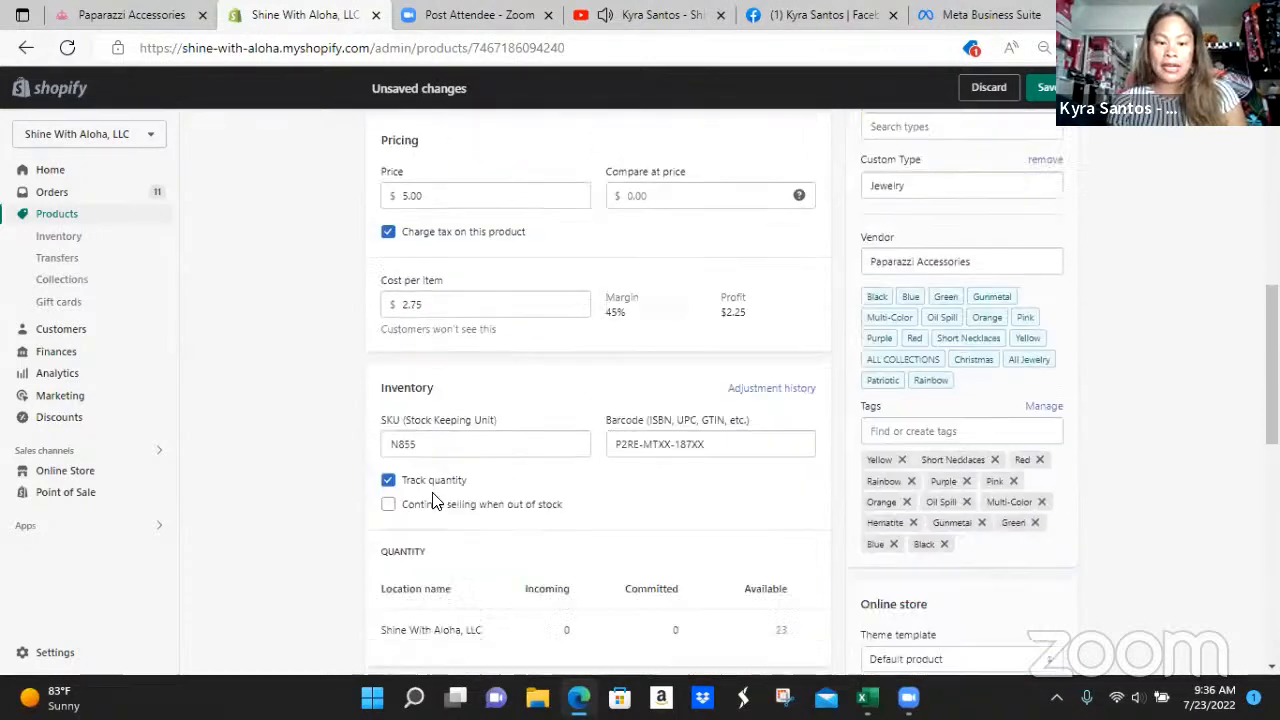
click(488, 411)
double_click(488, 411)
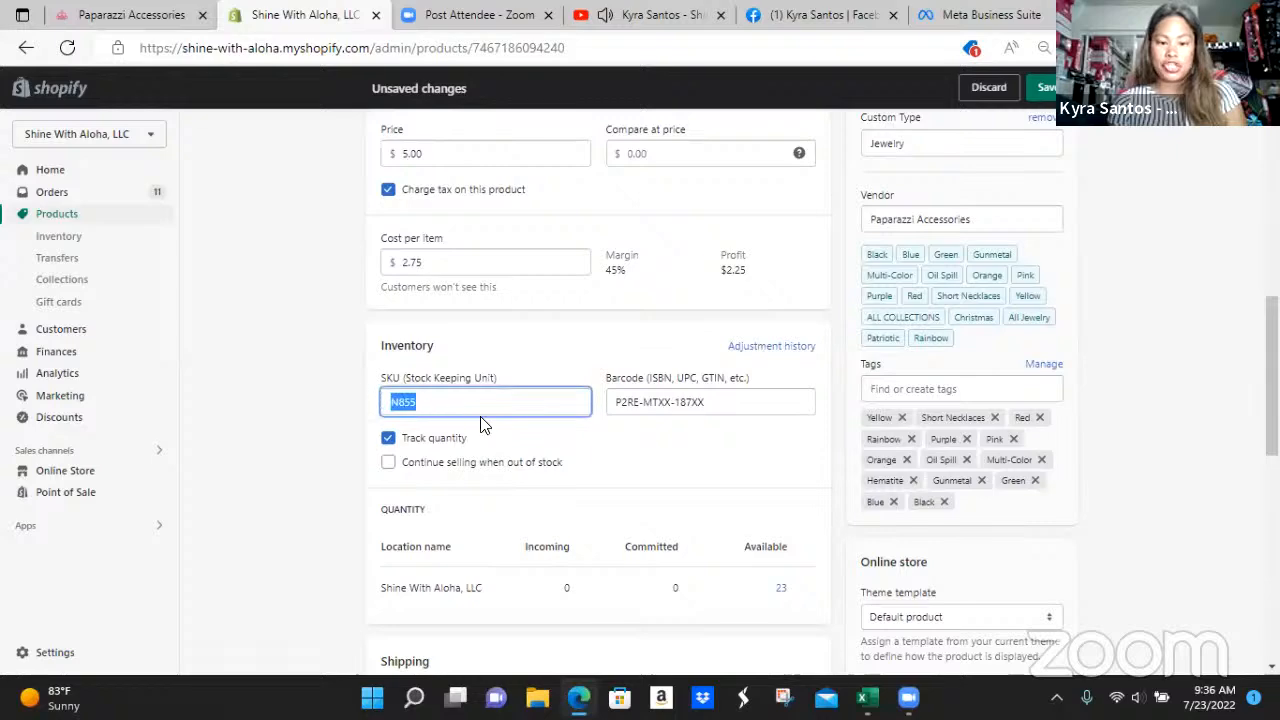
scroll(566, 450, down, 2)
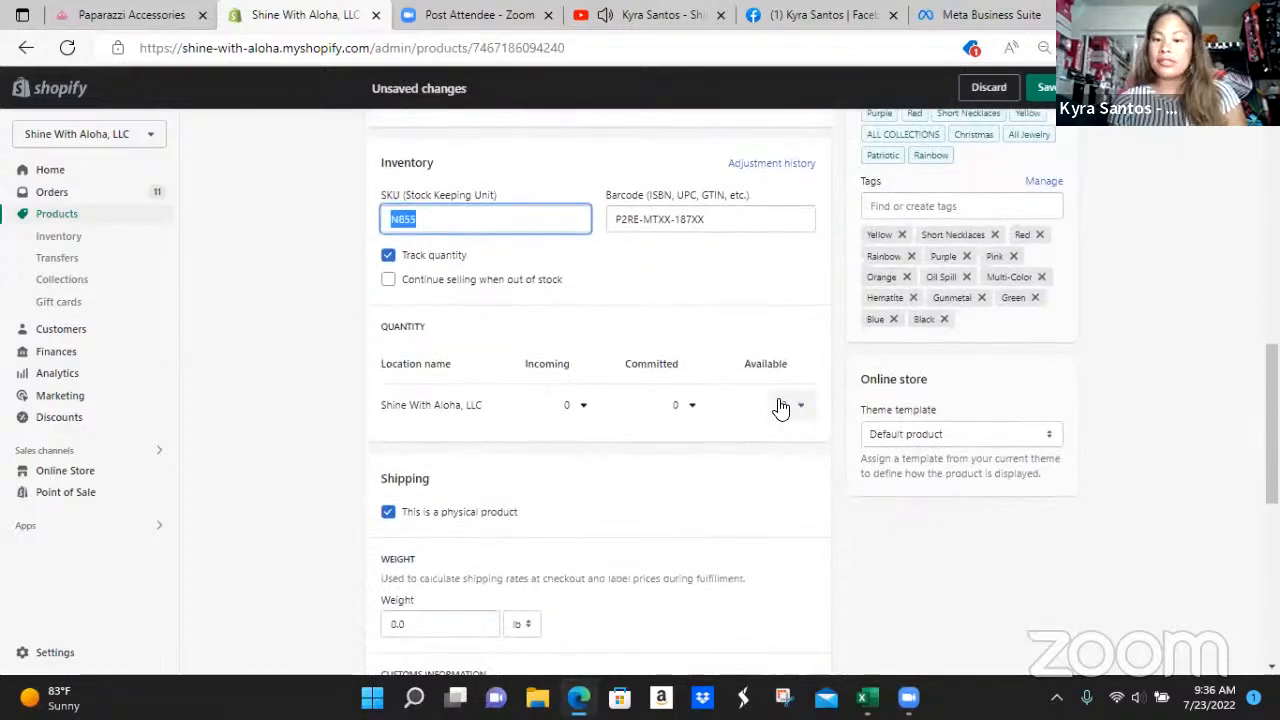
scroll(904, 456, up, 3)
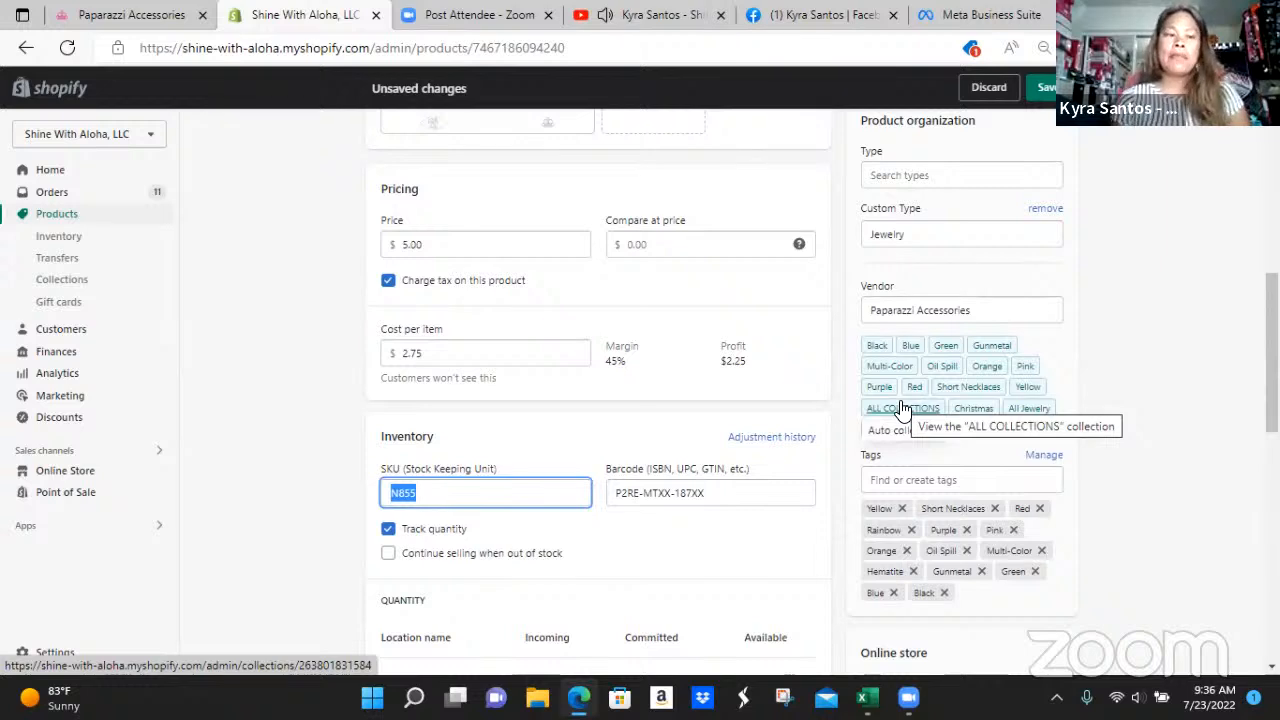
scroll(951, 449, down, 1)
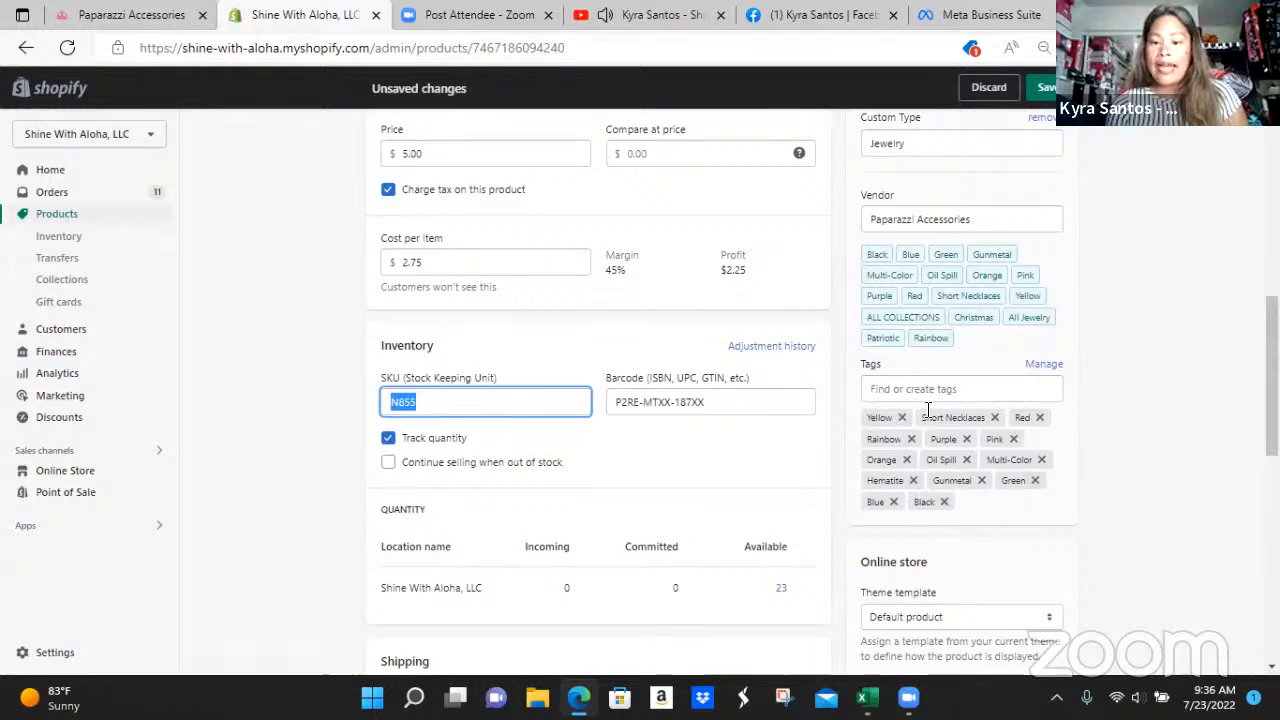
Step: Open the Rainbow collection from the product's collection list, leaving the product page without saving its changes
click(928, 339)
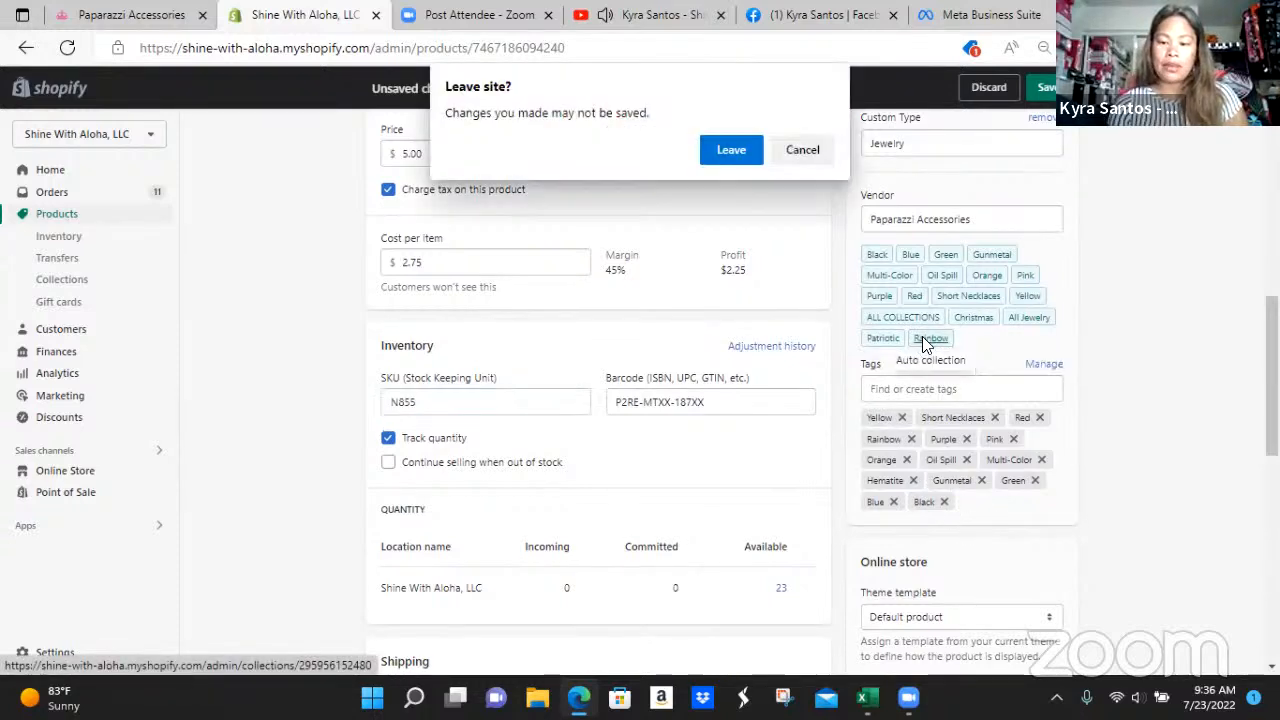
click(728, 163)
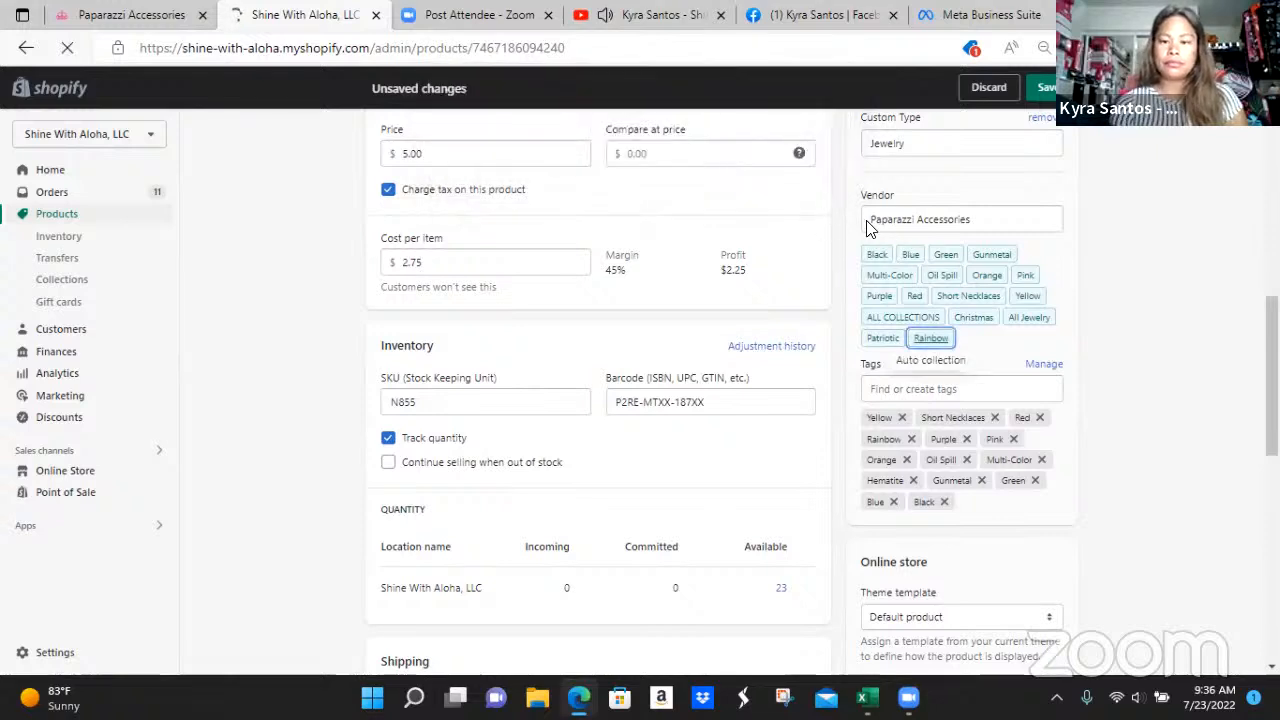
click(936, 340)
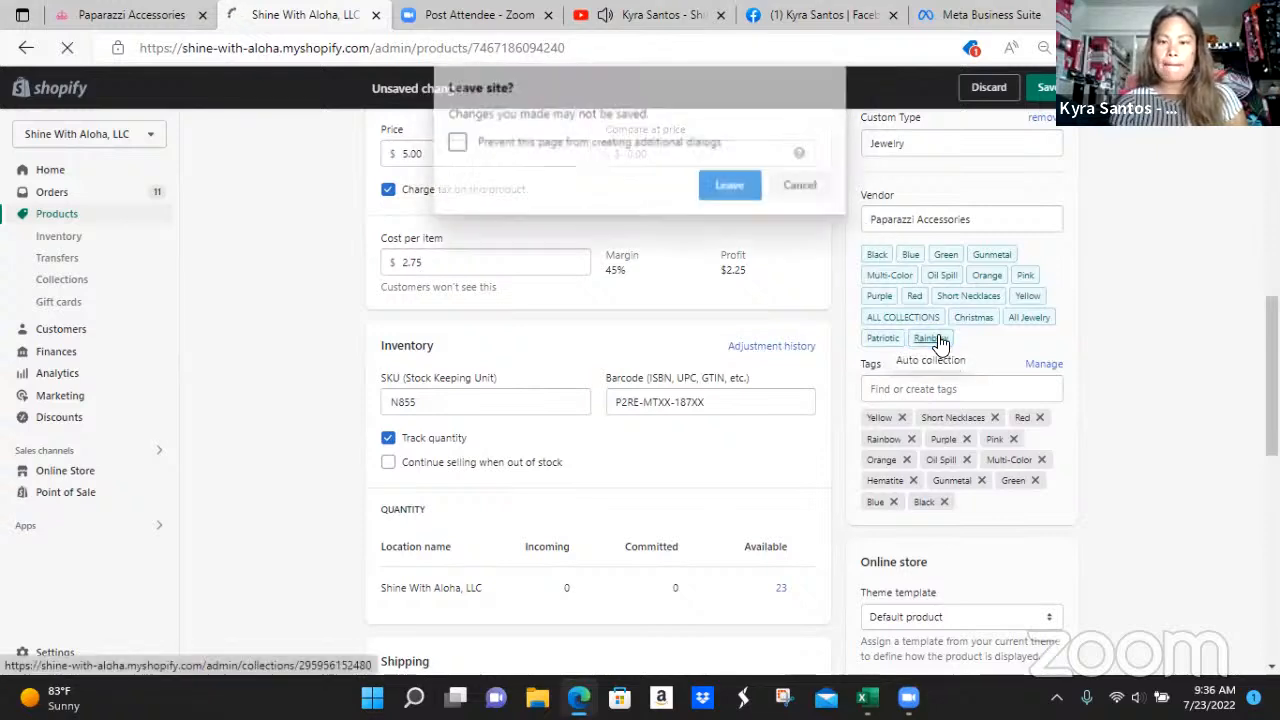
click(723, 183)
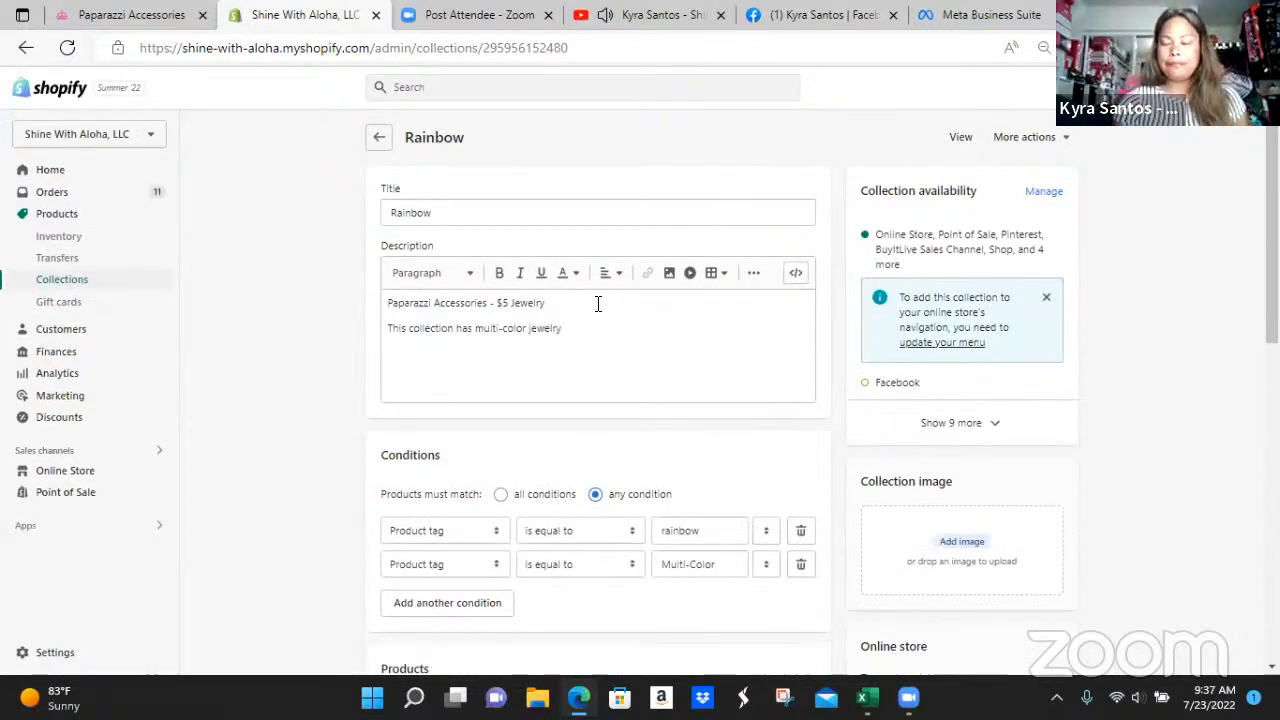
Step: Examine the Rainbow collection's full product list, expanded beyond the first ten, for GLOW-Getter Glamour - Multi
scroll(595, 315, down, 5)
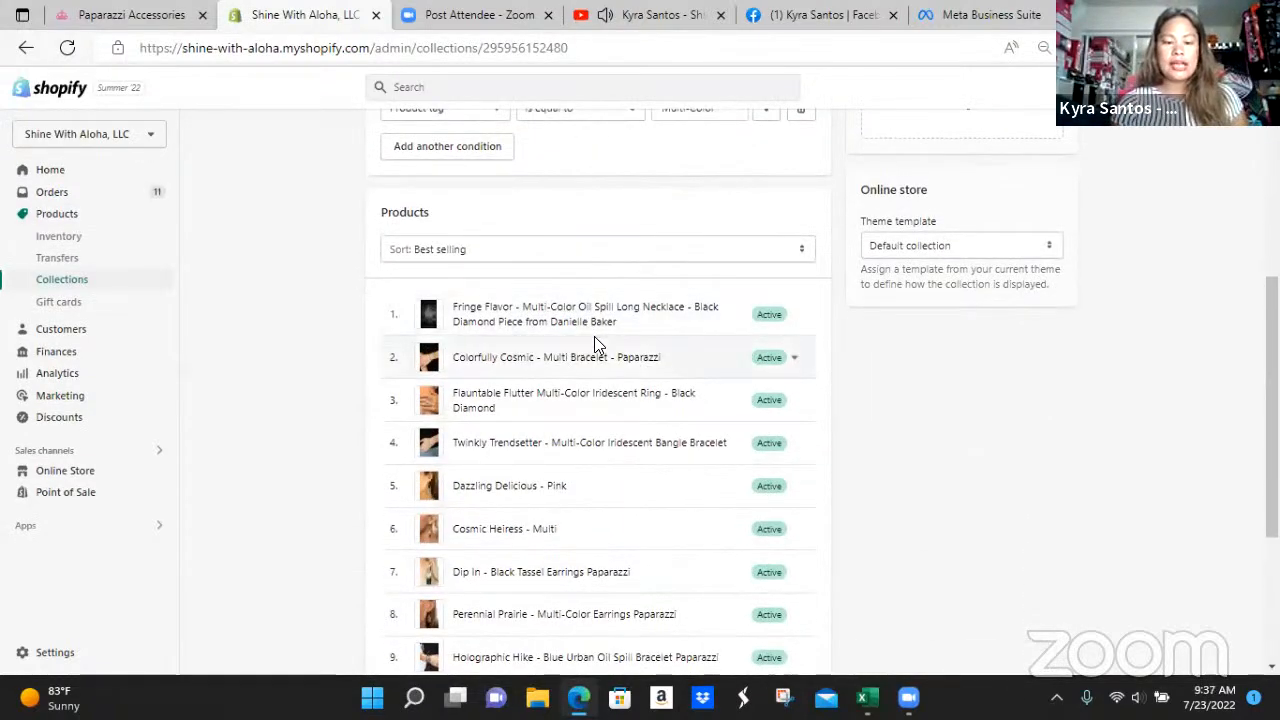
scroll(594, 340, down, 3)
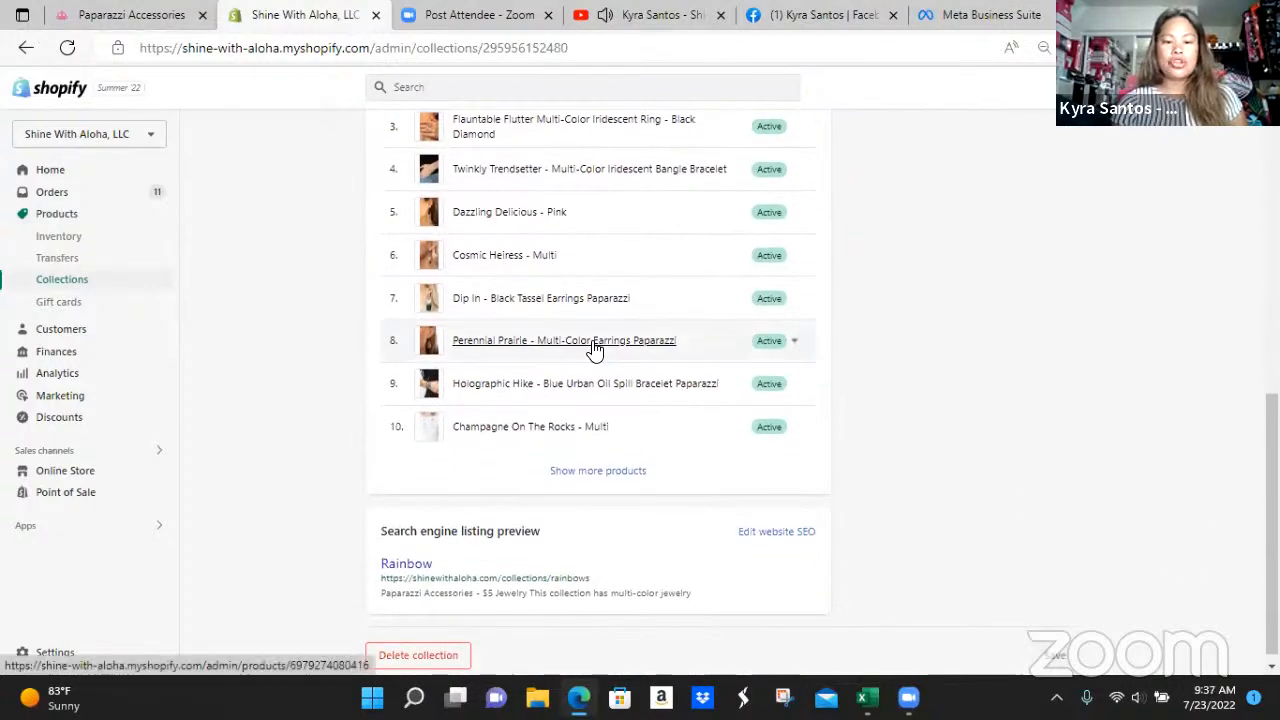
click(572, 474)
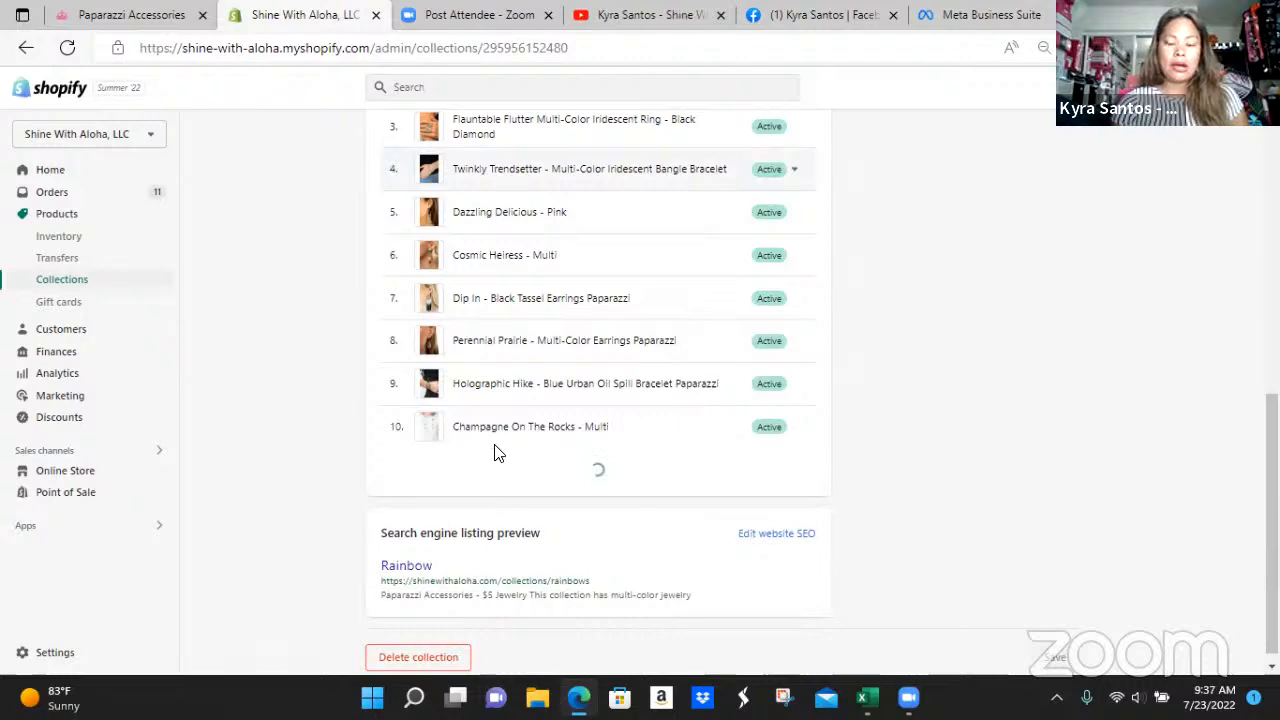
scroll(496, 458, down, 2)
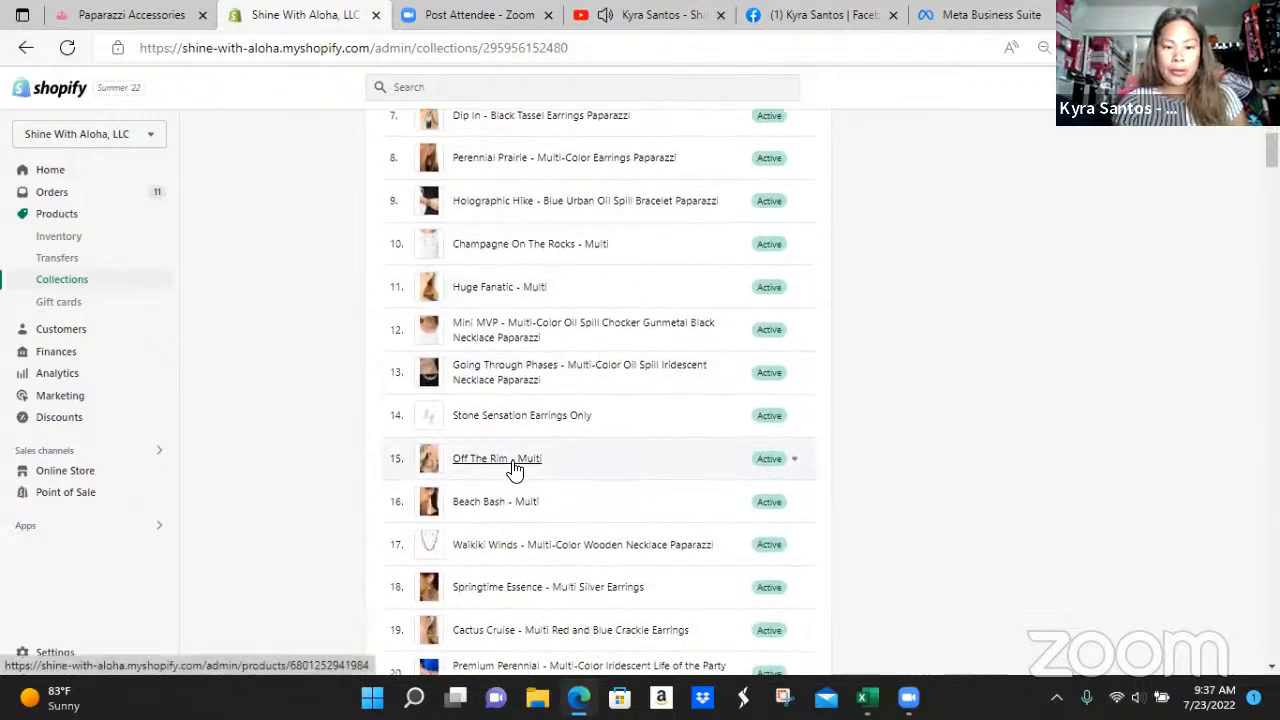
scroll(525, 465, down, 6)
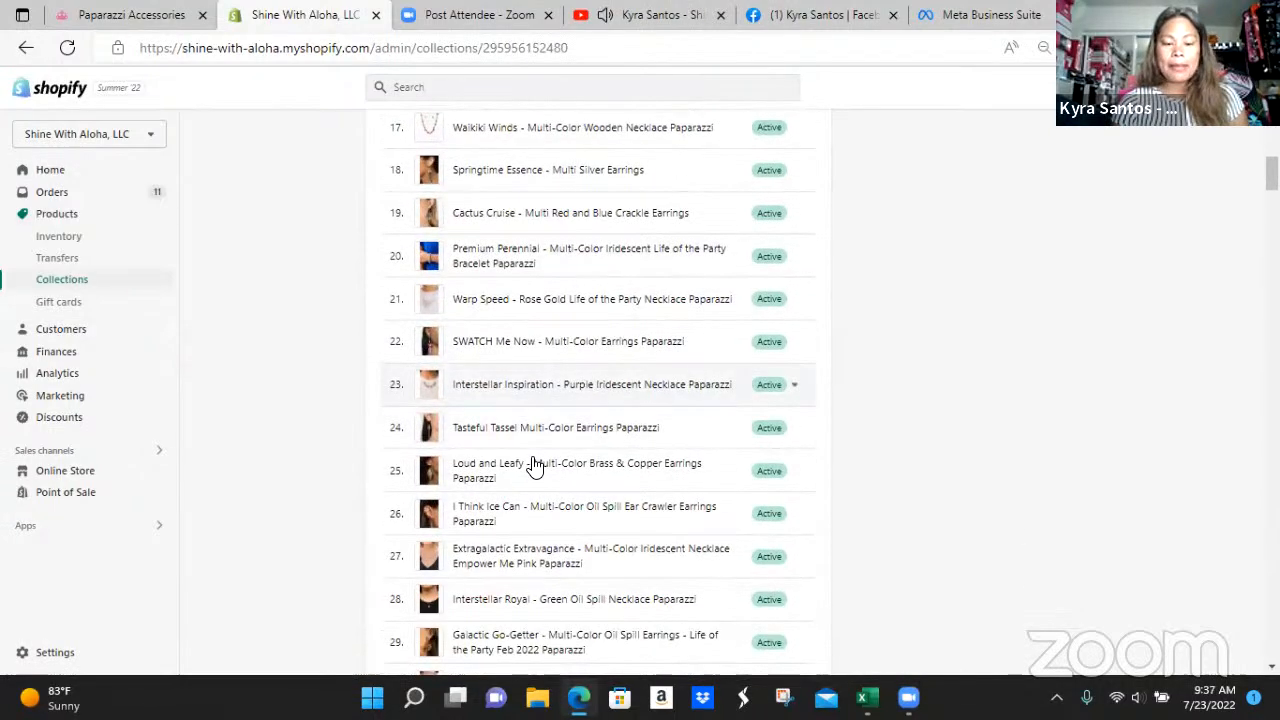
scroll(530, 465, down, 4)
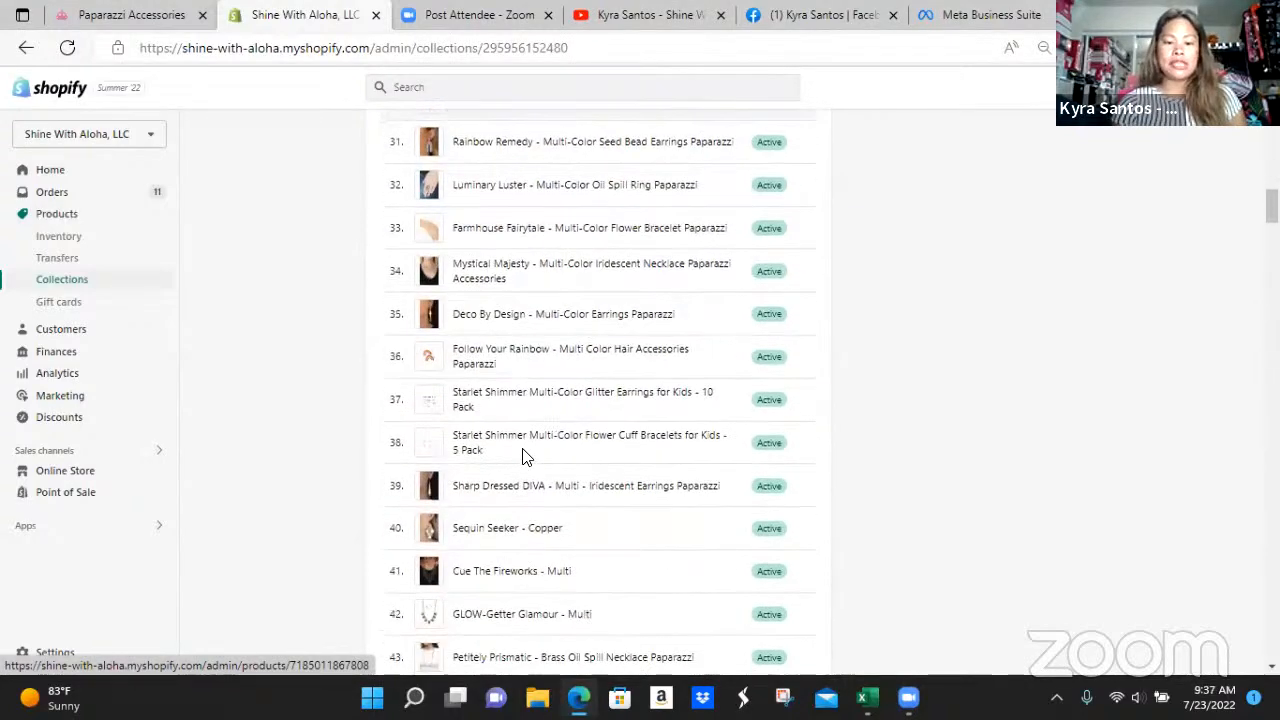
scroll(533, 463, up, 7)
scroll(534, 462, up, 6)
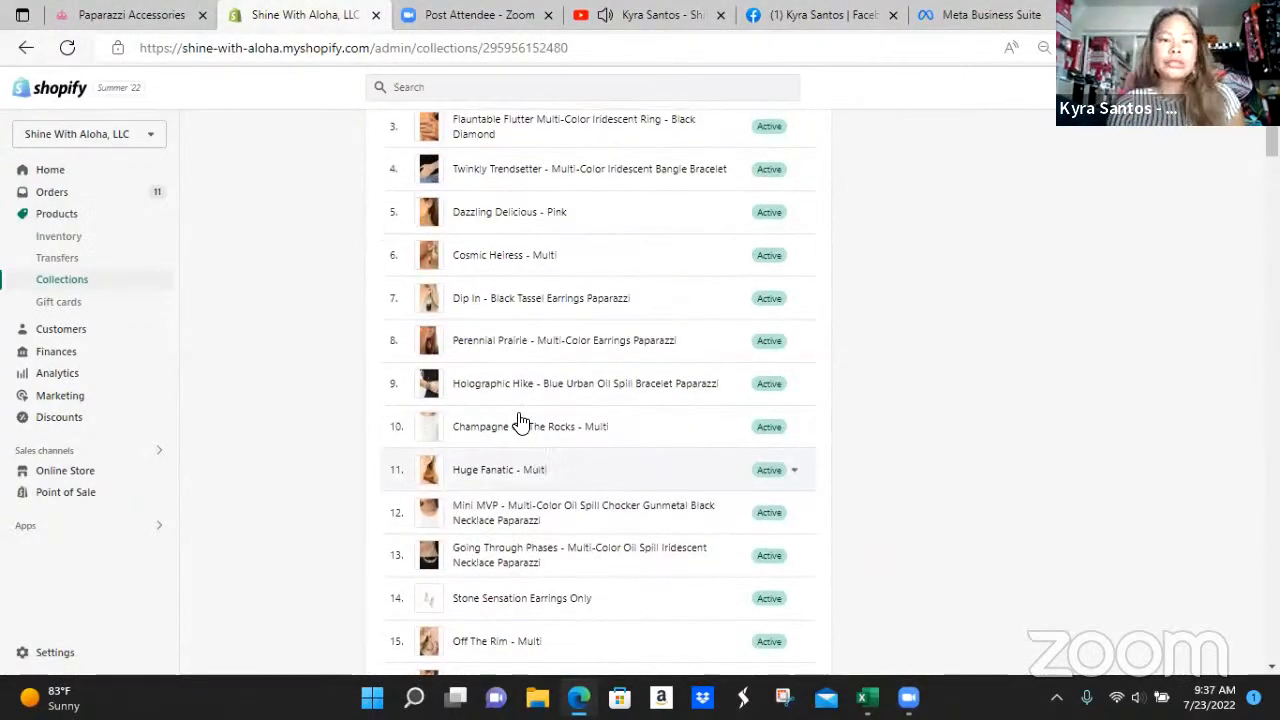
scroll(516, 418, up, 3)
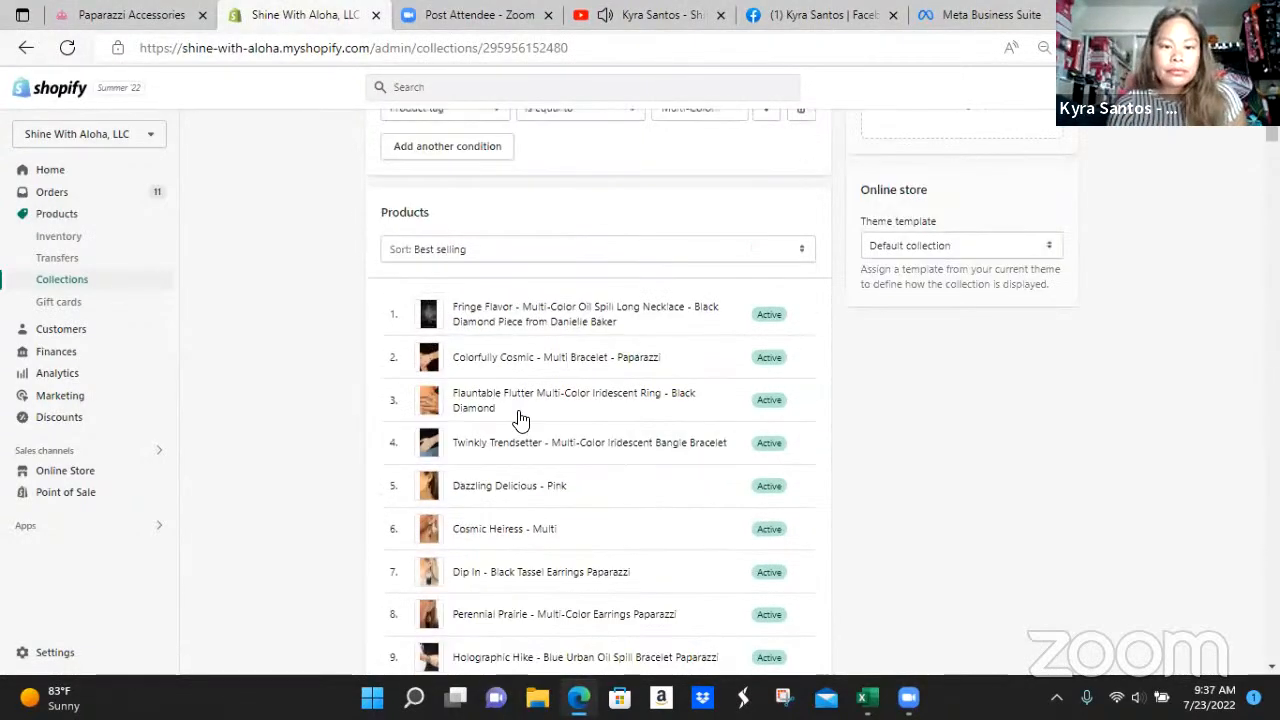
Step: Sort the Rainbow collection's products by Newest
click(792, 250)
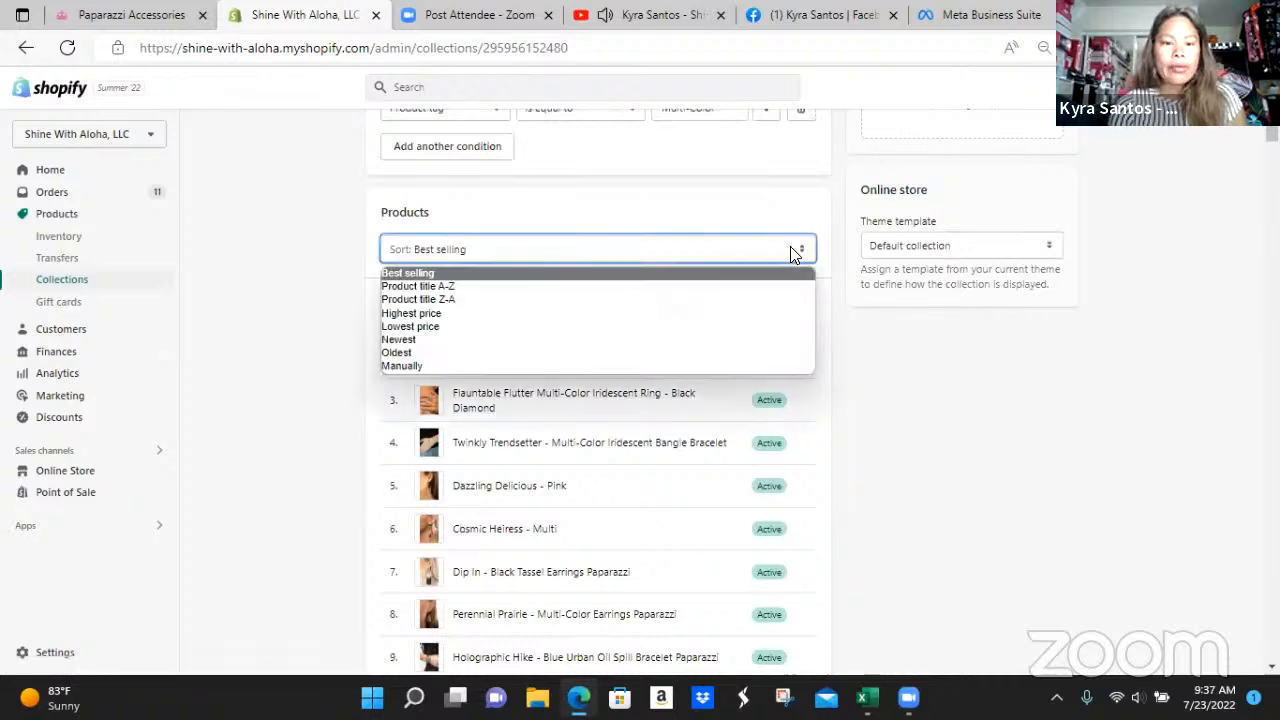
click(421, 340)
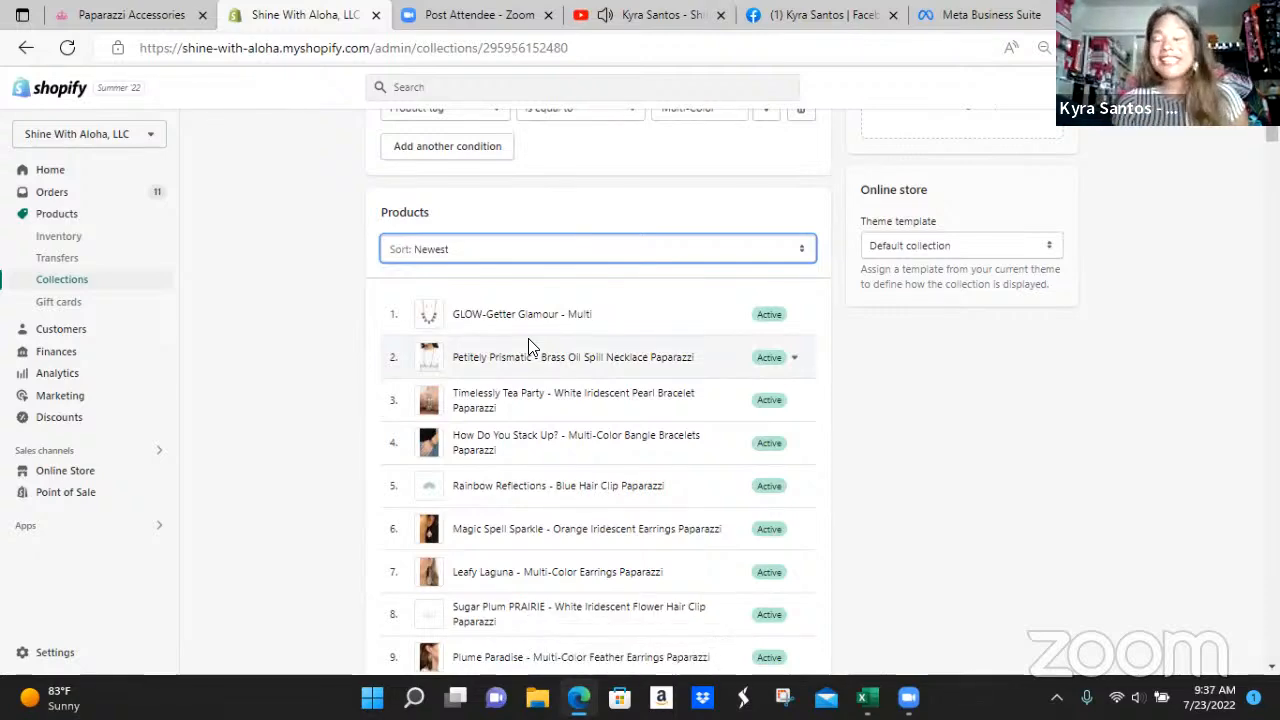
scroll(509, 343, up, 5)
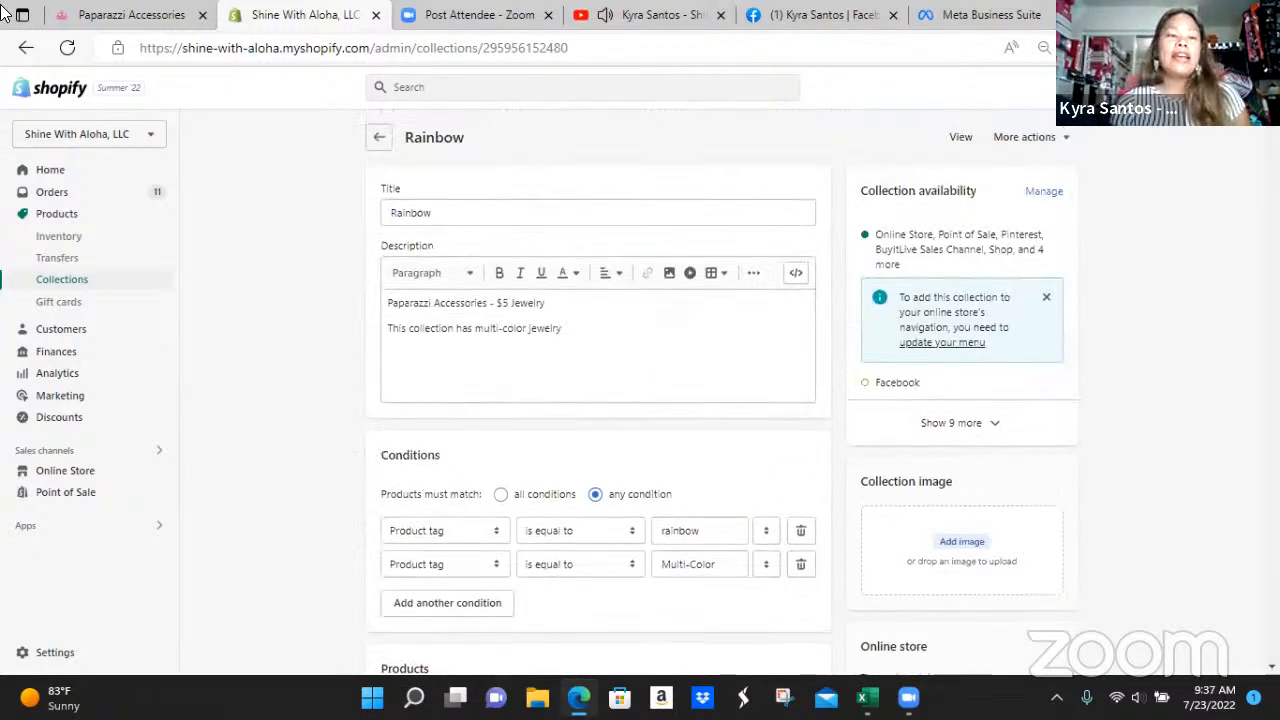
Step: Return to the GLOW-Getter Glamour - Multi product page and compare its assigned collections with its tags
click(27, 48)
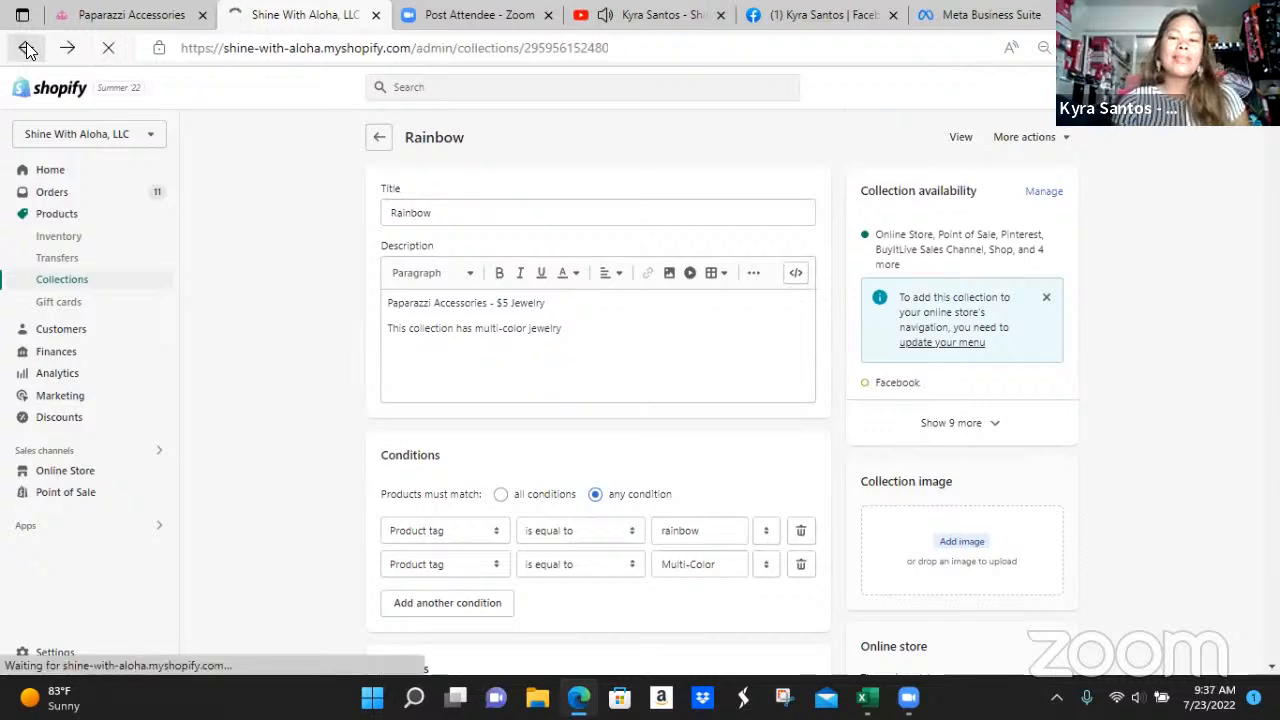
click(78, 218)
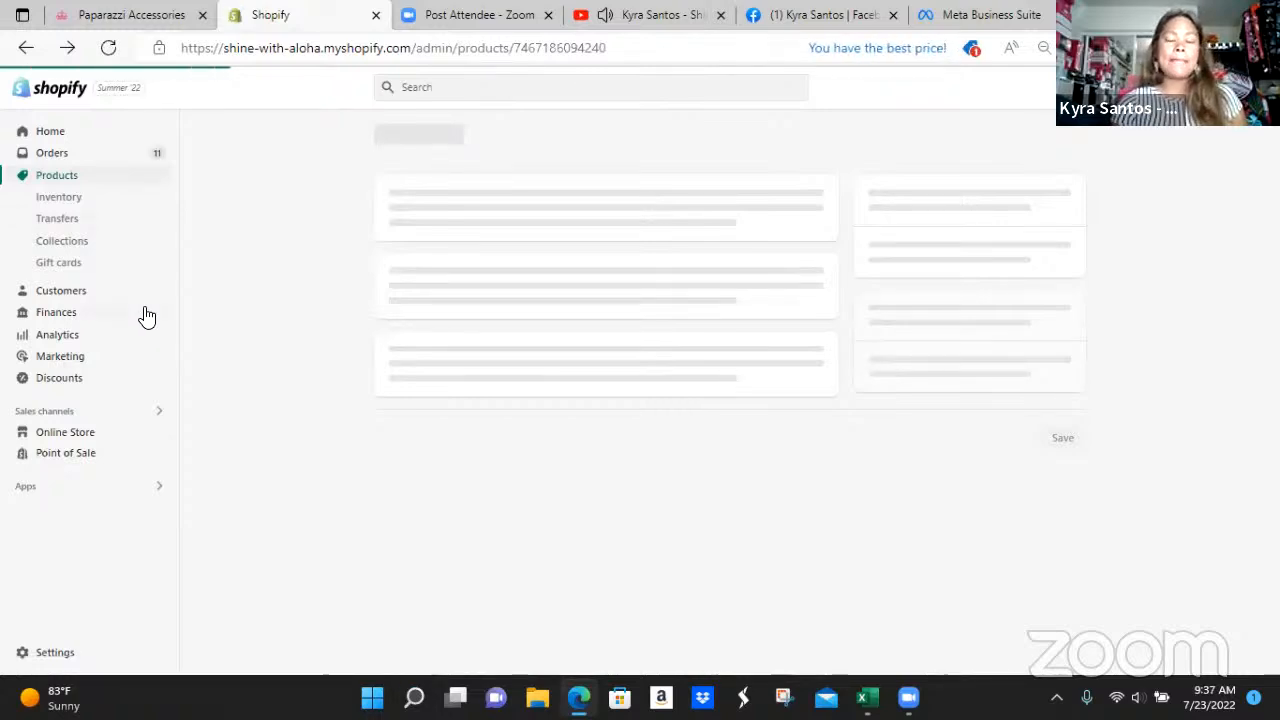
scroll(1086, 451, down, 4)
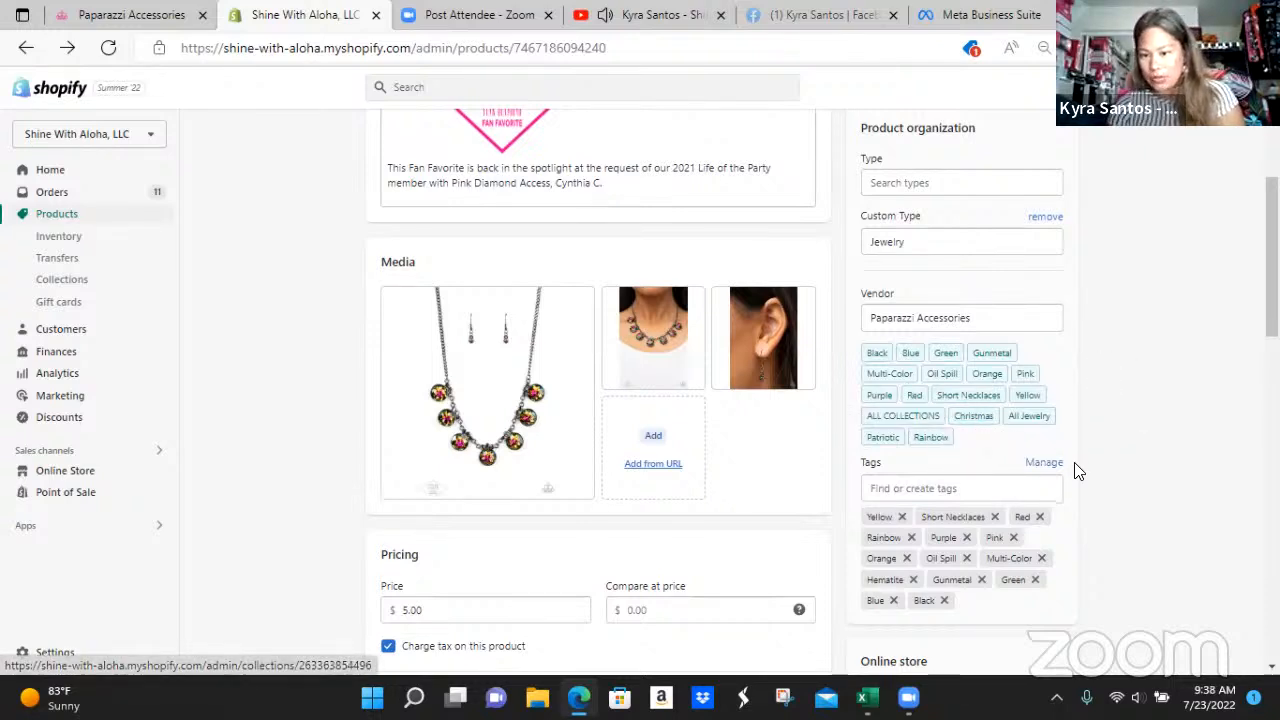
scroll(1103, 471, down, 2)
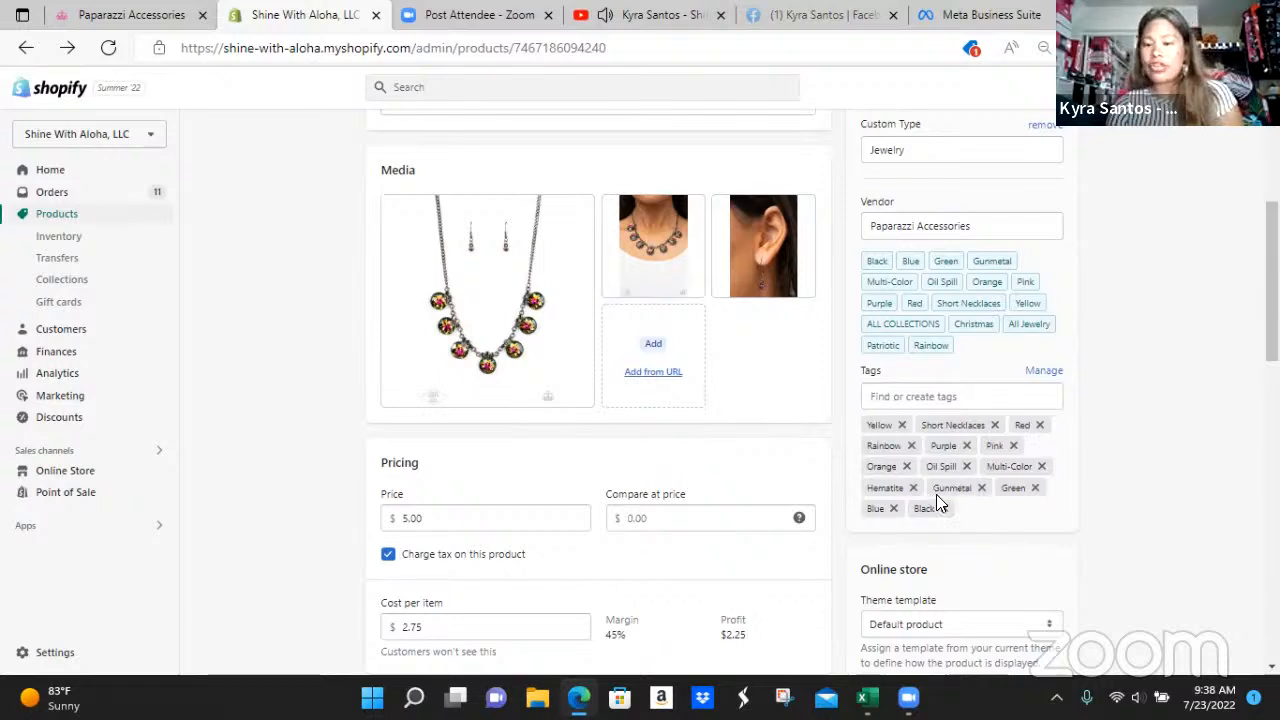
Step: Open the Christmas collection from the product and examine the product tag conditions that fill it
click(968, 330)
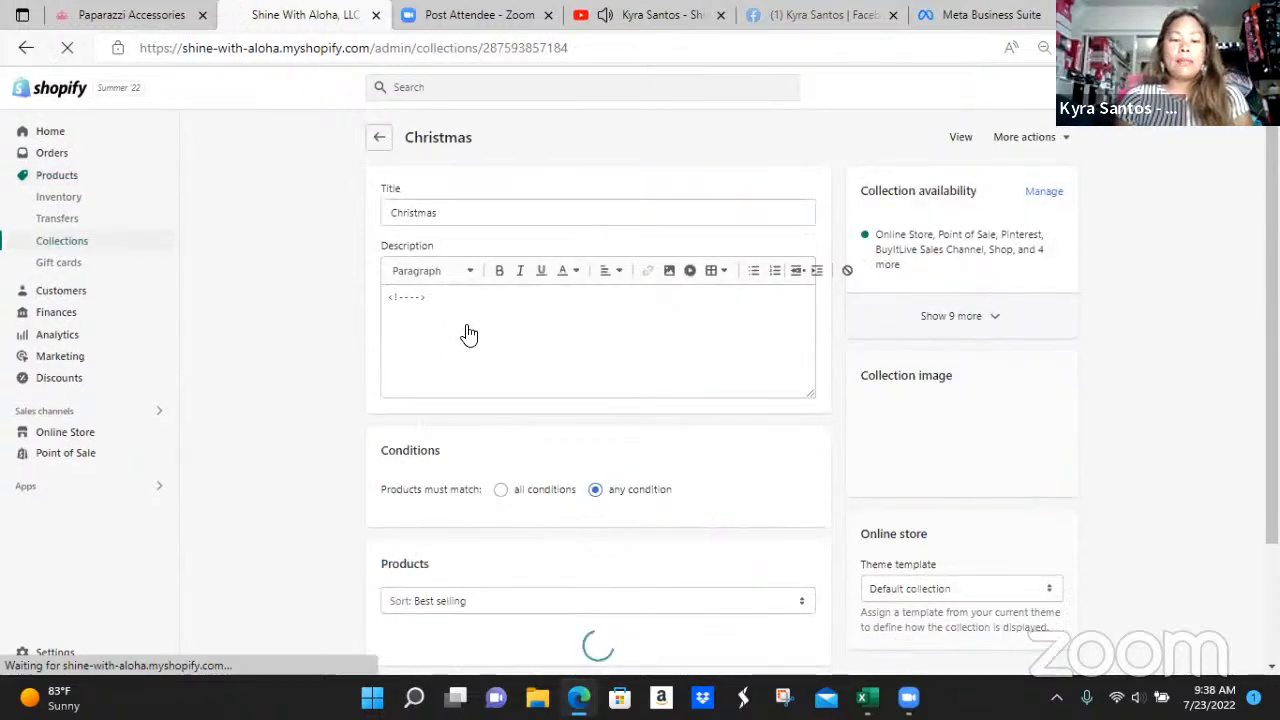
scroll(466, 334, down, 2)
scroll(512, 370, down, 1)
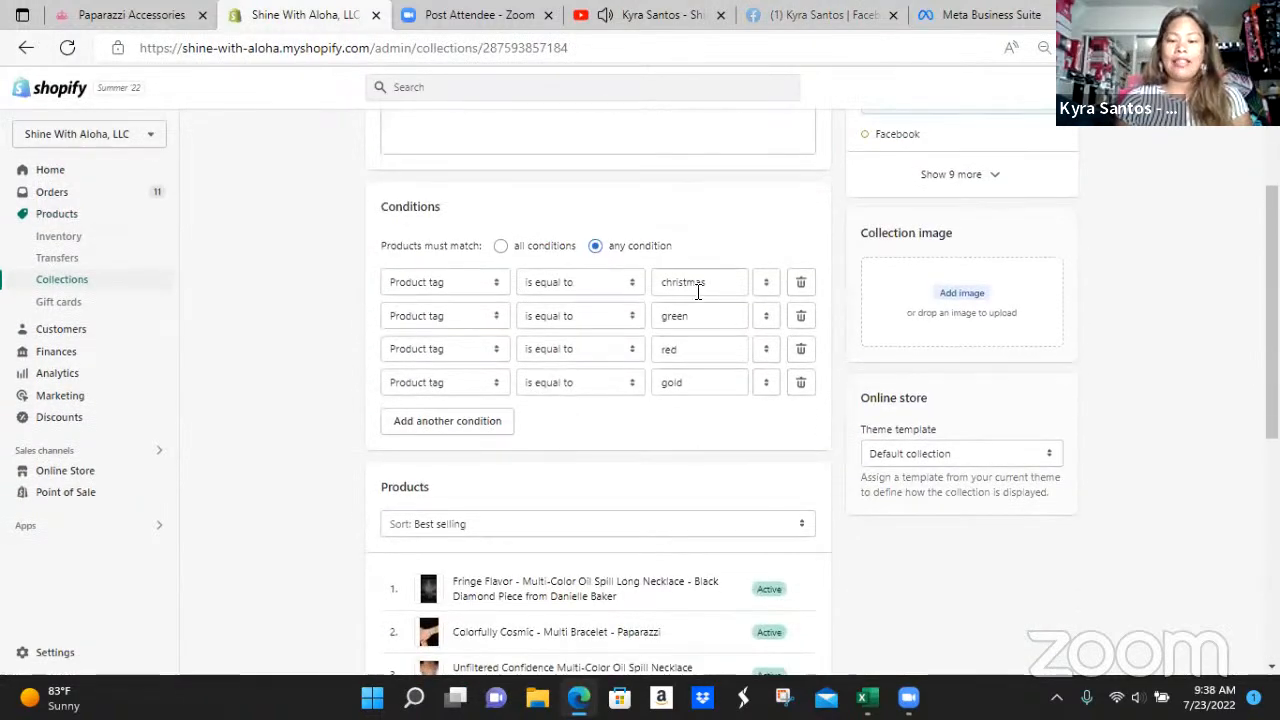
drag(713, 281, 659, 321)
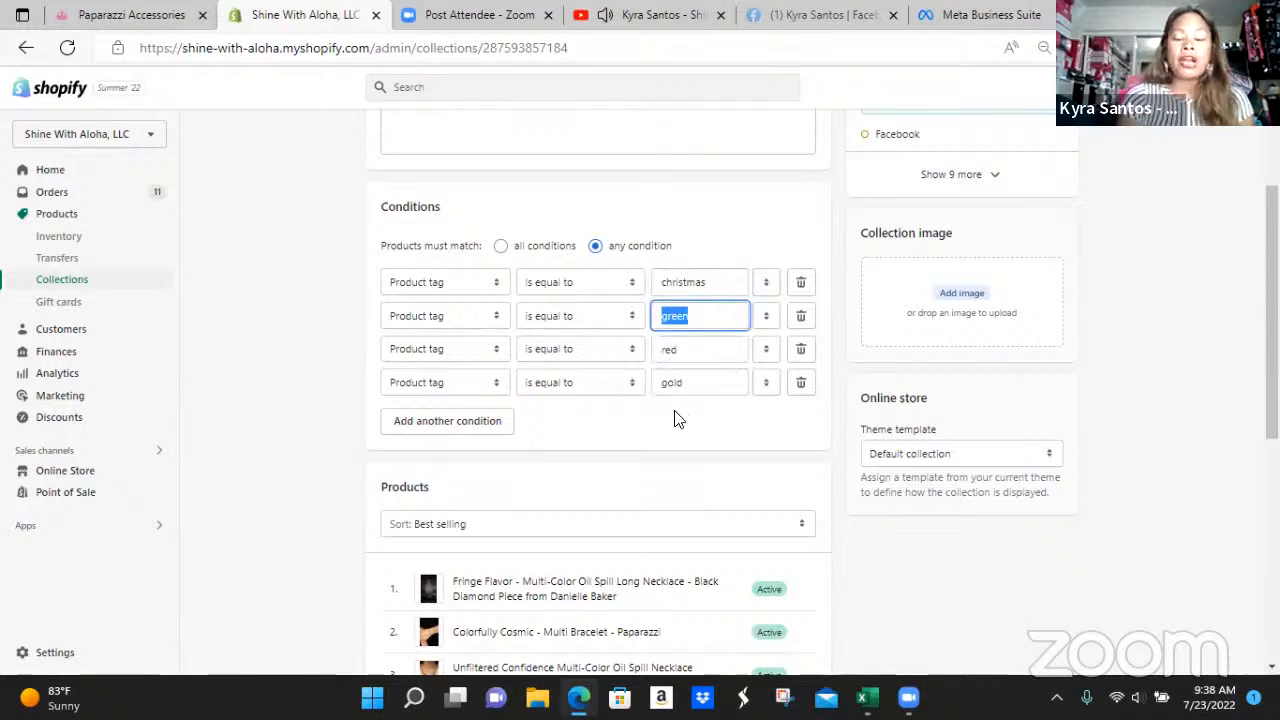
scroll(714, 420, up, 3)
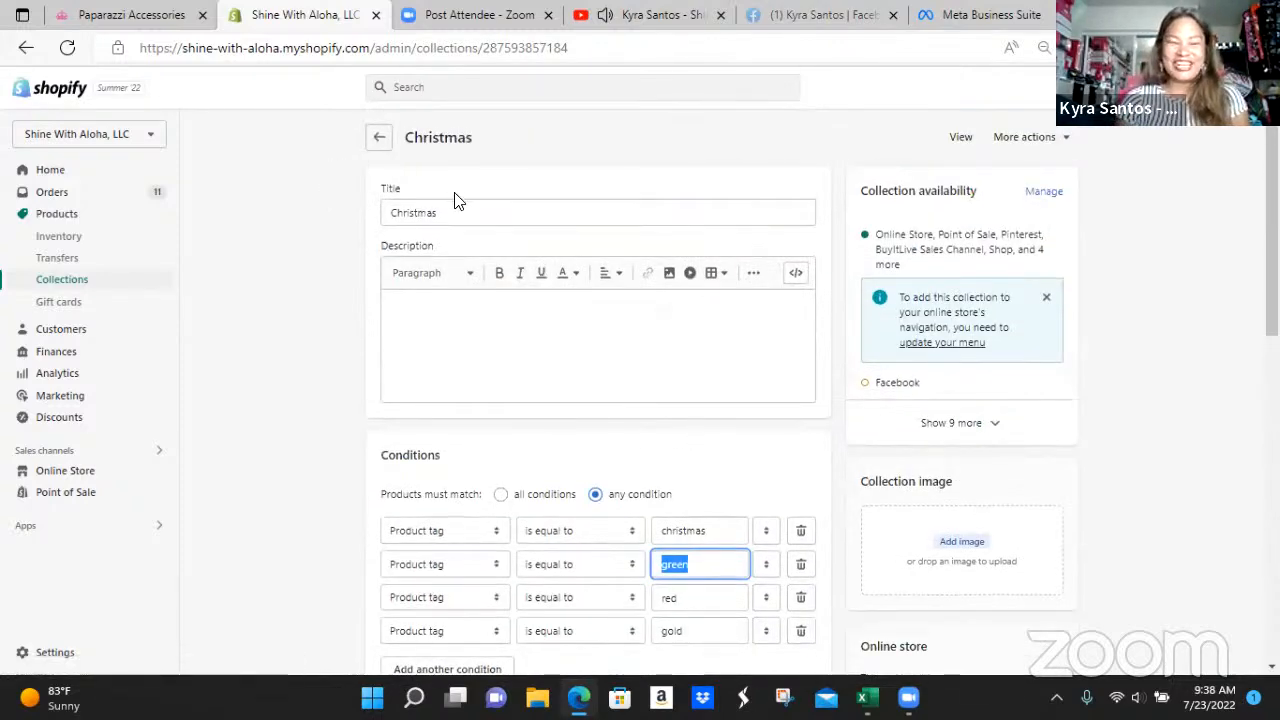
Step: Leave the Christmas collection, open the live online store and show its Shop Categories choices
click(376, 140)
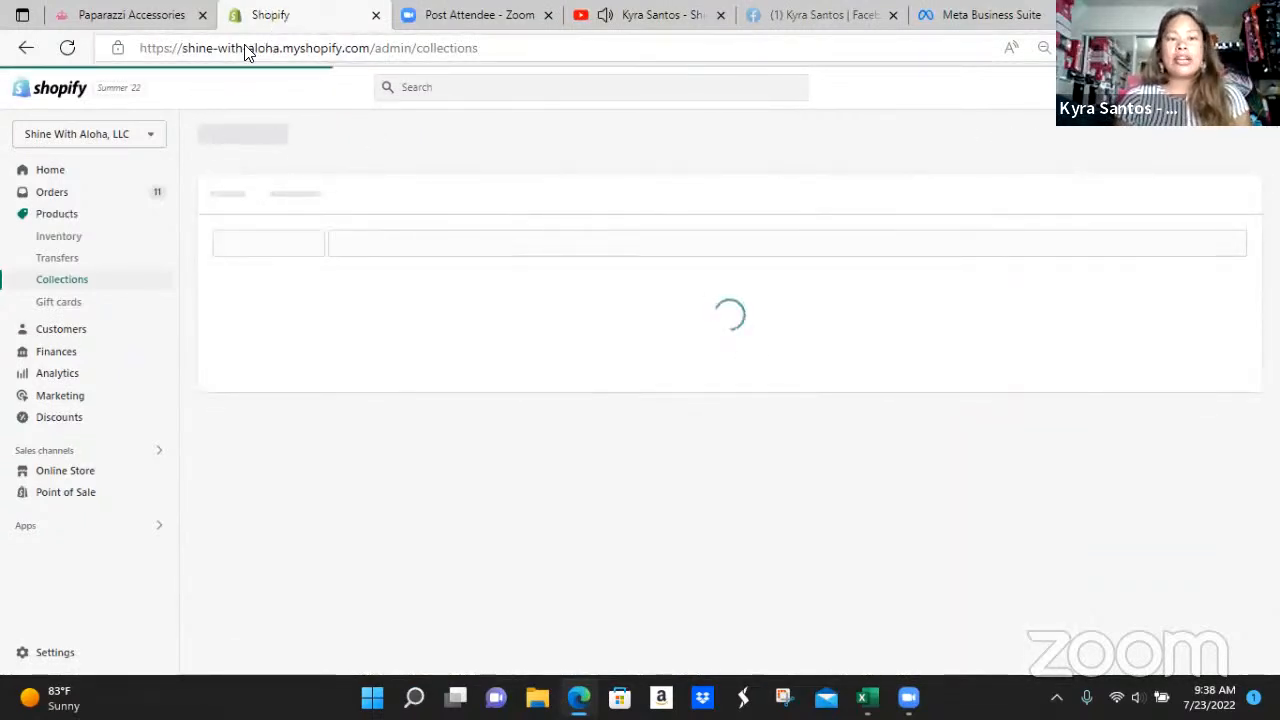
click(158, 471)
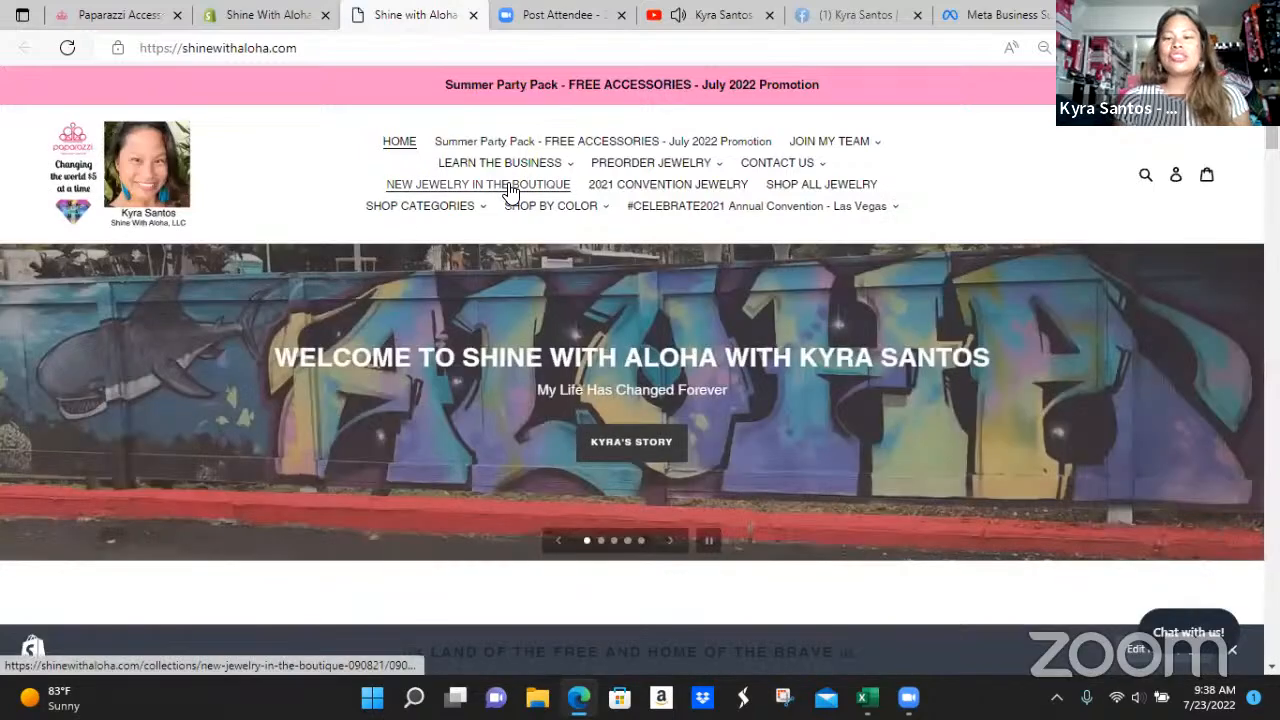
click(449, 206)
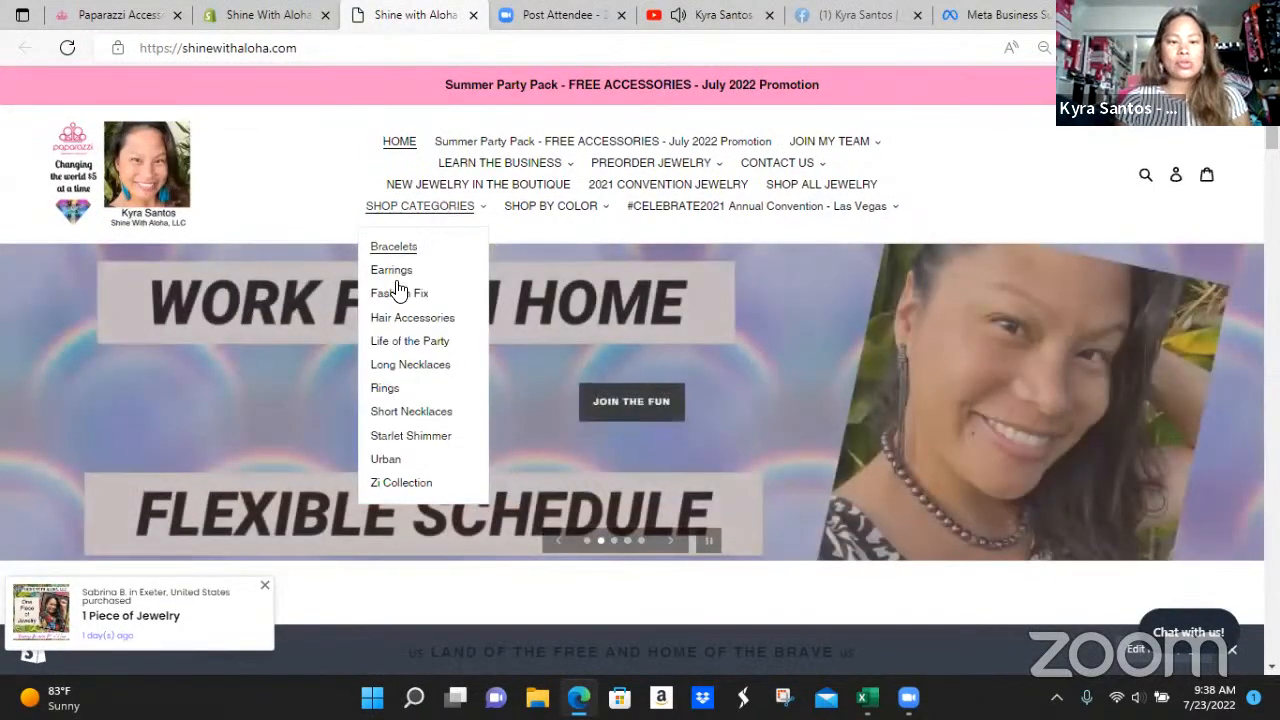
Step: Open the Short Necklaces category in the online store and sort its products by date, new to old
click(425, 413)
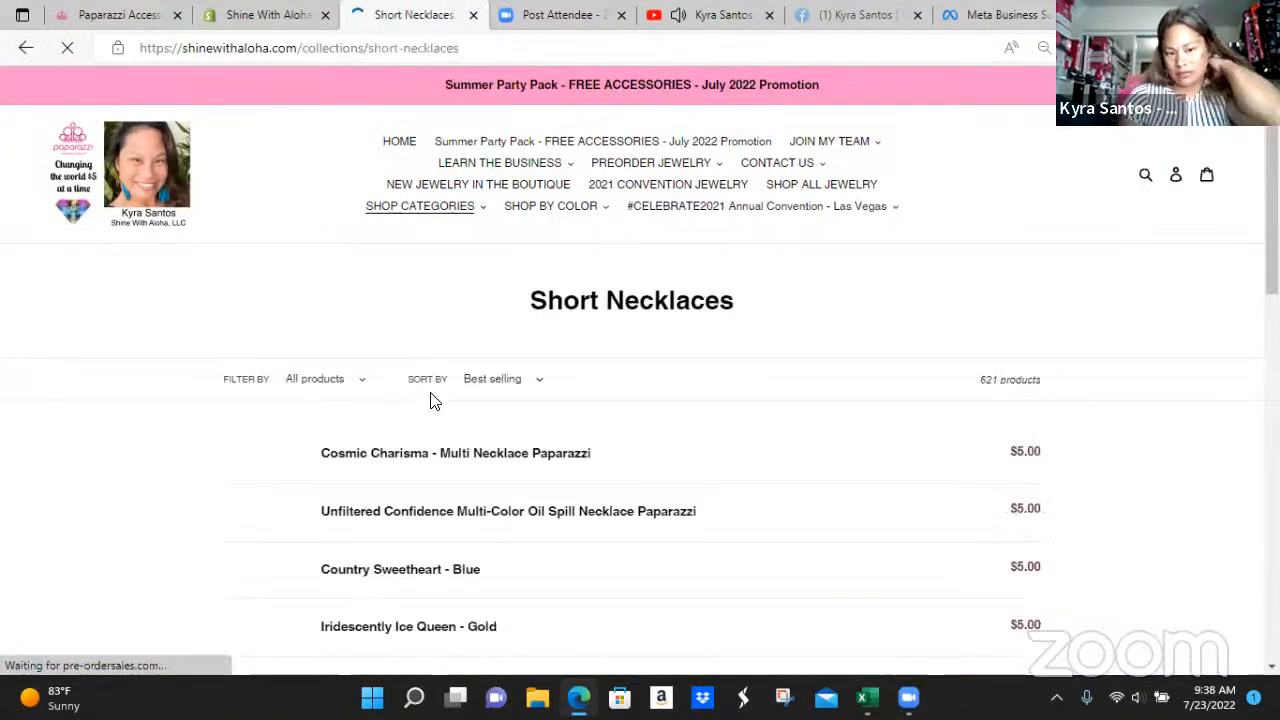
scroll(475, 385, down, 1)
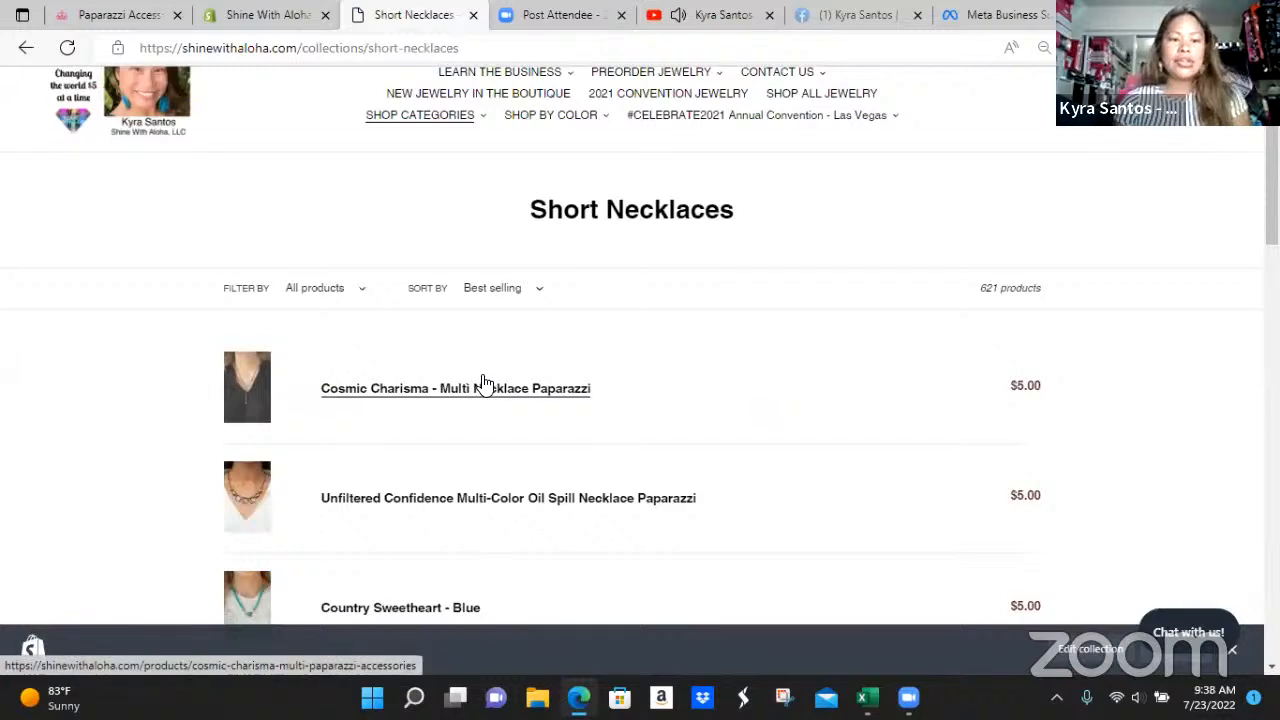
scroll(491, 380, down, 1)
scroll(491, 380, up, 1)
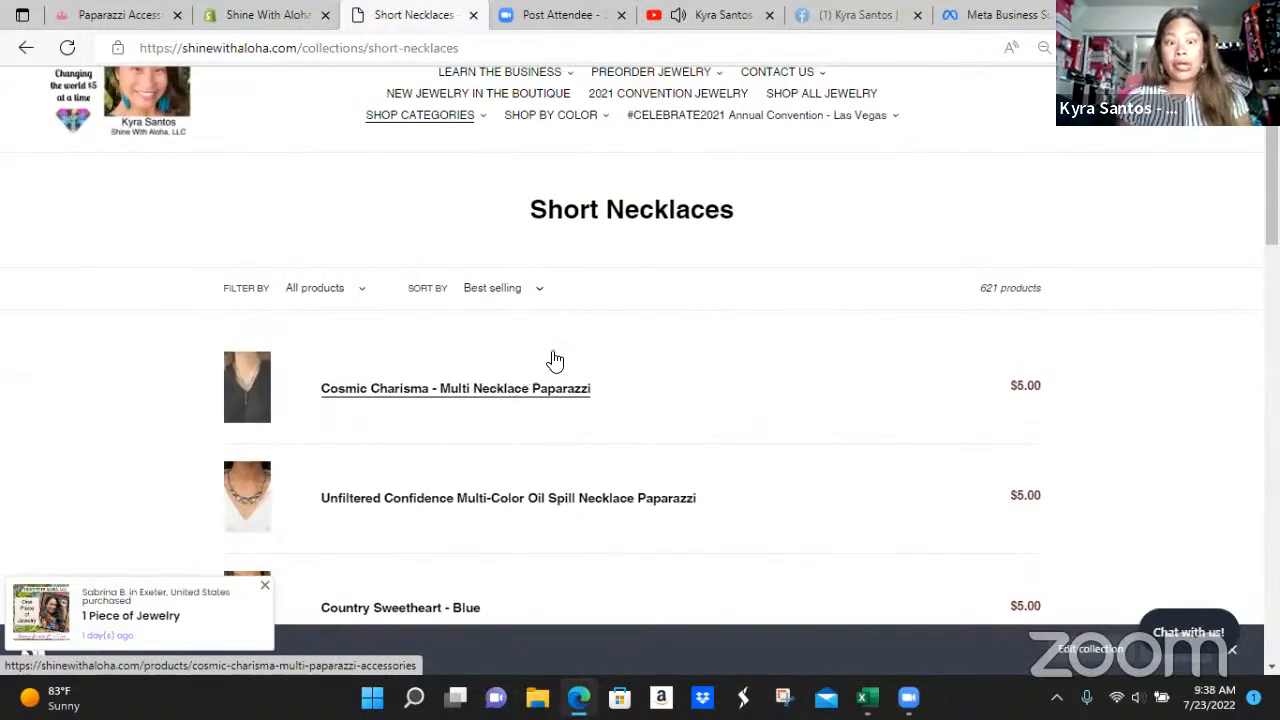
click(512, 290)
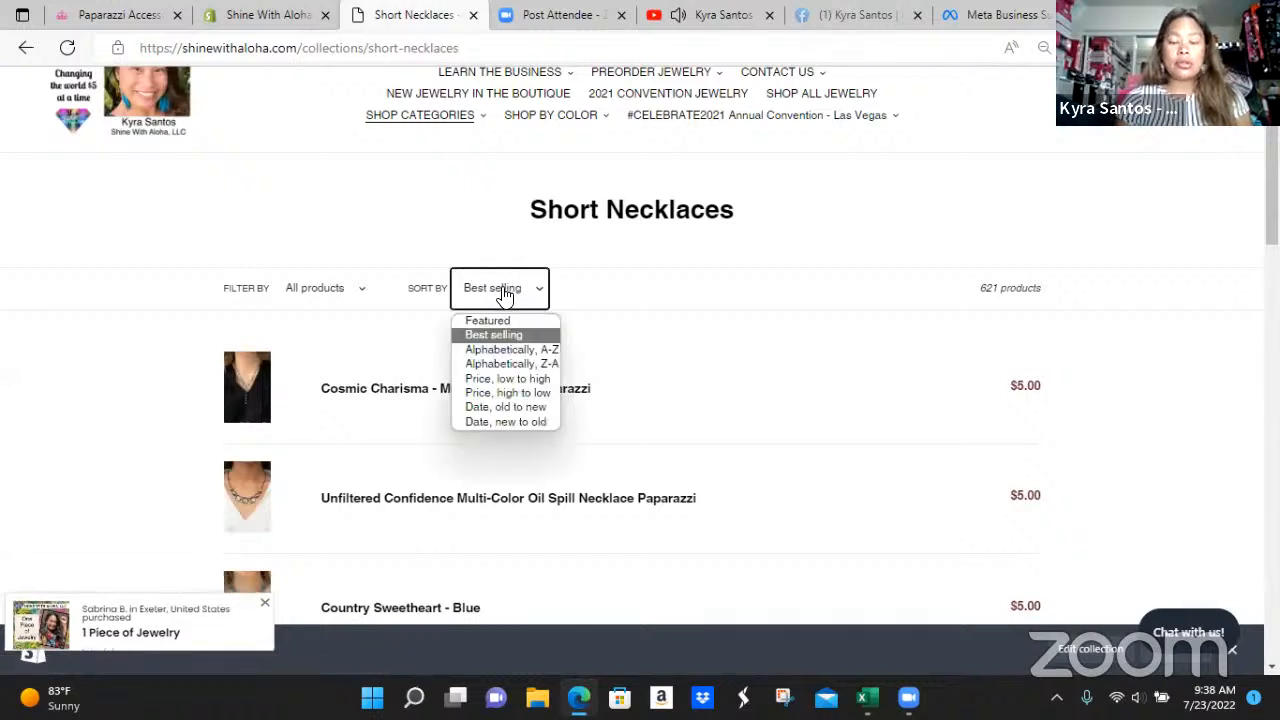
click(524, 422)
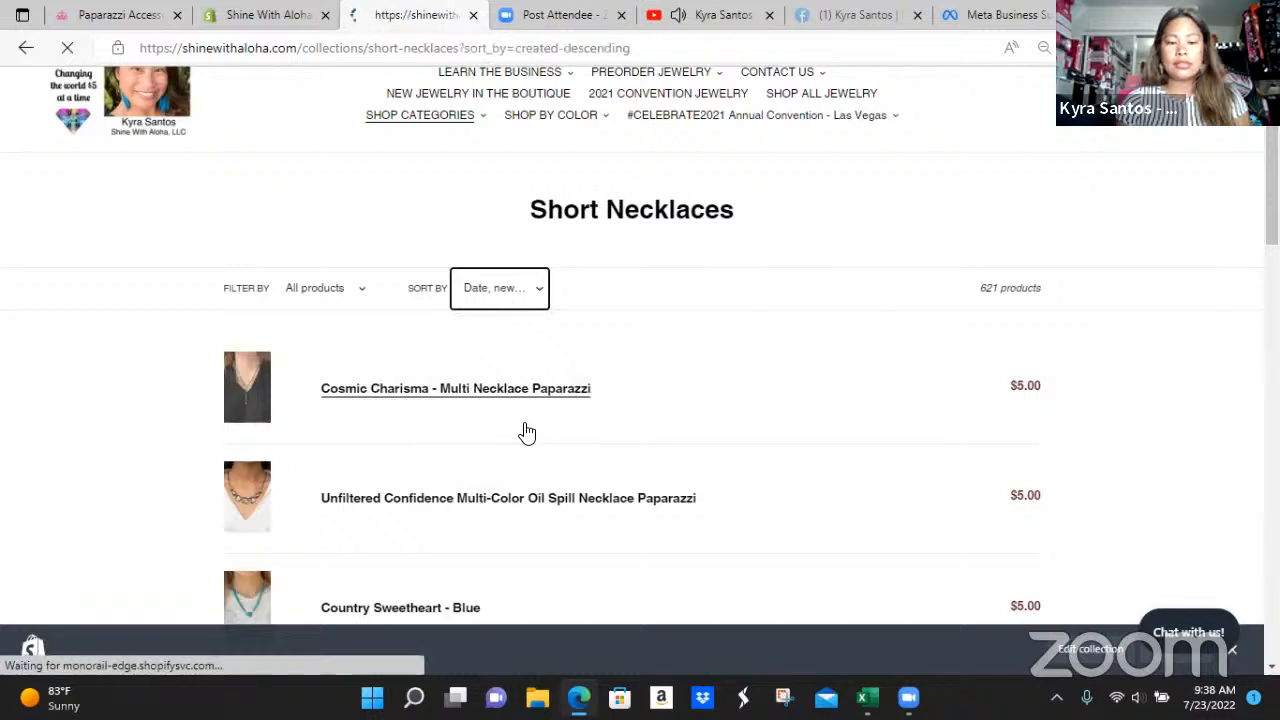
scroll(391, 456, down, 3)
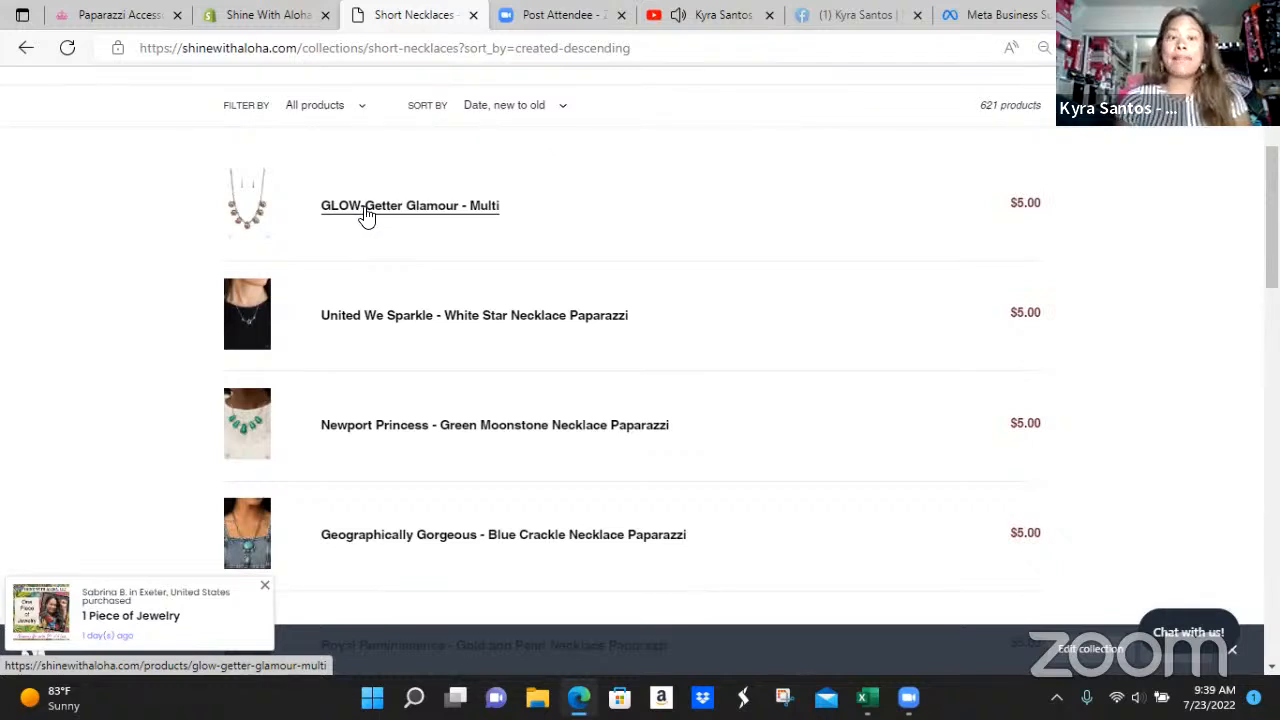
Step: Open the Black collection under Shop by Color and sort its products by date, new to old
scroll(390, 215, up, 3)
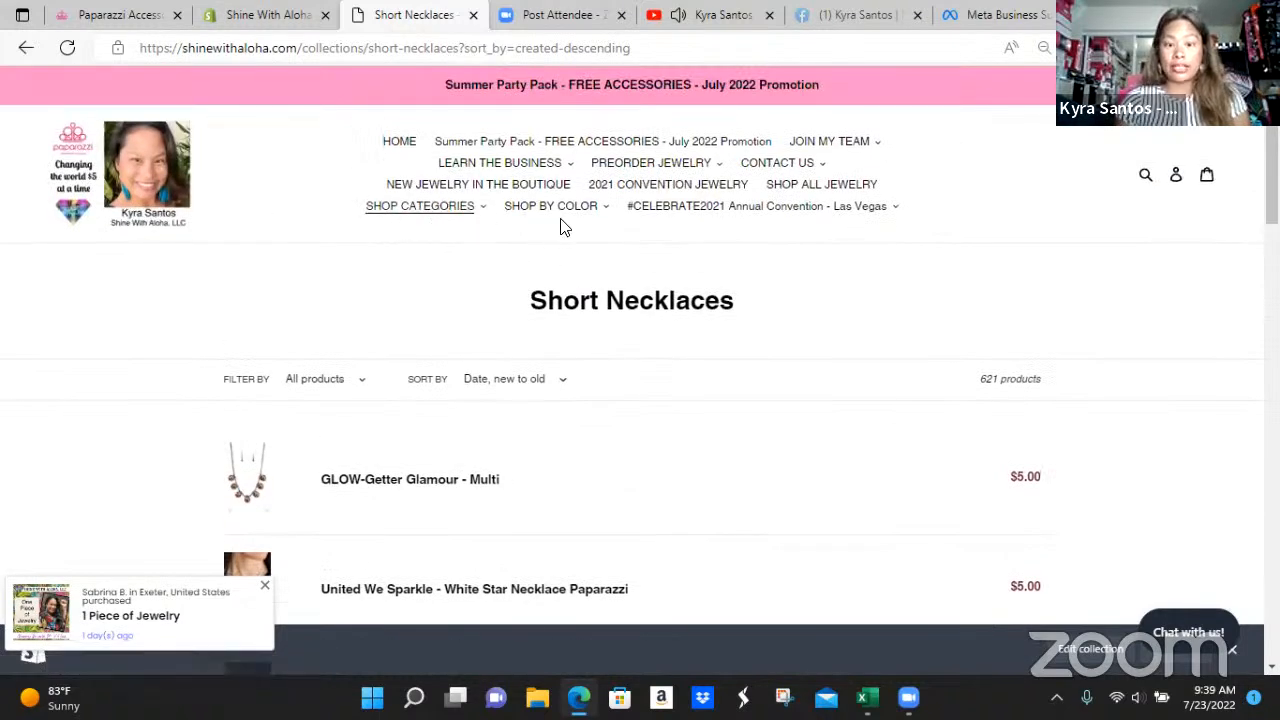
click(570, 214)
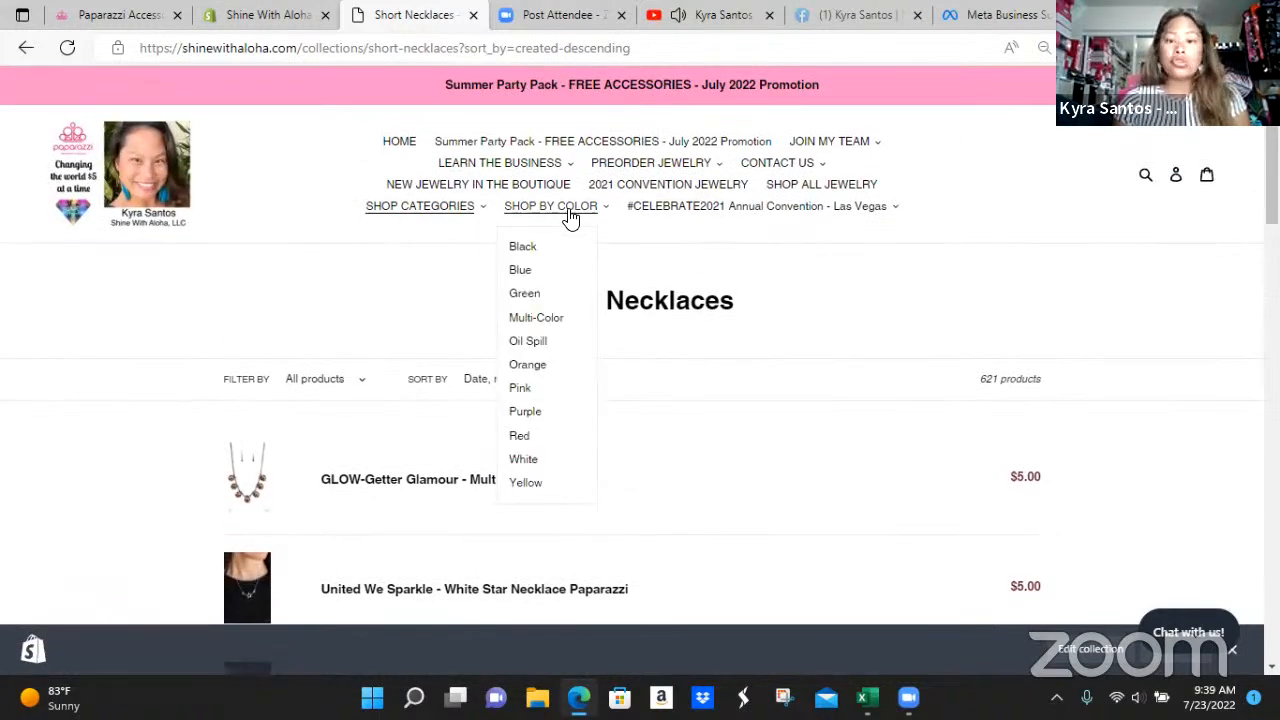
click(528, 256)
scroll(528, 323, down, 2)
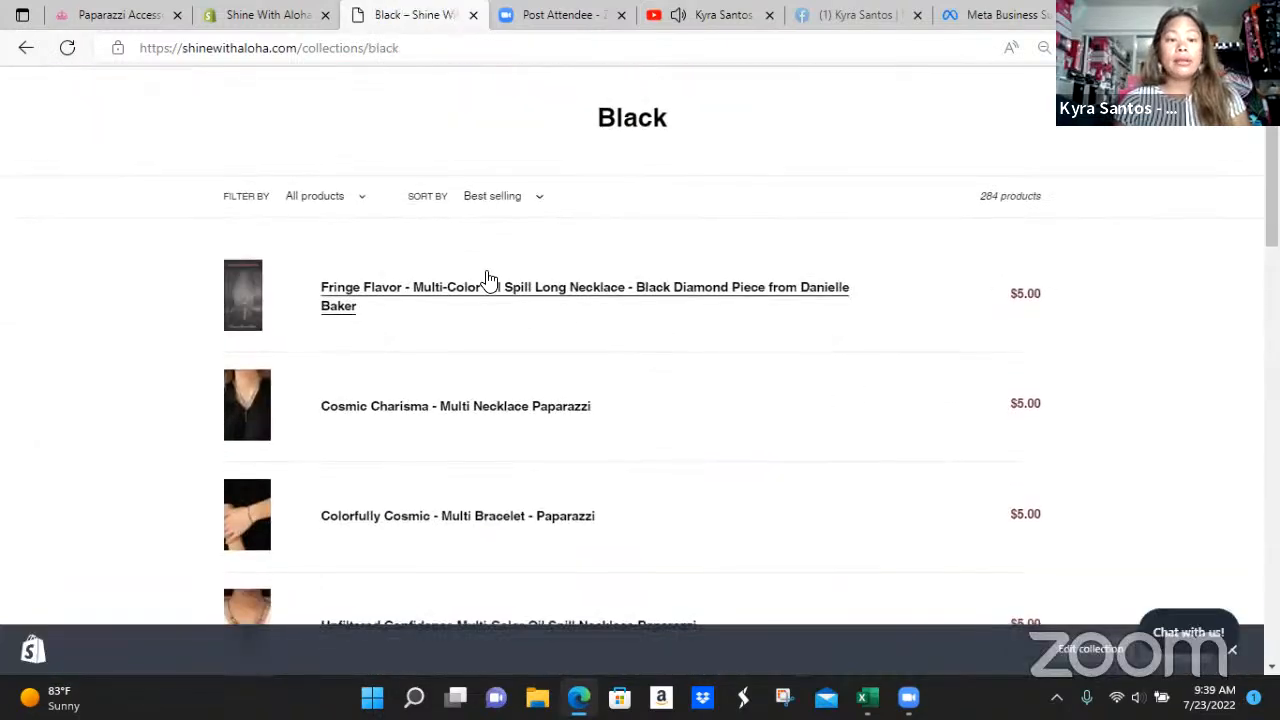
click(514, 199)
click(494, 330)
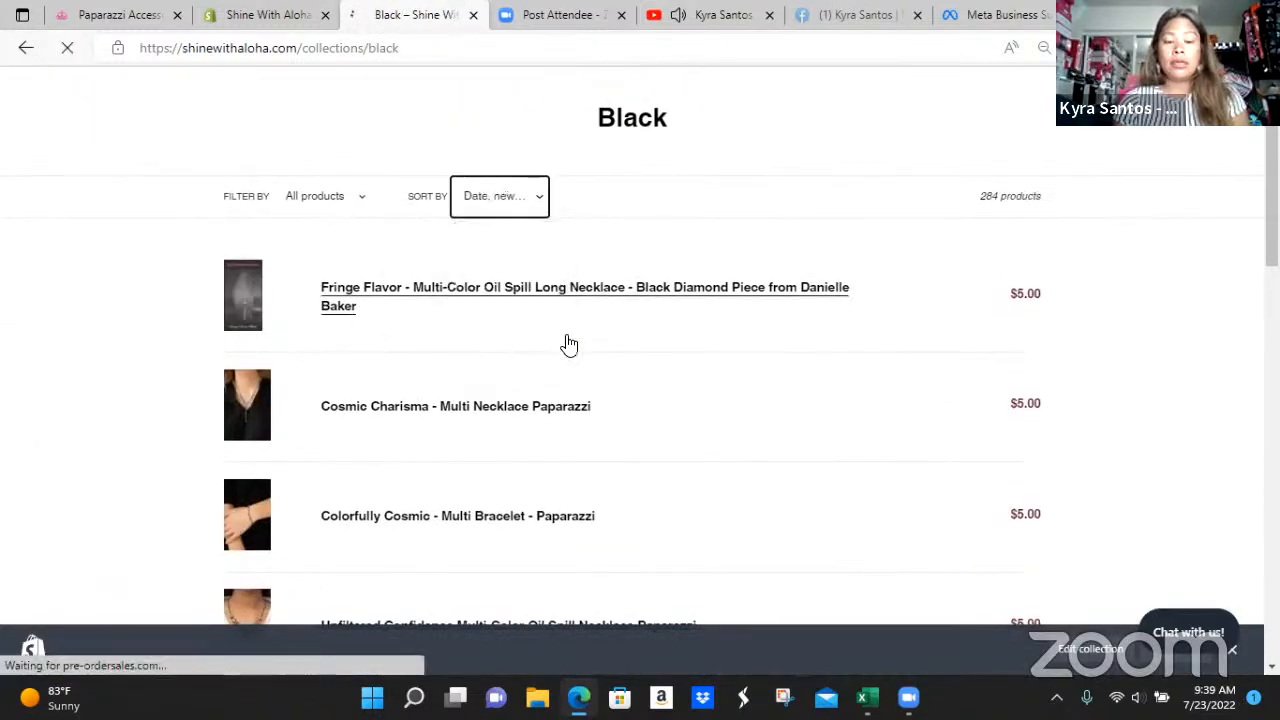
scroll(514, 340, down, 1)
scroll(516, 338, down, 2)
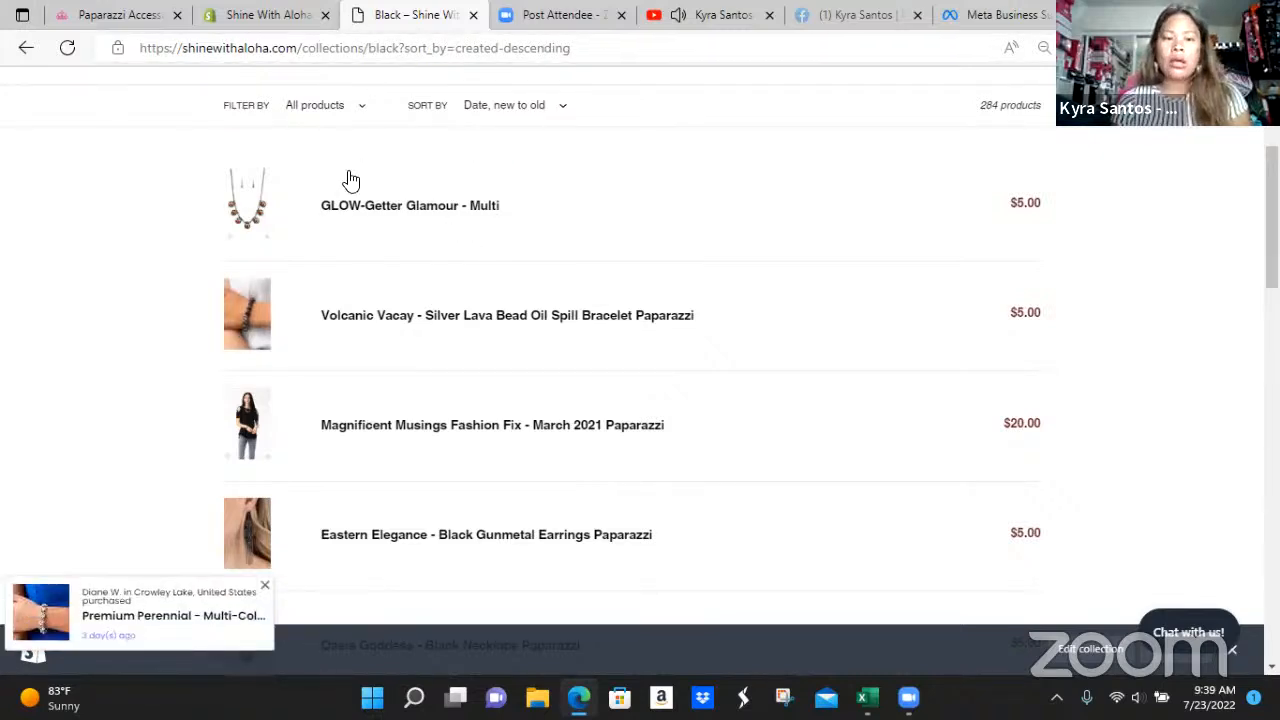
Step: Return to the Shopify admin, sort all products by Created (newest first) and open GLOW-Getter Glamour - Multi
click(262, 15)
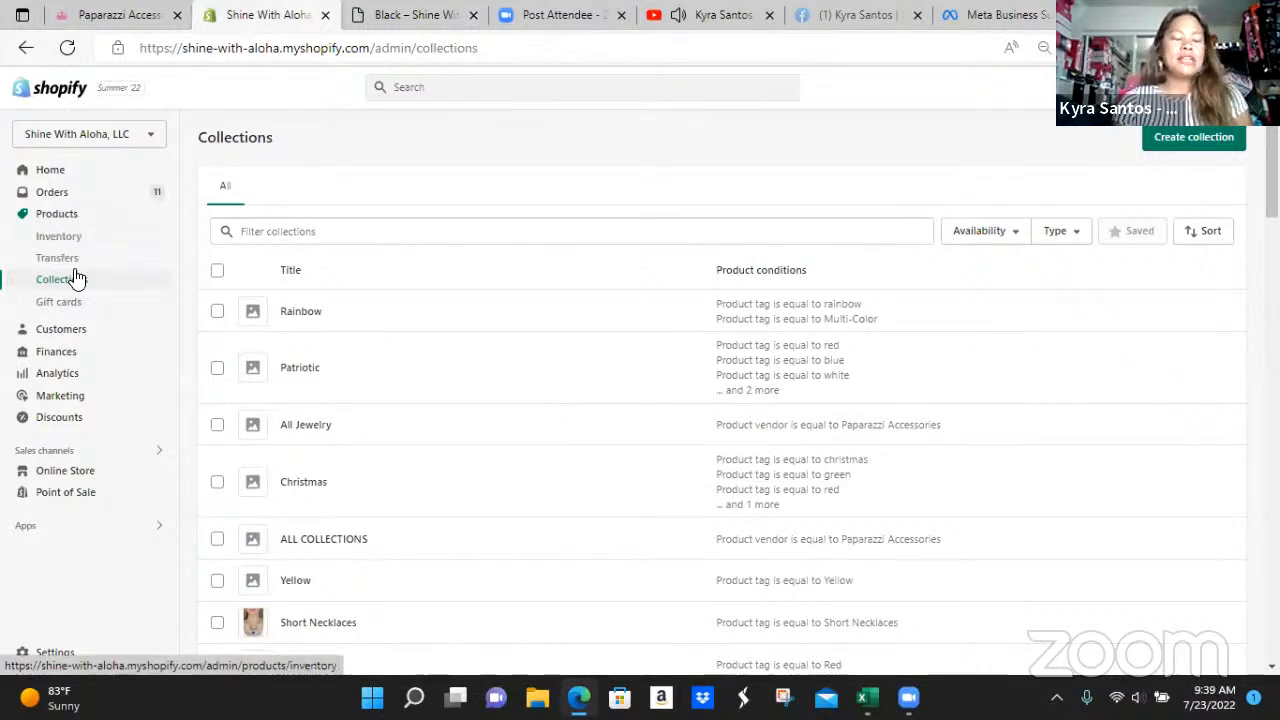
click(64, 216)
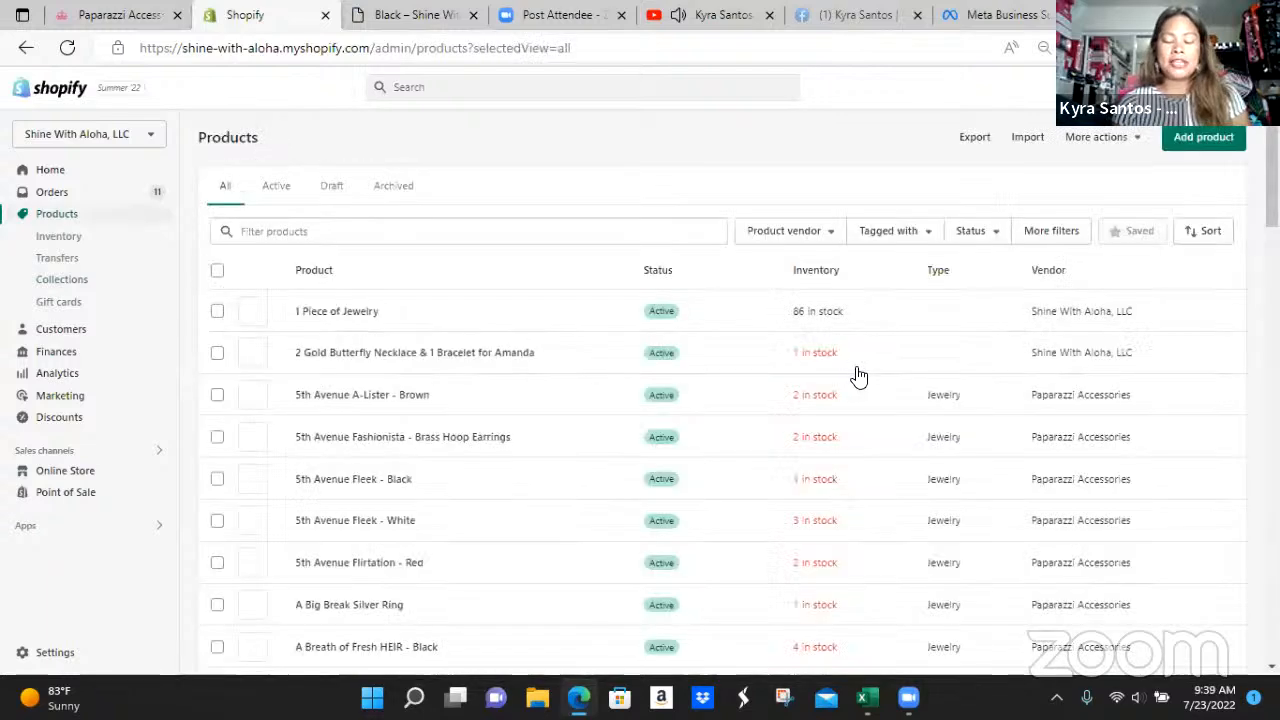
click(1204, 234)
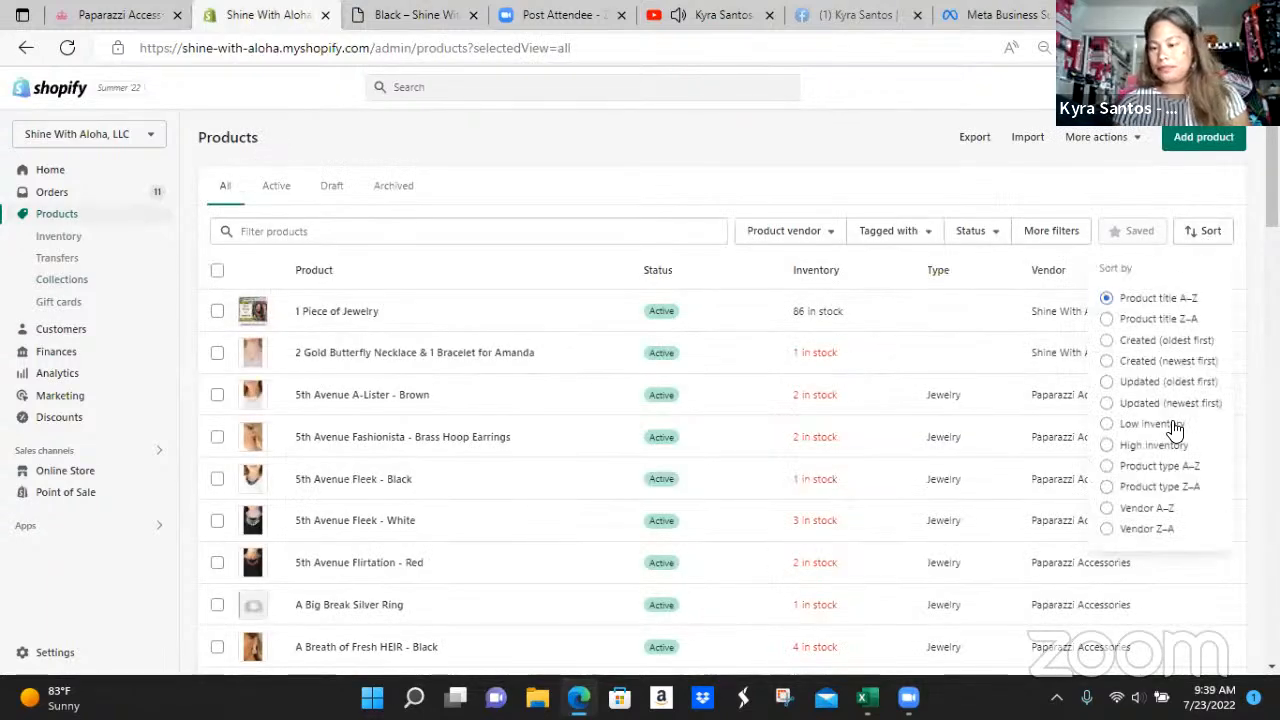
click(1151, 362)
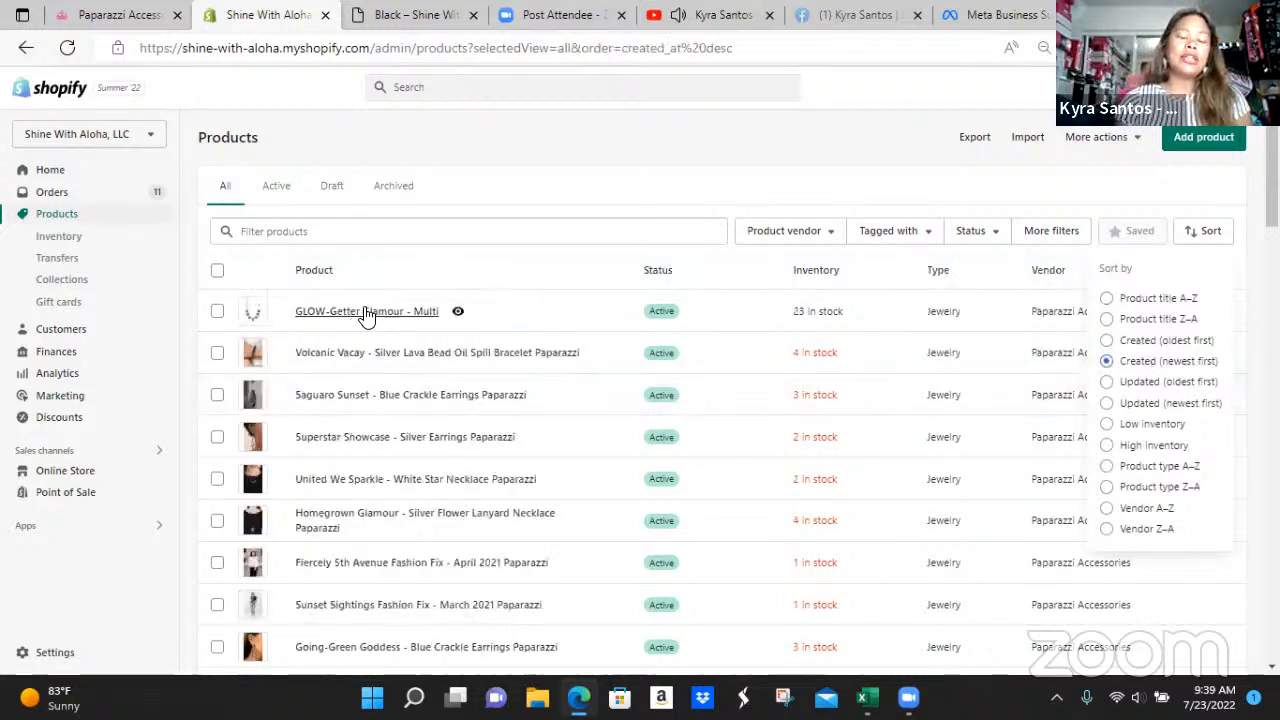
click(365, 316)
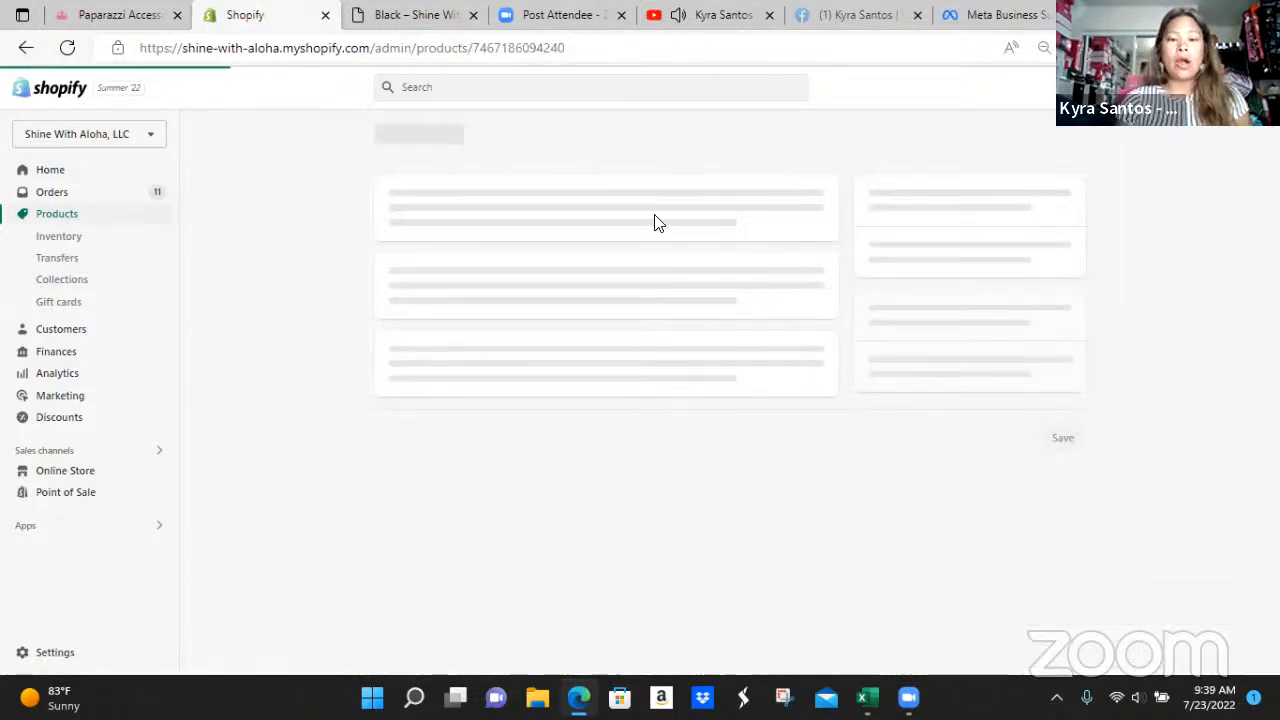
Step: Change the product title to "GLOW-Getter Glamour - Multi-Color Oil Spill Necklace Paparazzi"
click(568, 213)
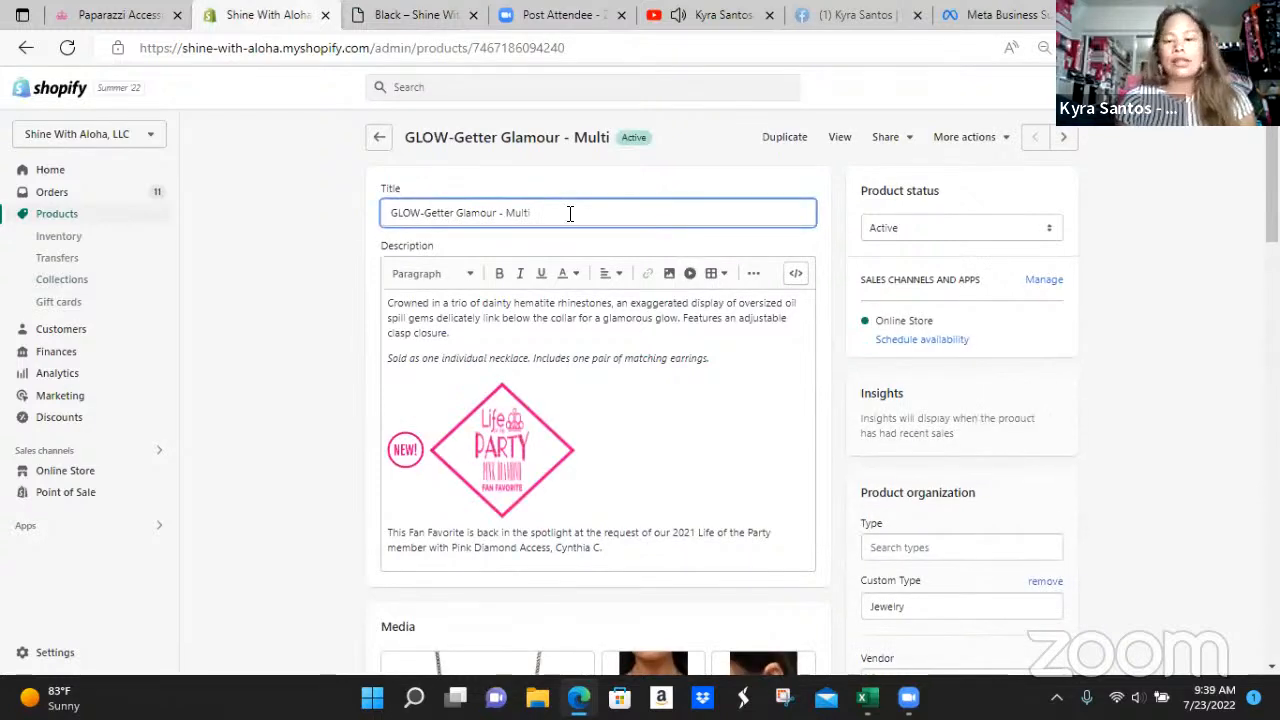
text(-)
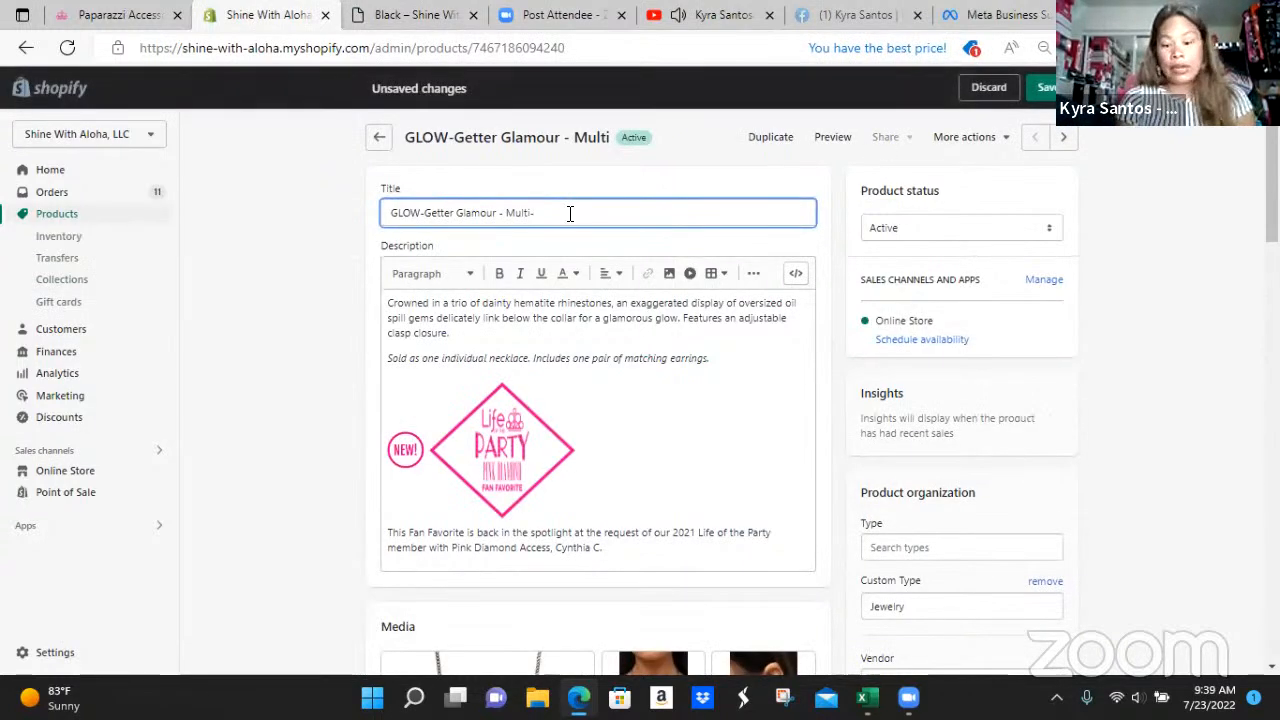
text(Color)
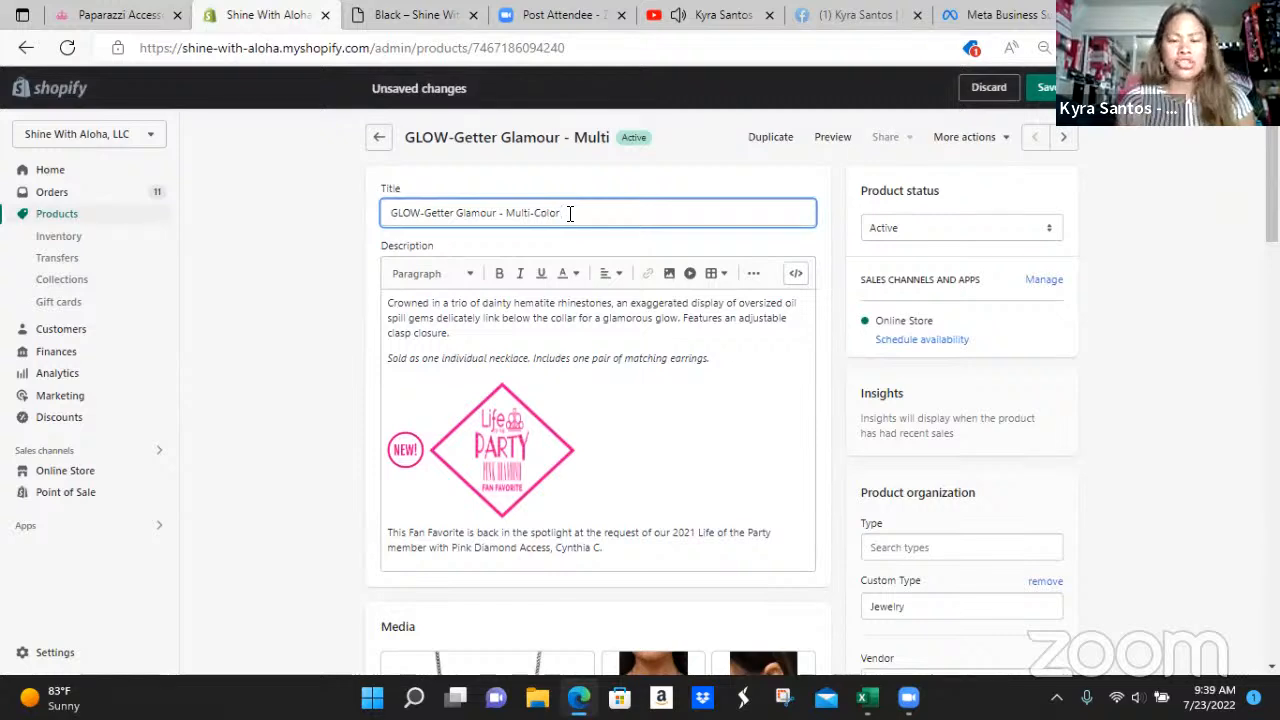
text( Necklace Paparazzi)
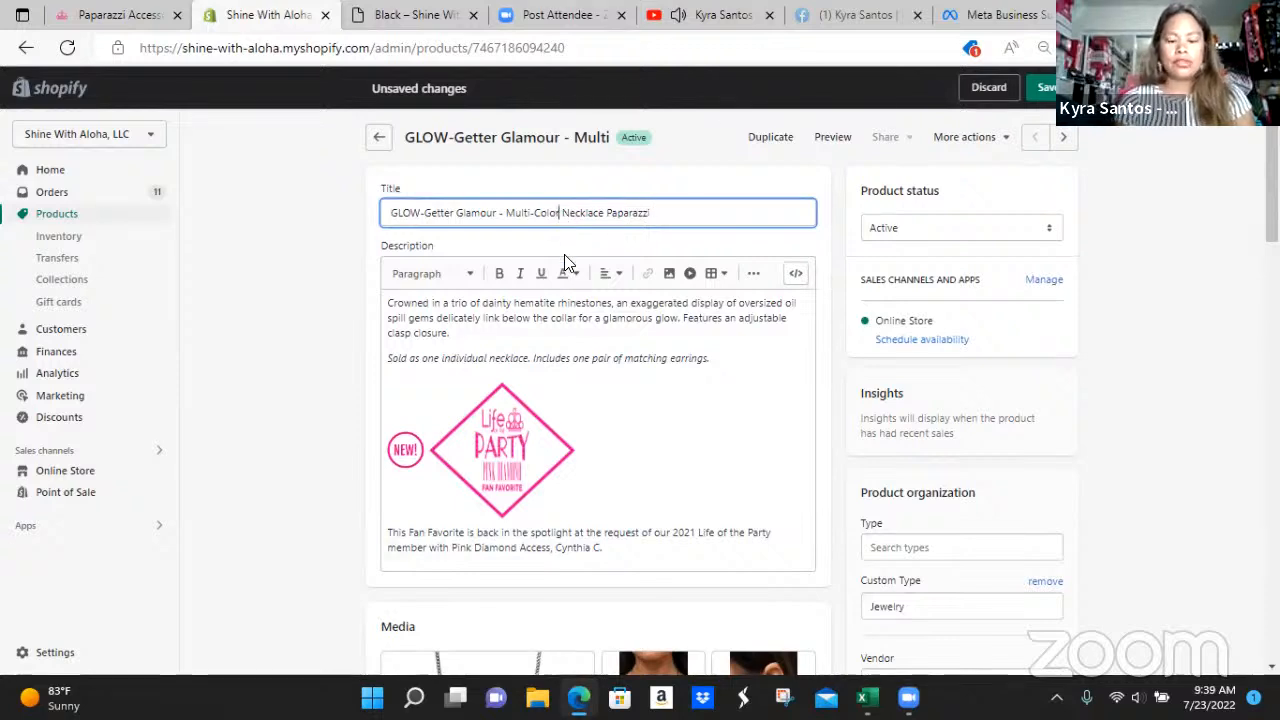
text( Oil Spill)
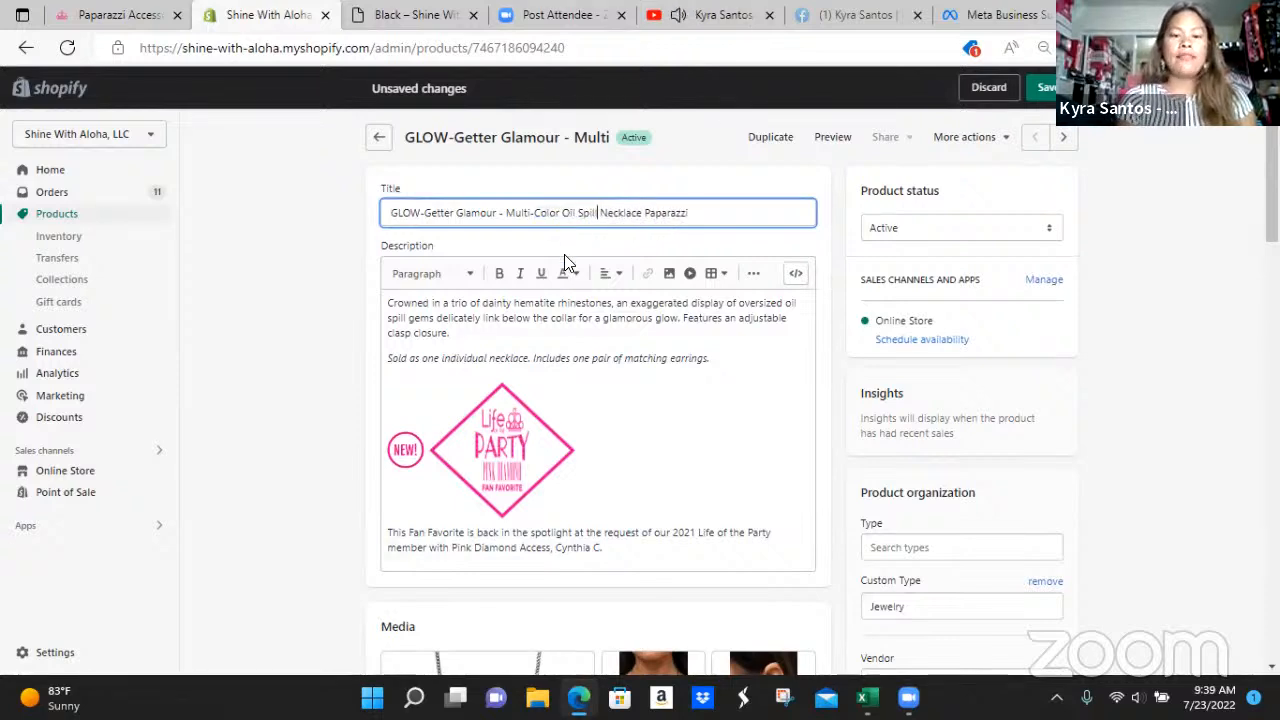
drag(664, 213, 485, 213)
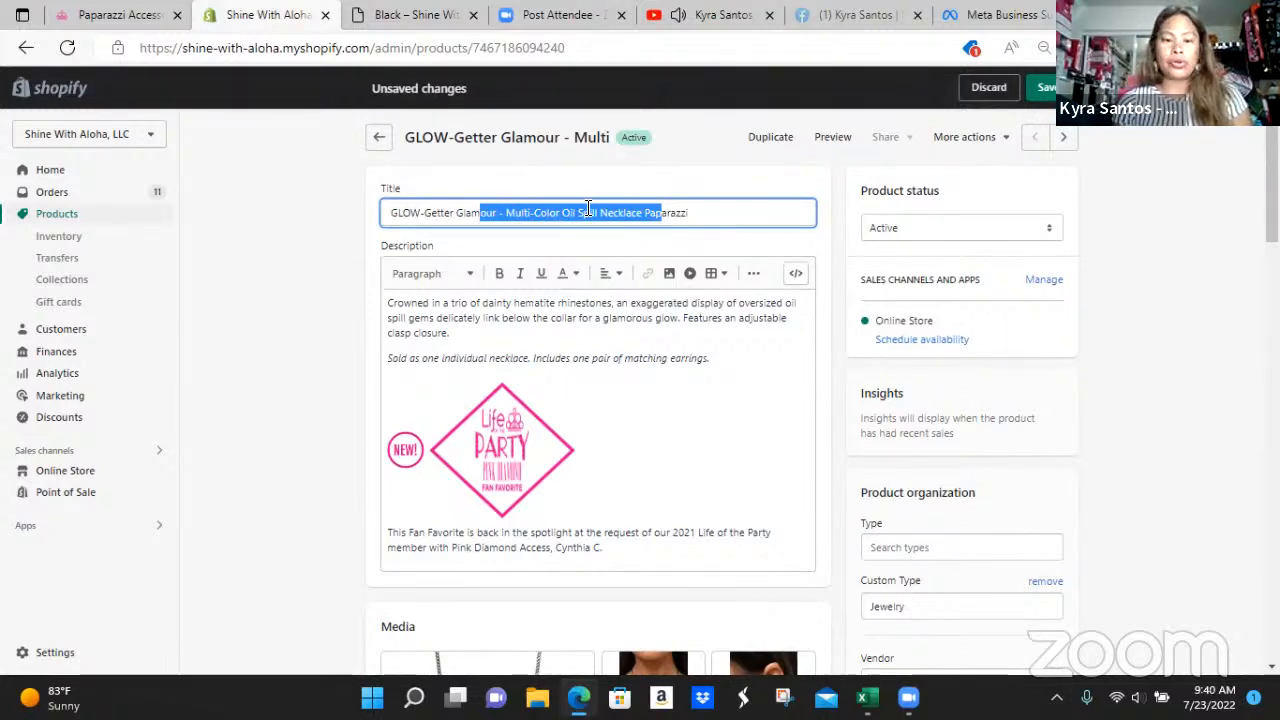
Step: Make the product available on all sales channels and apps, and save the product
click(1044, 279)
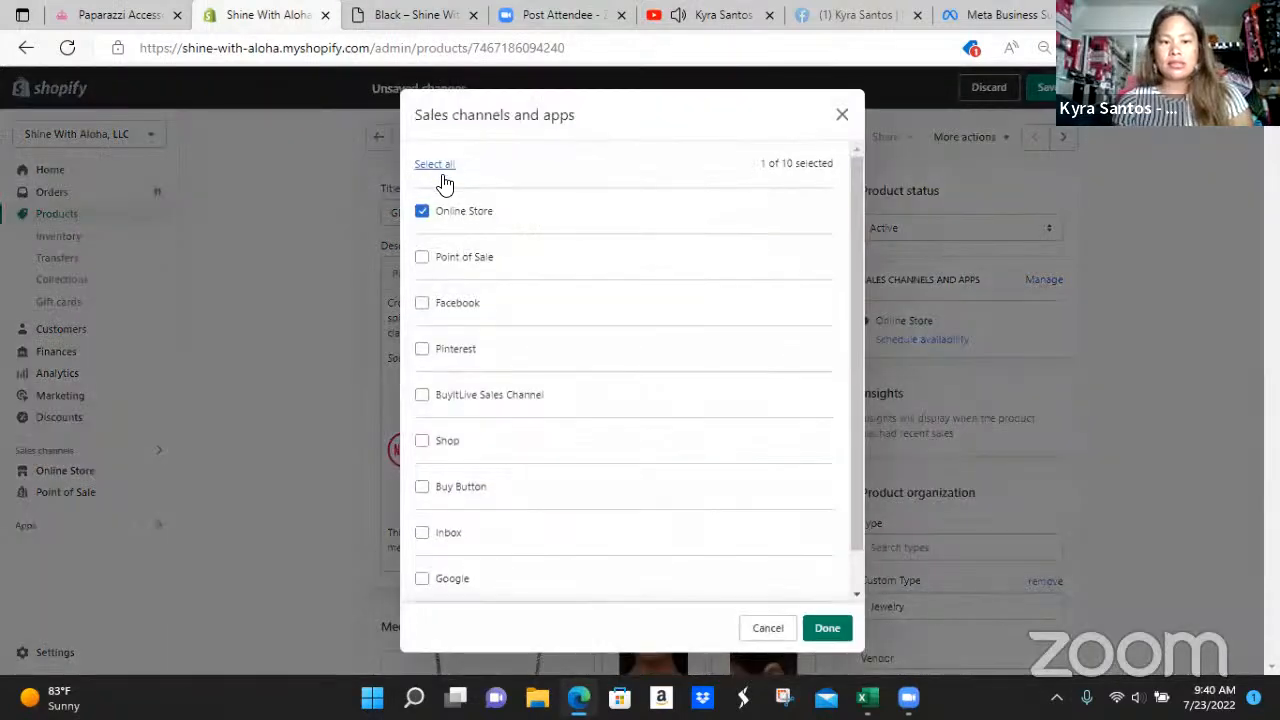
click(443, 172)
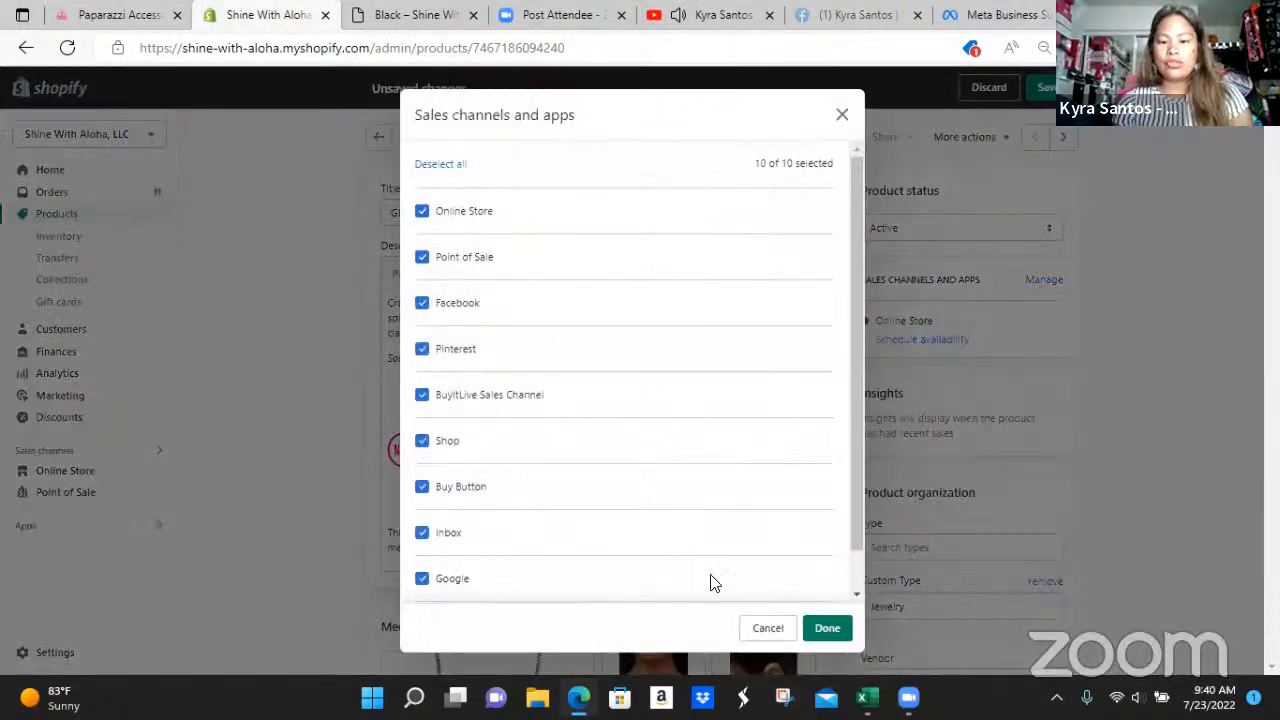
click(829, 632)
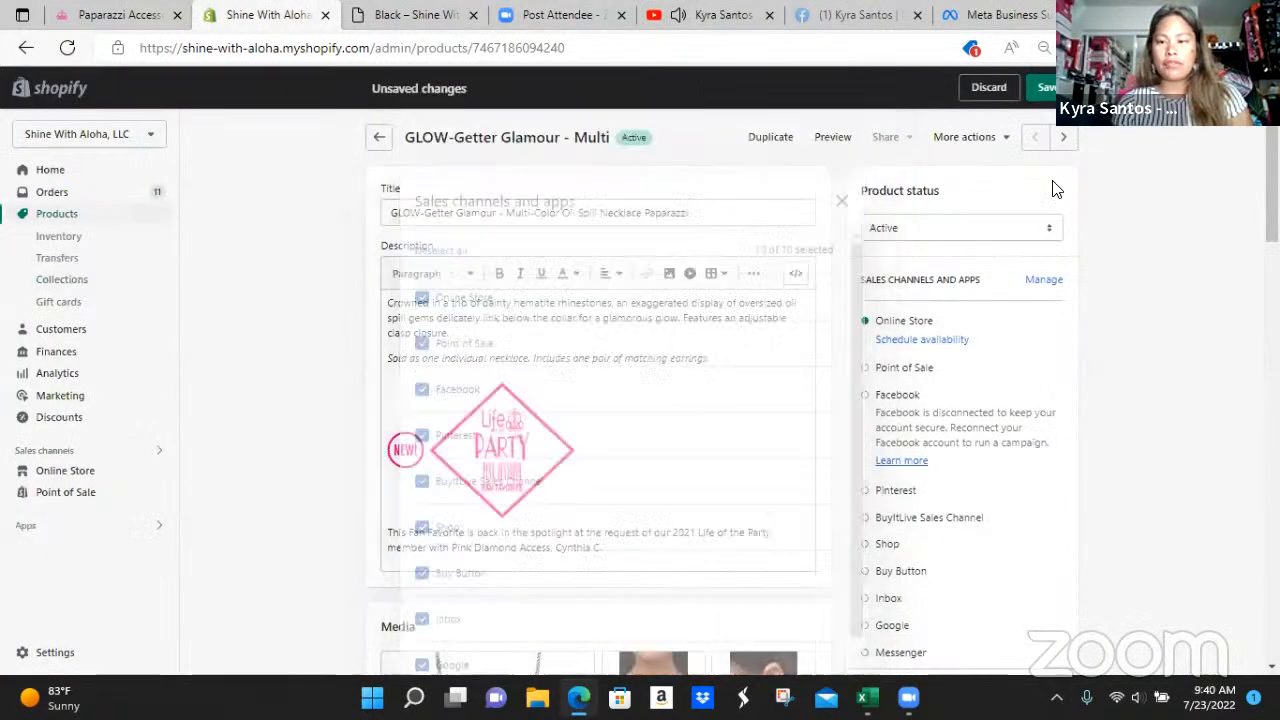
click(1032, 88)
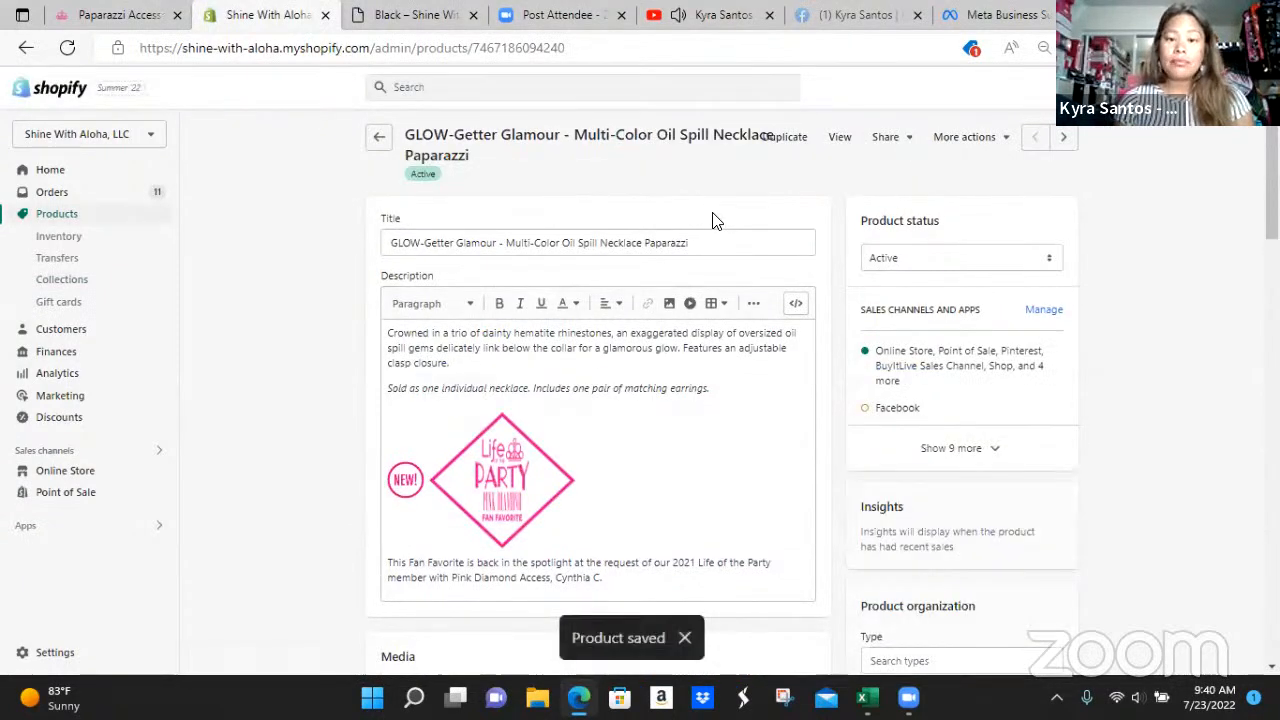
Step: Examine the saved product's vendor, assigned collections and tags in its product organization details
scroll(745, 327, down, 1)
scroll(745, 327, down, 7)
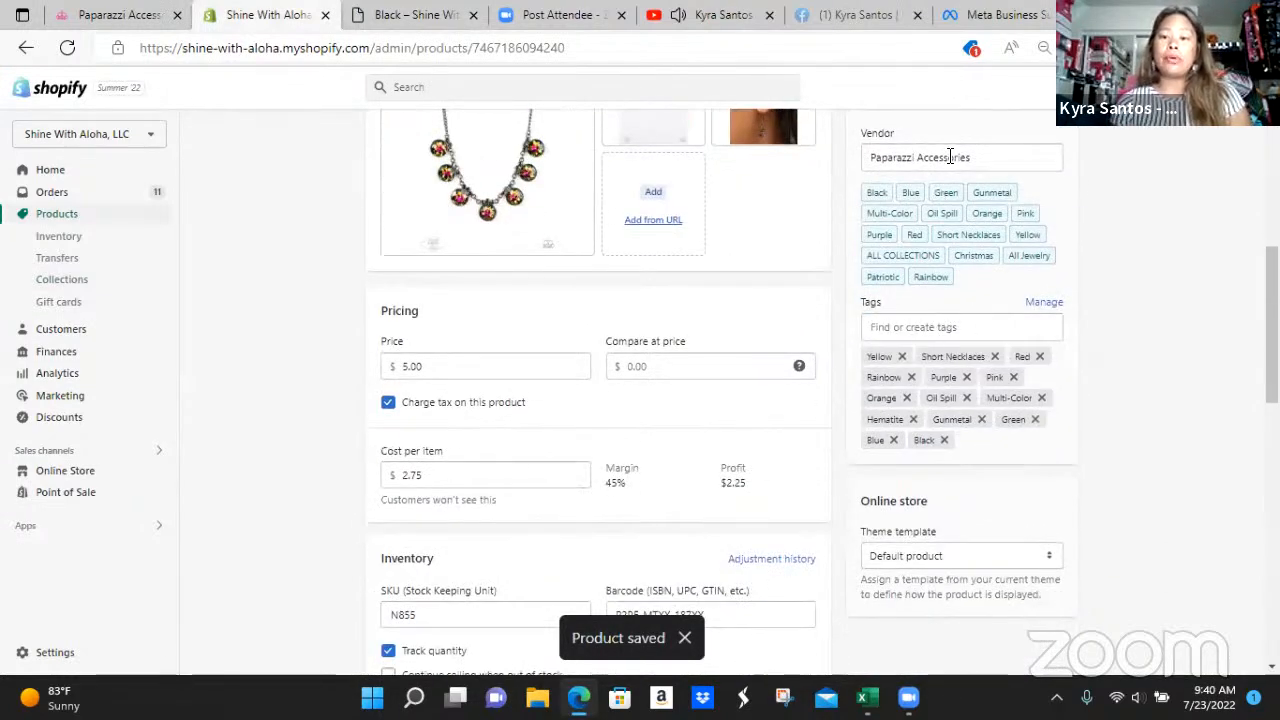
scroll(965, 298, down, 1)
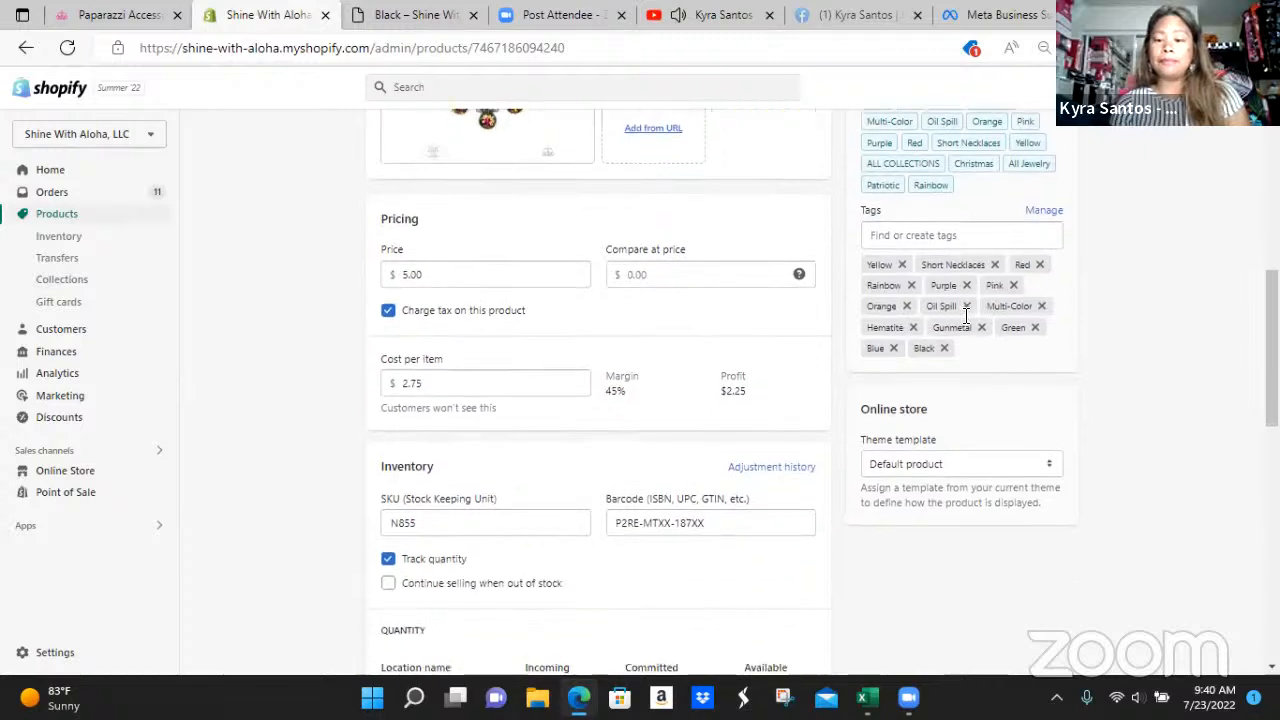
scroll(950, 293, up, 3)
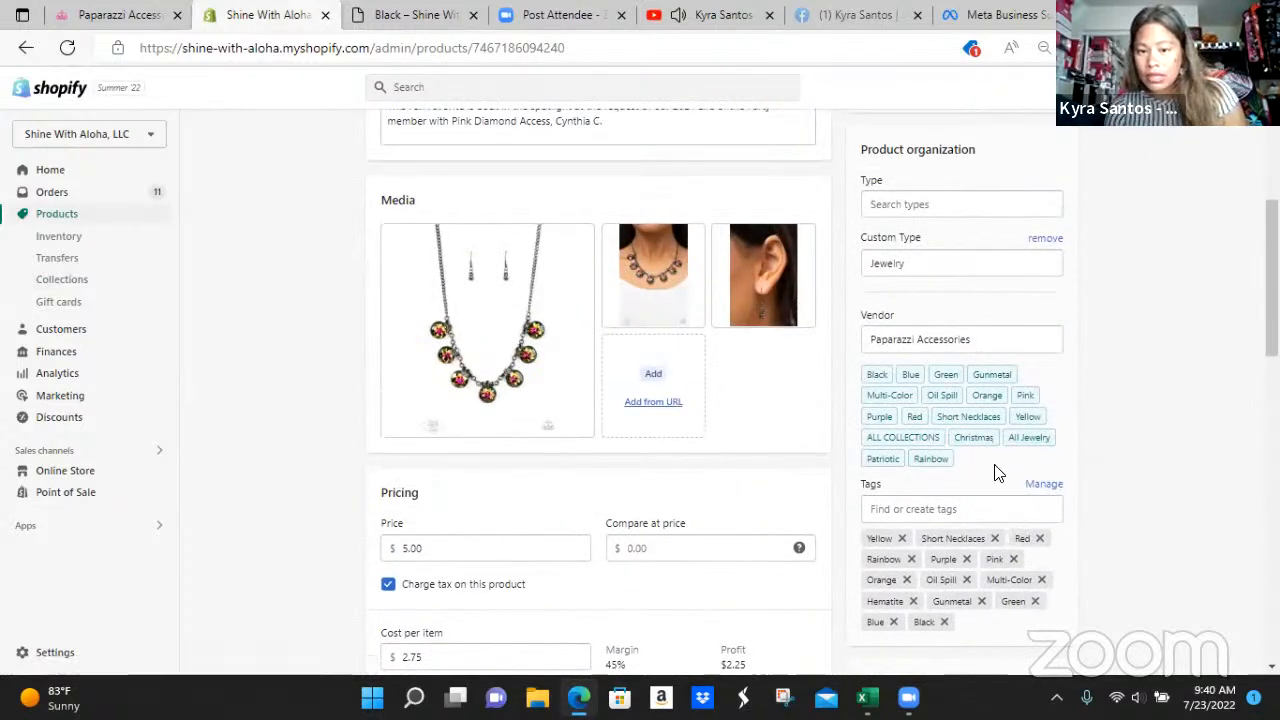
scroll(1026, 425, up, 2)
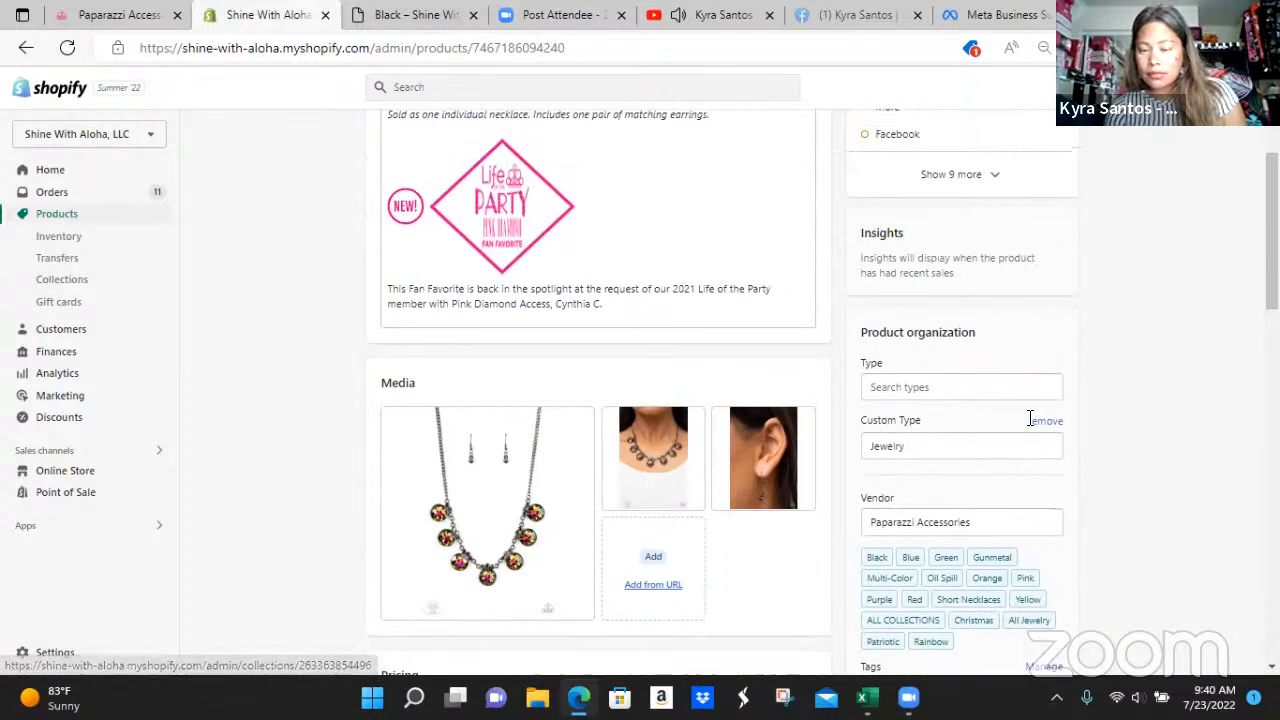
scroll(1030, 420, down, 5)
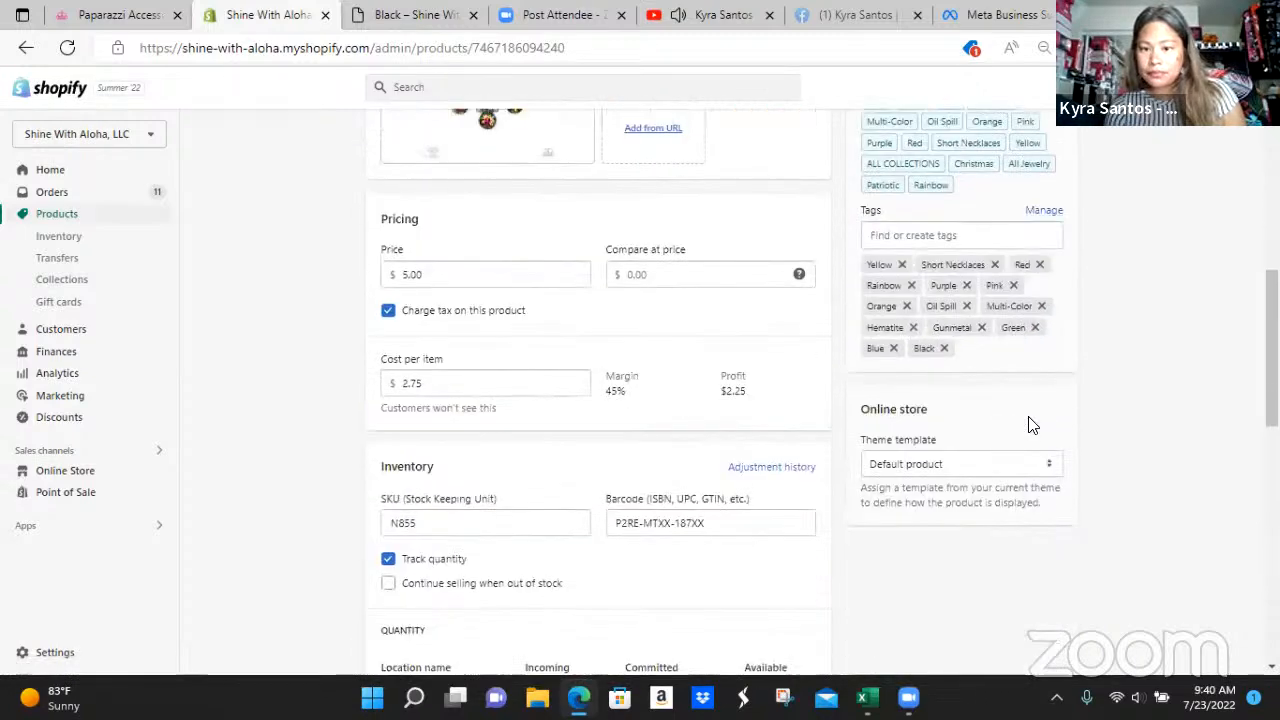
scroll(1020, 354, up, 2)
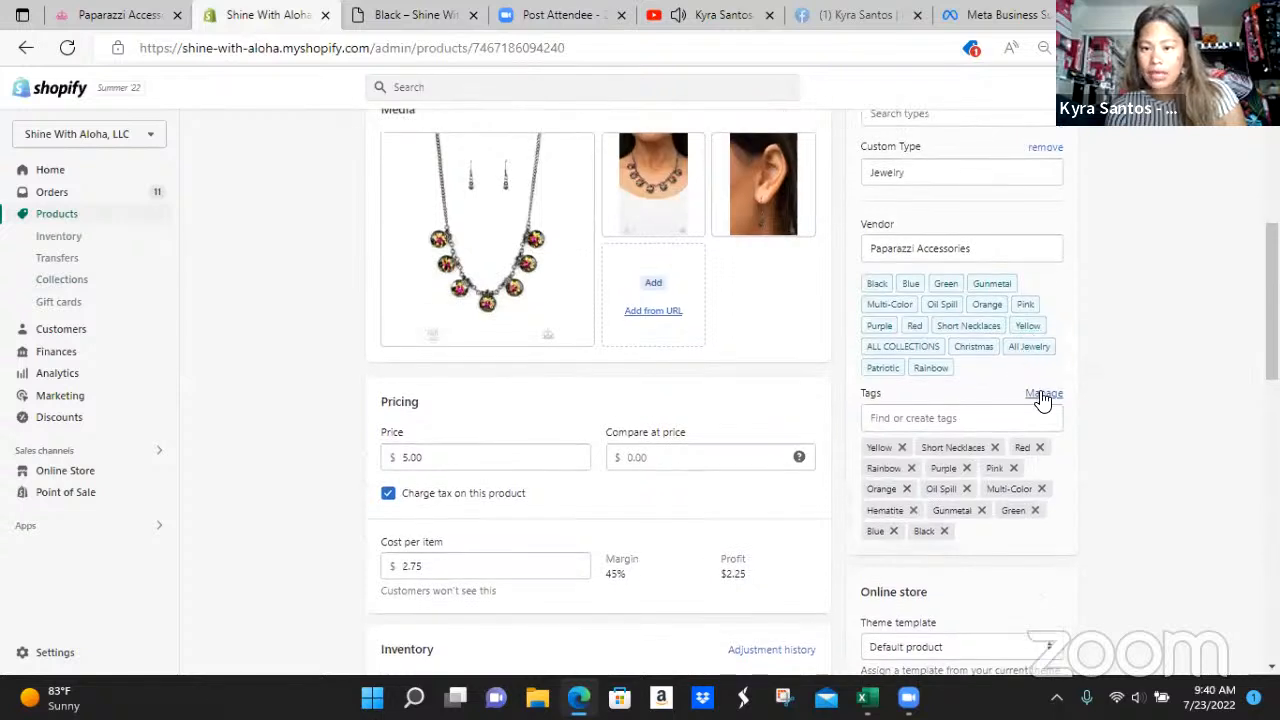
click(1016, 250)
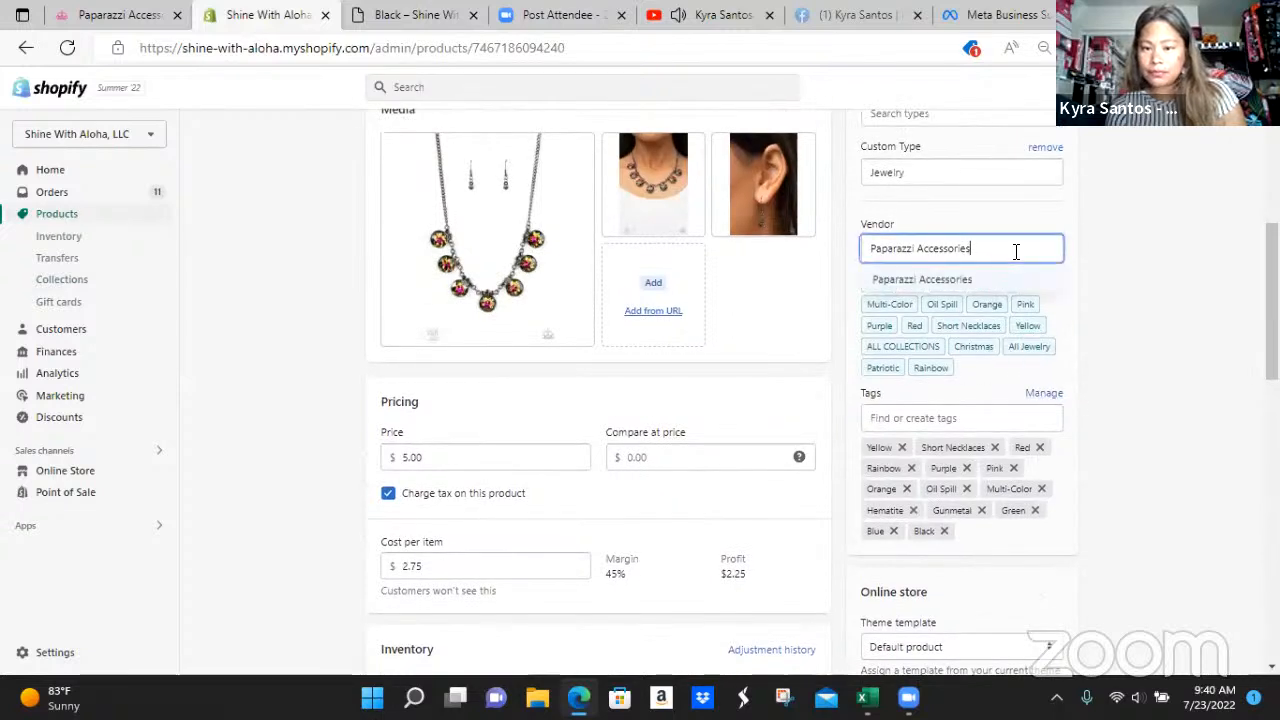
click(1068, 320)
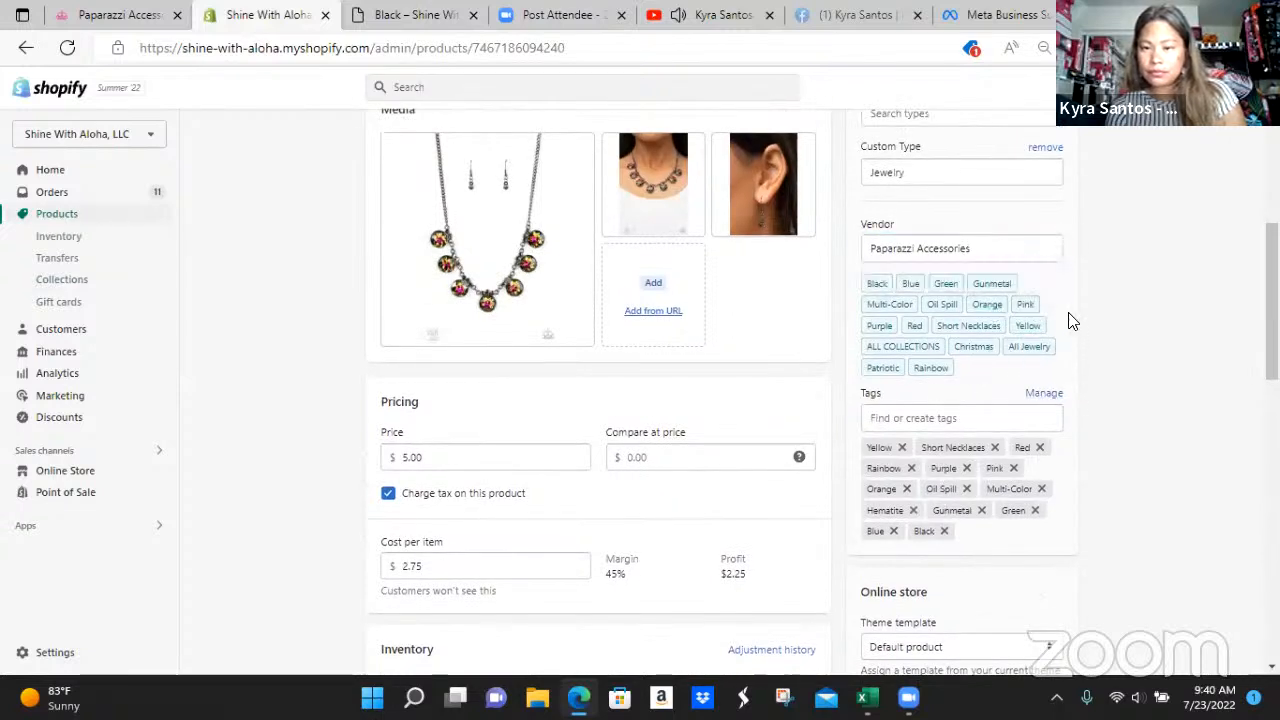
scroll(986, 440, down, 2)
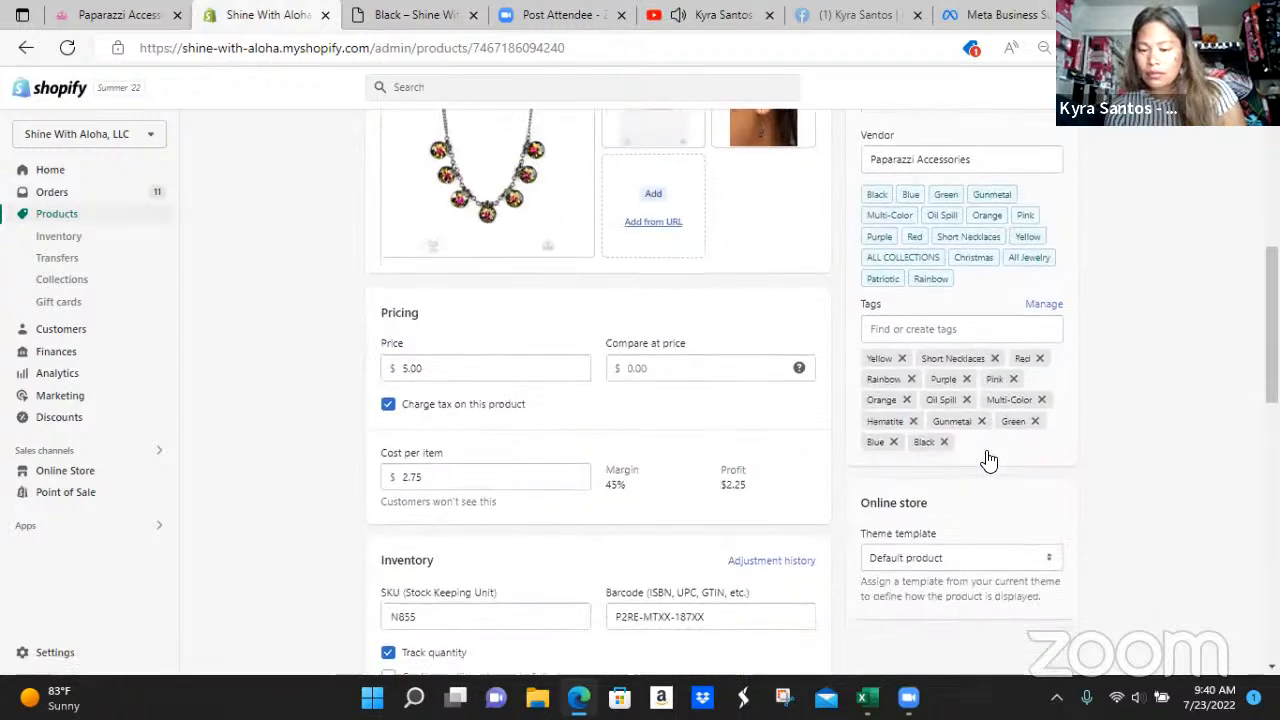
Step: Compare the necklace's assigned collections with its tags in the product organization details
scroll(988, 455, up, 4)
scroll(990, 455, down, 5)
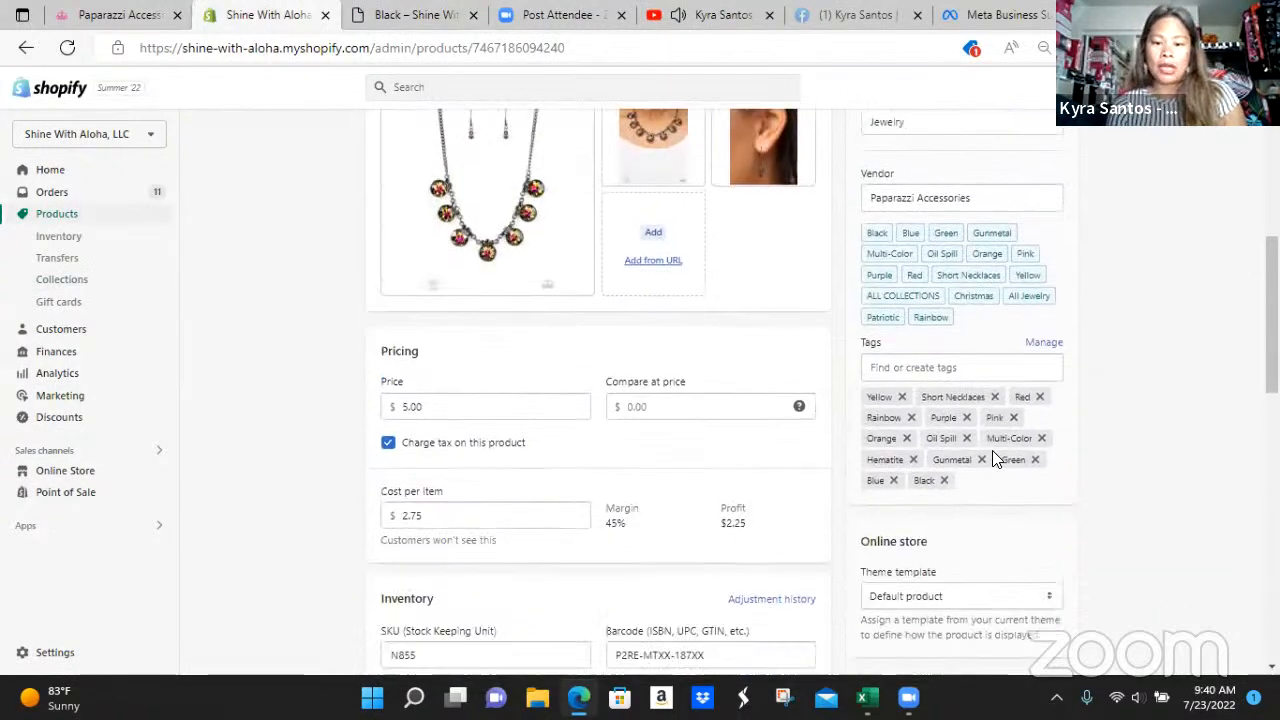
scroll(994, 457, down, 2)
scroll(994, 455, up, 7)
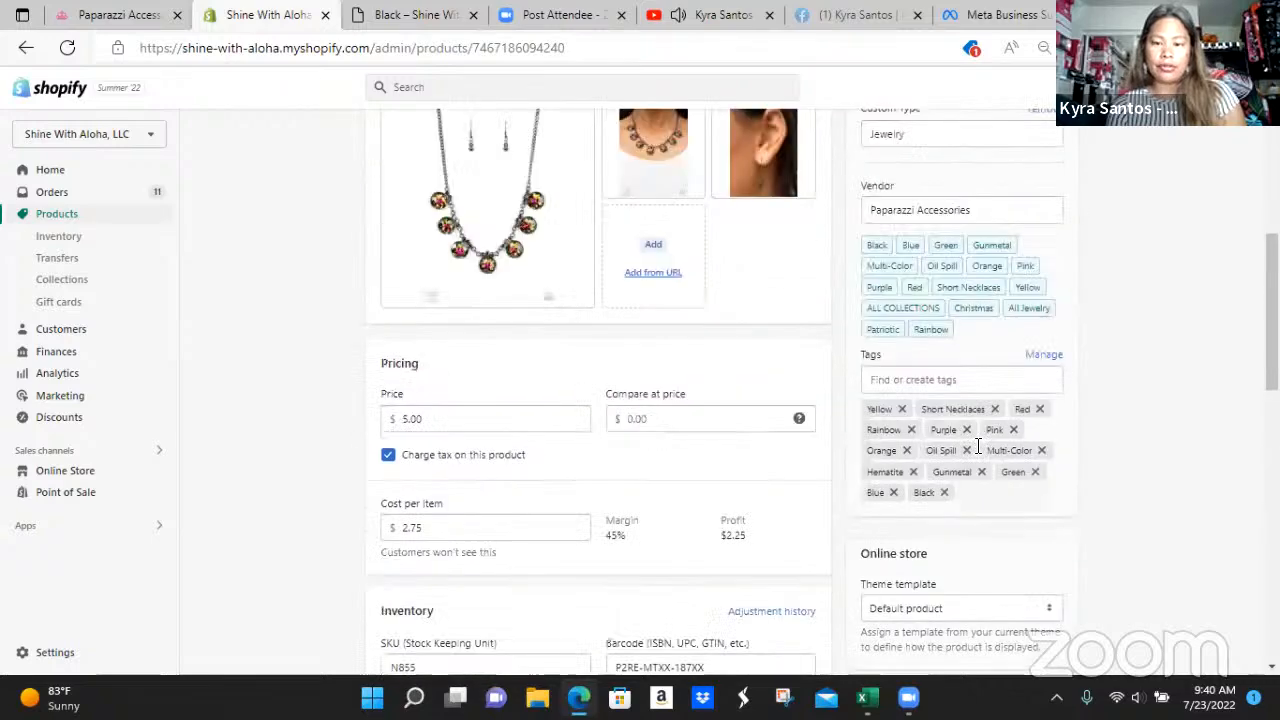
scroll(806, 430, up, 2)
Step: Start a new product from the product list and review its blank pricing, inventory, shipping, search listing and organization fields
click(34, 214)
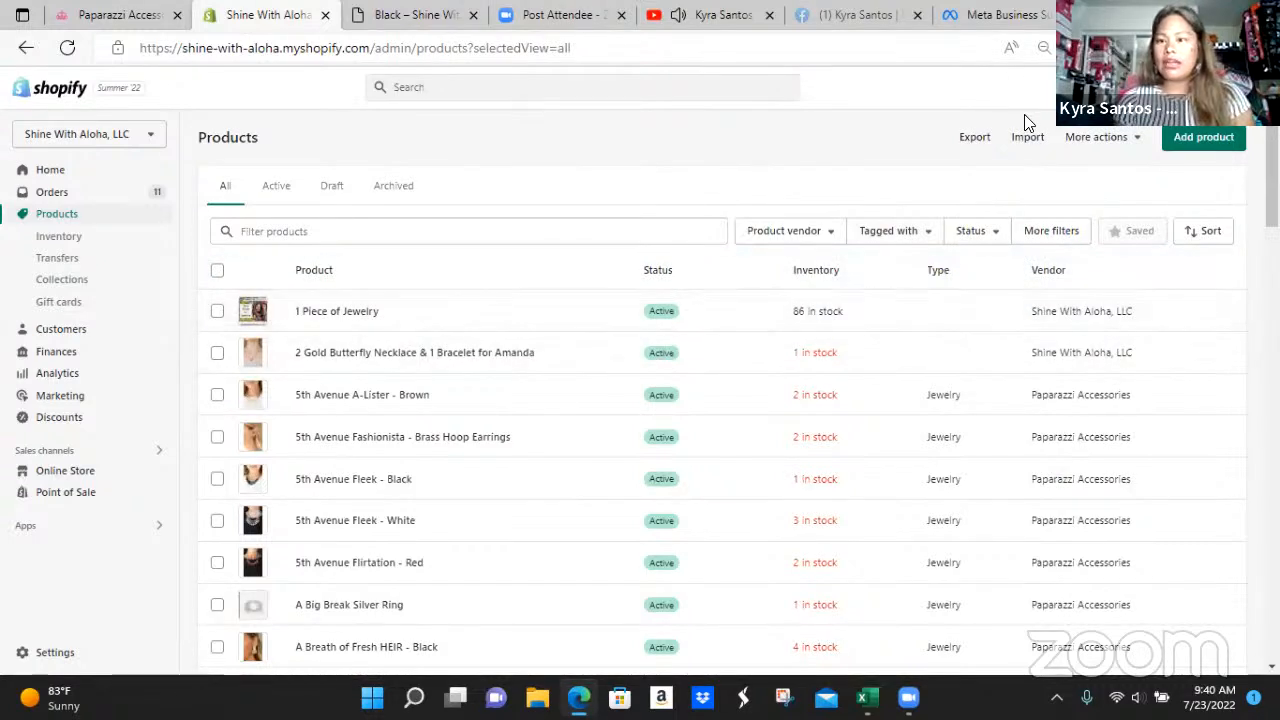
click(1203, 137)
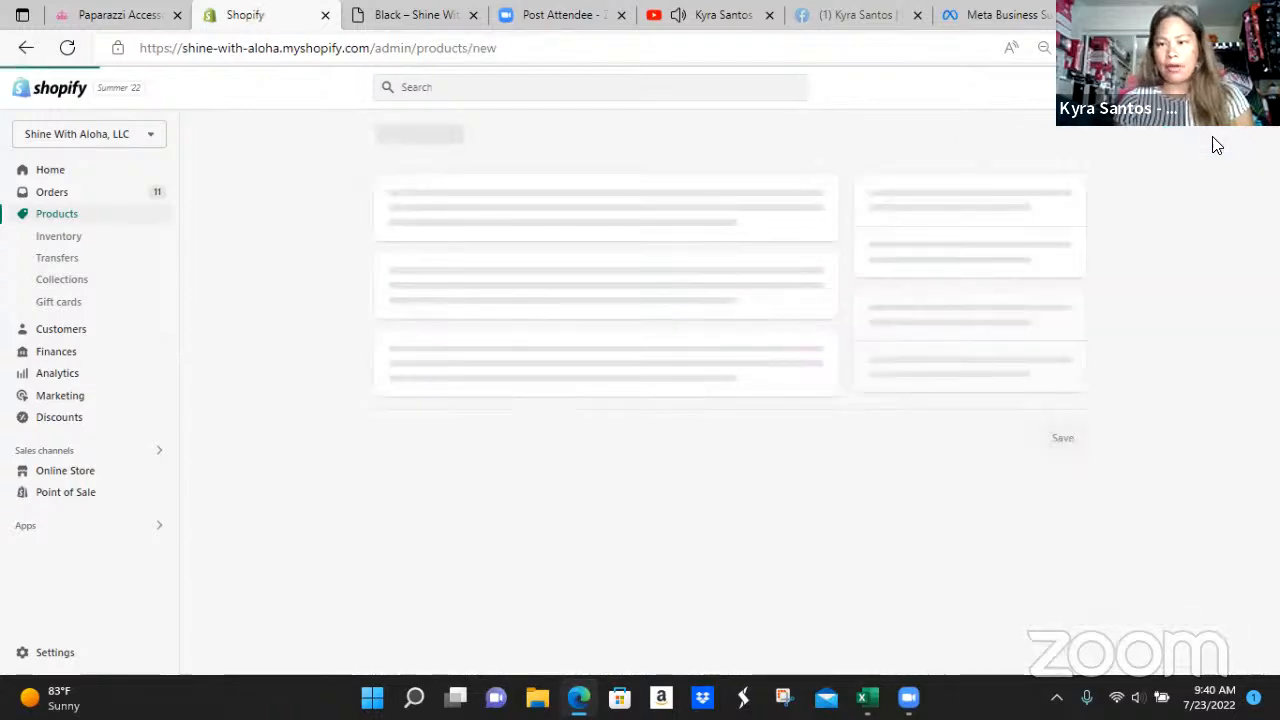
scroll(746, 314, down, 6)
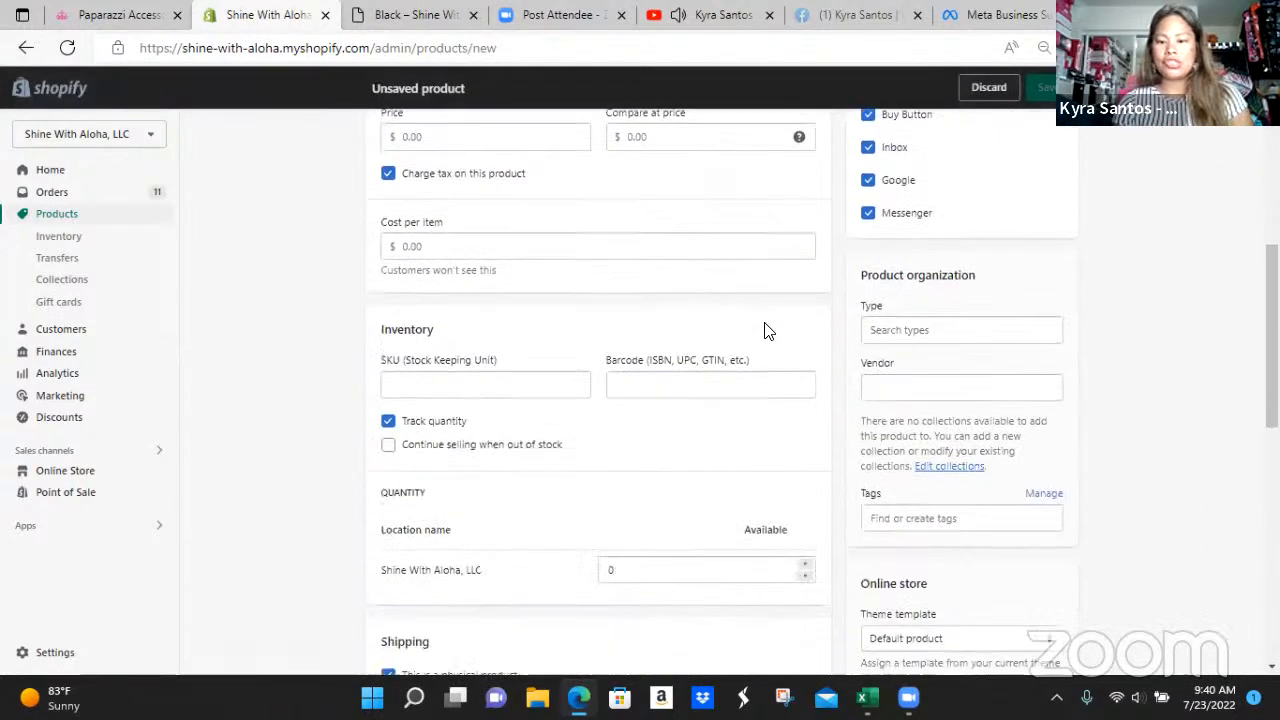
scroll(772, 334, down, 1)
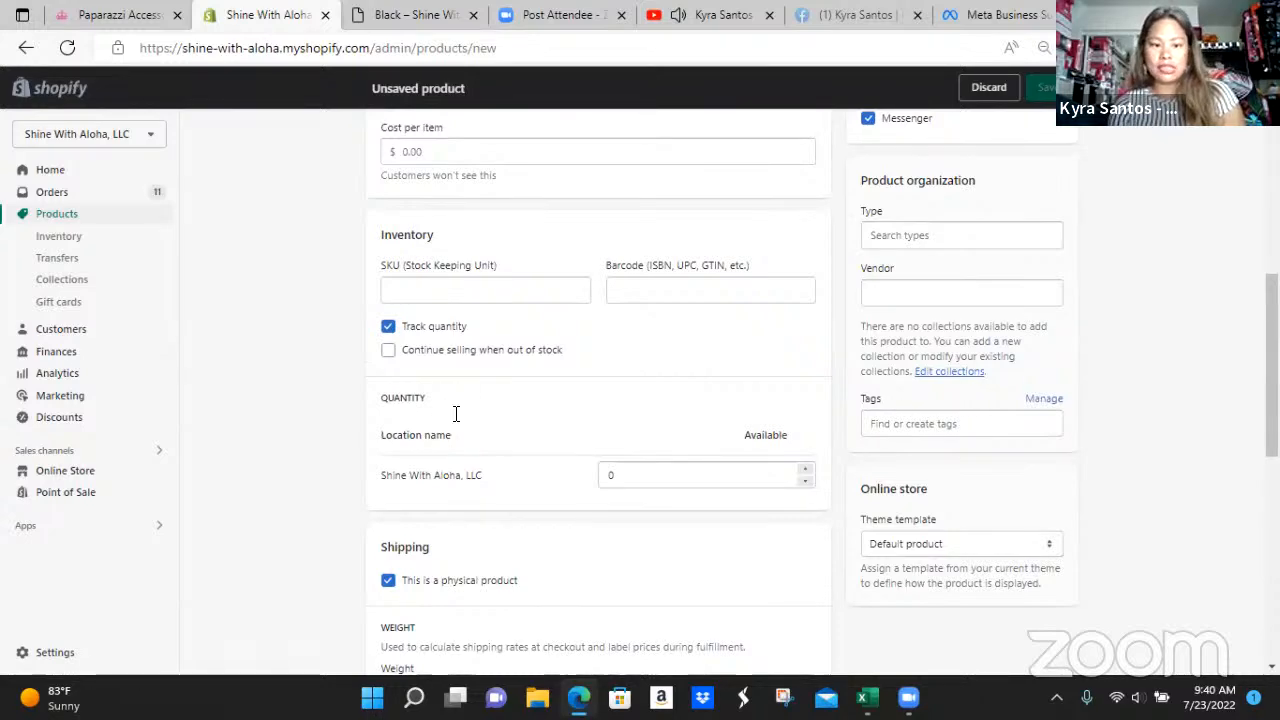
scroll(460, 414, down, 5)
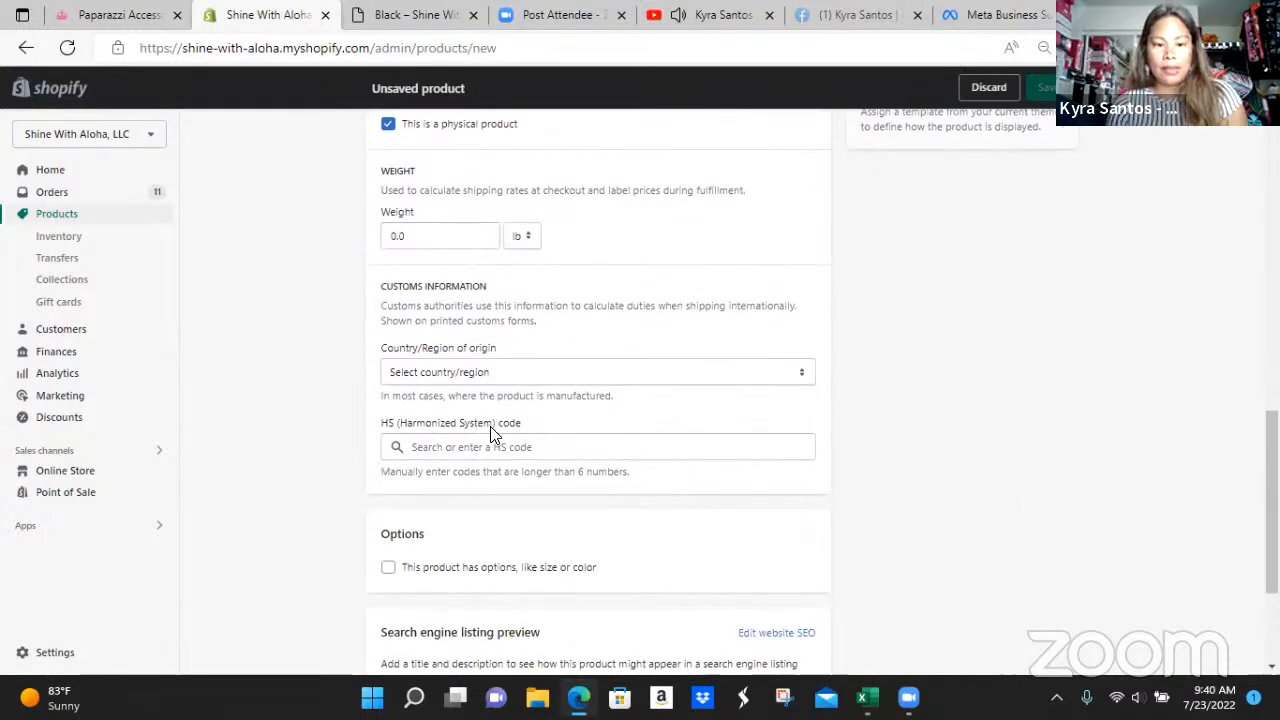
scroll(490, 432, down, 2)
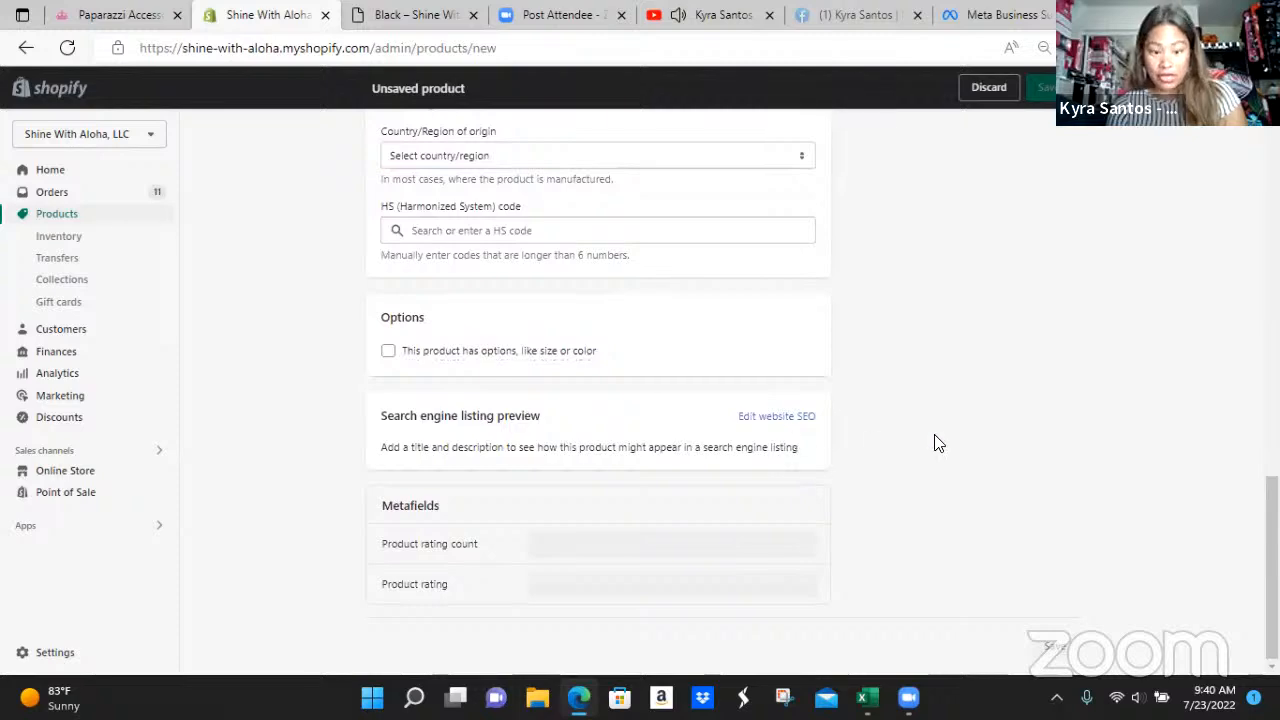
scroll(936, 445, up, 10)
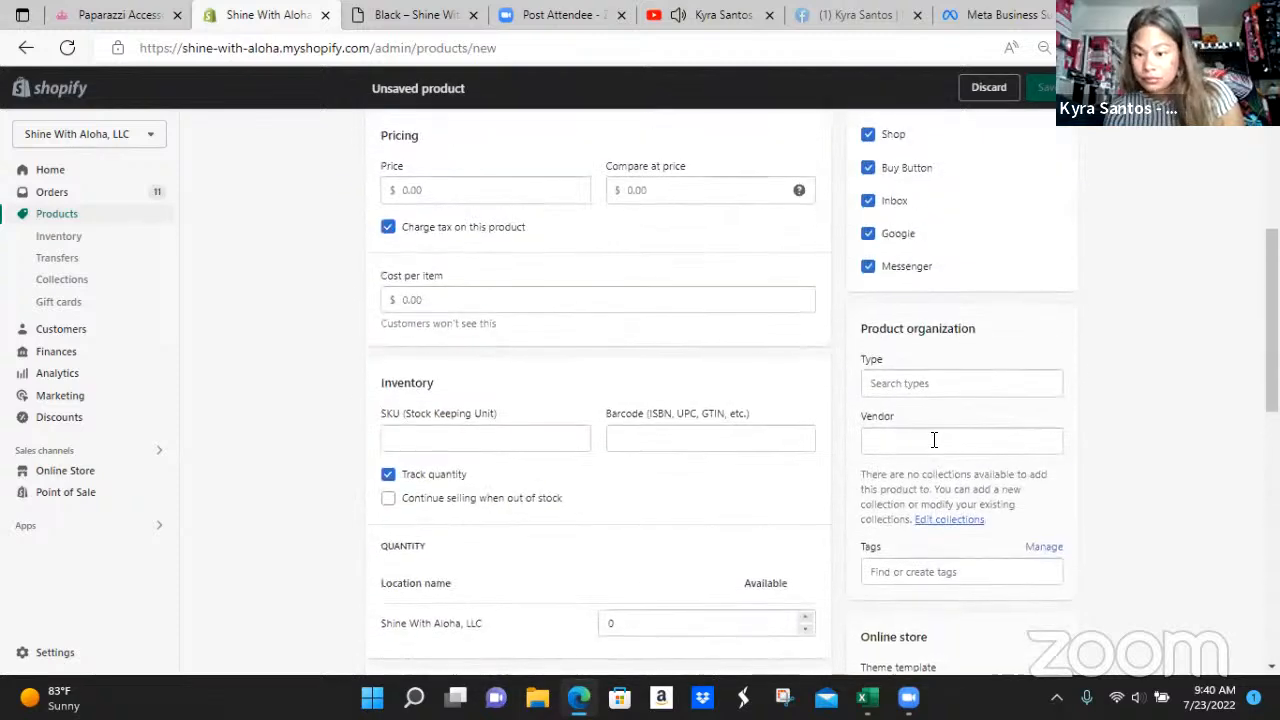
scroll(935, 444, down, 1)
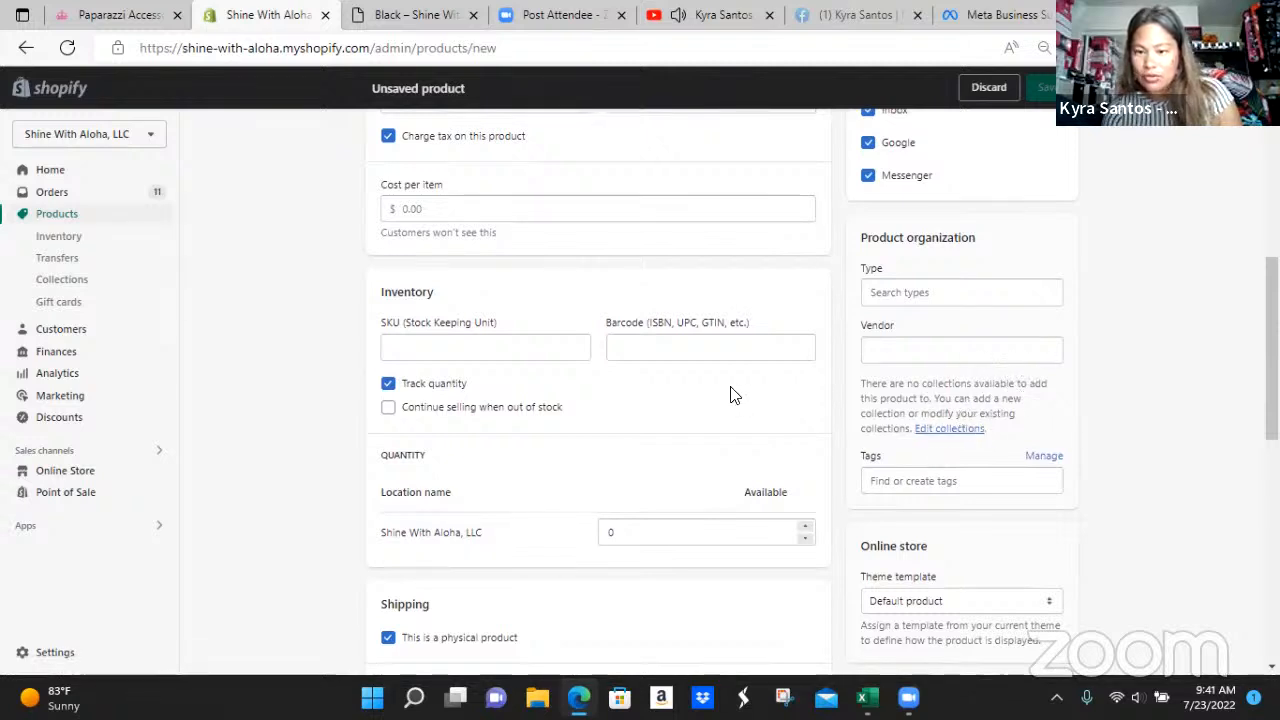
click(942, 430)
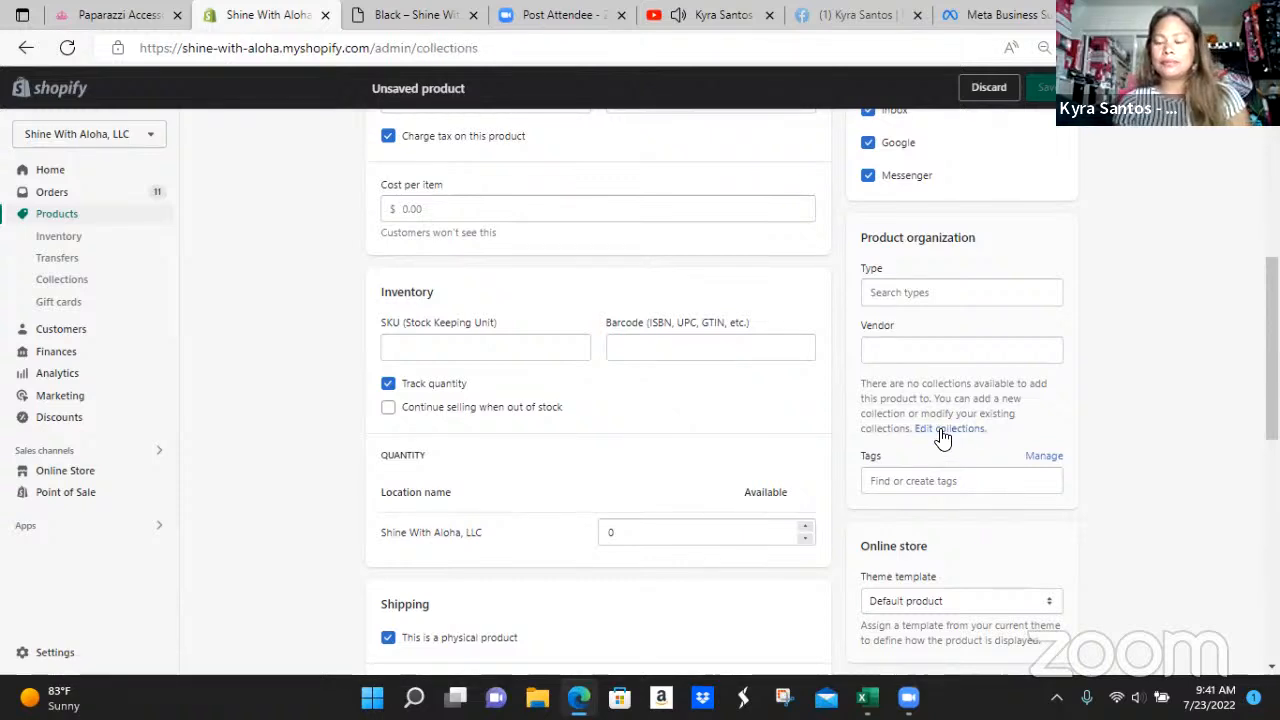
click(26, 48)
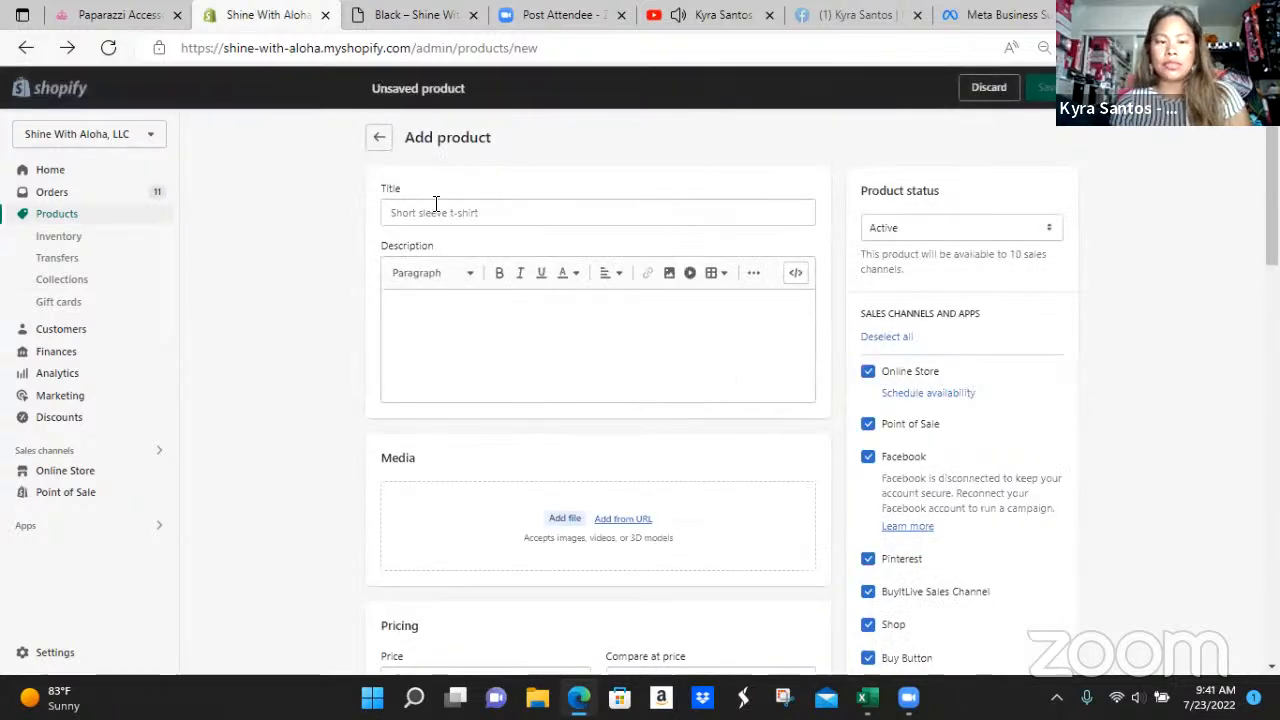
Step: Try entering a title and the custom type Jewelry for the new product, and discard the unsaved product
click(436, 205)
text(M)
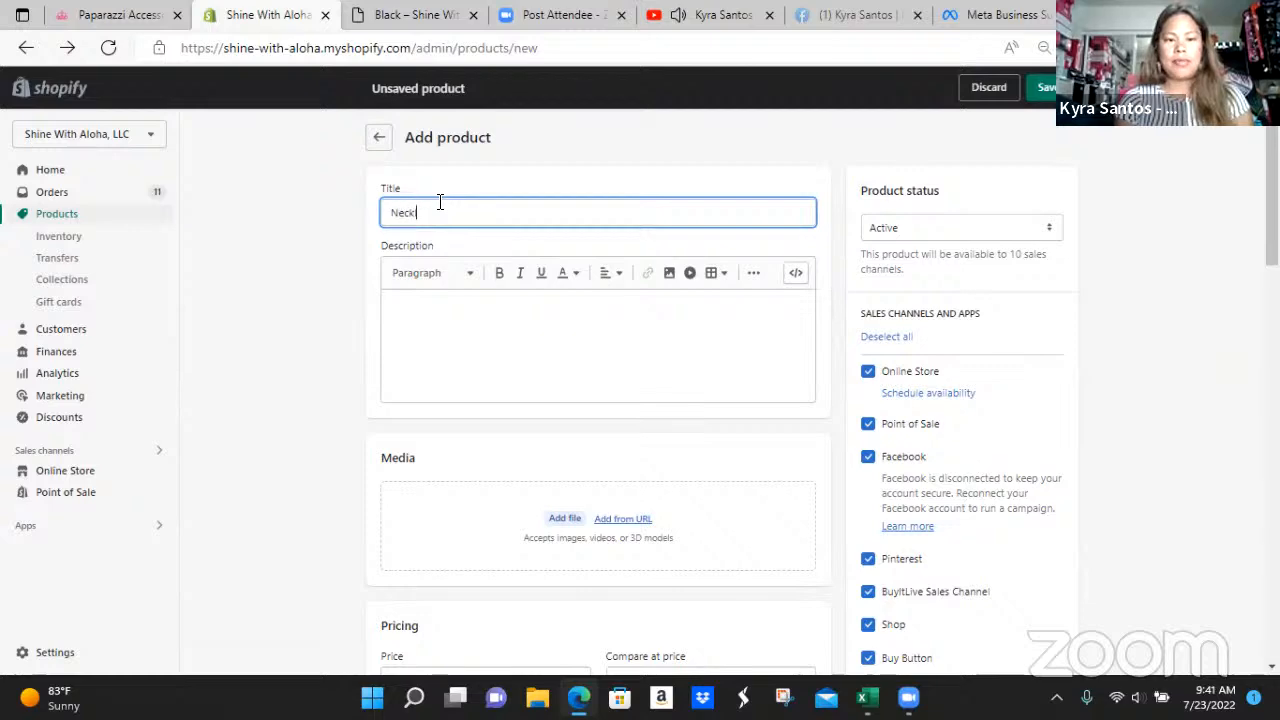
key(Tab)
scroll(566, 343, down, 5)
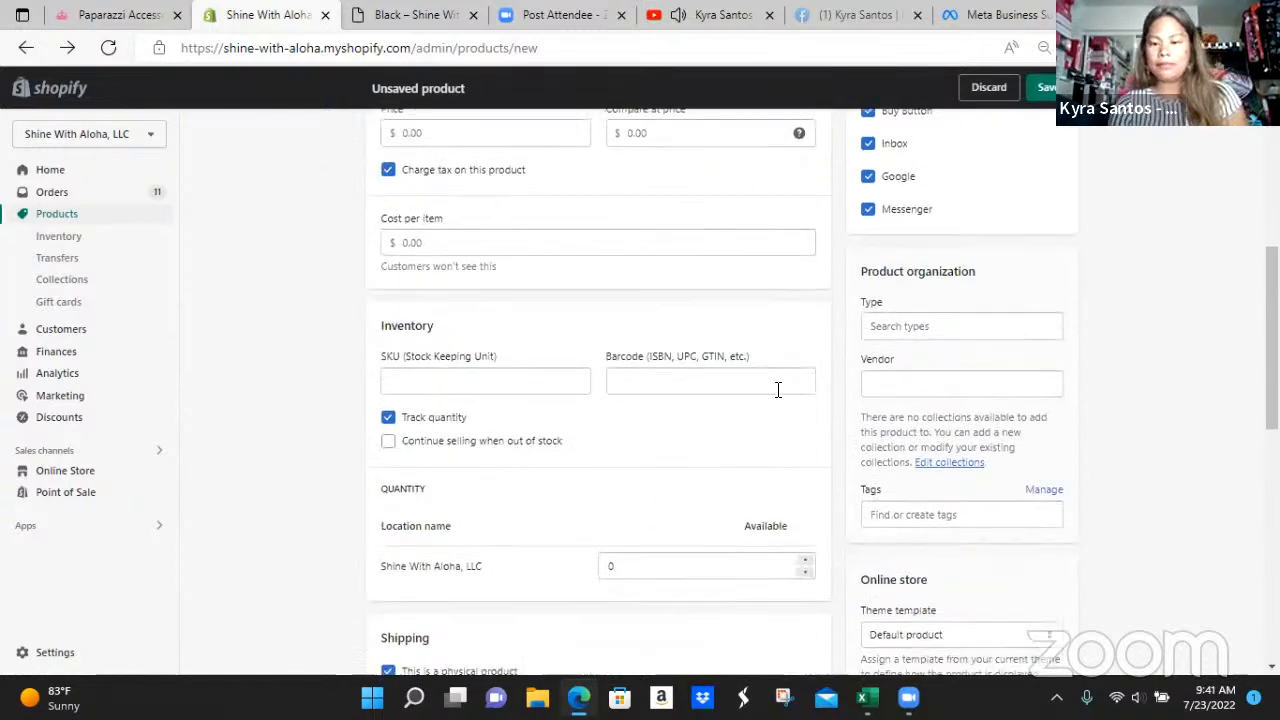
scroll(785, 399, down, 1)
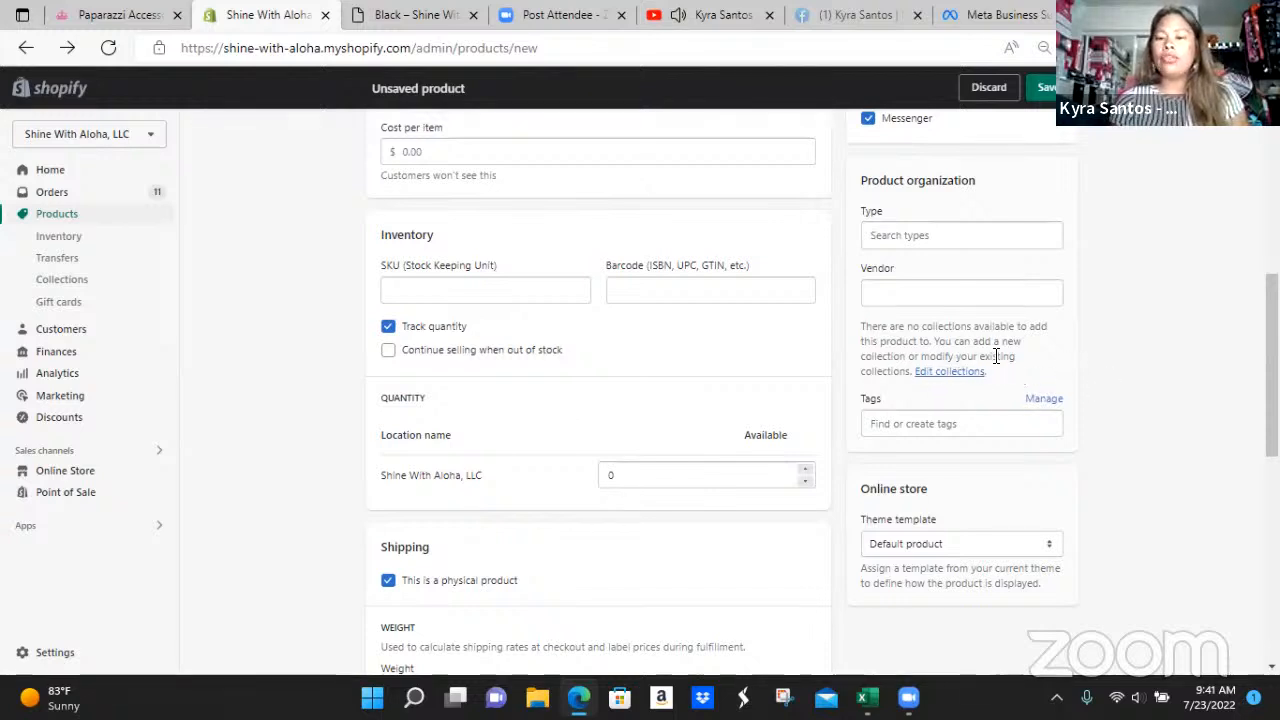
click(952, 235)
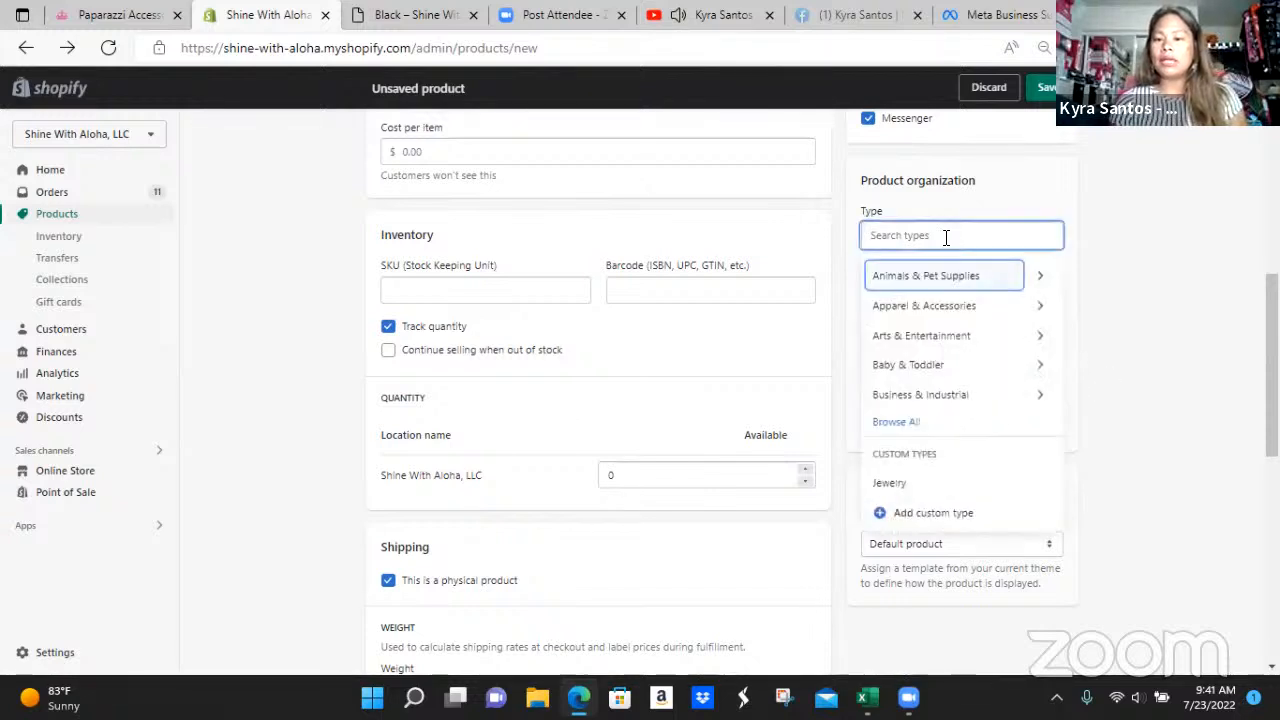
click(893, 484)
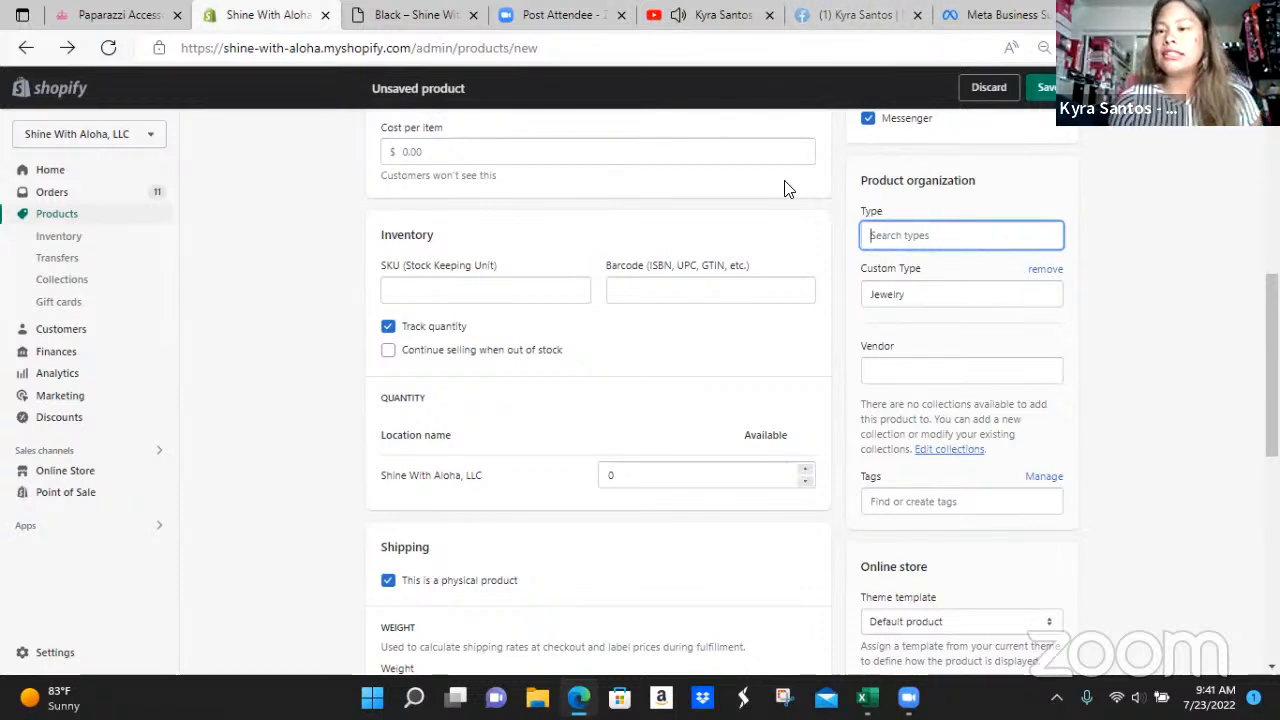
click(982, 87)
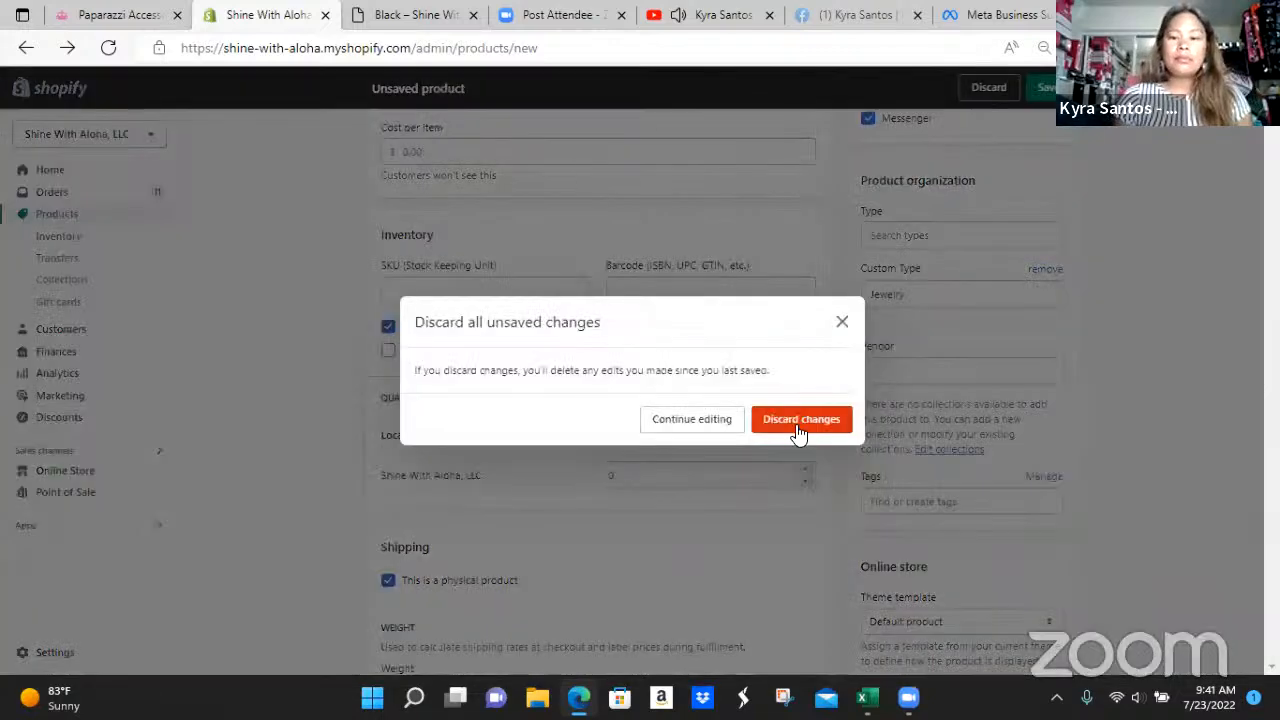
click(799, 422)
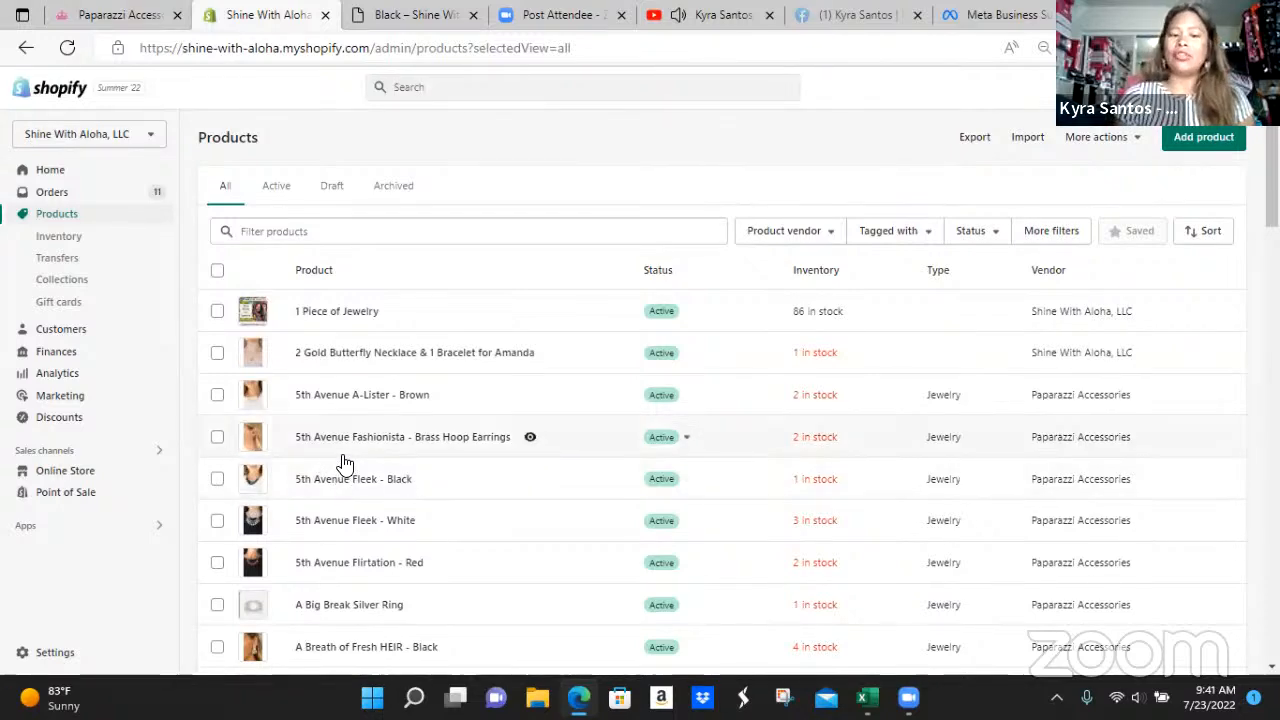
Step: Look through the inventory list, open 5th Avenue Fleek - Black, and return to the product list
scroll(420, 330, down, 3)
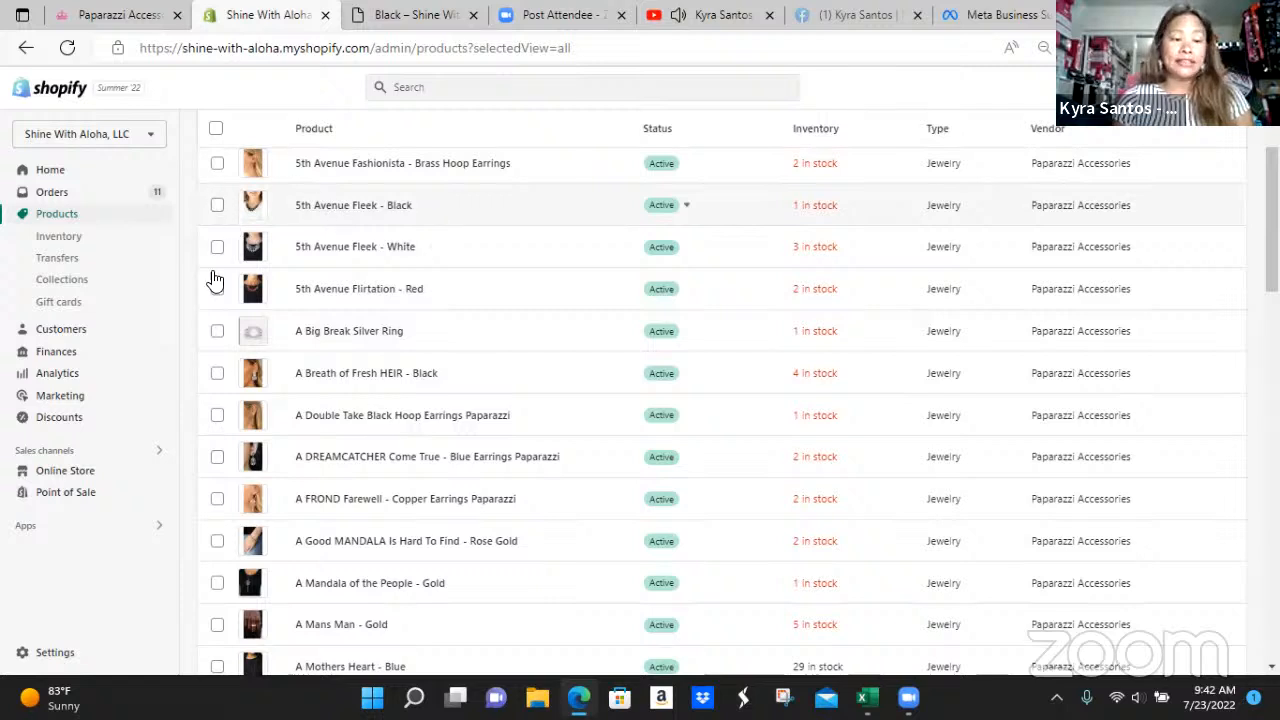
click(58, 236)
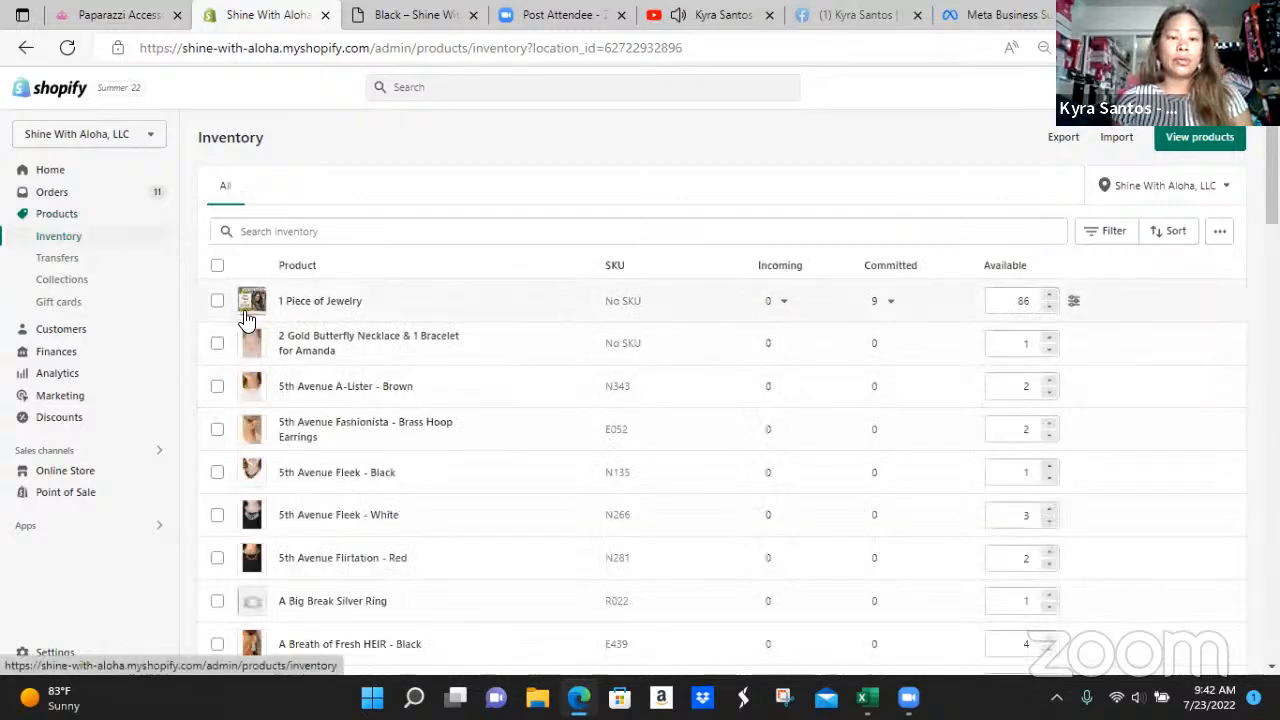
scroll(250, 333, down, 3)
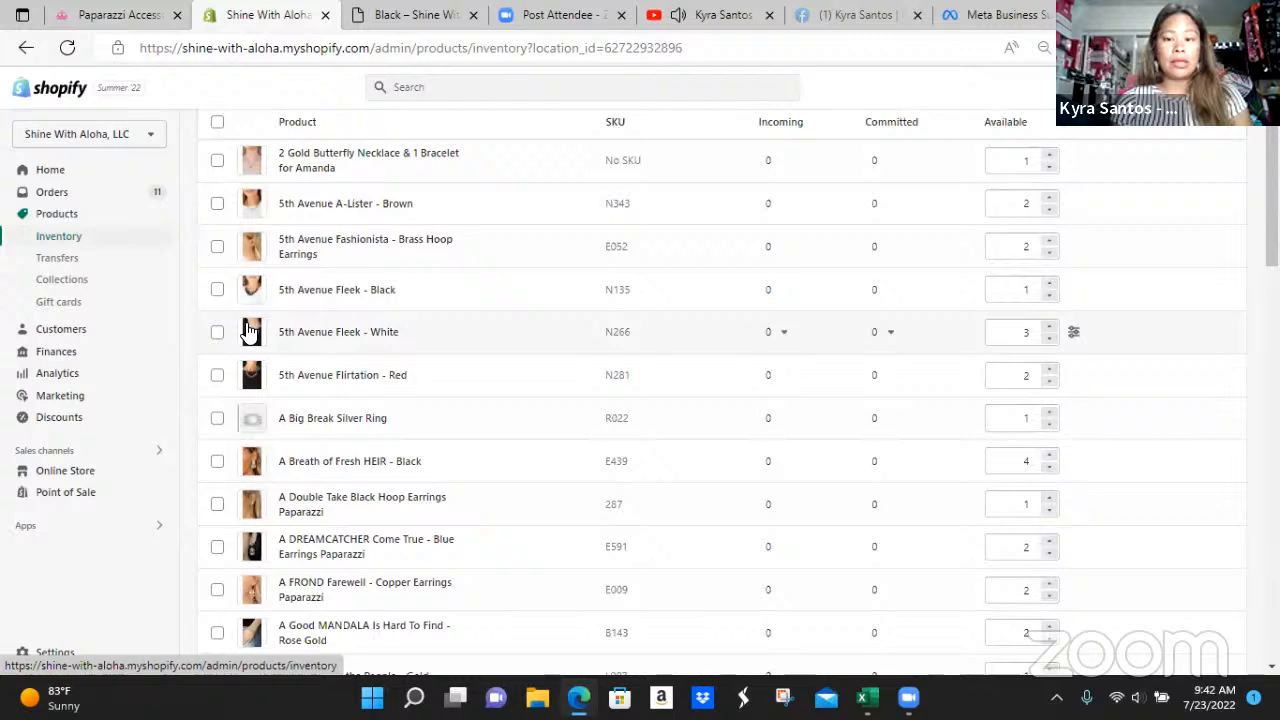
click(385, 291)
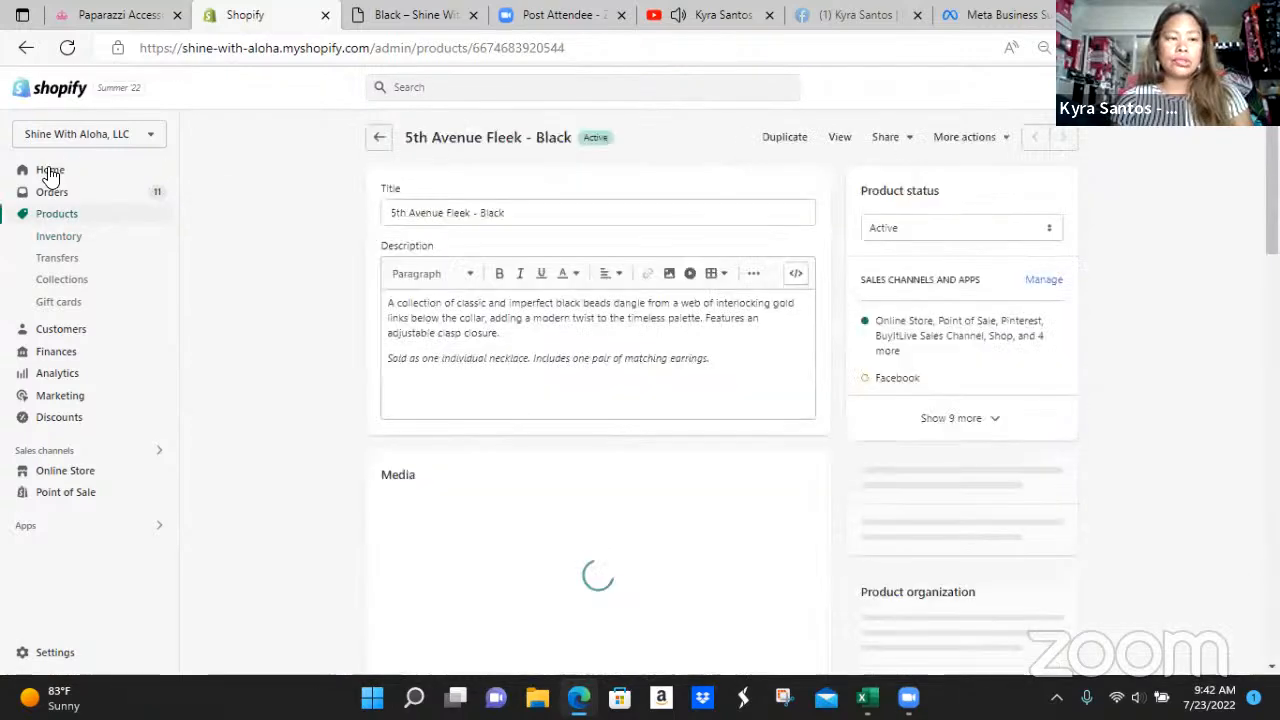
click(374, 145)
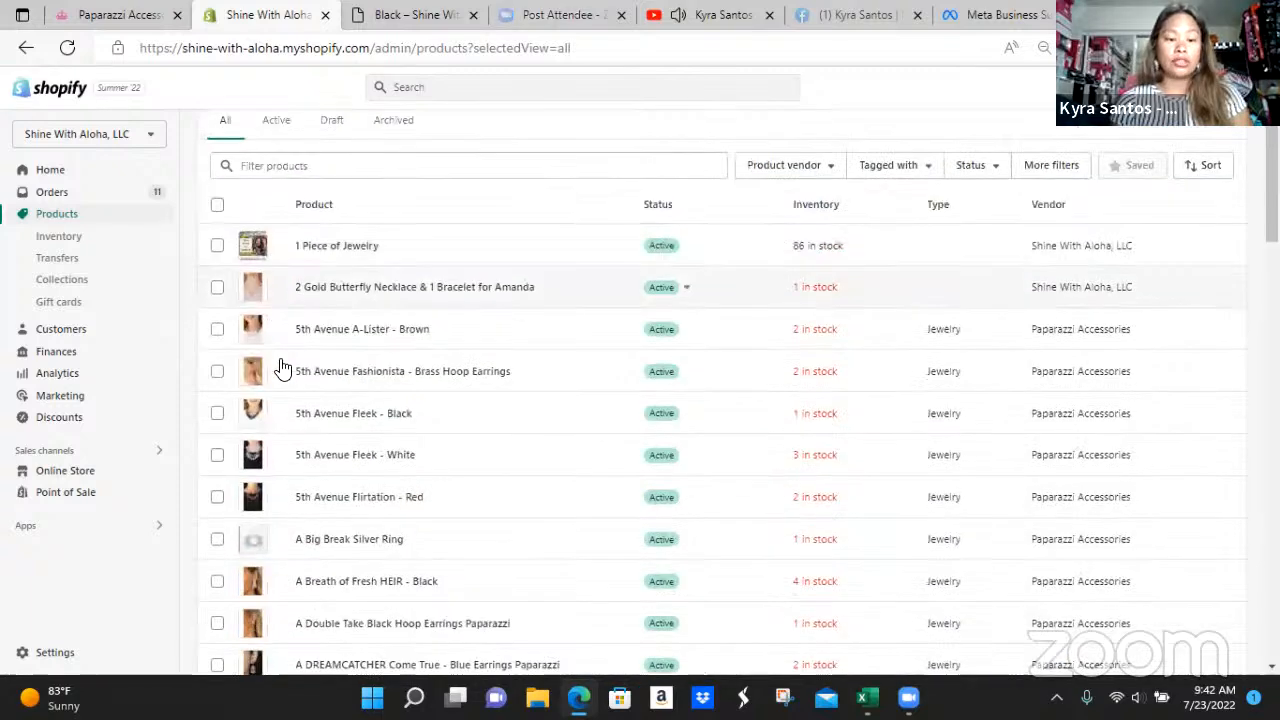
Step: Select 5th Avenue Fleek - Black, 5th Avenue Fleek - White and 5th Avenue Flirtation - Red and open them for bulk editing
scroll(200, 291, down, 1)
click(217, 290)
scroll(216, 285, down, 1)
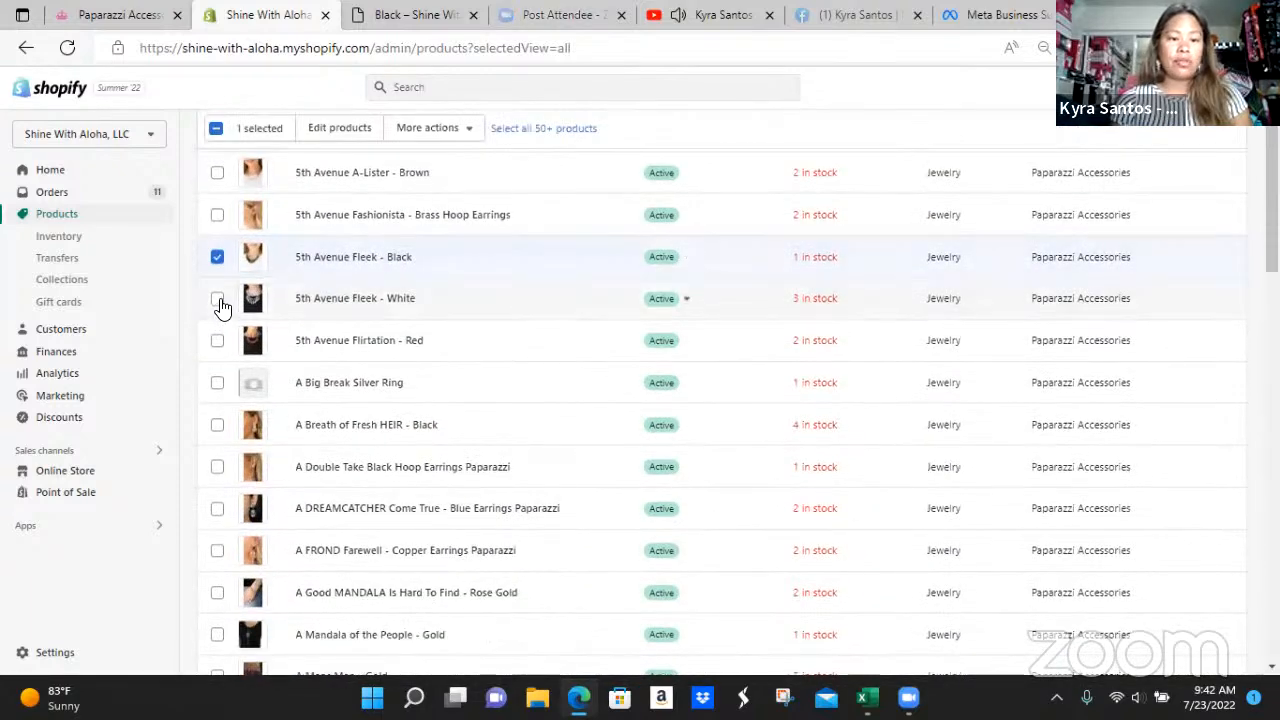
click(217, 298)
click(217, 340)
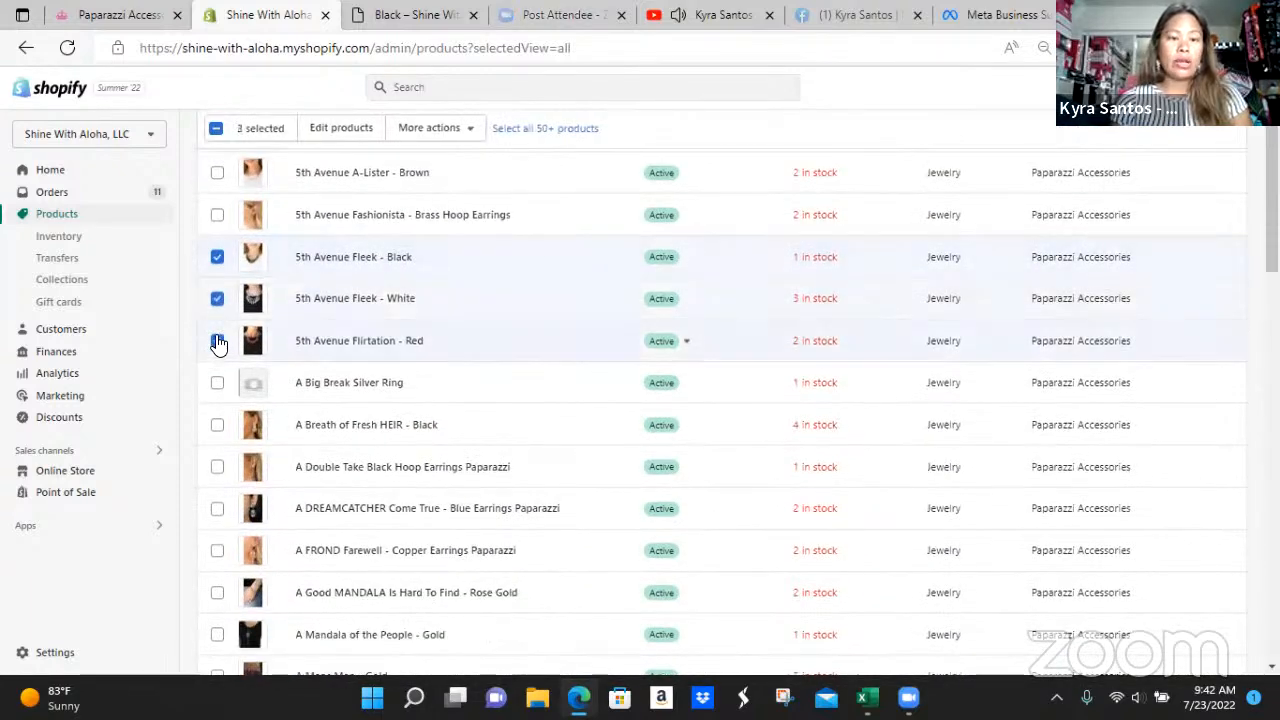
click(355, 132)
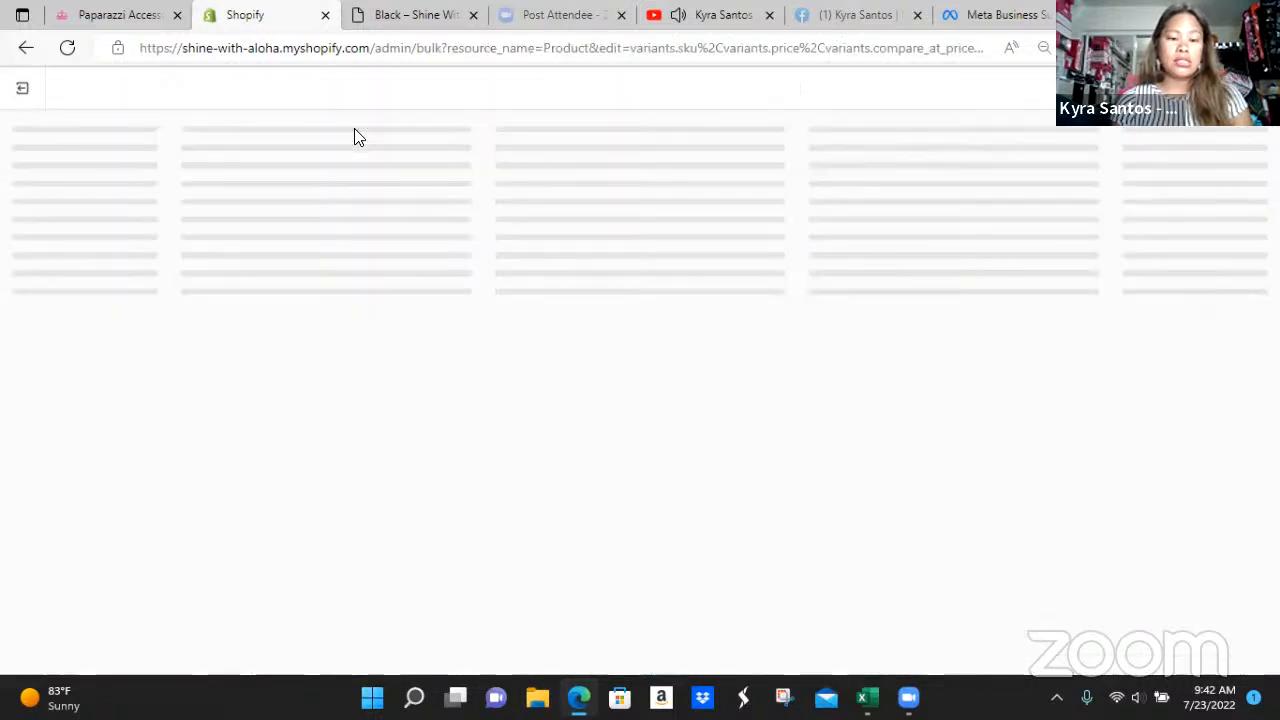
Step: Append "Necklace Paparazzi" to the titles of all three selected products, save the changes and return to the product list
click(198, 176)
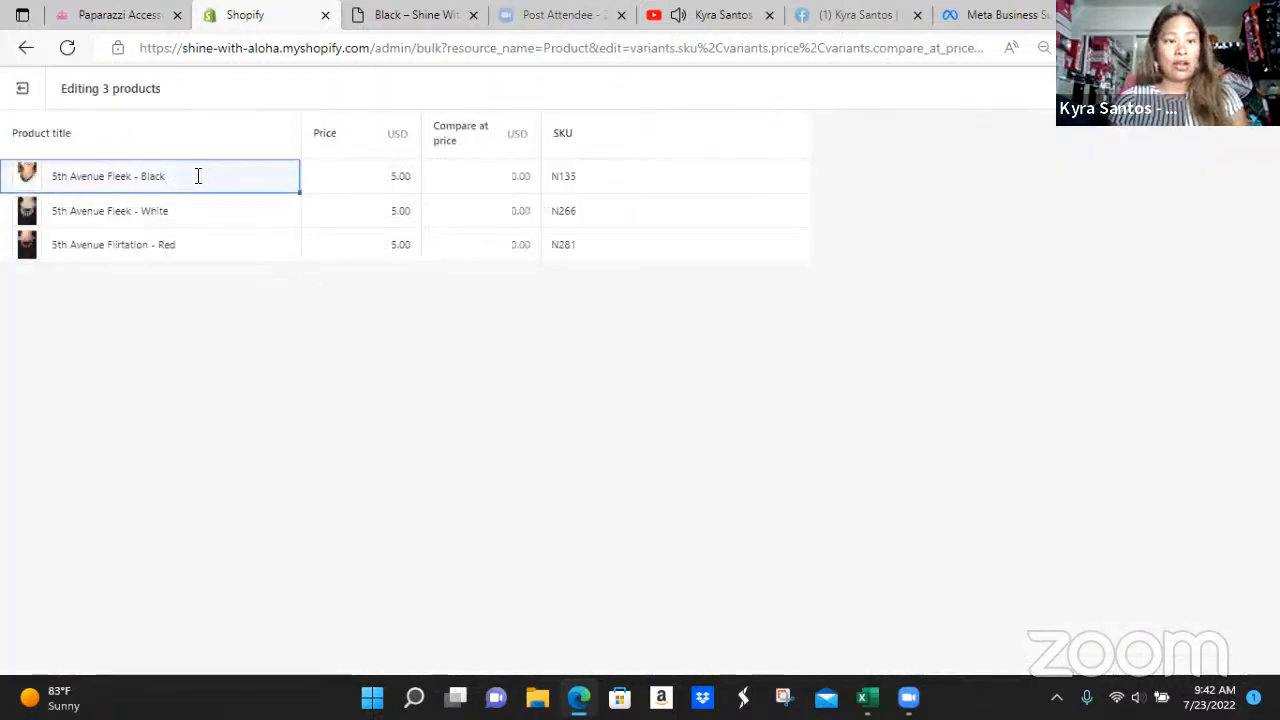
text(Necklace Paparazzi)
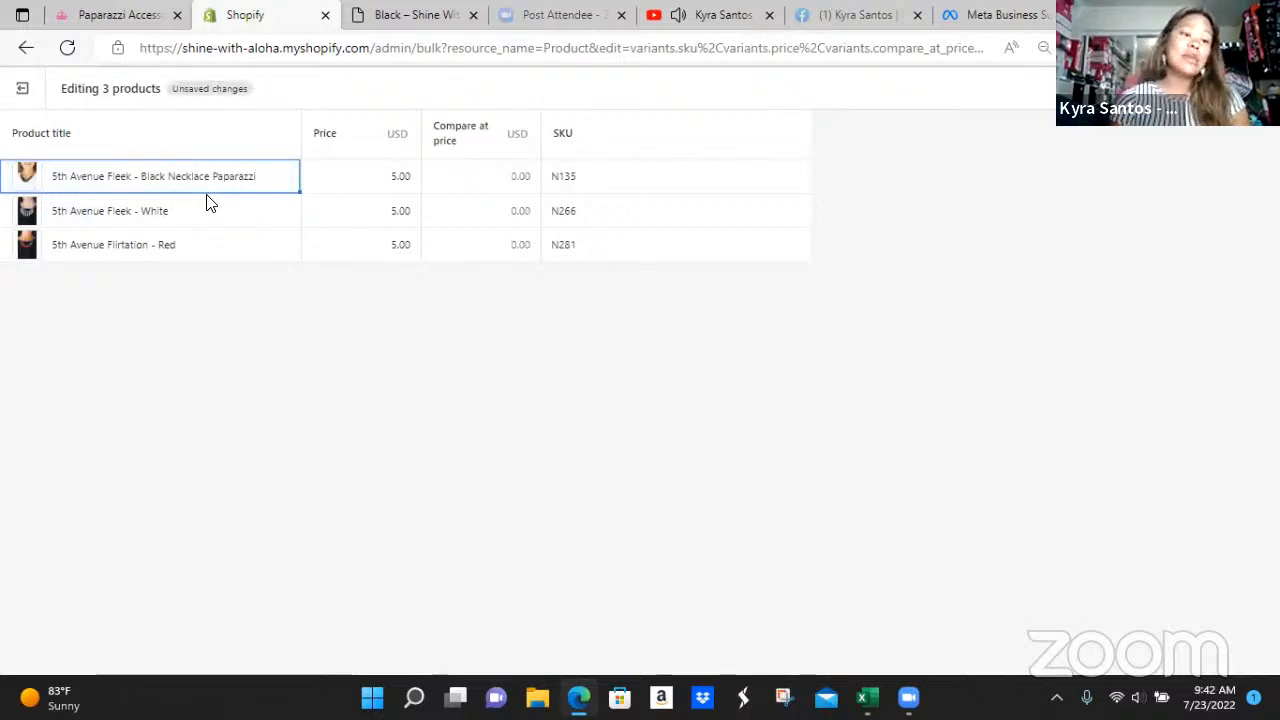
click(203, 211)
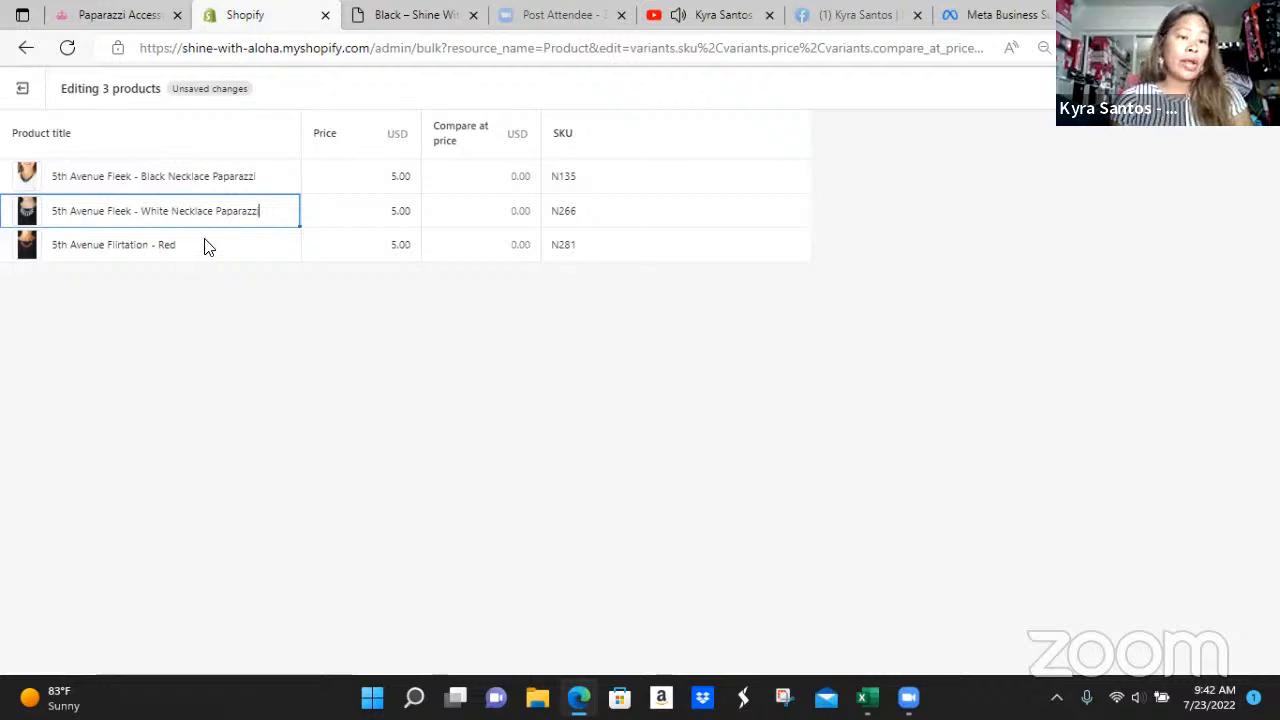
click(178, 249)
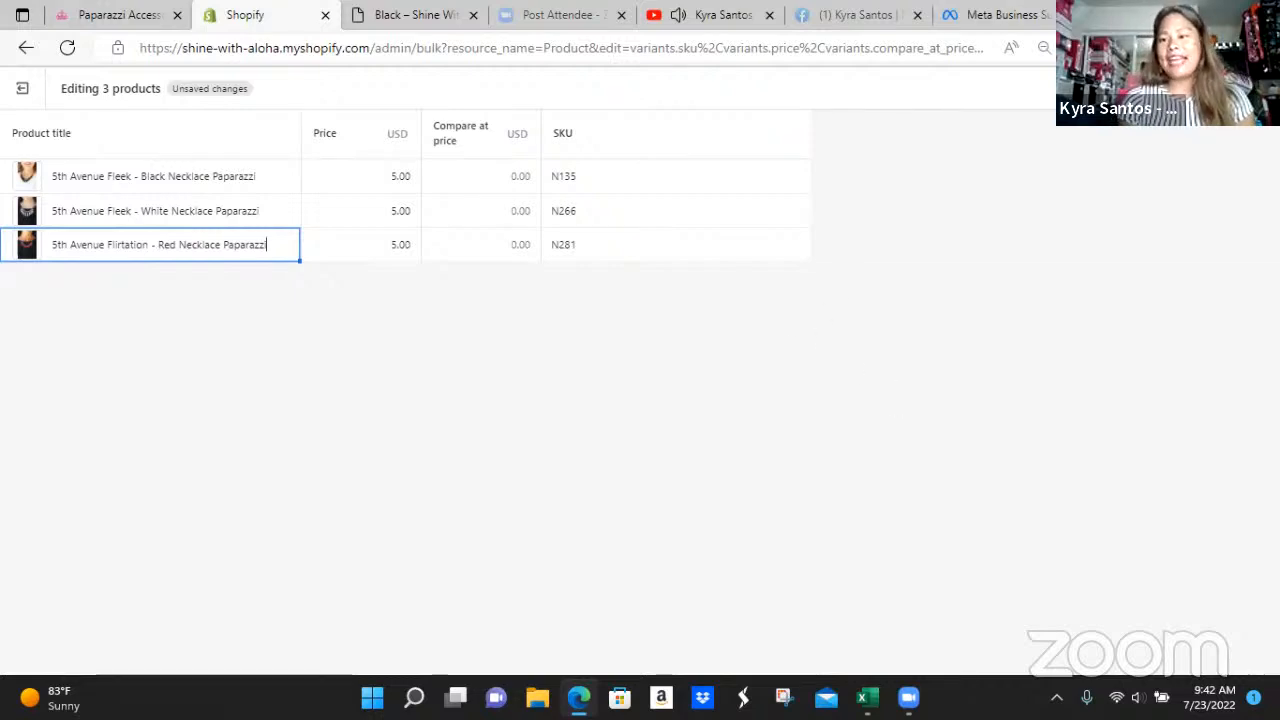
click(1242, 88)
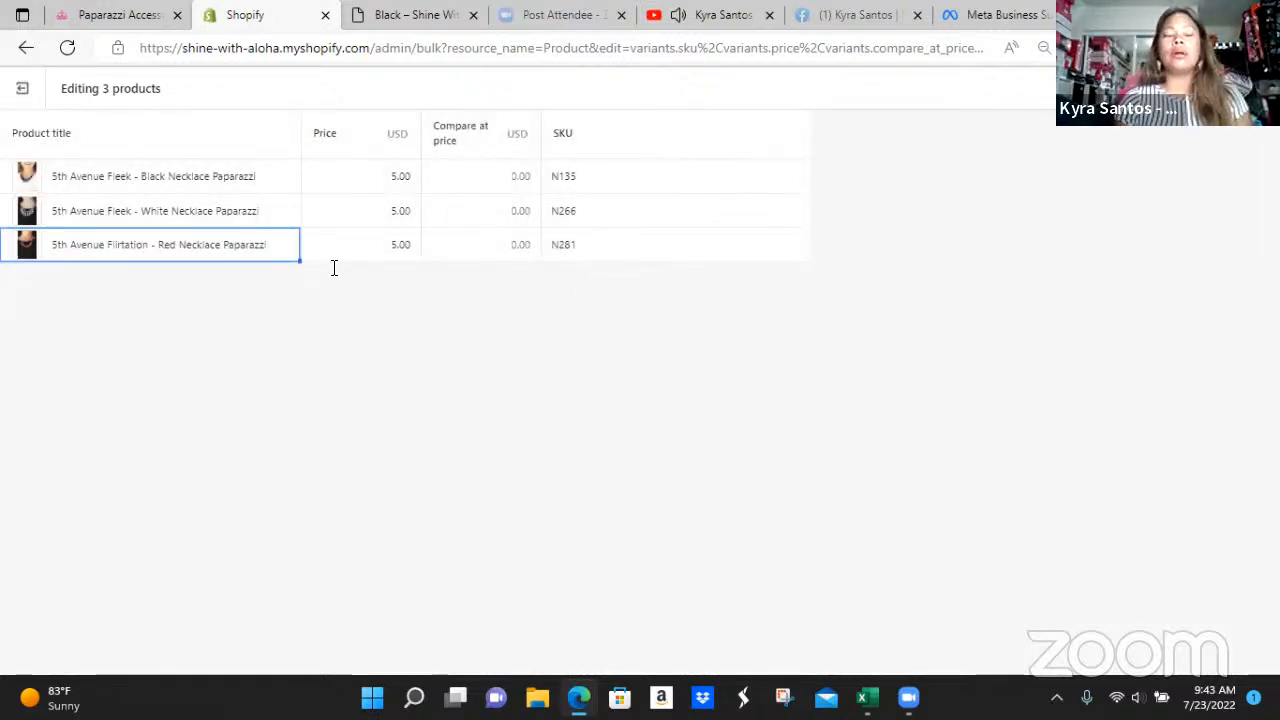
click(26, 92)
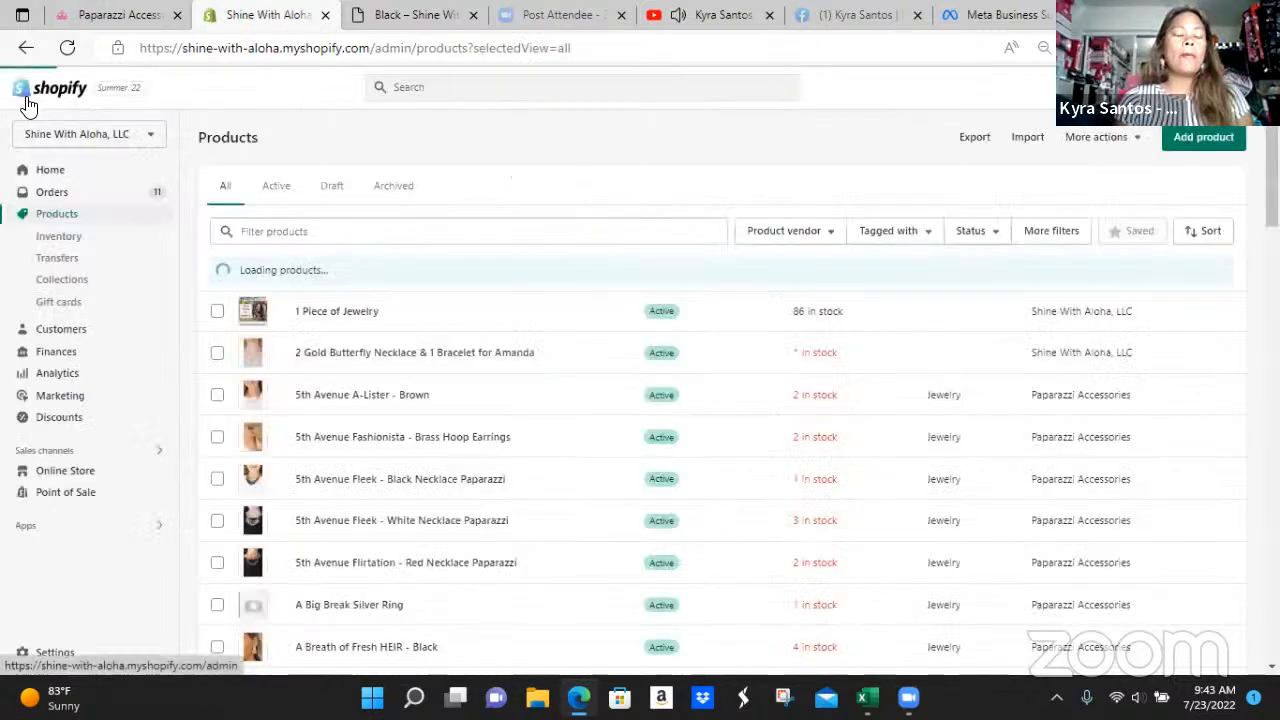
scroll(520, 452, down, 1)
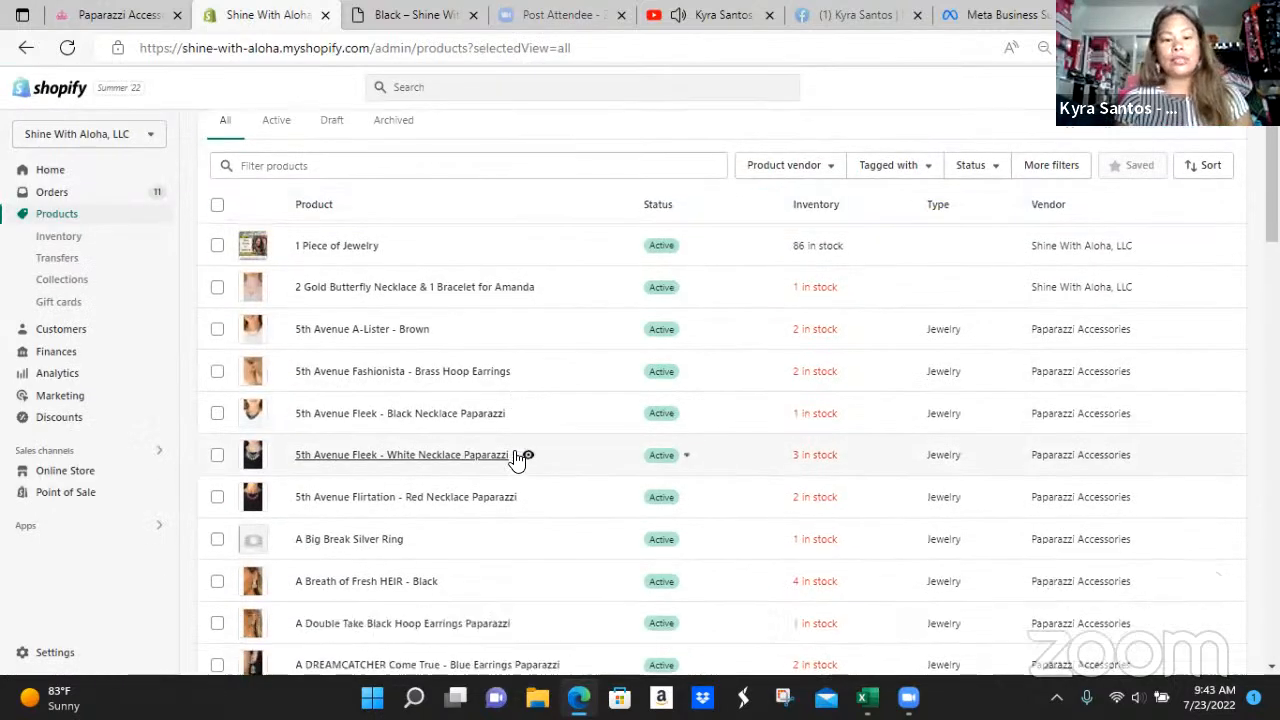